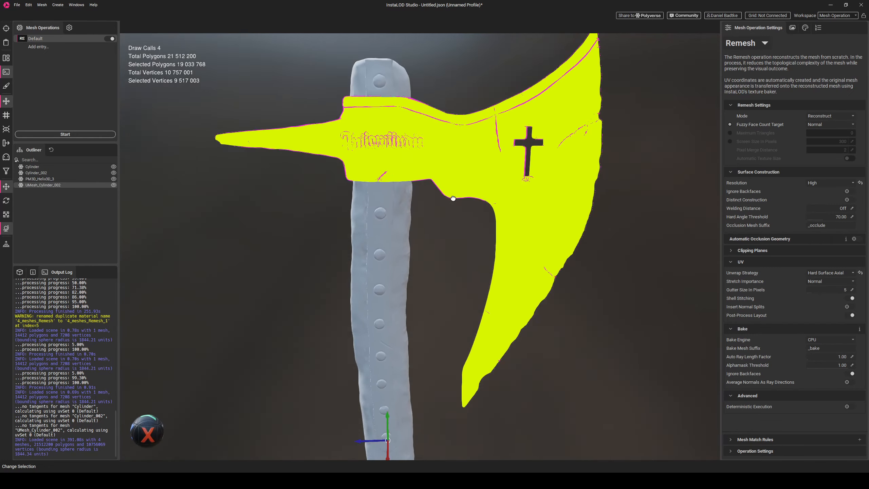
# - Inspect the high-poly axe head in the viewport from several angles
pyautogui.moveTo(467, 225); pyautogui.dragTo(462, 187, button='middle')
pyautogui.scroll(-3, 458, 205)
pyautogui.moveTo(453, 218); pyautogui.dragTo(483, 289)
pyautogui.press('f')
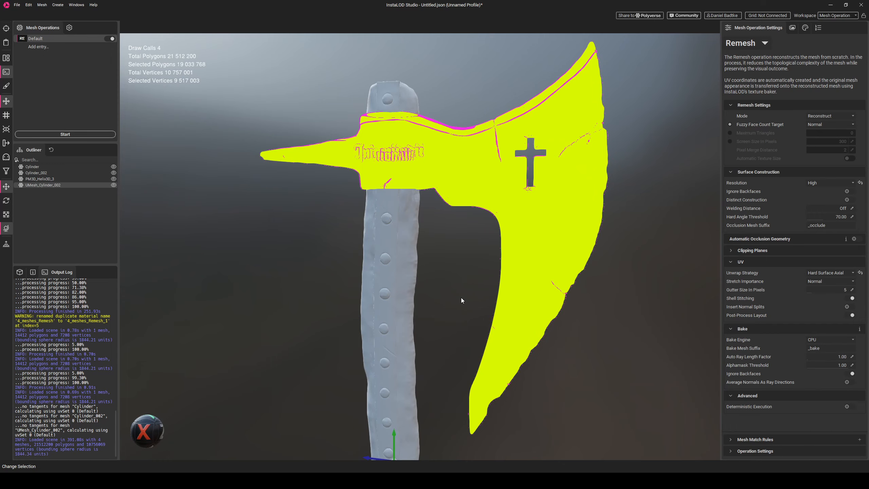
pyautogui.scroll(-5, 460, 294)
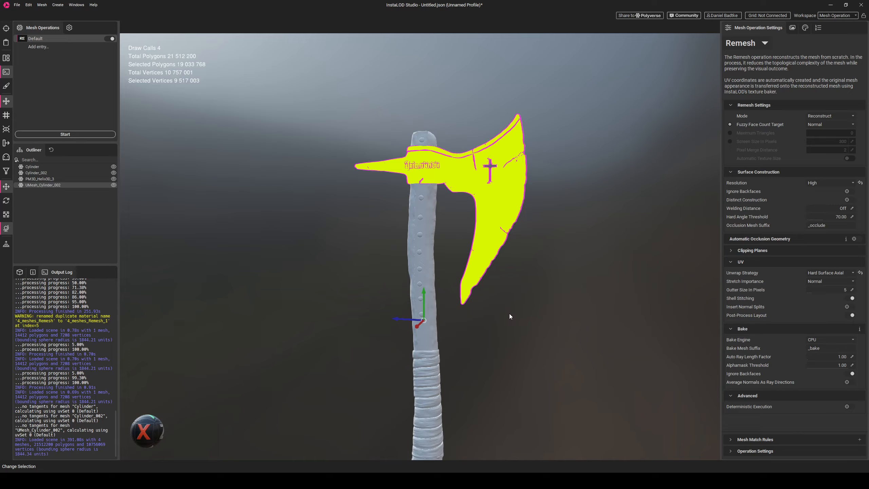
pyautogui.moveTo(507, 314); pyautogui.dragTo(497, 331)
pyautogui.click(480, 314)
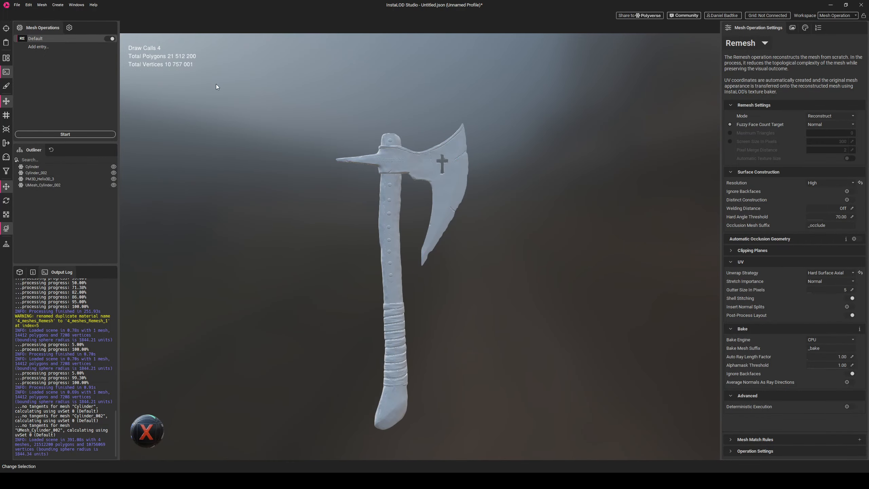
# - Create a new Remesh profile without a template, discarding the current profile's changes
pyautogui.click(17, 5)
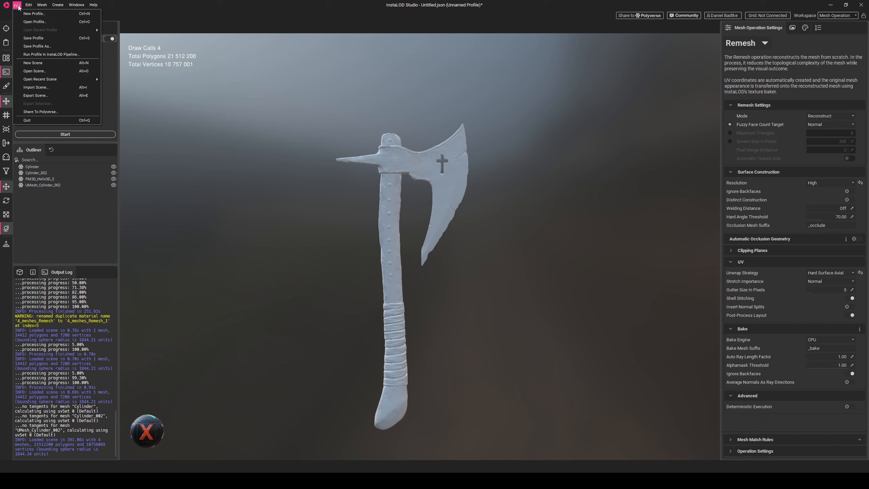
pyautogui.click(33, 13)
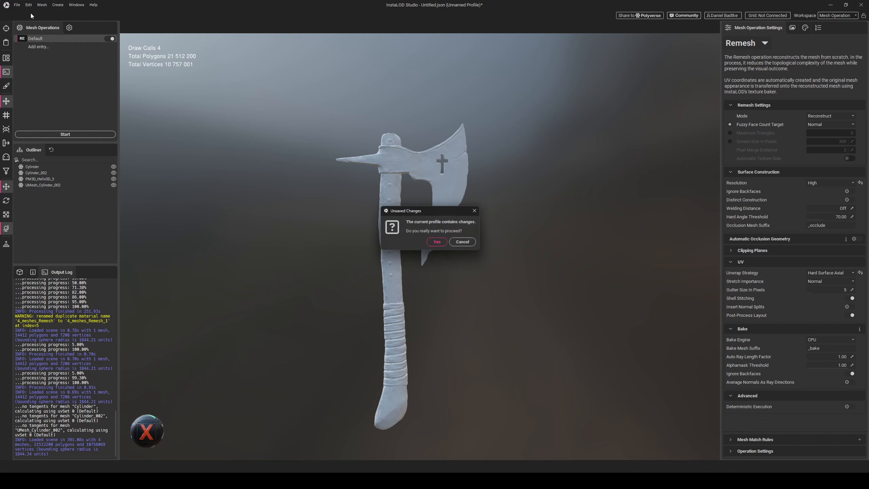
pyautogui.click(438, 242)
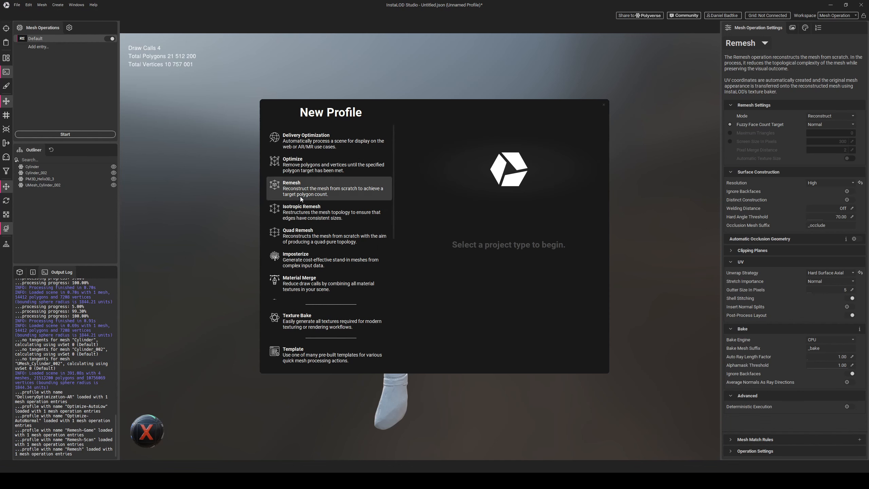
pyautogui.click(325, 191)
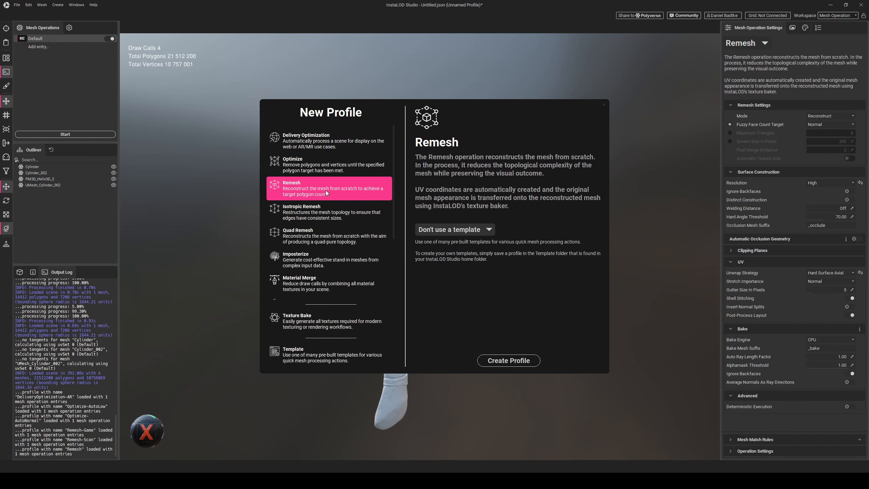
pyautogui.click(511, 361)
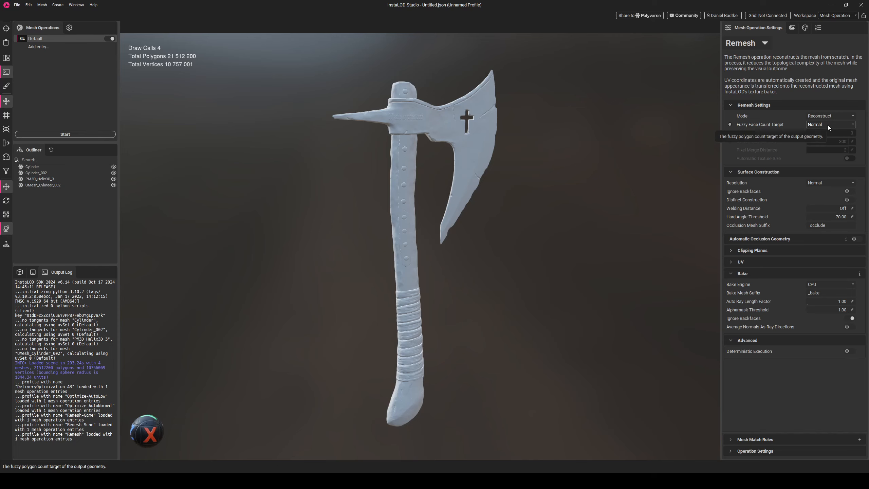
# - Set the surface construction Resolution to High and enable Distinct Construction
pyautogui.click(827, 182)
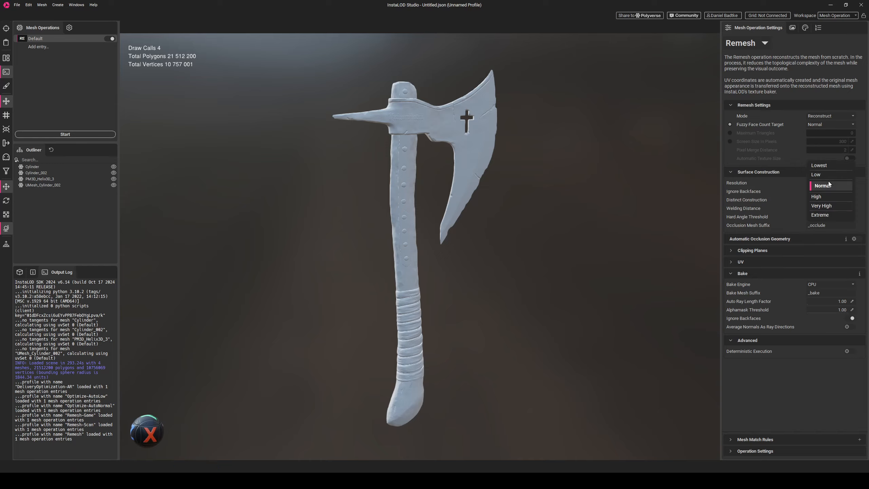
pyautogui.click(832, 196)
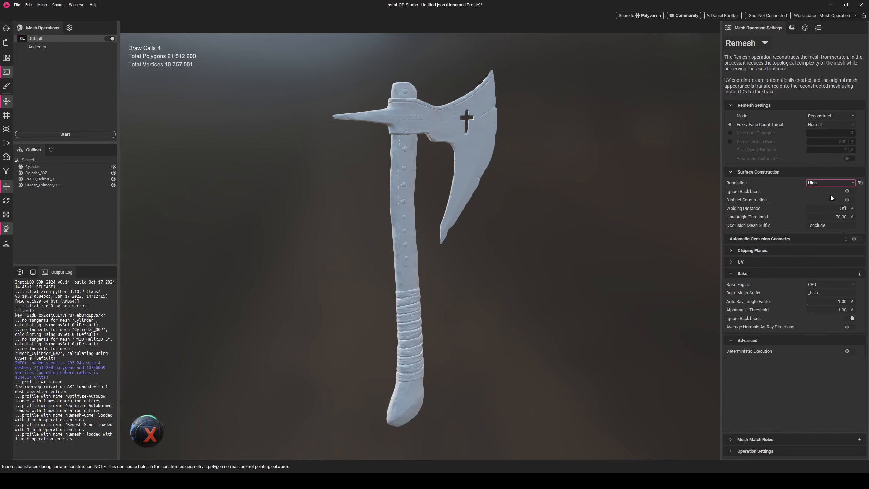
pyautogui.click(849, 200)
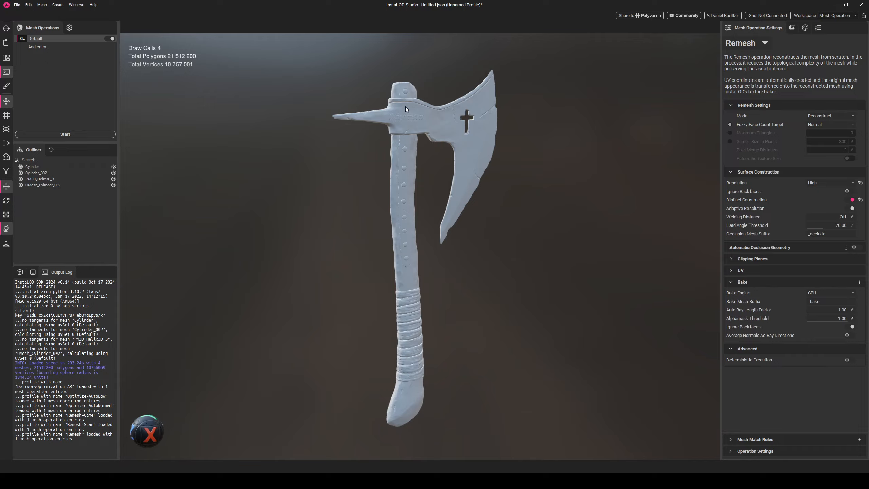
# - Expand the UV settings and set the Unwrap Strategy to Hard Surface Axial
pyautogui.click(737, 270)
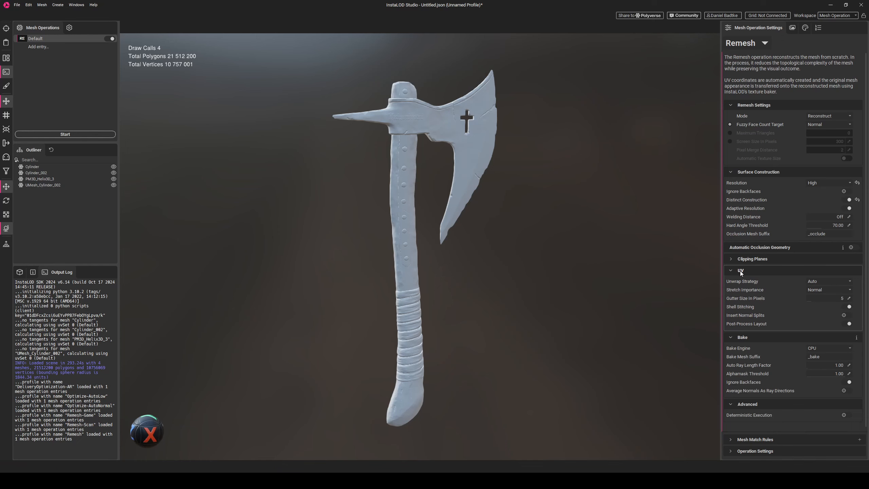
pyautogui.click(825, 282)
pyautogui.click(829, 273)
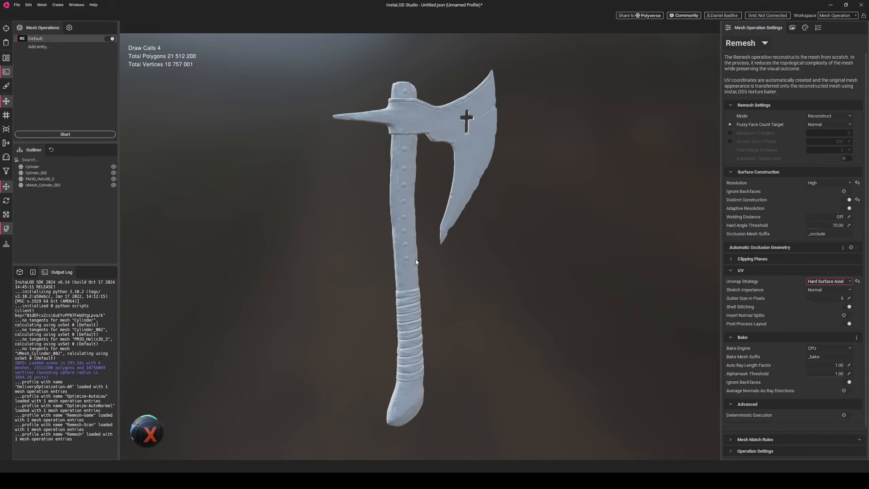
# - Open the Texture Output settings and enable the Tangent Space Normal and Ambient Occlusion maps
pyautogui.click(416, 277)
pyautogui.moveTo(520, 263)
pyautogui.mouseDown(button='middle')
pyautogui.moveTo(553, 254)
pyautogui.moveTo(510, 256)
pyautogui.mouseUp(button='middle')
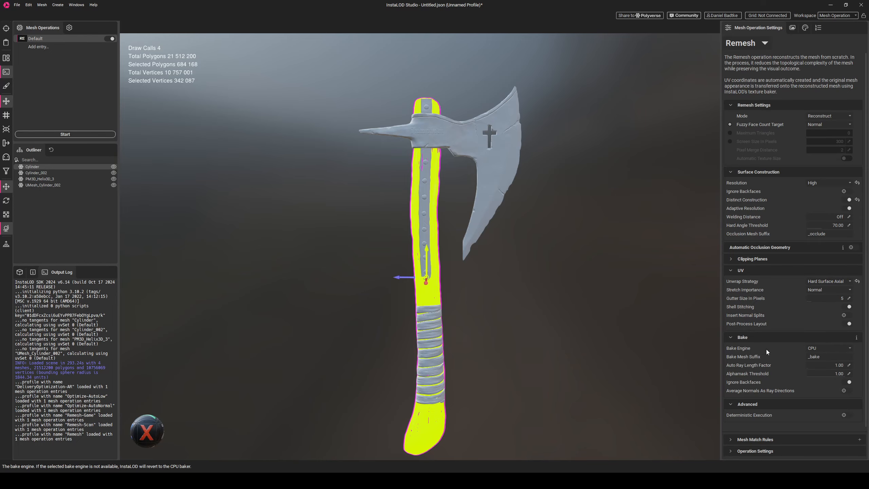
pyautogui.click(792, 28)
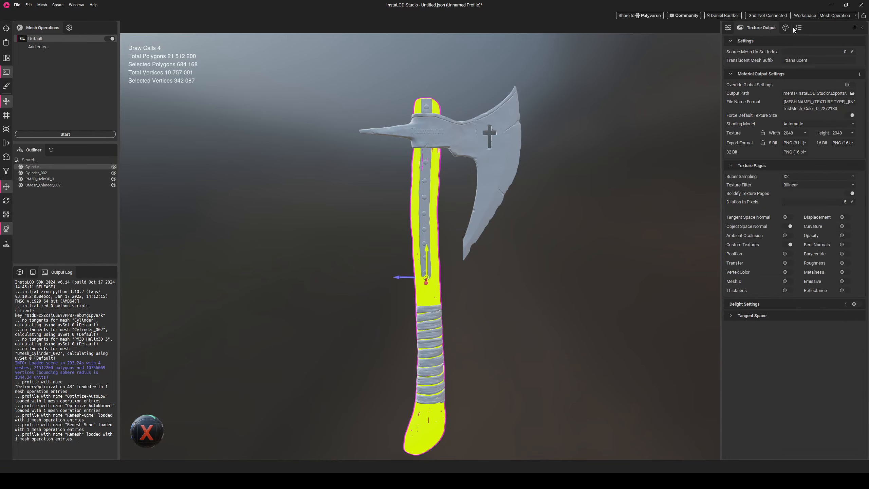
pyautogui.click(789, 218)
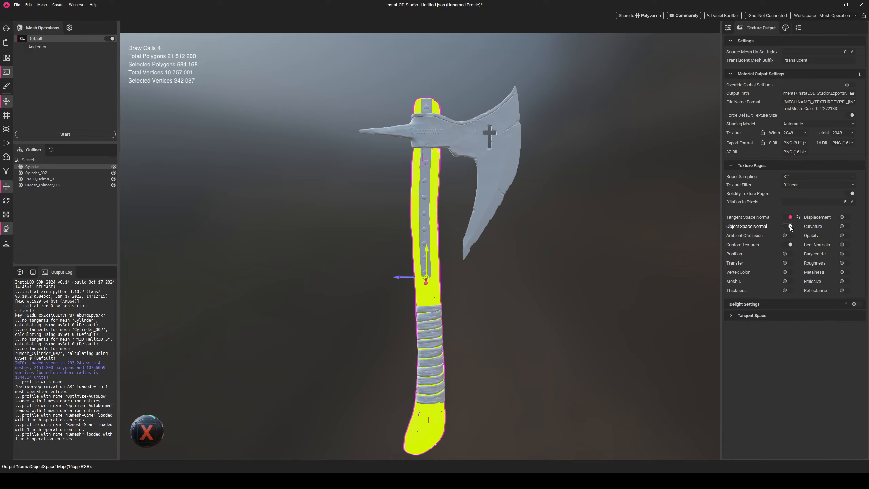
pyautogui.click(789, 226)
pyautogui.click(786, 235)
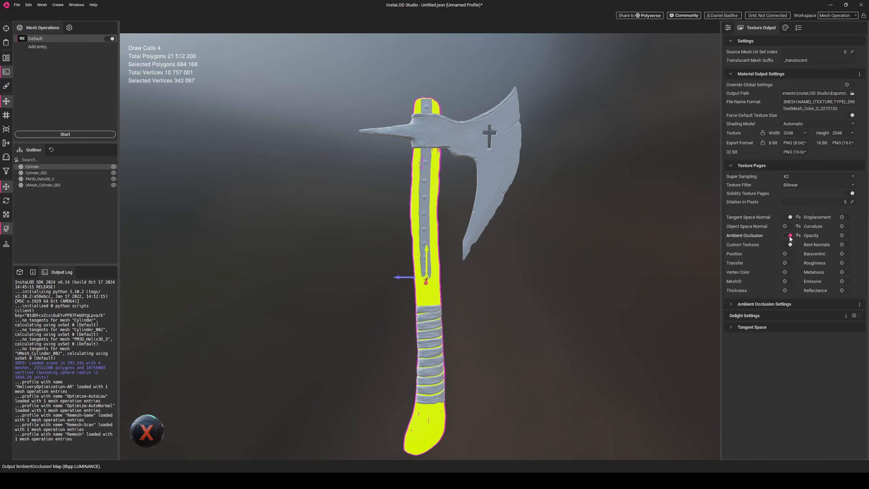
# - Disable Custom Textures and enable the MeshID and Curvature texture maps
pyautogui.click(787, 245)
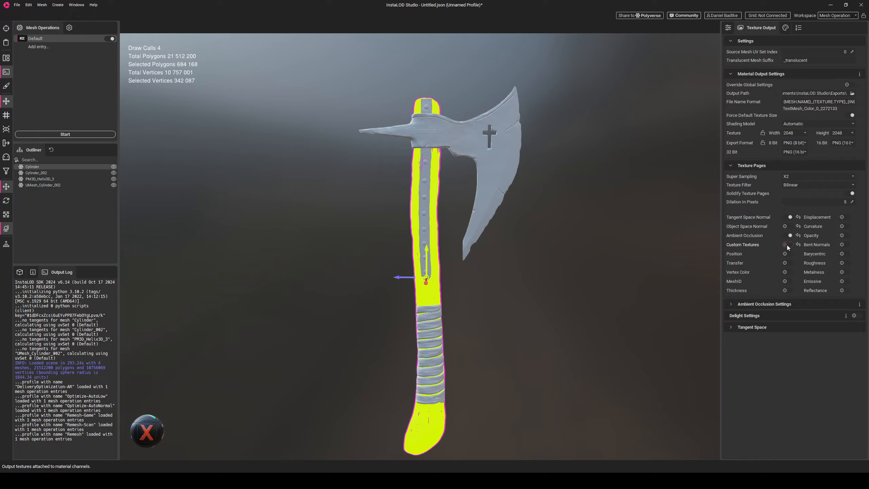
pyautogui.click(789, 281)
pyautogui.click(846, 226)
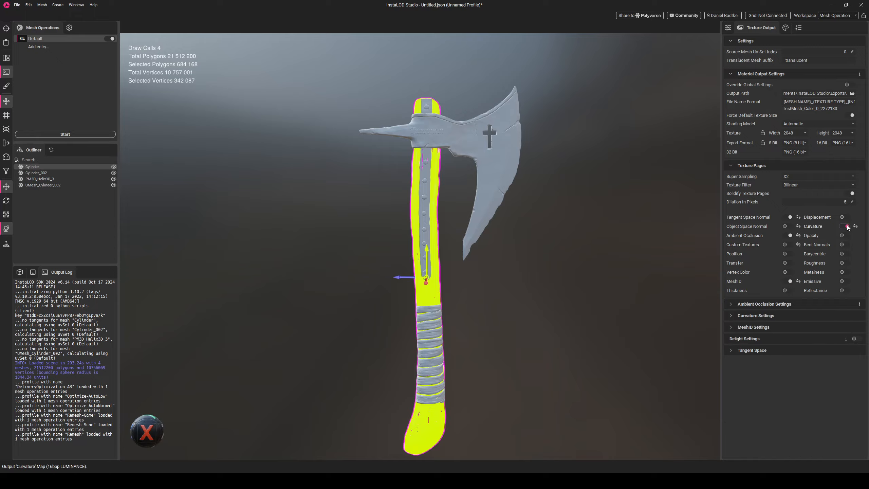
# - Set the output texture width and height to 4k and start the remesh operation
pyautogui.click(796, 135)
pyautogui.click(797, 149)
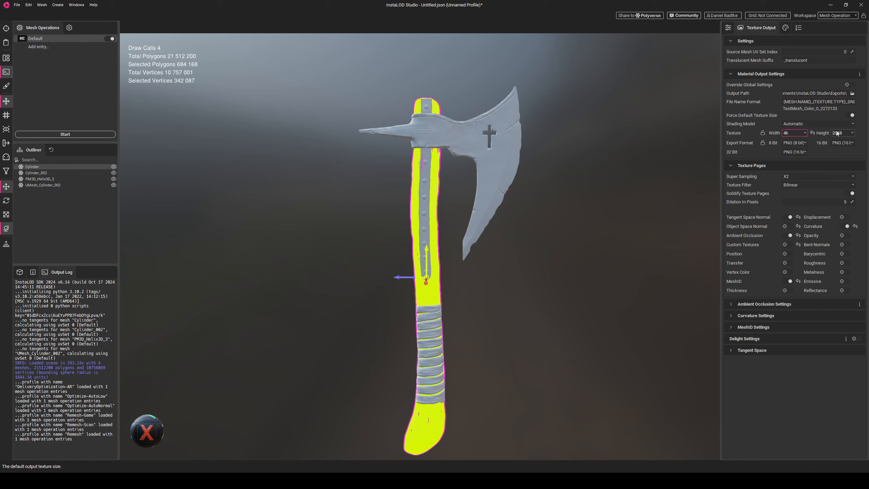
pyautogui.click(843, 134)
pyautogui.click(842, 146)
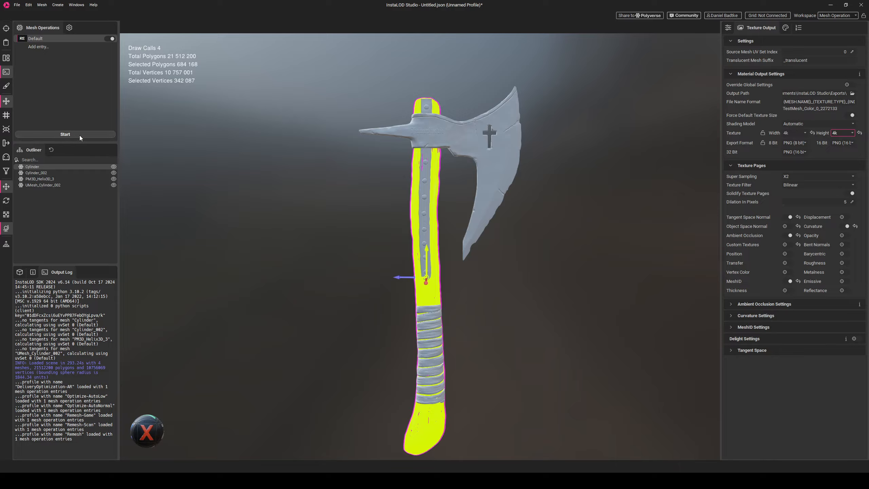
pyautogui.click(64, 134)
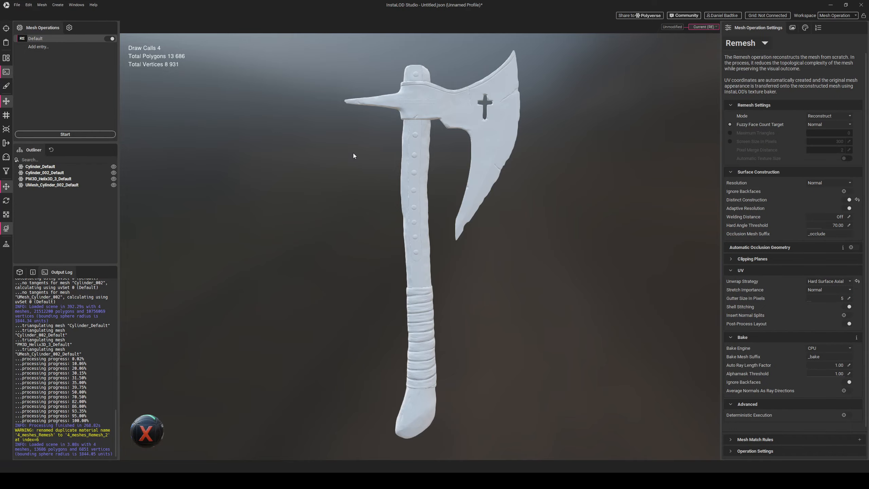
# - Inspect the remeshed axe head's wireframe by selecting it and orbiting around it
pyautogui.click(491, 159)
pyautogui.click(520, 257)
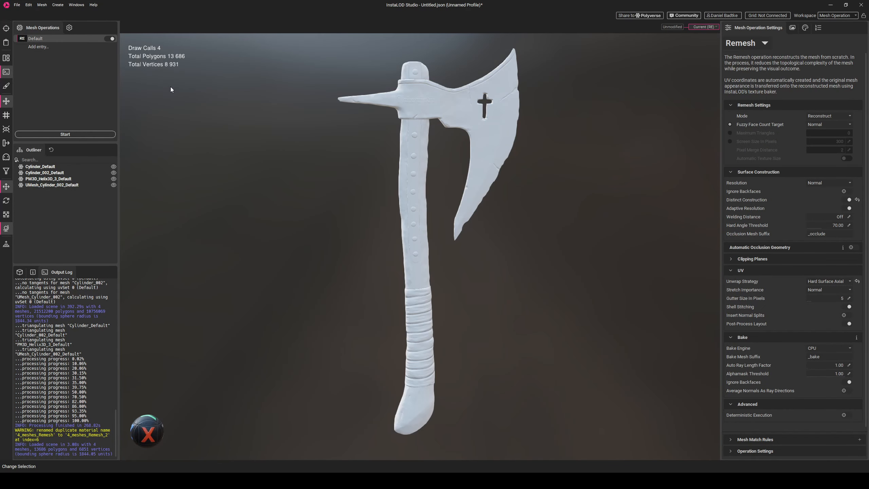
pyautogui.moveTo(531, 234); pyautogui.dragTo(456, 204)
pyautogui.click(484, 181)
pyautogui.click(428, 202)
pyautogui.click(439, 196)
pyautogui.scroll(4, 429, 175)
pyautogui.click(426, 167)
pyautogui.scroll(-4, 457, 204)
pyautogui.moveTo(527, 237); pyautogui.dragTo(507, 274, button='middle')
pyautogui.click(484, 219)
pyautogui.moveTo(497, 285); pyautogui.dragTo(479, 306)
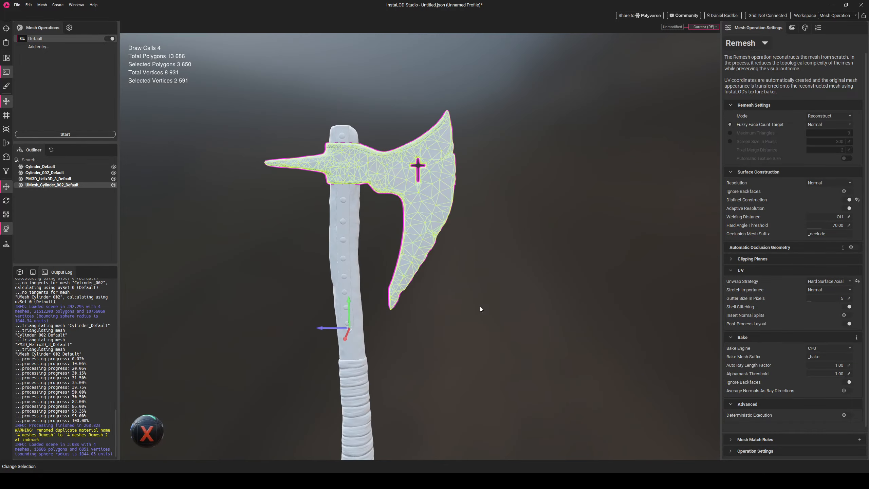
pyautogui.moveTo(479, 306); pyautogui.dragTo(516, 259, button='middle')
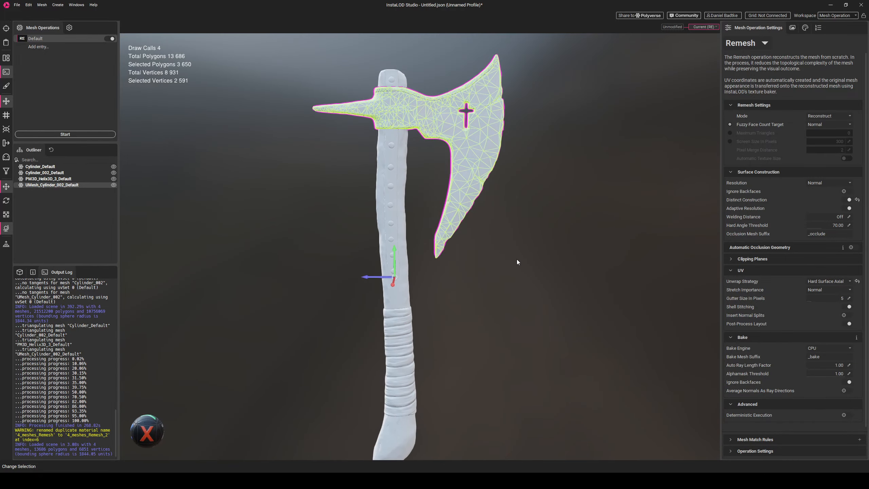
# - Examine the remeshed handle and the joint at the top of the head up close
pyautogui.moveTo(499, 226); pyautogui.dragTo(526, 239)
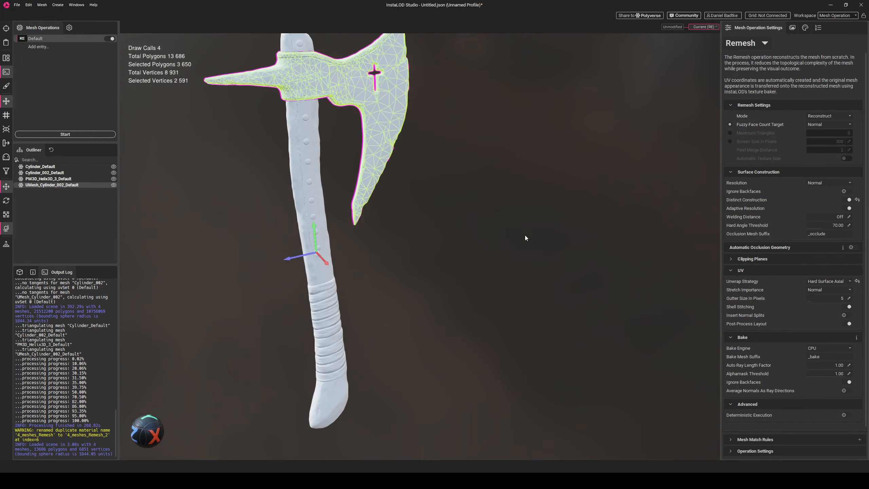
pyautogui.moveTo(449, 196); pyautogui.dragTo(479, 230, button='middle')
pyautogui.scroll(4, 478, 230)
pyautogui.moveTo(419, 178); pyautogui.dragTo(390, 182)
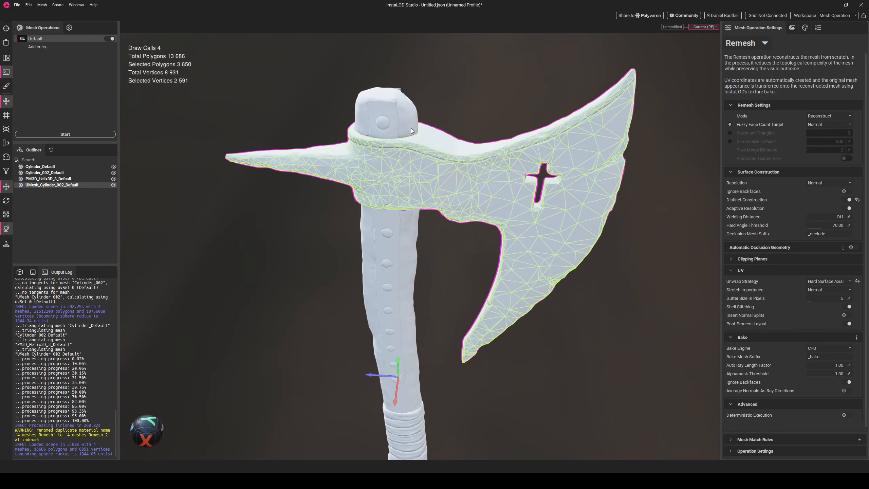
pyautogui.click(414, 132)
pyautogui.scroll(-4, 415, 135)
pyautogui.moveTo(526, 290); pyautogui.dragTo(489, 259)
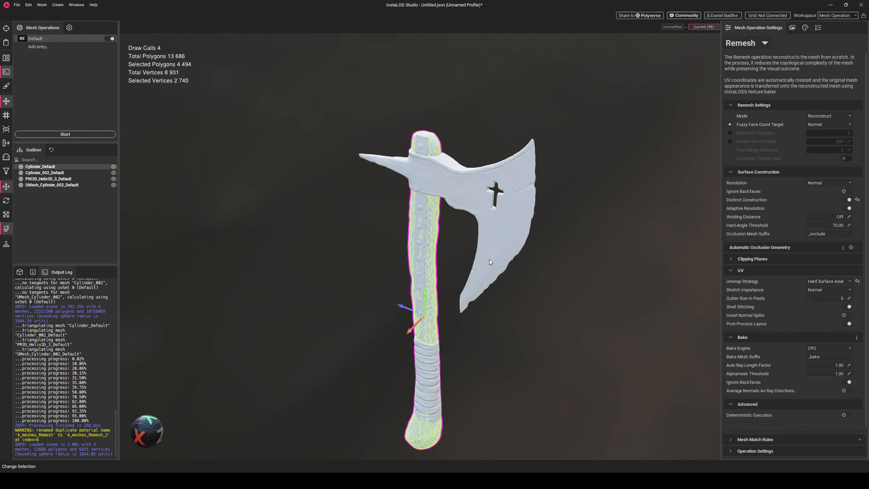
pyautogui.click(422, 144)
pyautogui.moveTo(371, 241); pyautogui.dragTo(549, 304)
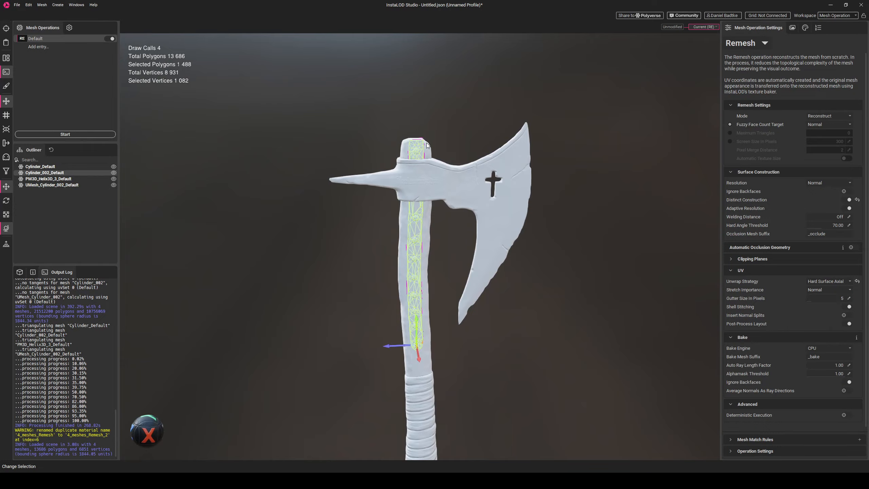
pyautogui.moveTo(428, 148); pyautogui.dragTo(426, 192)
pyautogui.scroll(5, 423, 154)
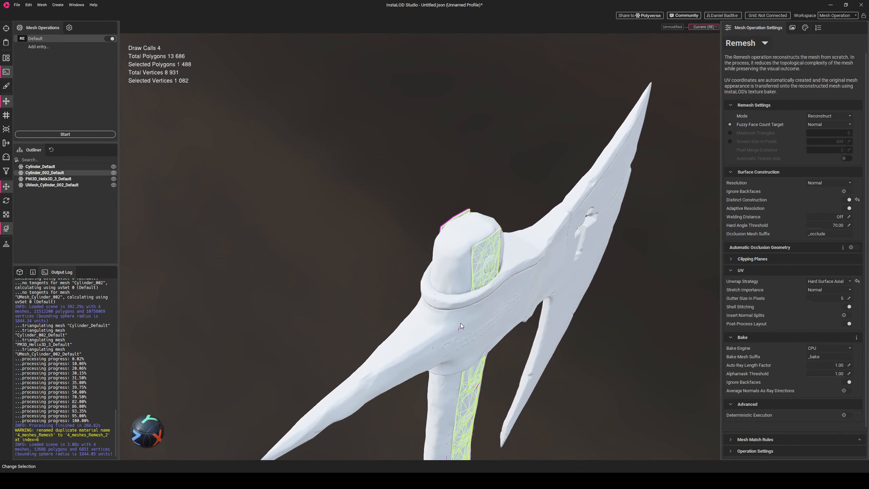
pyautogui.moveTo(740, 201)
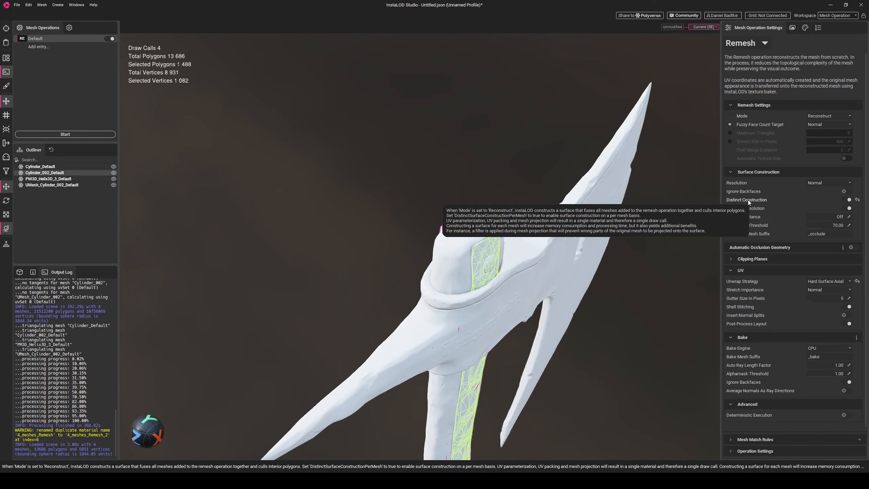
pyautogui.scroll(-3, 573, 265)
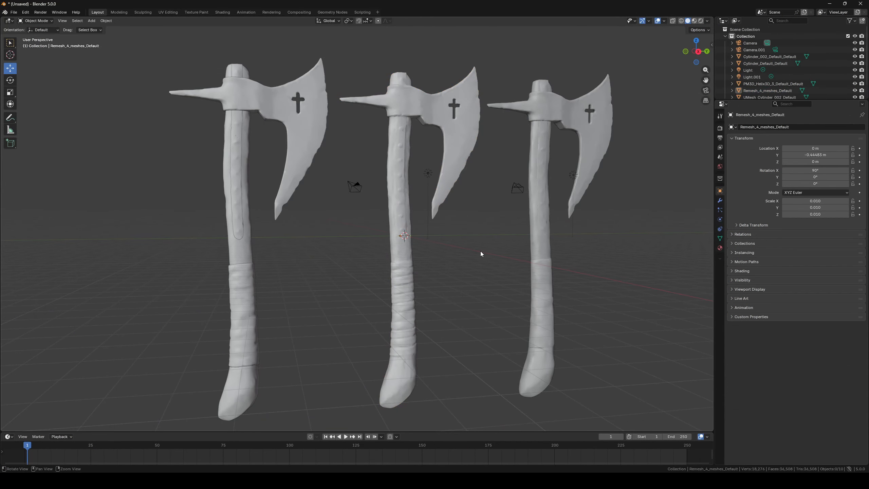
# - Compare the imported remeshed axe with the other axe versions in the Blender viewport
pyautogui.moveTo(481, 254)
pyautogui.mouseDown(button='middle')
pyautogui.moveTo(446, 261)
pyautogui.moveTo(438, 273)
pyautogui.moveTo(488, 258)
pyautogui.moveTo(482, 250)
pyautogui.mouseUp(button='middle')
pyautogui.scroll(3, 444, 195)
pyautogui.click(478, 226)
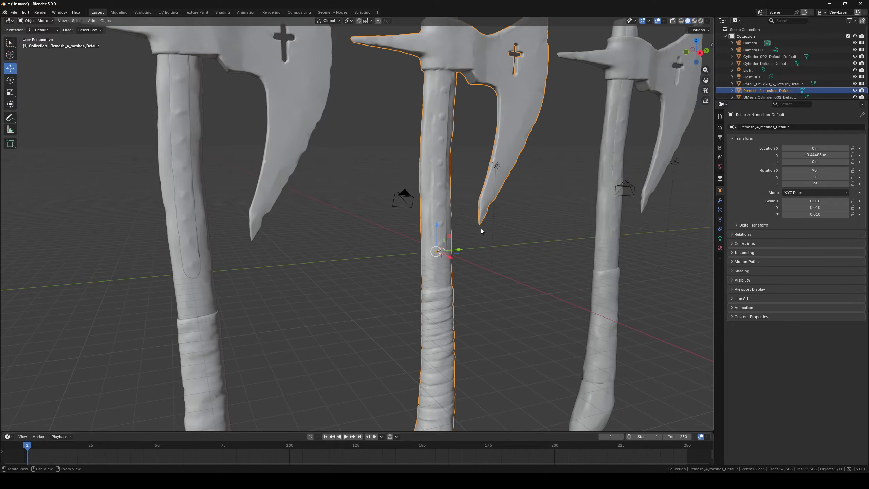
pyautogui.scroll(-2, 475, 253)
pyautogui.scroll(5, 462, 233)
pyautogui.keyDown('alt'); pyautogui.moveTo(519, 279); pyautogui.dragTo(504, 271); pyautogui.keyUp('alt')
pyautogui.keyDown('alt'); pyautogui.moveTo(417, 162); pyautogui.dragTo(419, 203, button='middle'); pyautogui.keyUp('alt')
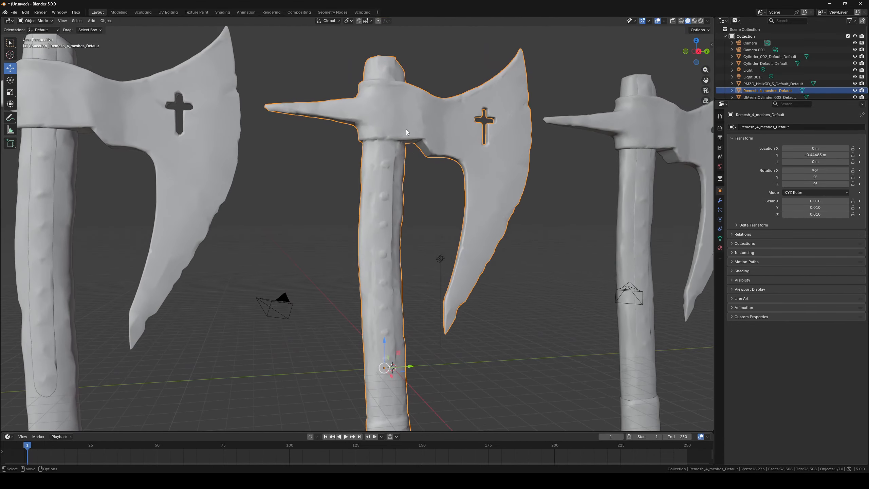
pyautogui.scroll(3, 451, 205)
pyautogui.keyDown('alt'); pyautogui.moveTo(490, 209); pyautogui.dragTo(452, 277); pyautogui.keyUp('alt')
pyautogui.scroll(-5, 472, 243)
pyautogui.keyDown('alt'); pyautogui.moveTo(446, 319); pyautogui.dragTo(424, 257, button='middle'); pyautogui.keyUp('alt')
pyautogui.scroll(-2, 392, 256)
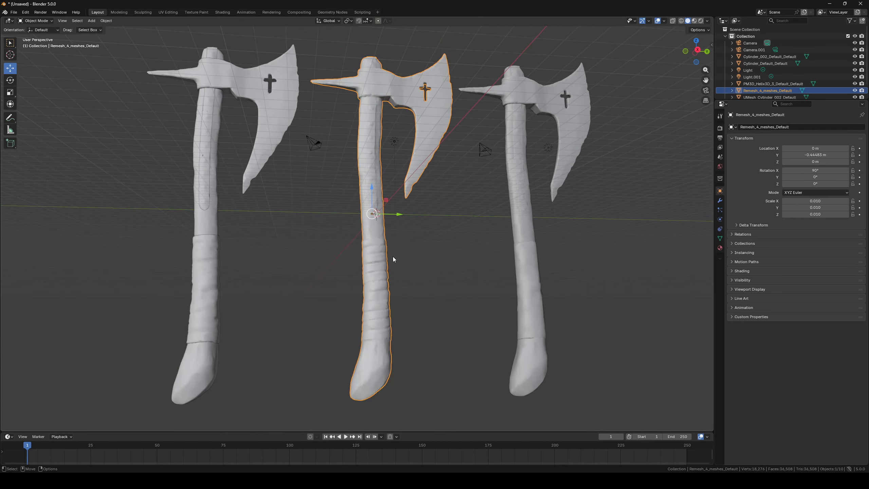
# - Orbit around the axe versions and zoom in on the head of the original high-poly axe
pyautogui.scroll(3, 392, 256)
pyautogui.keyDown('alt'); pyautogui.moveTo(462, 232); pyautogui.dragTo(462, 305, button='middle'); pyautogui.keyUp('alt')
pyautogui.keyDown('alt'); pyautogui.moveTo(447, 263); pyautogui.dragTo(442, 284); pyautogui.keyUp('alt')
pyautogui.keyDown('alt'); pyautogui.moveTo(438, 255); pyautogui.dragTo(435, 291, button='middle'); pyautogui.keyUp('alt')
pyautogui.scroll(2, 419, 161)
pyautogui.keyDown('alt'); pyautogui.moveTo(478, 187); pyautogui.dragTo(398, 236, button='middle'); pyautogui.keyUp('alt')
pyautogui.keyDown('alt'); pyautogui.moveTo(221, 220); pyautogui.dragTo(440, 185, button='middle'); pyautogui.keyUp('alt')
pyautogui.click(236, 136)
pyautogui.keyDown('alt'); pyautogui.moveTo(236, 136); pyautogui.dragTo(303, 129); pyautogui.keyUp('alt')
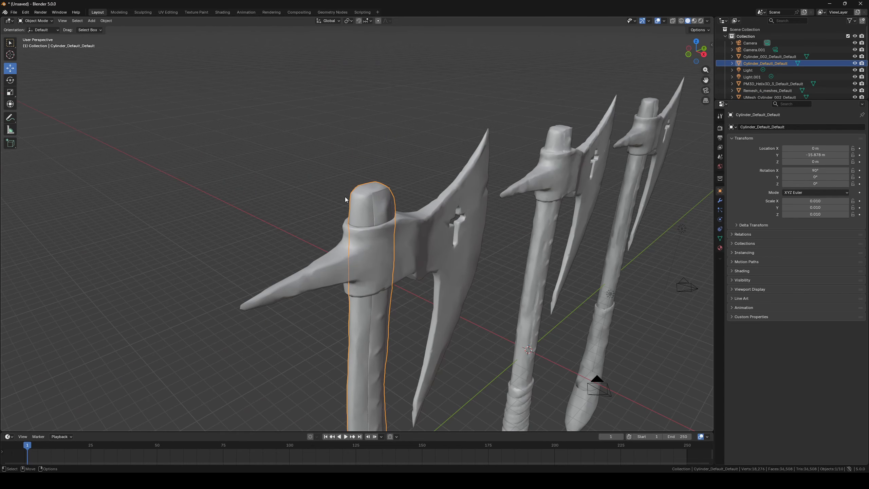
pyautogui.scroll(8, 393, 226)
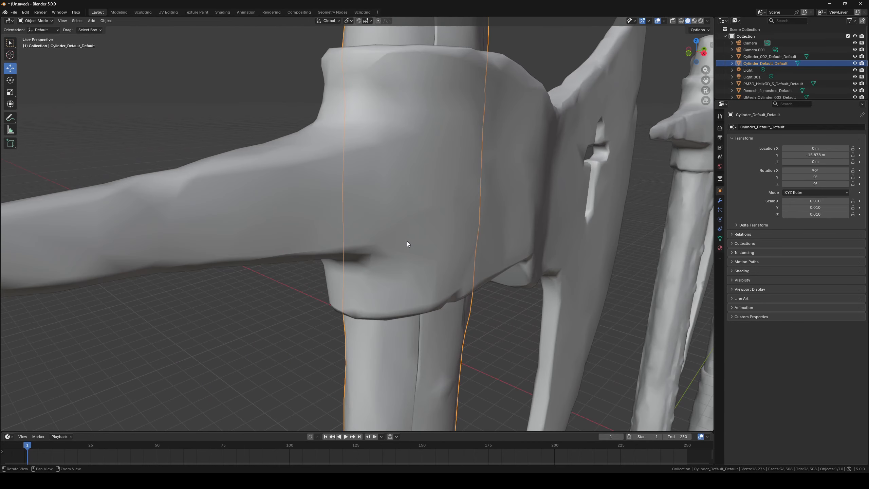
# - Toggle X-ray on and off to examine the handle passing through the original axe's head
pyautogui.hotkey('alt', 'z')
pyautogui.keyDown('alt'); pyautogui.moveTo(399, 90); pyautogui.dragTo(393, 163); pyautogui.keyUp('alt')
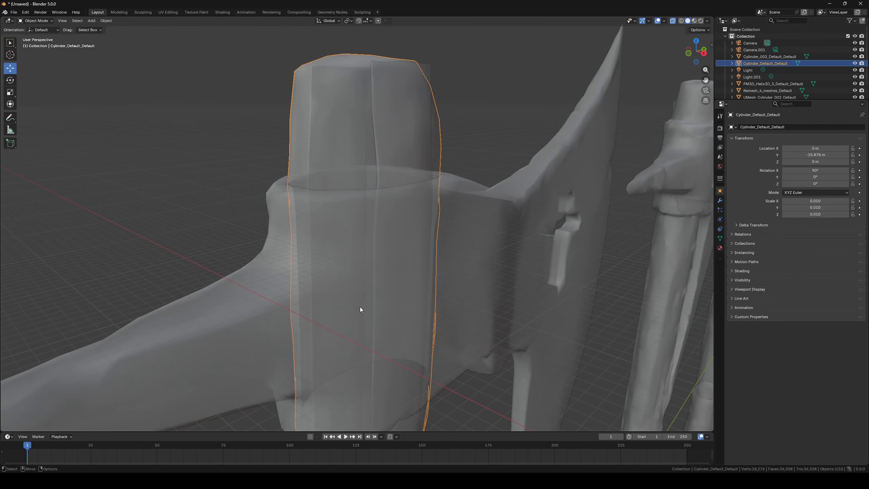
pyautogui.hotkey('alt', 'z')
pyautogui.keyDown('alt'); pyautogui.moveTo(609, 207); pyautogui.dragTo(426, 245, button='middle'); pyautogui.keyUp('alt')
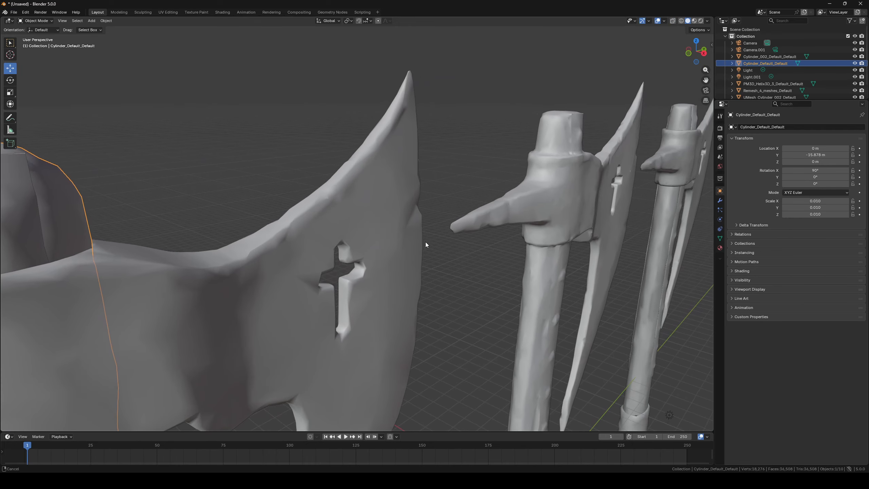
# - Compare the remeshed axe with the others, then select and frame the leftmost axe
pyautogui.click(572, 190)
pyautogui.keyDown('alt'); pyautogui.moveTo(574, 267); pyautogui.dragTo(484, 244, button='middle'); pyautogui.keyUp('alt')
pyautogui.keyDown('alt'); pyautogui.moveTo(484, 243); pyautogui.dragTo(416, 254); pyautogui.keyUp('alt')
pyautogui.keyDown('alt'); pyautogui.moveTo(415, 254); pyautogui.dragTo(304, 340, button='right'); pyautogui.keyUp('alt')
pyautogui.keyDown('alt'); pyautogui.moveTo(304, 341); pyautogui.dragTo(321, 331, button='middle'); pyautogui.keyUp('alt')
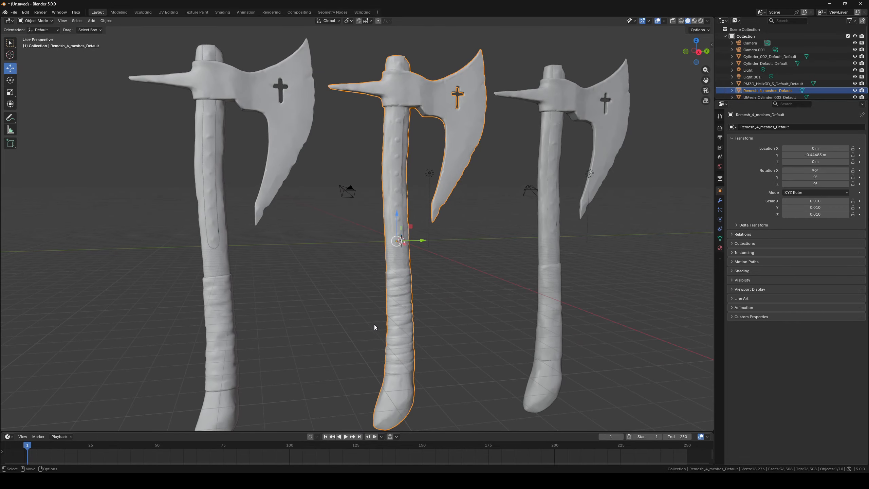
pyautogui.click(239, 85)
pyautogui.press('KP_Decimal')
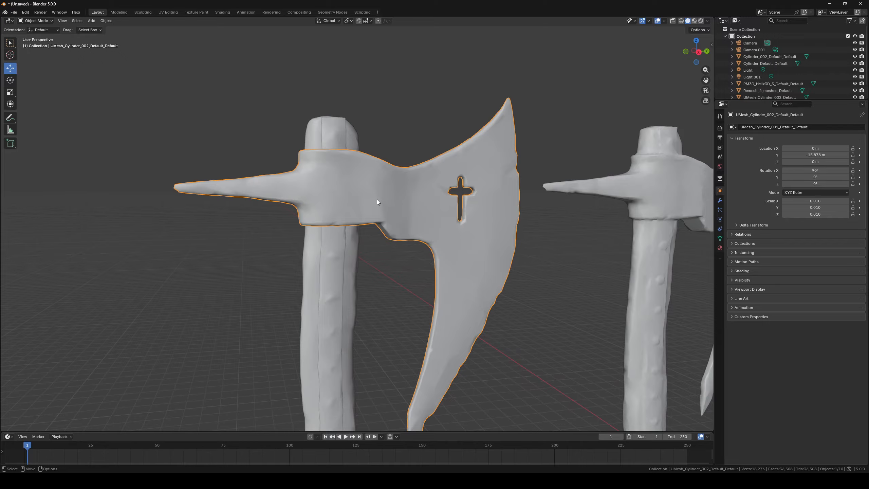
pyautogui.scroll(-5, 354, 198)
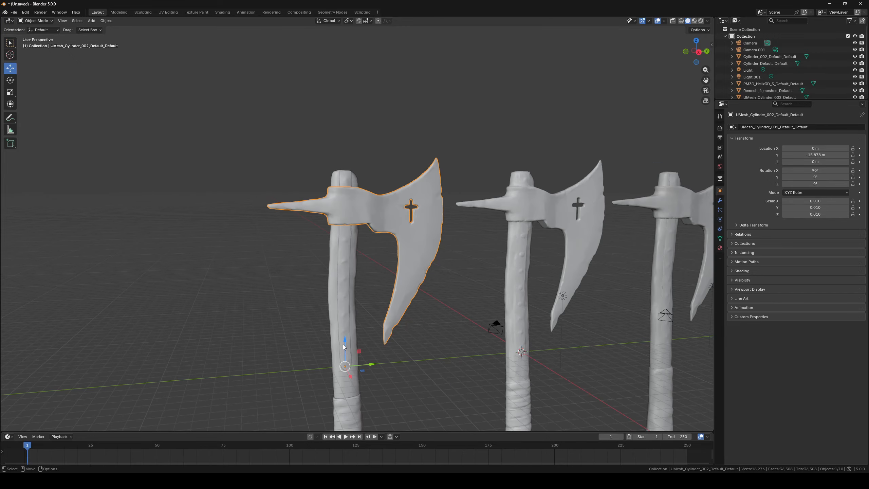
# - Move the leftmost axe's head up along the Z axis and undo the move
pyautogui.press('g')
pyautogui.press('z')
pyautogui.click(346, 276)
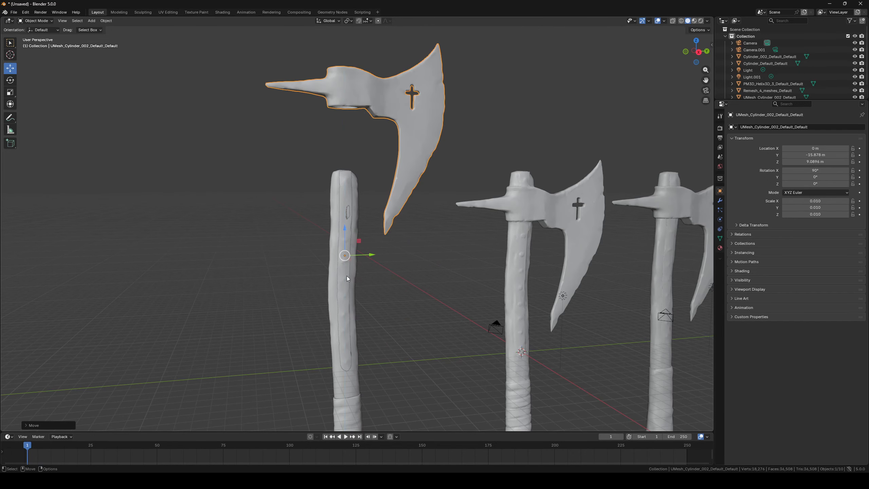
pyautogui.hotkey('ctrl', 'z')
# - Compare the three axes side by side from different angles, selecting the remeshed axe
pyautogui.scroll(-2, 409, 237)
pyautogui.keyDown('shift'); pyautogui.moveTo(422, 315); pyautogui.dragTo(469, 253, button='middle'); pyautogui.keyUp('shift')
pyautogui.scroll(4, 491, 232)
pyautogui.scroll(-2, 488, 238)
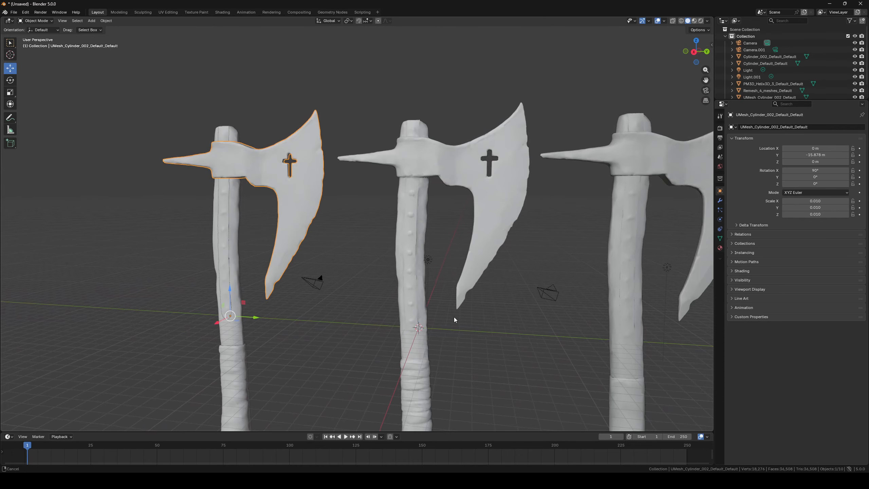
pyautogui.keyDown('shift'); pyautogui.moveTo(453, 316); pyautogui.dragTo(431, 291, button='middle'); pyautogui.keyUp('shift')
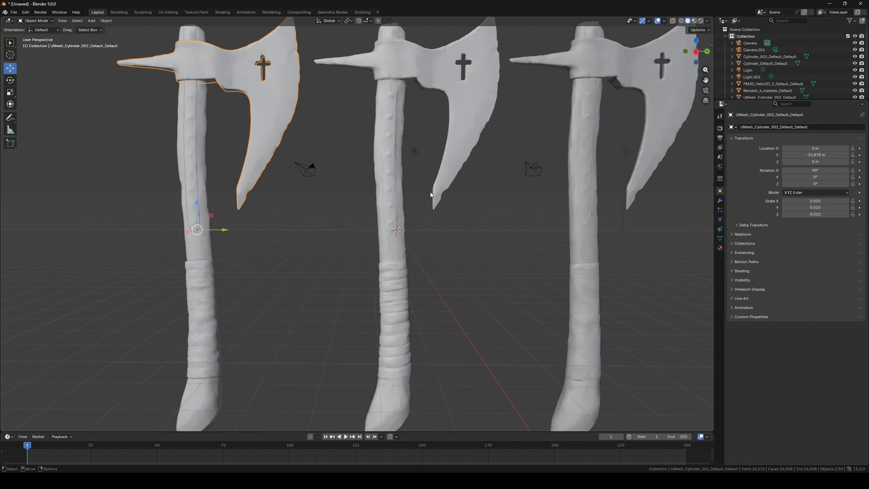
pyautogui.scroll(3, 410, 177)
pyautogui.keyDown('shift'); pyautogui.moveTo(470, 198); pyautogui.dragTo(432, 286, button='middle'); pyautogui.keyUp('shift')
pyautogui.scroll(-3, 466, 210)
pyautogui.click(387, 118)
pyautogui.moveTo(472, 223)
pyautogui.mouseDown(button='middle')
pyautogui.moveTo(411, 243)
pyautogui.moveTo(458, 212)
pyautogui.mouseUp(button='middle')
pyautogui.keyDown('alt'); pyautogui.moveTo(408, 277); pyautogui.dragTo(448, 202, button='middle'); pyautogui.keyUp('alt')
pyautogui.keyDown('alt'); pyautogui.moveTo(440, 225); pyautogui.dragTo(446, 258); pyautogui.keyUp('alt')
pyautogui.keyDown('shift'); pyautogui.moveTo(471, 128); pyautogui.dragTo(455, 192, button='middle'); pyautogui.keyUp('shift')
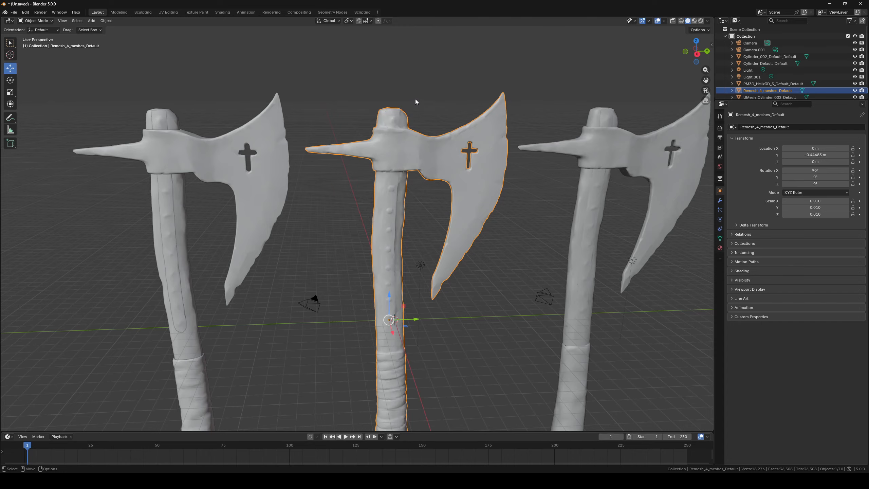
# - Examine the top of the remeshed axe and the neighbouring axe's handle end up close
pyautogui.scroll(3, 424, 80)
pyautogui.moveTo(394, 246); pyautogui.dragTo(465, 252, button='middle')
pyautogui.keyDown('alt'); pyautogui.moveTo(578, 282); pyautogui.dragTo(494, 238, button='middle'); pyautogui.keyUp('alt')
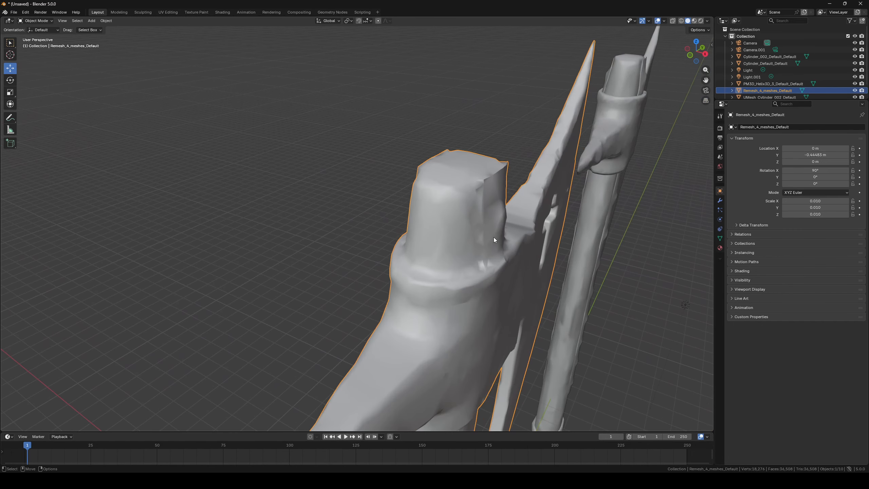
pyautogui.keyDown('alt'); pyautogui.moveTo(496, 187); pyautogui.dragTo(459, 248); pyautogui.keyUp('alt')
pyautogui.scroll(-5, 513, 182)
pyautogui.click(397, 268)
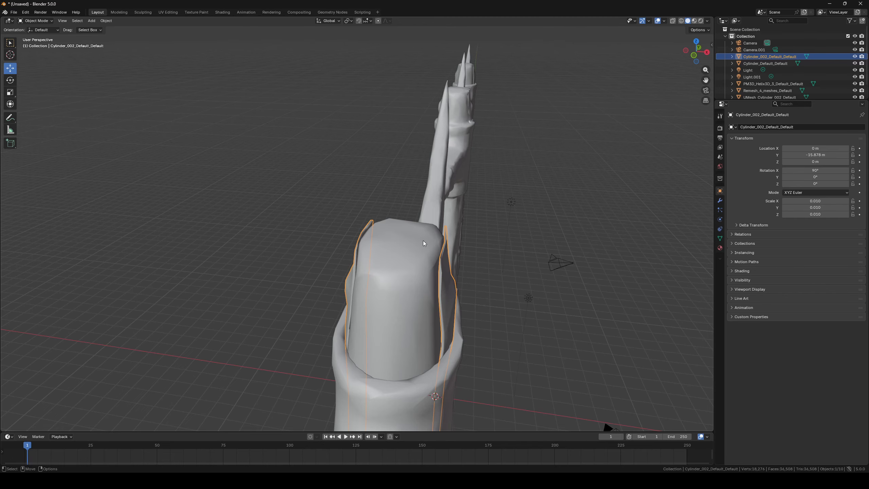
pyautogui.keyDown('alt'); pyautogui.moveTo(454, 269); pyautogui.dragTo(362, 192); pyautogui.keyUp('alt')
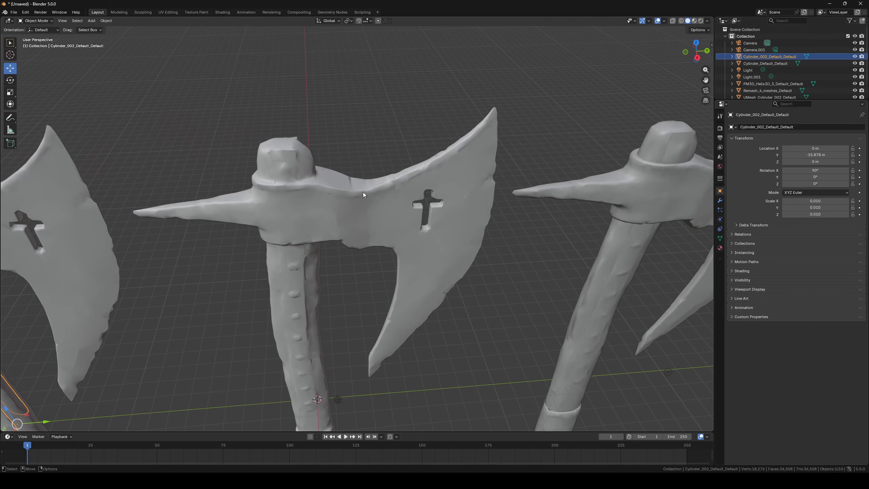
# - Select the UMesh axe and examine its head joint up close from several angles
pyautogui.press('g')
pyautogui.press('Escape')
pyautogui.keyDown('alt'); pyautogui.moveTo(423, 213); pyautogui.dragTo(353, 262); pyautogui.keyUp('alt')
pyautogui.click(459, 169)
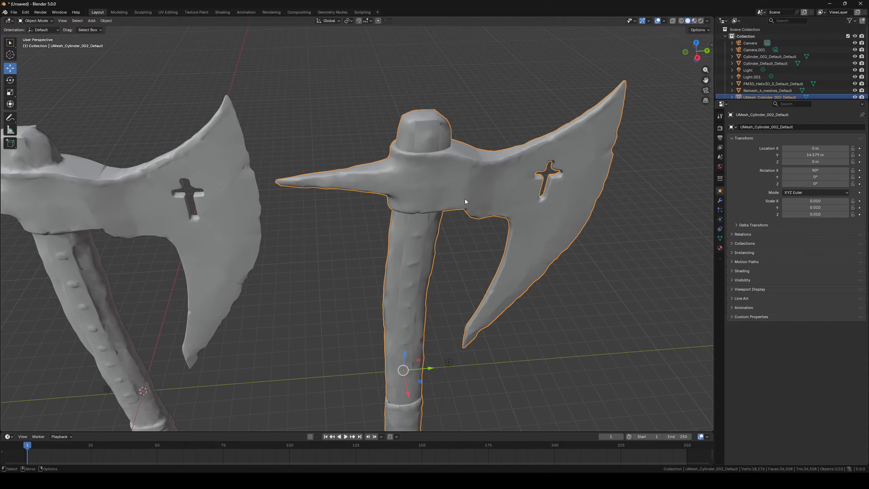
pyautogui.moveTo(478, 258); pyautogui.dragTo(453, 233, button='middle')
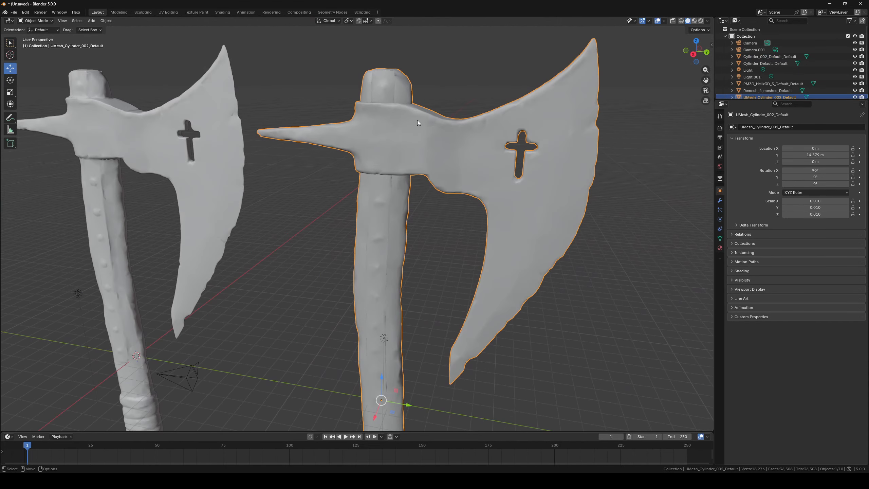
pyautogui.scroll(3, 443, 225)
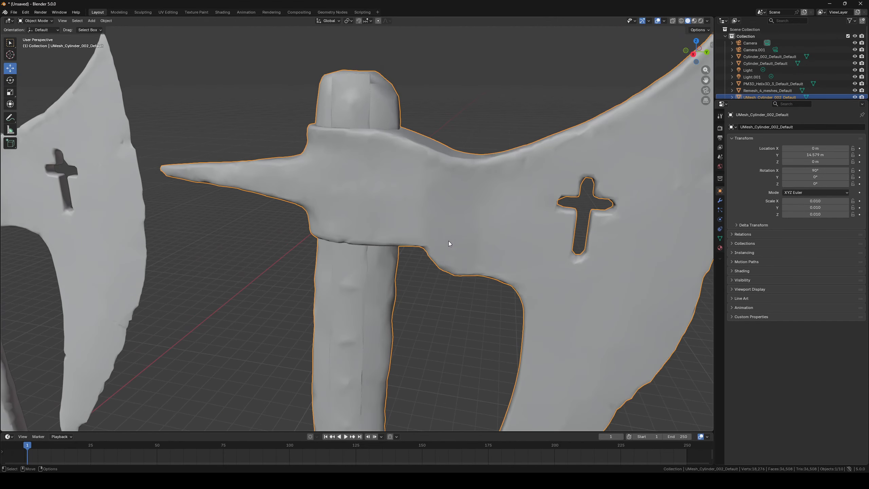
pyautogui.scroll(-3, 383, 184)
pyautogui.moveTo(382, 234); pyautogui.dragTo(488, 170, button='middle')
pyautogui.scroll(-4, 434, 229)
pyautogui.moveTo(432, 177); pyautogui.dragTo(378, 226, button='middle')
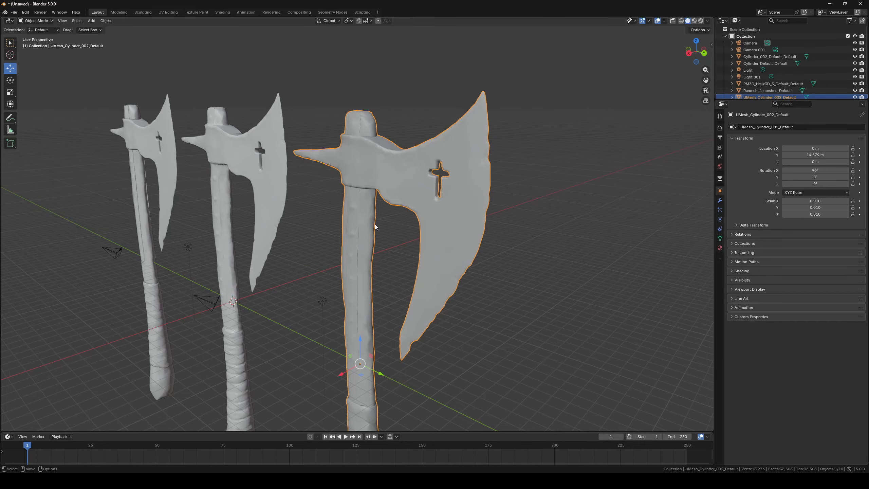
pyautogui.moveTo(338, 200); pyautogui.dragTo(260, 165, button='middle')
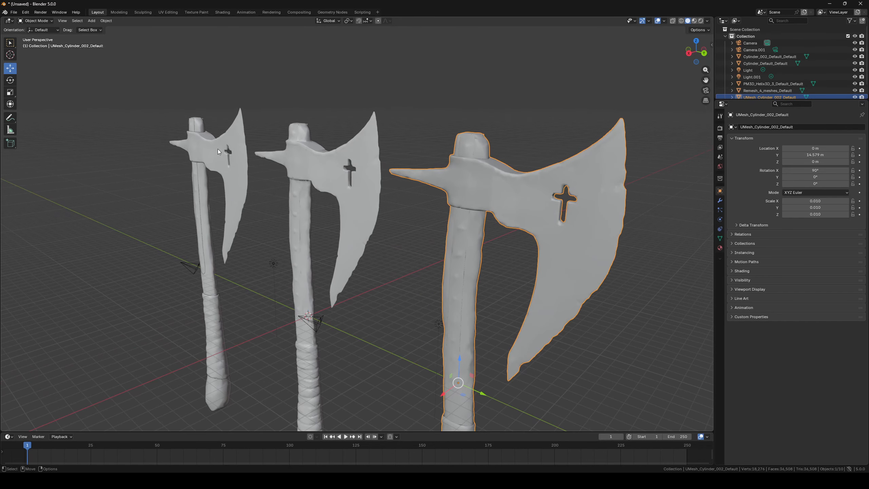
# - Select and frame the leftmost axe, orbiting around it to inspect its shape
pyautogui.click(206, 152)
pyautogui.press('KP_Decimal')
pyautogui.moveTo(251, 200); pyautogui.dragTo(323, 233, button='middle')
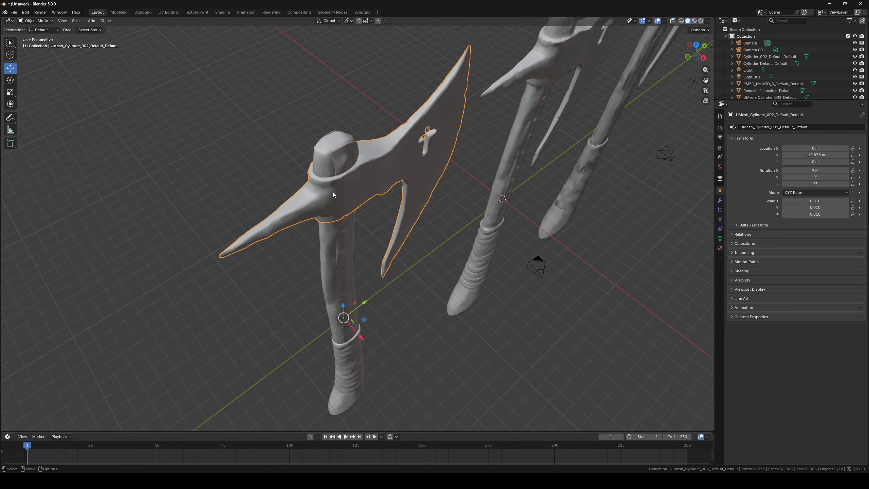
pyautogui.moveTo(350, 167); pyautogui.dragTo(402, 202, button='middle')
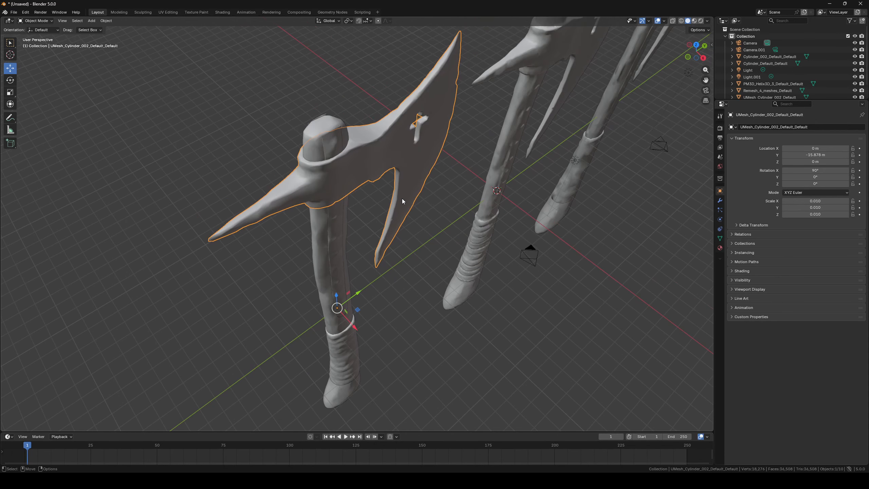
pyautogui.click(602, 100)
pyautogui.moveTo(599, 216); pyautogui.dragTo(593, 178, button='middle')
pyautogui.scroll(2, 375, 121)
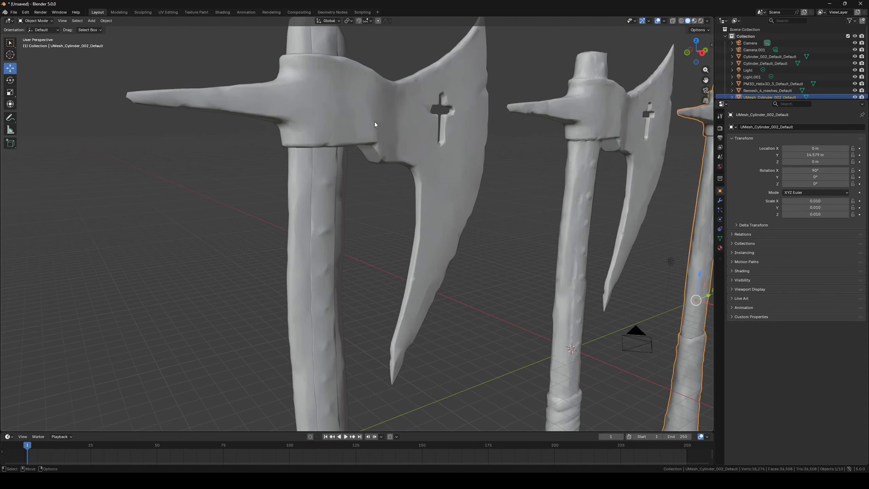
# - Inspect the original axe's head, then select the UMesh axe and view all axes together
pyautogui.click(350, 91)
pyautogui.keyDown('shift'); pyautogui.click(297, 188); pyautogui.keyUp('shift')
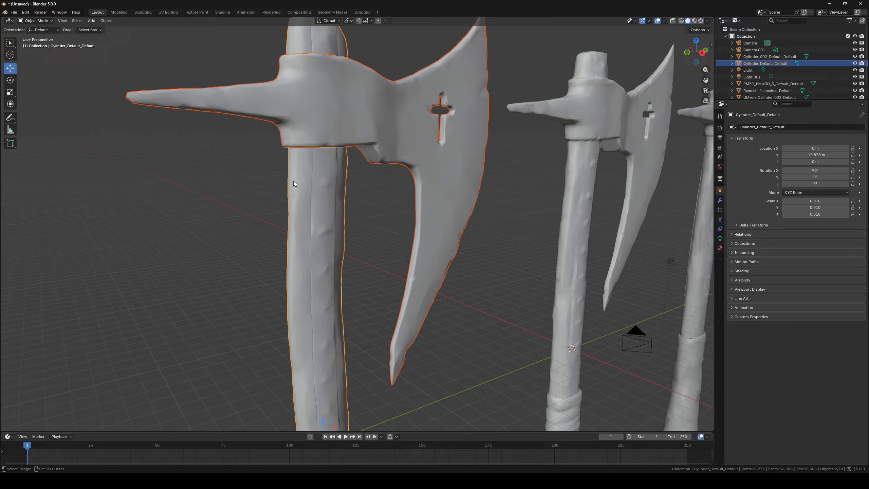
pyautogui.rightClick(304, 121)
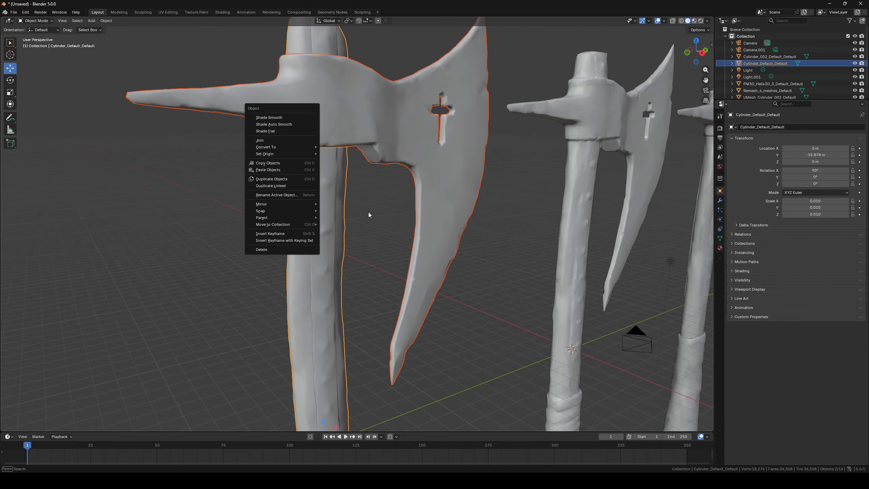
pyautogui.click(363, 193)
pyautogui.keyDown('alt'); pyautogui.moveTo(364, 193); pyautogui.dragTo(419, 251, button='right'); pyautogui.keyUp('alt')
pyautogui.keyDown('alt'); pyautogui.moveTo(419, 250); pyautogui.dragTo(402, 249); pyautogui.keyUp('alt')
pyautogui.keyDown('alt'); pyautogui.moveTo(402, 250); pyautogui.dragTo(342, 199, button='middle'); pyautogui.keyUp('alt')
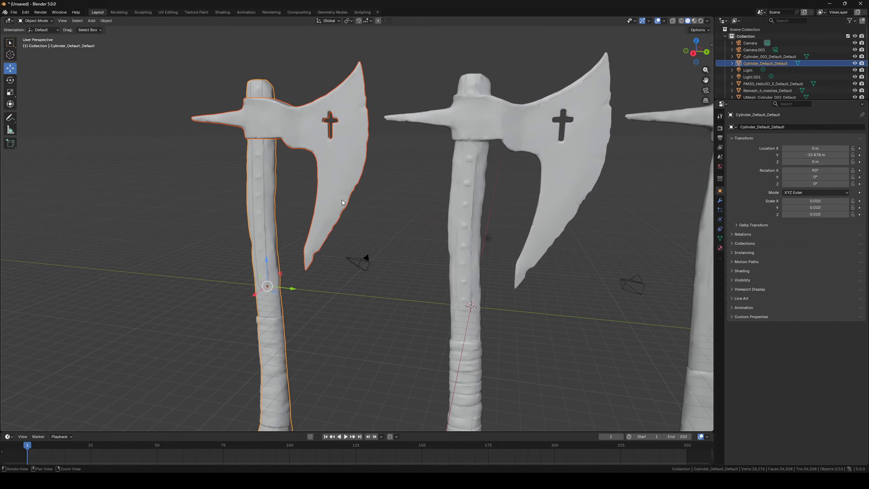
pyautogui.keyDown('alt'); pyautogui.moveTo(342, 200); pyautogui.dragTo(397, 228, button='right'); pyautogui.keyUp('alt')
pyautogui.keyDown('alt'); pyautogui.moveTo(419, 233); pyautogui.dragTo(391, 231, button='middle'); pyautogui.keyUp('alt')
pyautogui.click(552, 200)
pyautogui.keyDown('alt'); pyautogui.moveTo(552, 201); pyautogui.dragTo(431, 226, button='middle'); pyautogui.keyUp('alt')
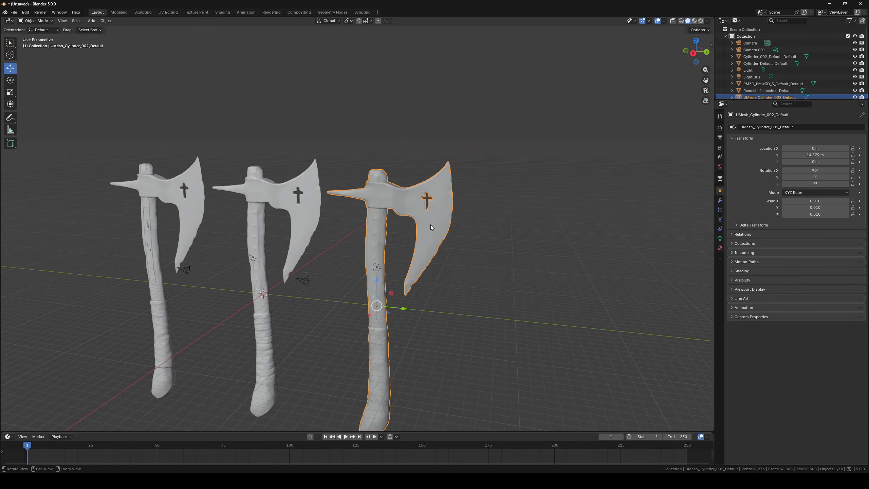
pyautogui.keyDown('alt'); pyautogui.moveTo(431, 226); pyautogui.dragTo(431, 187, button='right'); pyautogui.keyUp('alt')
# - Examine the UMesh axe's mesh wireframe in Edit Mode up close, then return to Object Mode
pyautogui.press('3')
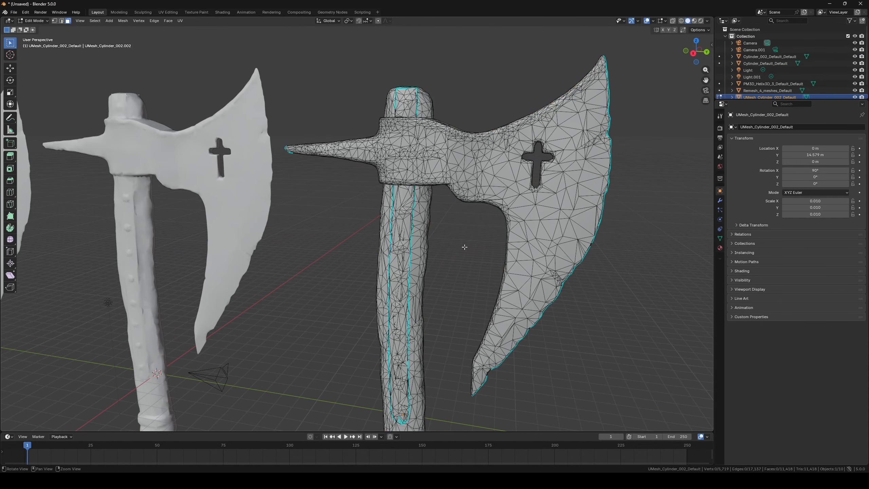
pyautogui.keyDown('alt'); pyautogui.moveTo(463, 246); pyautogui.dragTo(396, 265, button='middle'); pyautogui.keyUp('alt')
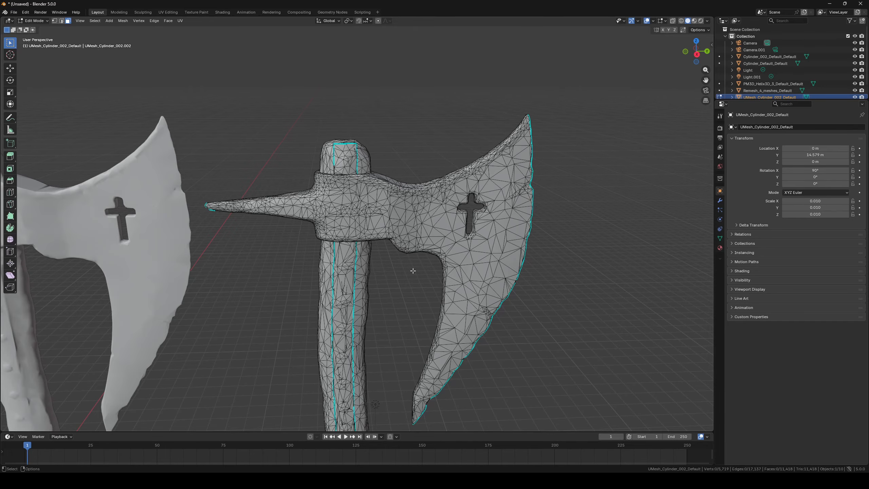
pyautogui.scroll(8, 426, 296)
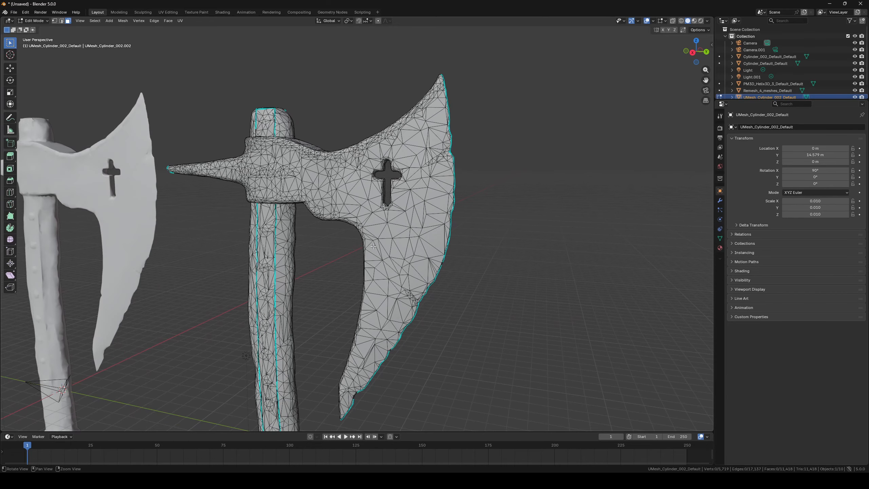
pyautogui.keyDown('alt'); pyautogui.moveTo(320, 299); pyautogui.dragTo(335, 310); pyautogui.keyUp('alt')
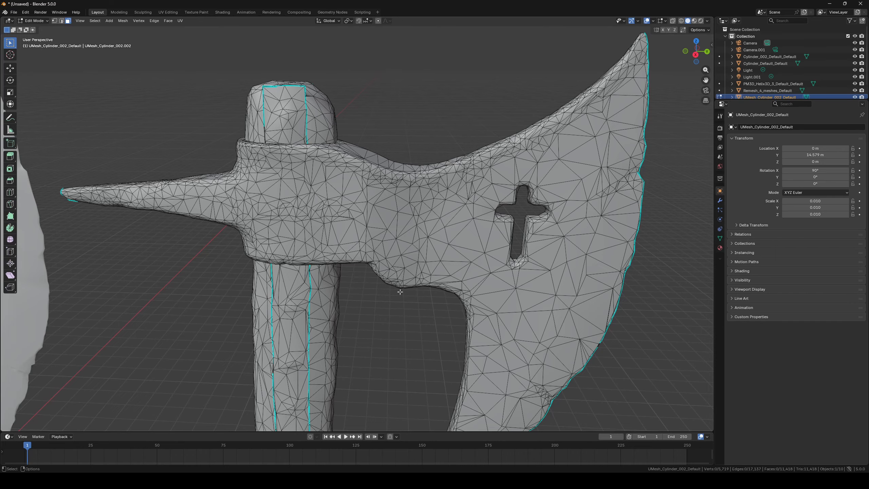
pyautogui.moveTo(400, 291)
pyautogui.keyDown('alt'); pyautogui.mouseDown()
pyautogui.moveTo(375, 304)
pyautogui.moveTo(386, 298)
pyautogui.mouseUp(); pyautogui.keyUp('alt')
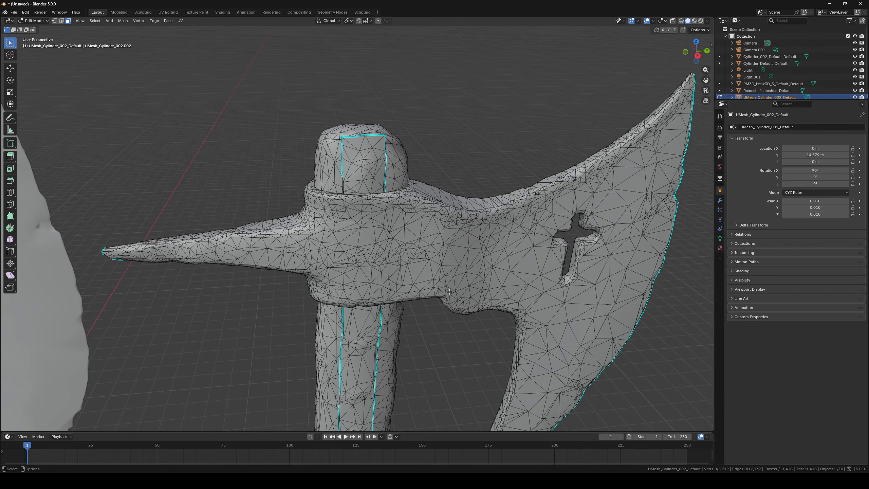
pyautogui.moveTo(463, 306); pyautogui.dragTo(573, 279, button='middle')
pyautogui.scroll(-4, 469, 277)
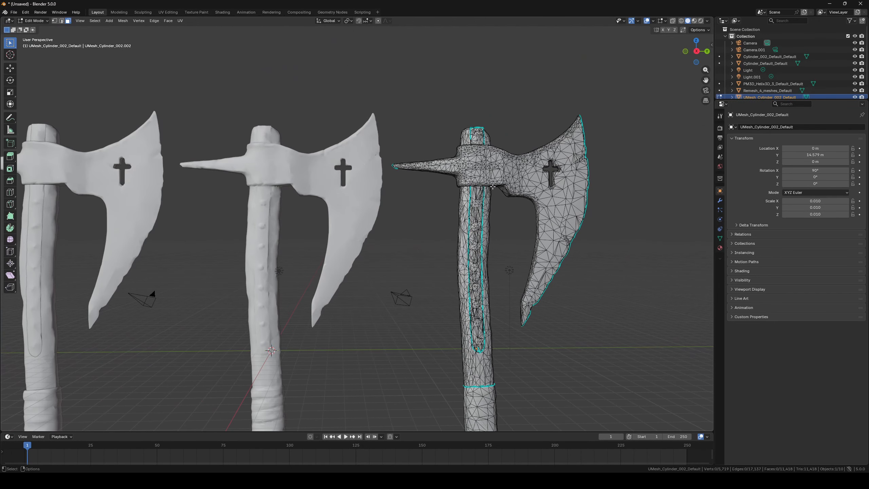
pyautogui.press('Tab')
pyautogui.keyDown('shift'); pyautogui.moveTo(512, 217); pyautogui.dragTo(451, 252, button='middle'); pyautogui.keyUp('shift')
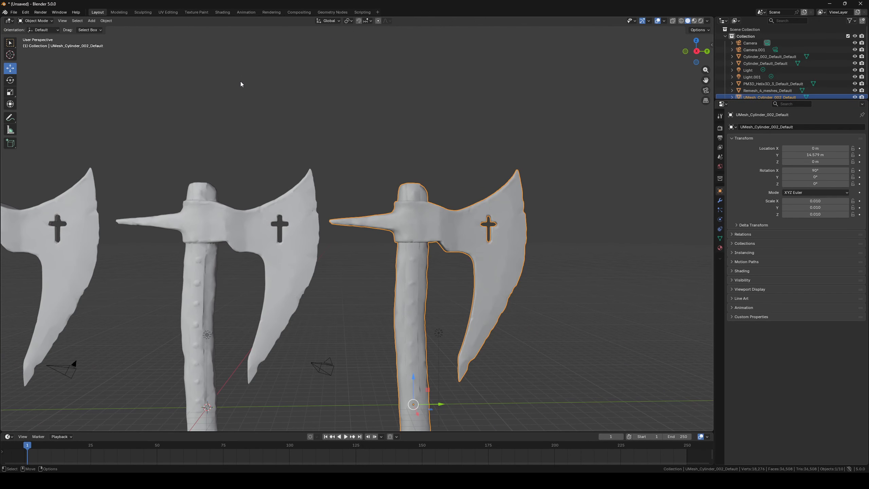
# - Switch to the UV Editing workspace and examine the UMesh axe's UV layout and mesh
pyautogui.click(168, 12)
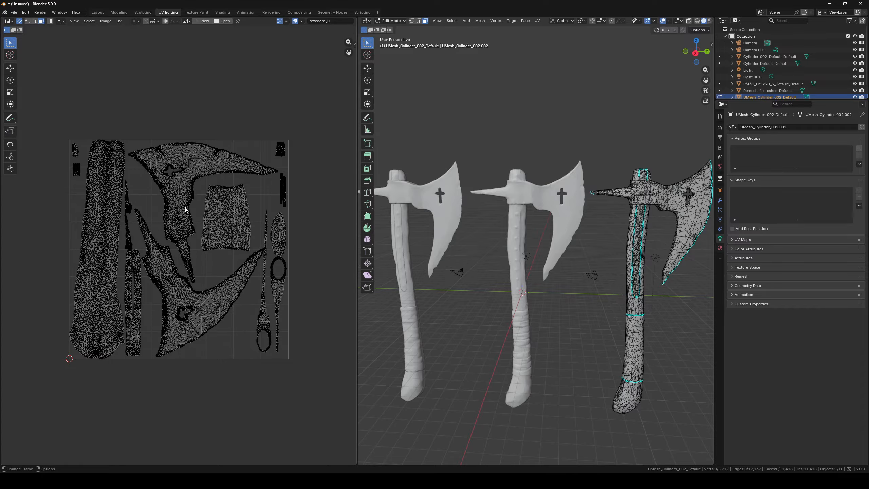
pyautogui.moveTo(145, 200)
pyautogui.mouseDown(button='middle')
pyautogui.moveTo(177, 200)
pyautogui.moveTo(154, 203)
pyautogui.mouseUp(button='middle')
pyautogui.keyDown('shift'); pyautogui.moveTo(577, 231); pyautogui.dragTo(468, 239, button='middle'); pyautogui.keyUp('shift')
pyautogui.keyDown('alt'); pyautogui.moveTo(467, 239); pyautogui.dragTo(535, 205, button='right'); pyautogui.keyUp('alt')
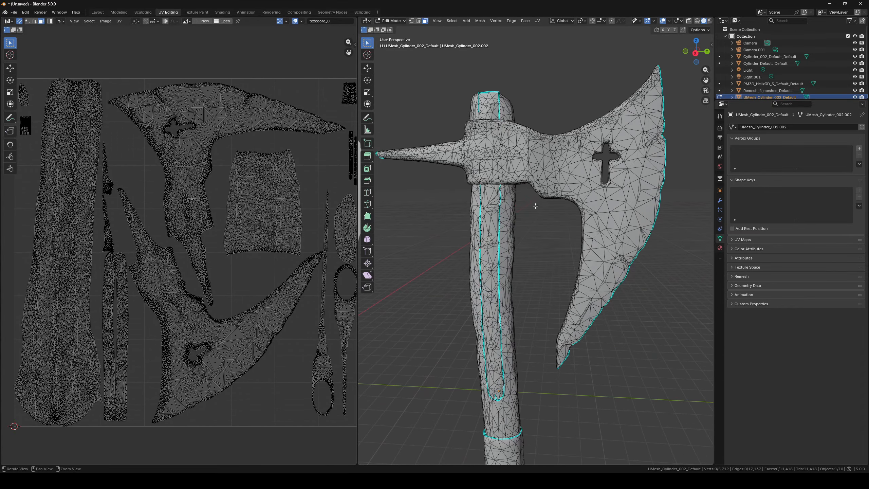
# - Orbit and zoom around the UMesh axe's head and handle bottom in Edit Mode while panning its UV layout
pyautogui.keyDown('alt'); pyautogui.moveTo(535, 205); pyautogui.dragTo(528, 248, button='middle'); pyautogui.keyUp('alt')
pyautogui.keyDown('alt'); pyautogui.moveTo(528, 249); pyautogui.dragTo(492, 177, button='right'); pyautogui.keyUp('alt')
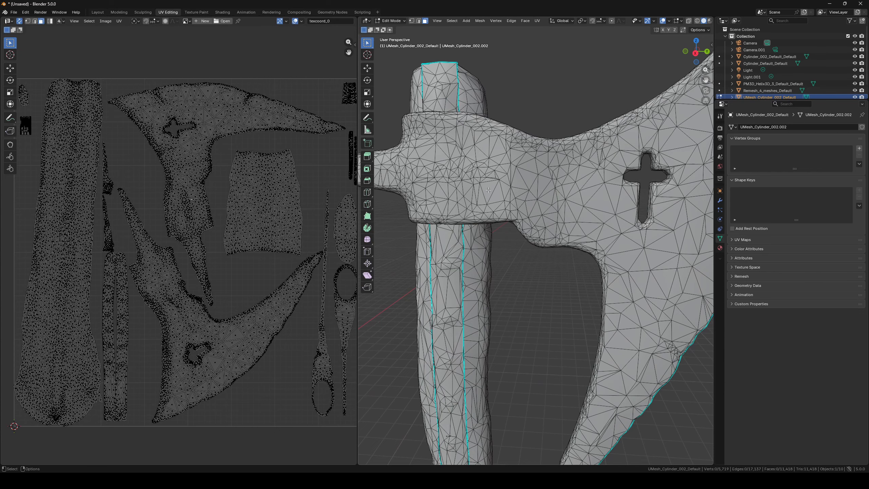
pyautogui.keyDown('alt'); pyautogui.moveTo(330, 92); pyautogui.dragTo(276, 98, button='middle'); pyautogui.keyUp('alt')
pyautogui.moveTo(281, 85); pyautogui.dragTo(331, 137)
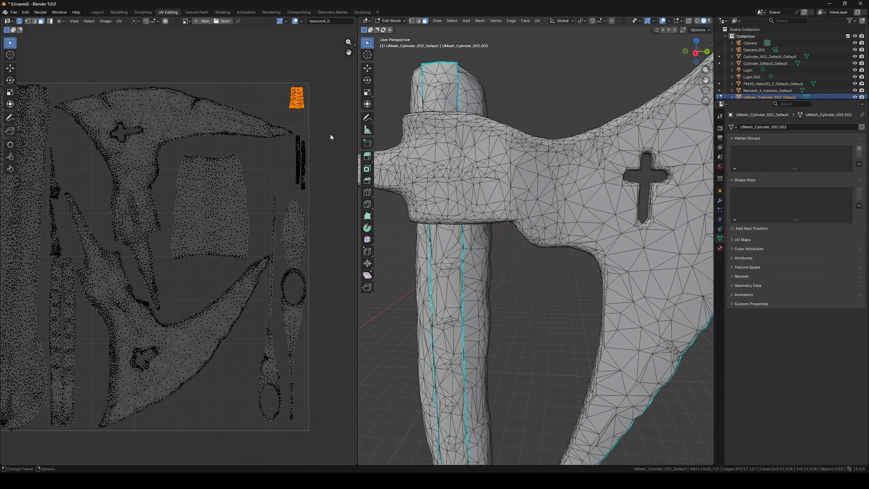
pyautogui.press('KP_Decimal')
pyautogui.moveTo(464, 299); pyautogui.dragTo(529, 247, button='middle')
pyautogui.scroll(1, 529, 246)
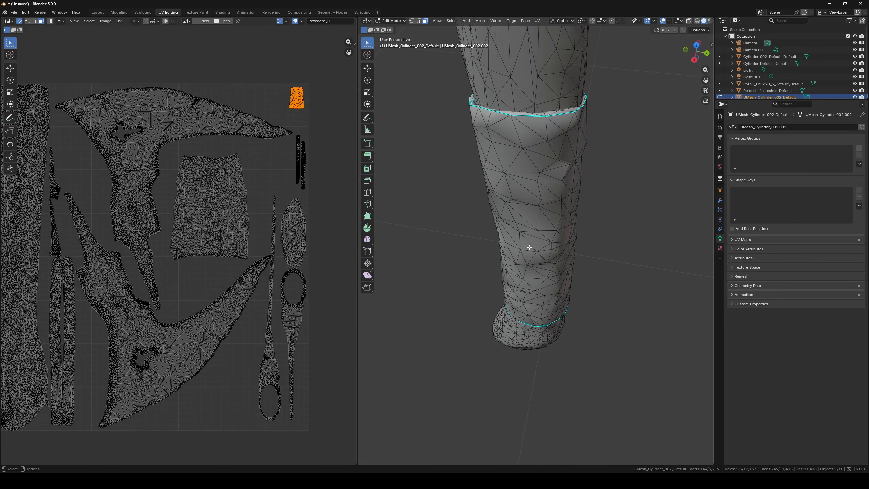
pyautogui.scroll(8, 529, 246)
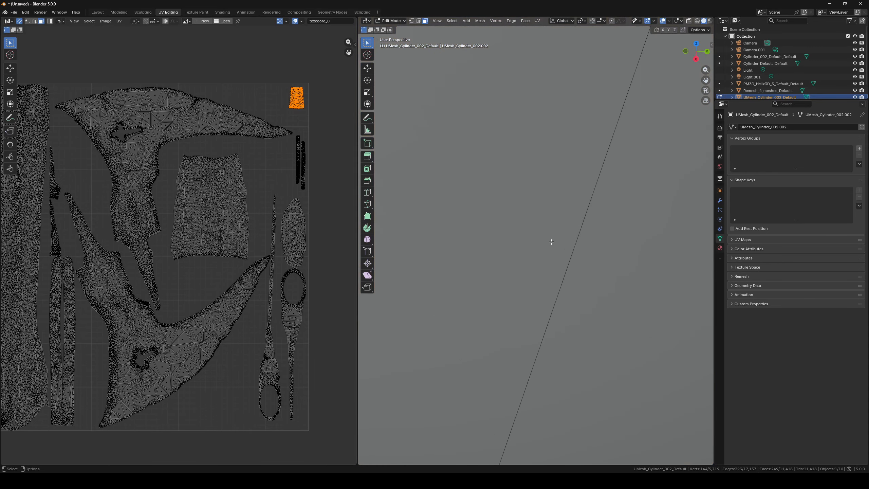
pyautogui.scroll(-8, 551, 242)
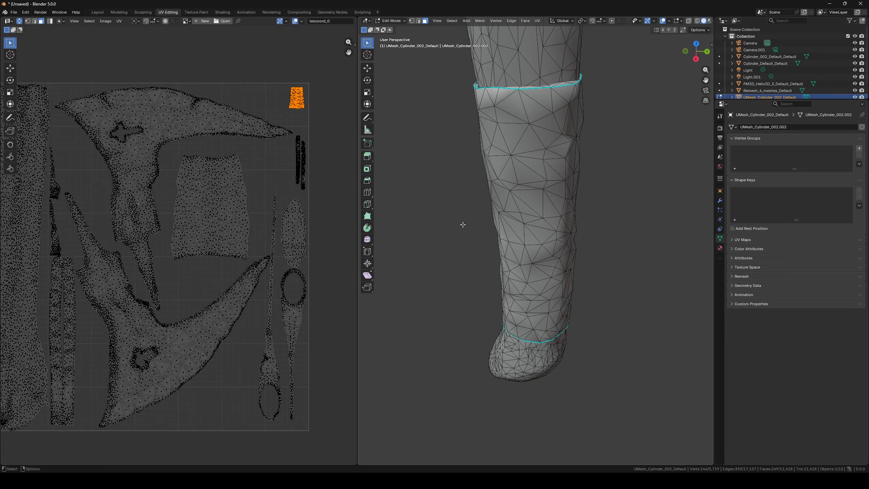
# - Pan the UV islands and orbit back out to compare the whole axe mesh with its UV layout
pyautogui.moveTo(166, 196); pyautogui.dragTo(229, 205, button='middle')
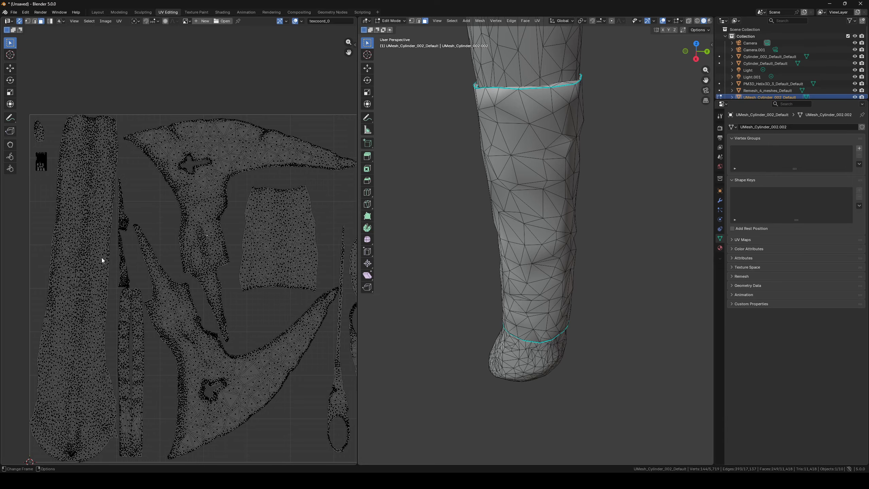
pyautogui.scroll(-6, 553, 158)
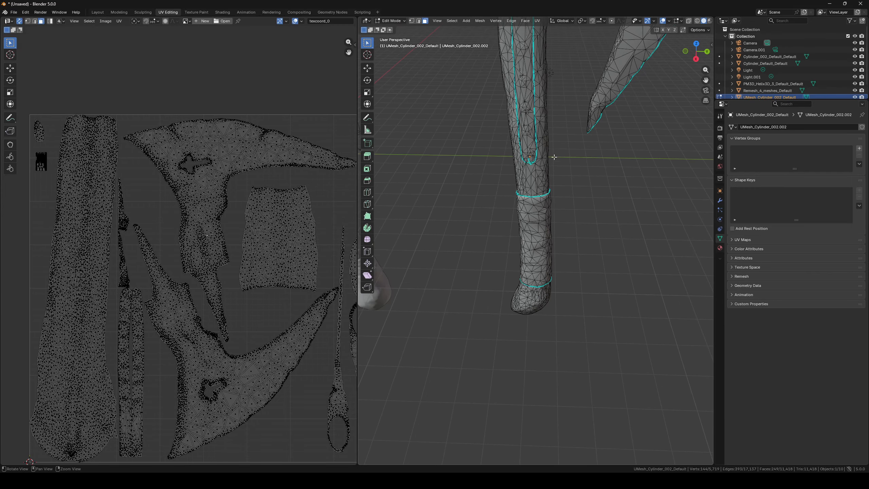
pyautogui.keyDown('shift'); pyautogui.moveTo(557, 137); pyautogui.dragTo(525, 309, button='middle'); pyautogui.keyUp('shift')
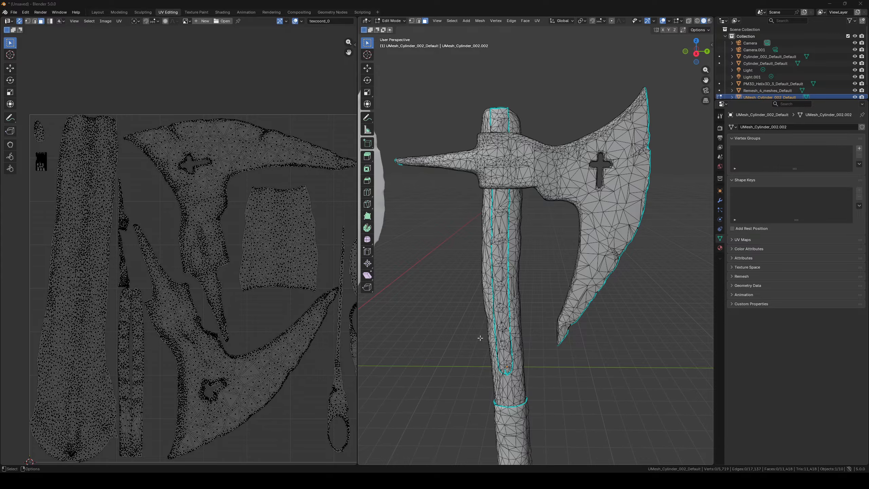
pyautogui.moveTo(480, 338)
pyautogui.mouseDown(button='middle')
pyautogui.moveTo(431, 341)
pyautogui.moveTo(485, 337)
pyautogui.mouseUp(button='middle')
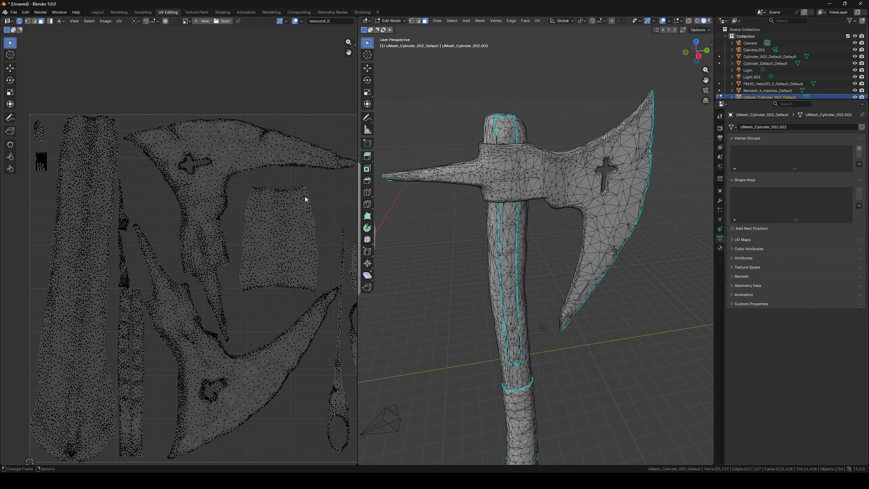
pyautogui.moveTo(547, 291)
pyautogui.mouseDown(button='middle')
pyautogui.moveTo(578, 289)
pyautogui.moveTo(554, 289)
pyautogui.mouseUp(button='middle')
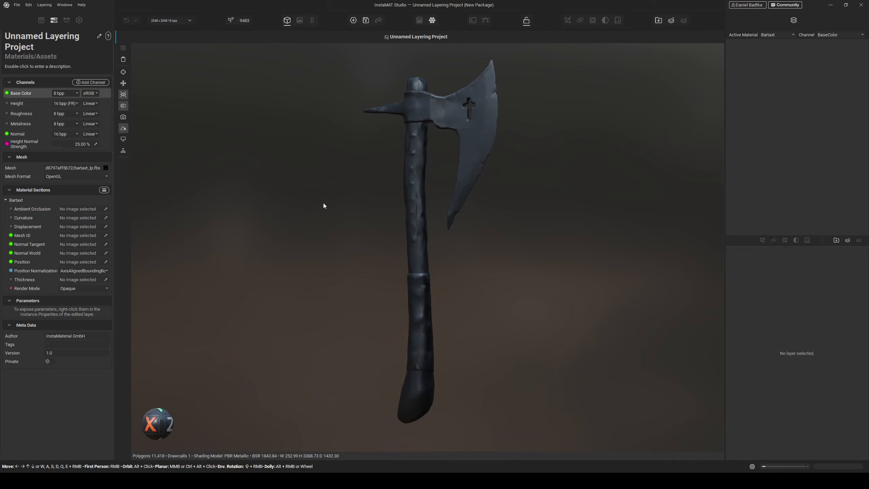
pyautogui.click(67, 21)
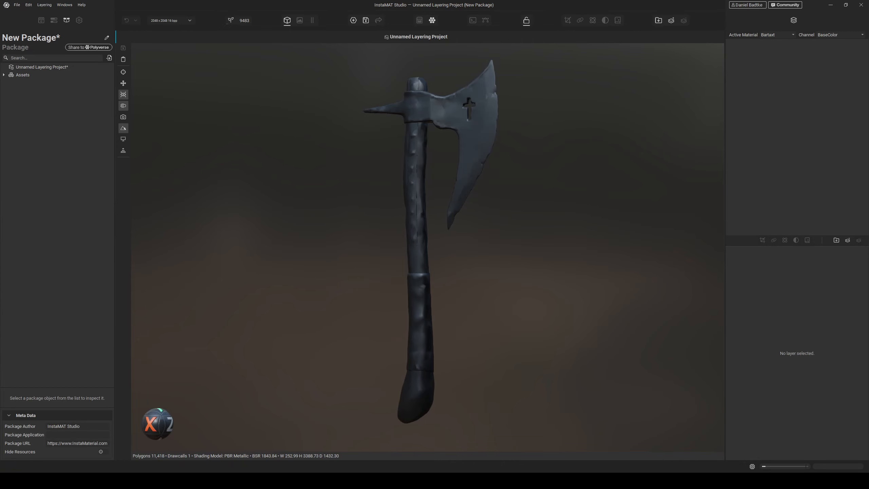
pyautogui.moveTo(2, 150); pyautogui.dragTo(58, 170)
pyautogui.click(54, 20)
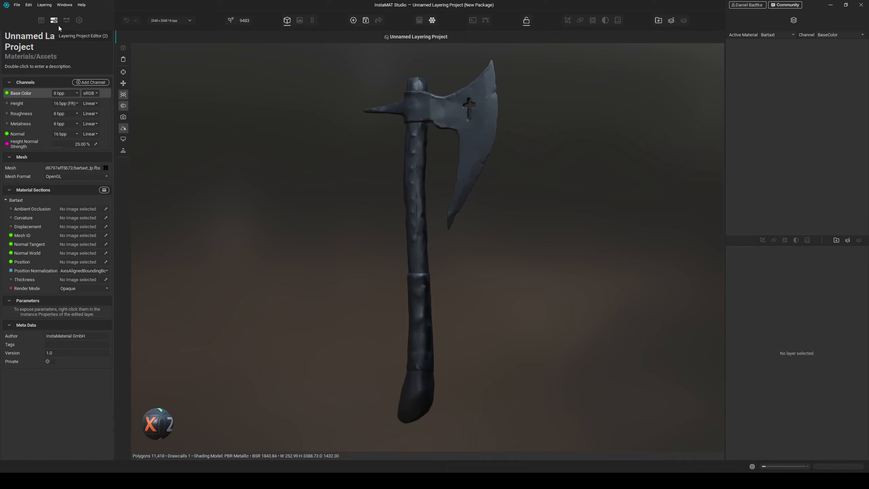
# - Assign the baked ambient occlusion, curvature, mesh ID and normal maps to the Bartaxt material section's mesh inputs
pyautogui.click(106, 208)
pyautogui.click(28, 248)
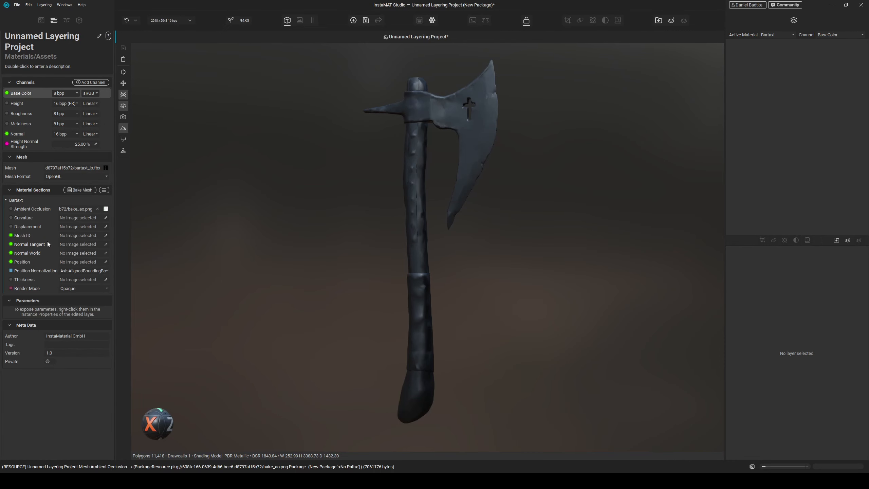
pyautogui.click(105, 208)
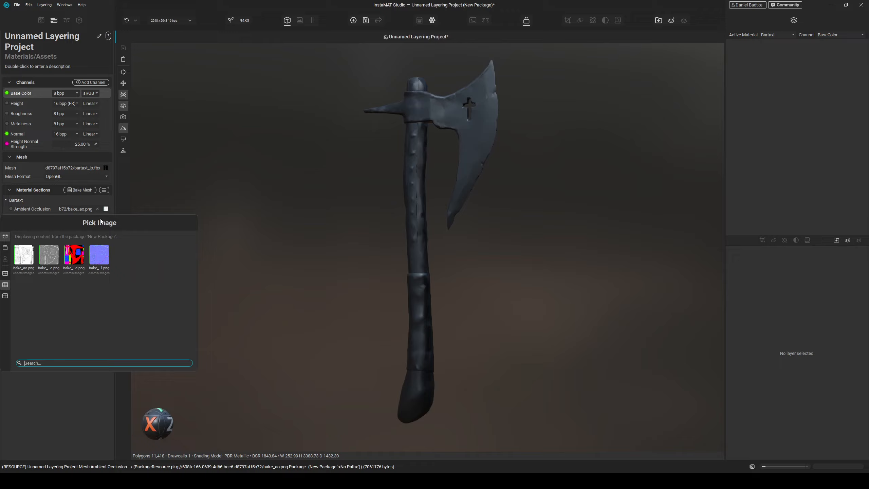
pyautogui.click(48, 254)
pyautogui.click(108, 237)
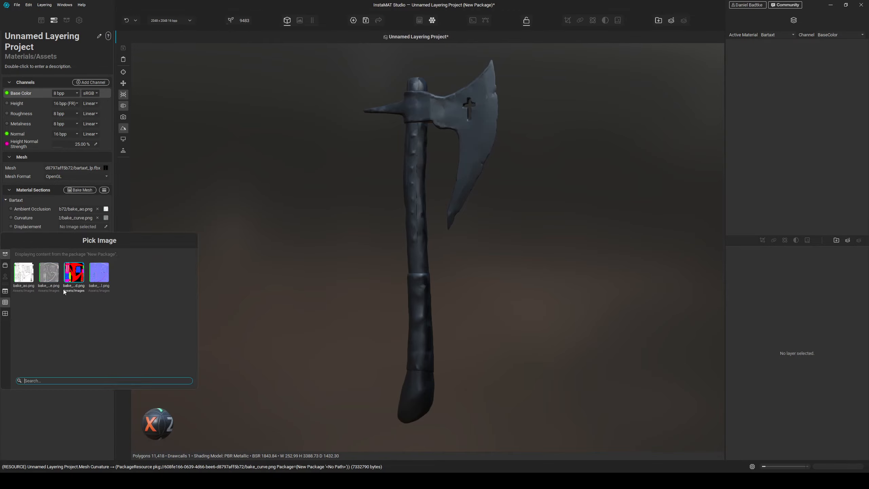
pyautogui.click(73, 274)
pyautogui.click(105, 244)
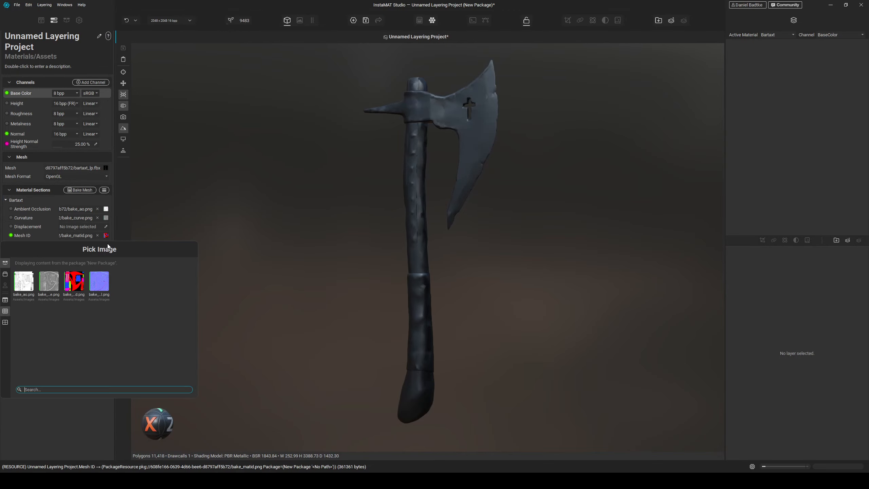
pyautogui.click(99, 281)
pyautogui.keyDown('alt'); pyautogui.moveTo(301, 231); pyautogui.dragTo(433, 255); pyautogui.keyUp('alt')
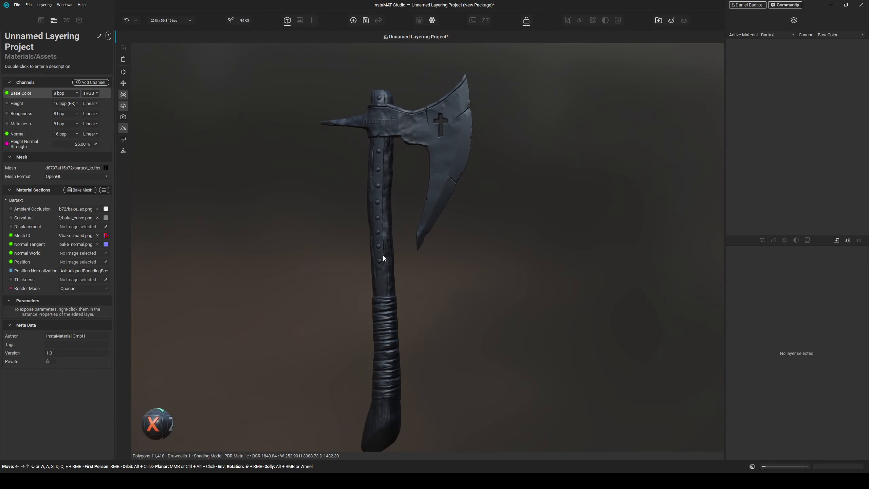
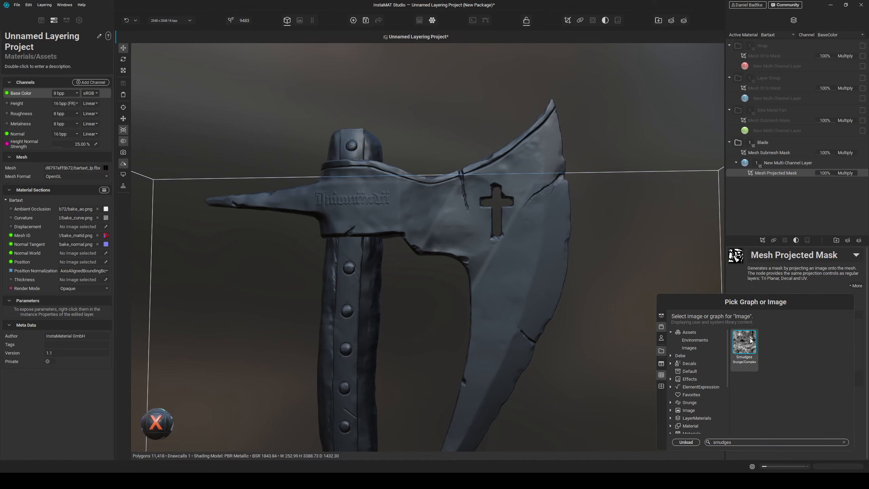
# - Set the smudges mask's adjustment Contrast to 0.21 and Brightness to 0.52
pyautogui.keyDown('alt'); pyautogui.moveTo(520, 294); pyautogui.dragTo(509, 276); pyautogui.keyUp('alt')
pyautogui.scroll(3, 509, 274)
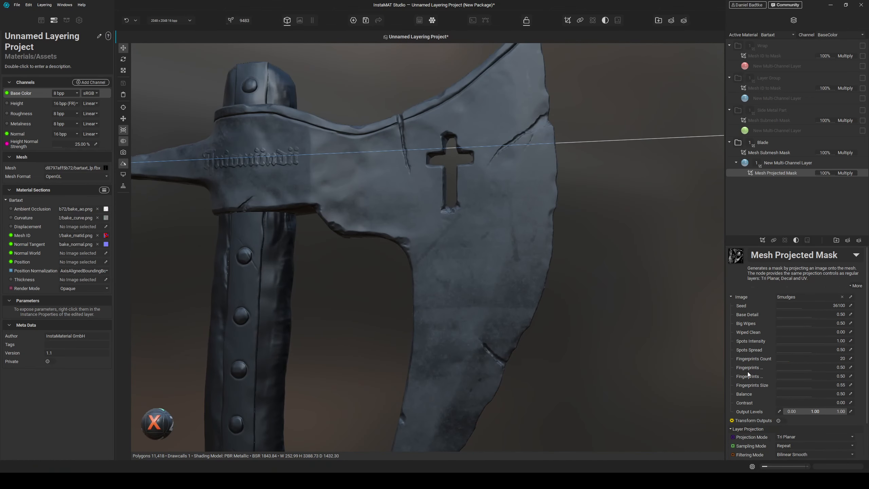
pyautogui.scroll(-2, 748, 372)
pyautogui.click(742, 454)
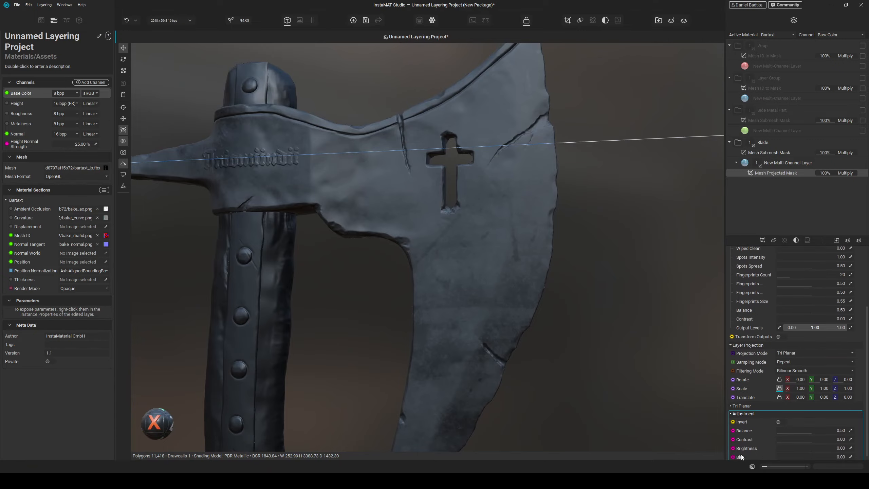
pyautogui.click(817, 437)
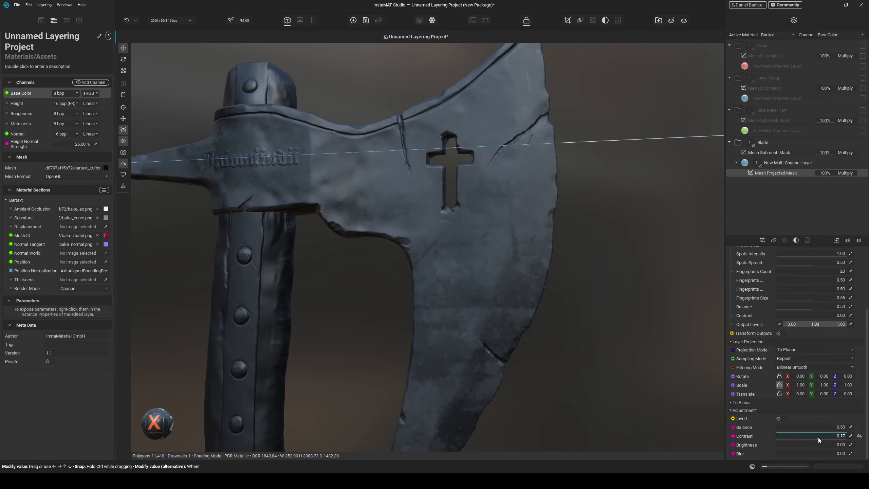
pyautogui.moveTo(821, 438)
pyautogui.mouseDown()
pyautogui.moveTo(799, 457)
pyautogui.moveTo(813, 447)
pyautogui.mouseUp()
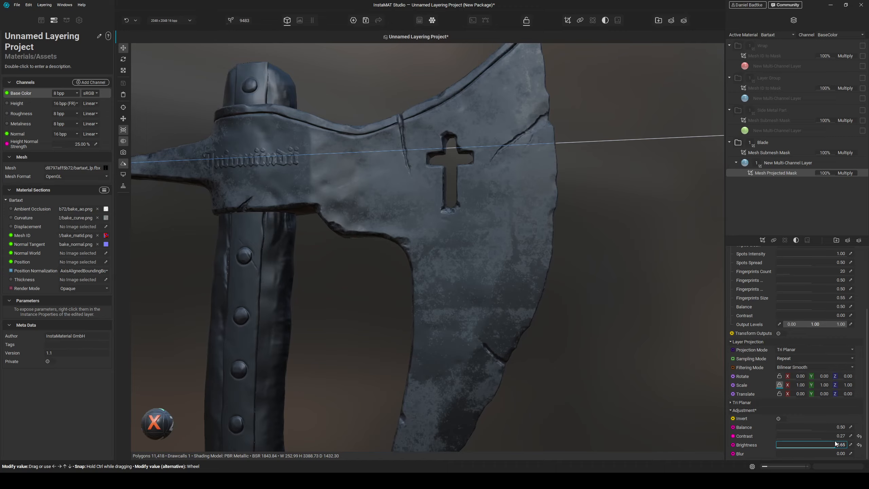
pyautogui.moveTo(832, 442); pyautogui.dragTo(824, 435)
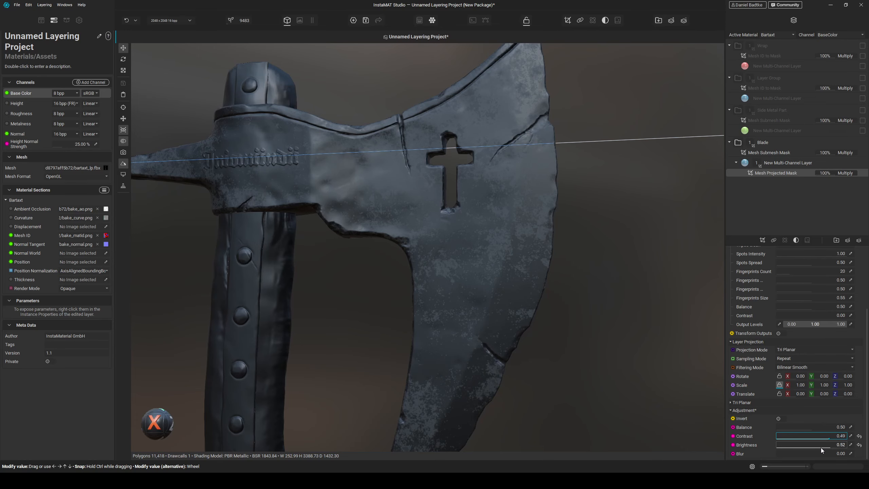
pyautogui.moveTo(820, 437)
pyautogui.mouseDown()
pyautogui.moveTo(810, 436)
pyautogui.moveTo(818, 434)
pyautogui.mouseUp()
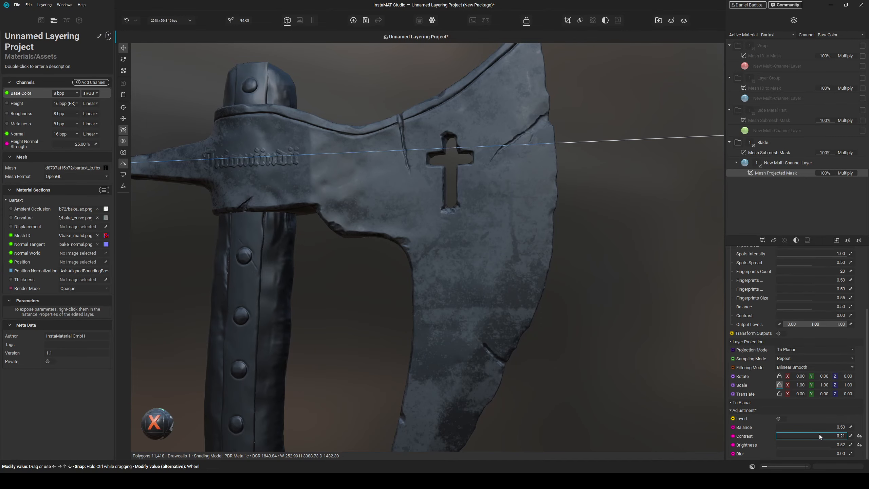
# - Set the smudges mask's Fingerprints Opacity to 0
pyautogui.scroll(-4, 510, 309)
pyautogui.keyDown('alt'); pyautogui.moveTo(510, 308); pyautogui.dragTo(484, 320); pyautogui.keyUp('alt')
pyautogui.scroll(5, 486, 223)
pyautogui.keyDown('alt'); pyautogui.moveTo(509, 232); pyautogui.dragTo(530, 225); pyautogui.keyUp('alt')
pyautogui.moveTo(531, 224); pyautogui.dragTo(525, 254, button='middle')
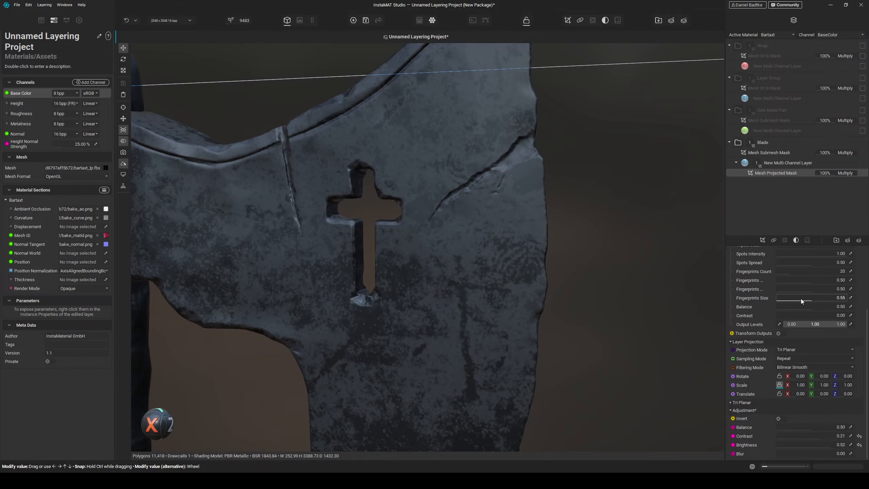
pyautogui.moveTo(777, 278); pyautogui.dragTo(790, 276)
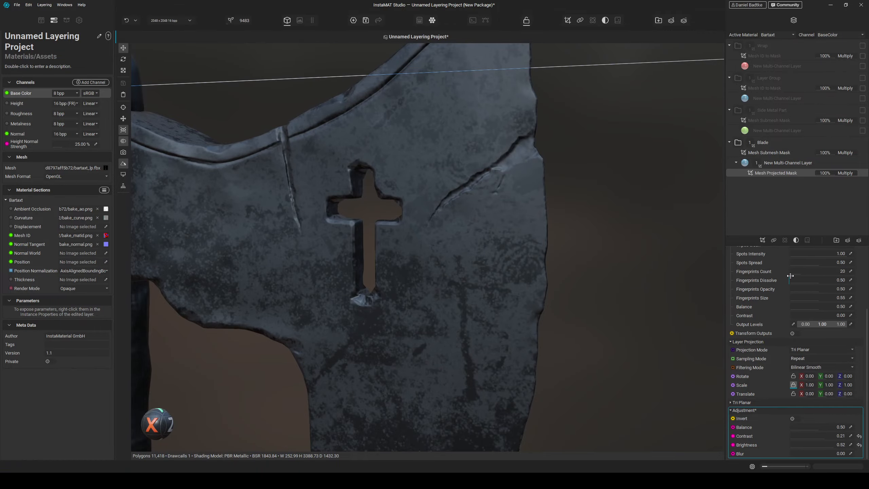
pyautogui.click(791, 289)
# - Duplicate the blade's multi-channel layer and change the copy's projected mask seed to 57789
pyautogui.scroll(-3, 501, 279)
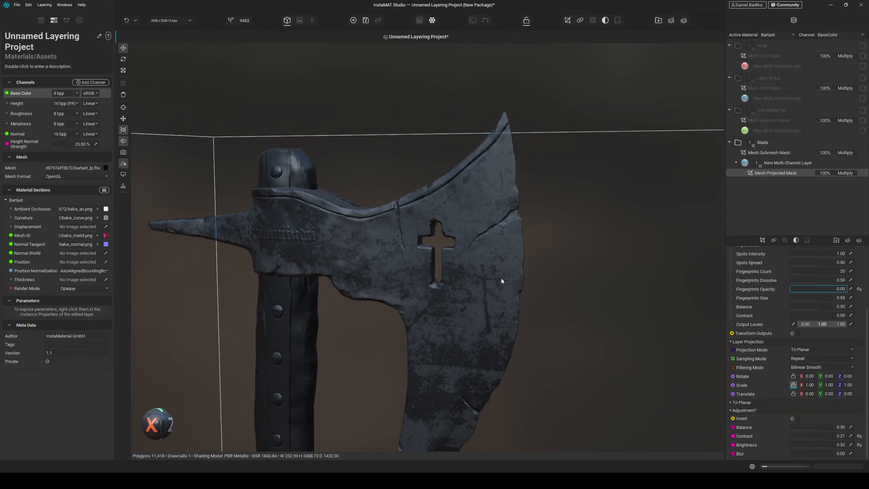
pyautogui.moveTo(491, 319); pyautogui.dragTo(504, 334, button='middle')
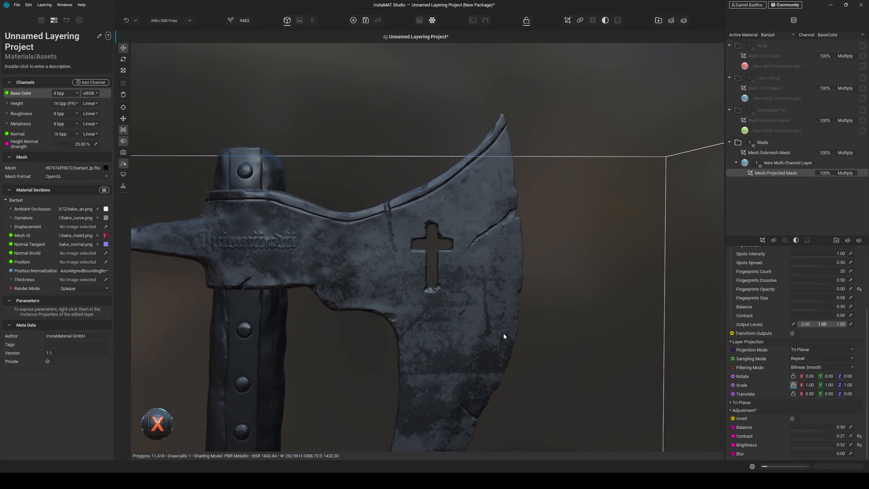
pyautogui.rightClick(778, 163)
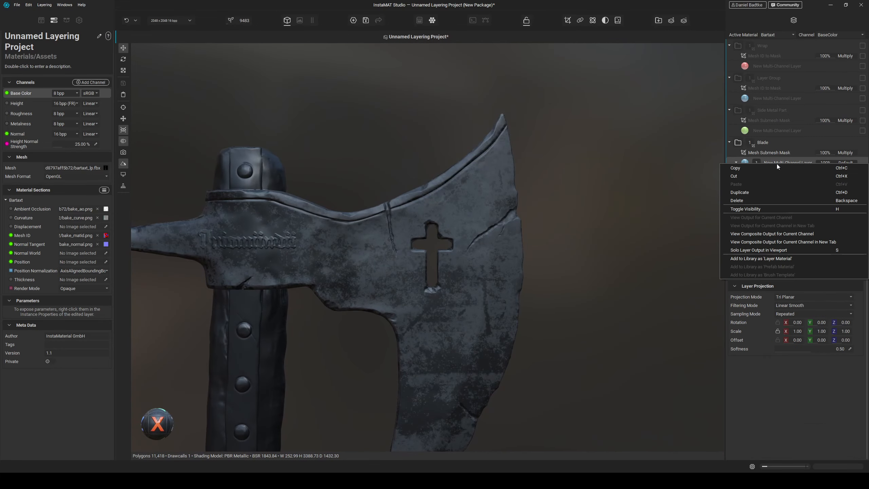
pyautogui.click(748, 192)
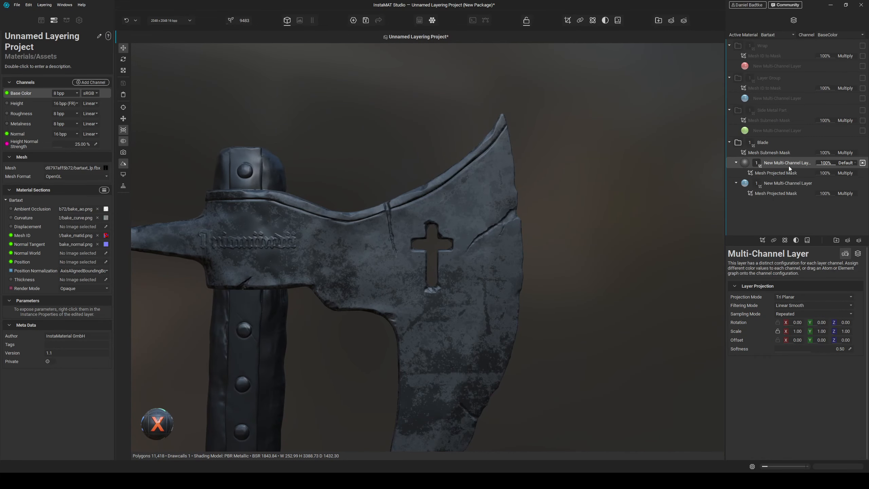
pyautogui.click(779, 173)
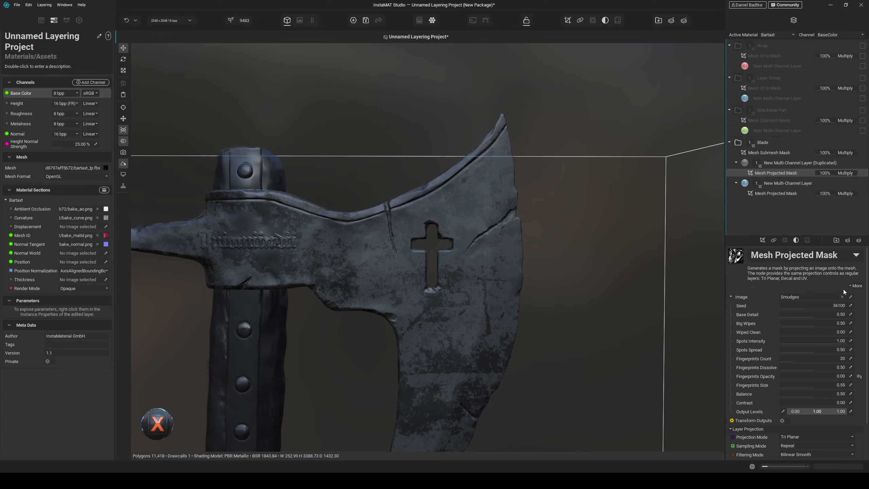
pyautogui.click(818, 306)
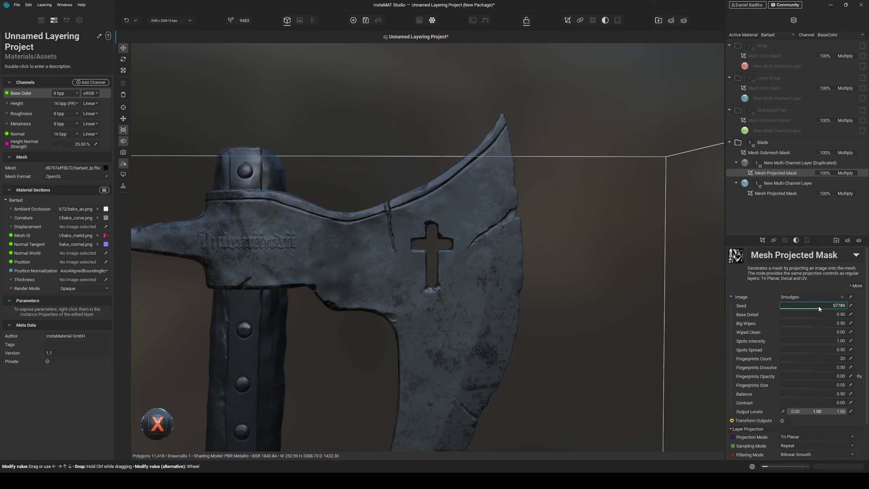
# - Lighten the copied layer's base color to about 0.53 grey and lower its roughness to 53%
pyautogui.click(780, 164)
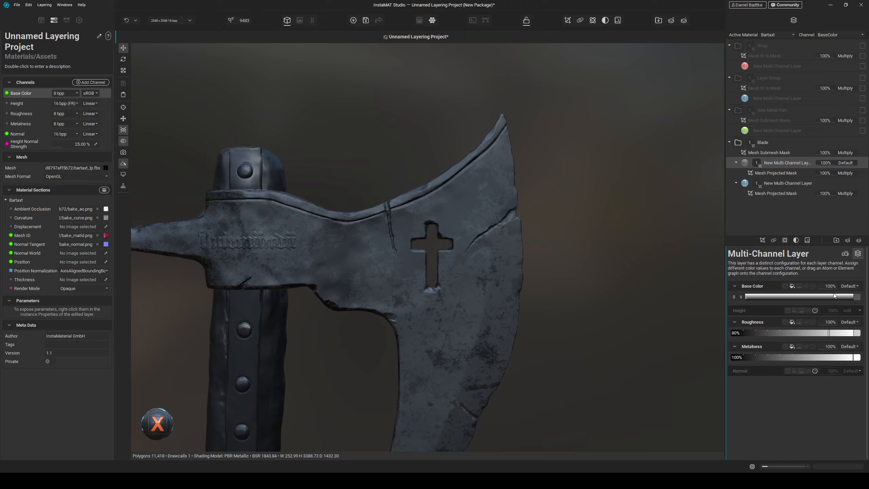
pyautogui.click(828, 295)
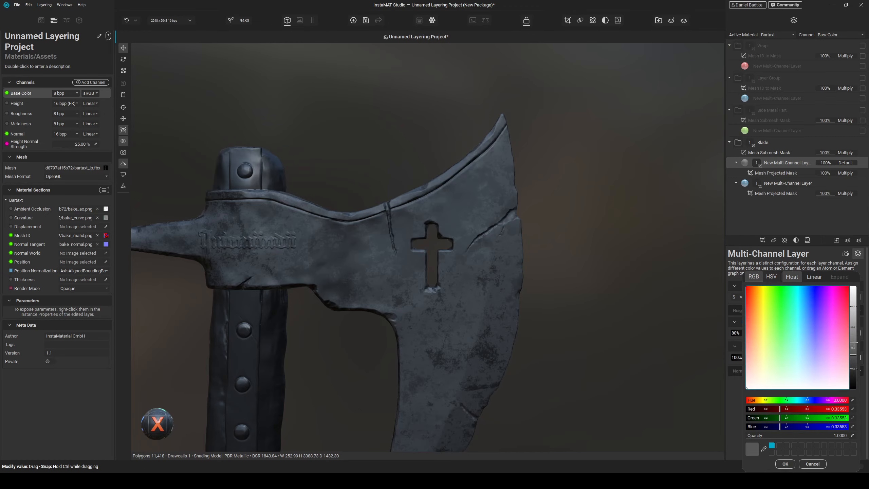
pyautogui.moveTo(853, 343); pyautogui.dragTo(853, 332)
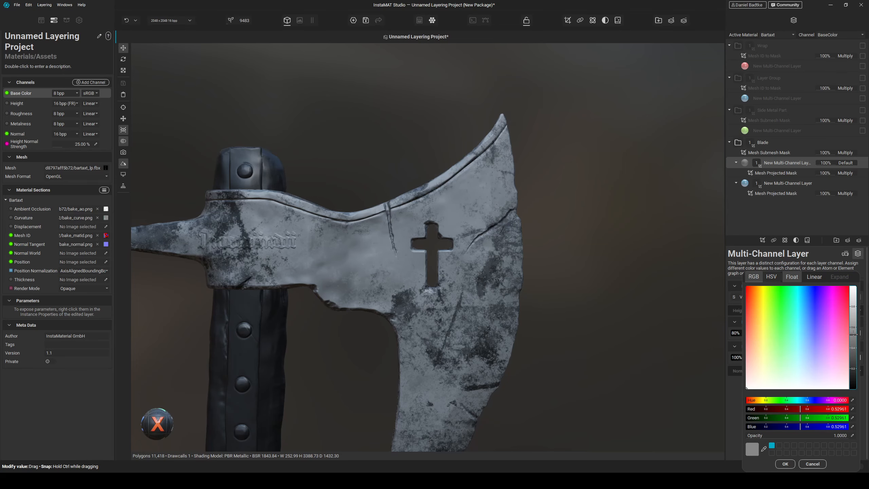
pyautogui.click(785, 463)
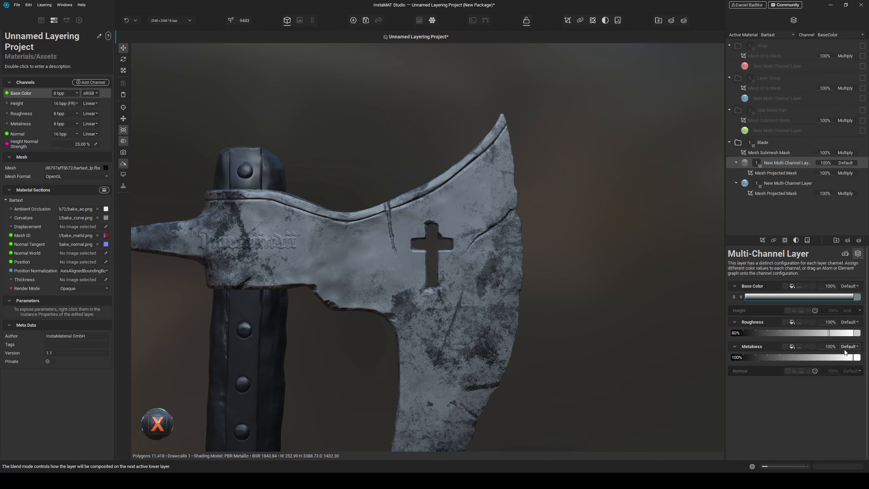
pyautogui.moveTo(827, 333); pyautogui.dragTo(796, 332)
# - Duplicate the lightened layer and darken the new copy's base color
pyautogui.scroll(-2, 517, 278)
pyautogui.keyDown('alt'); pyautogui.moveTo(518, 279); pyautogui.dragTo(497, 329); pyautogui.keyUp('alt')
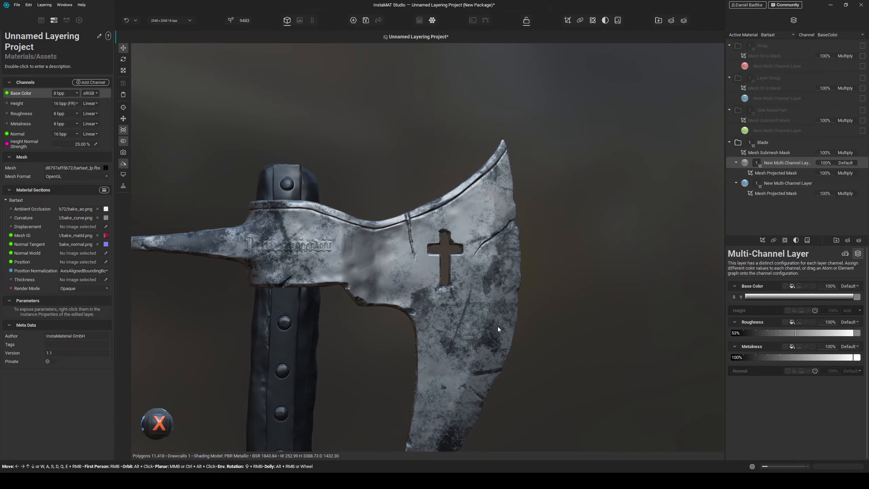
pyautogui.rightClick(781, 163)
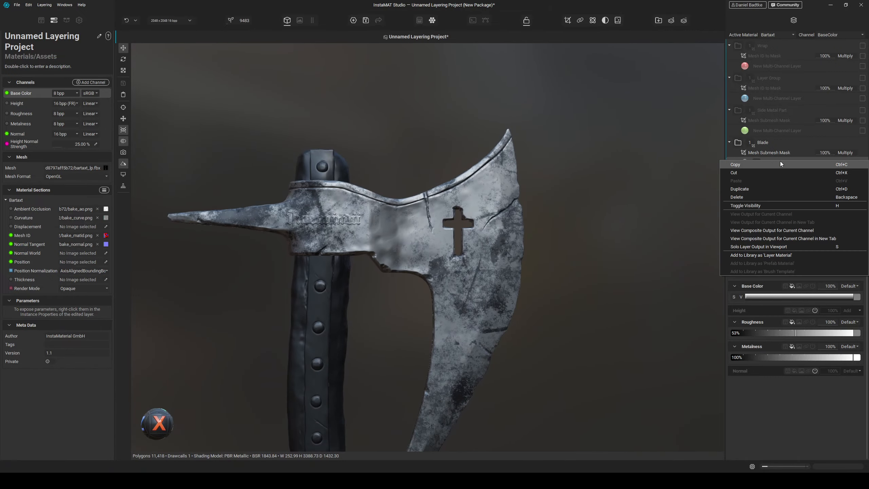
pyautogui.click(758, 189)
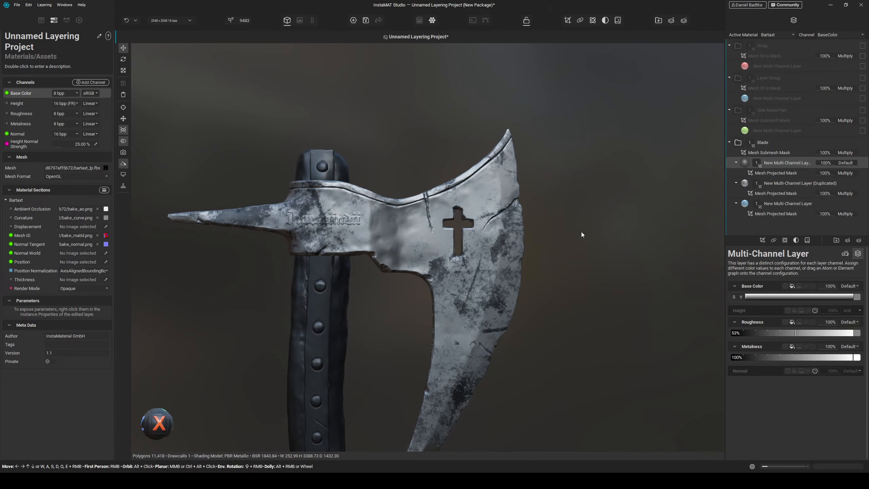
pyautogui.click(858, 358)
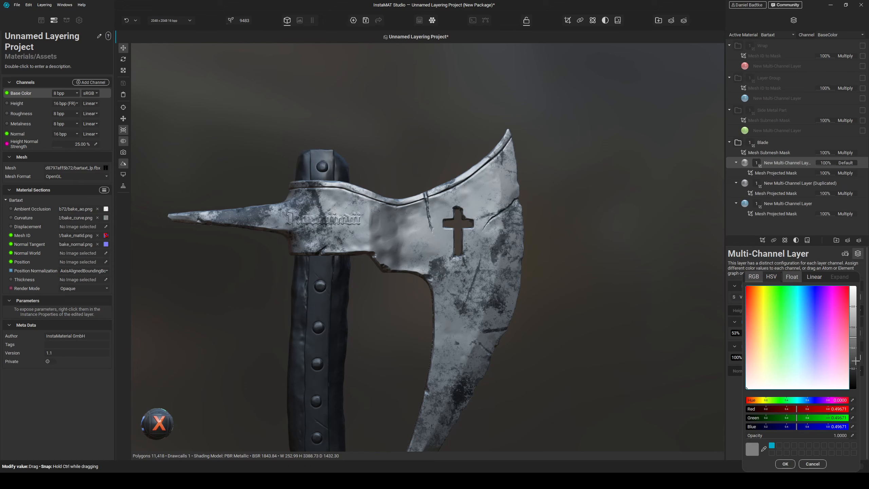
pyautogui.moveTo(859, 363); pyautogui.dragTo(859, 380)
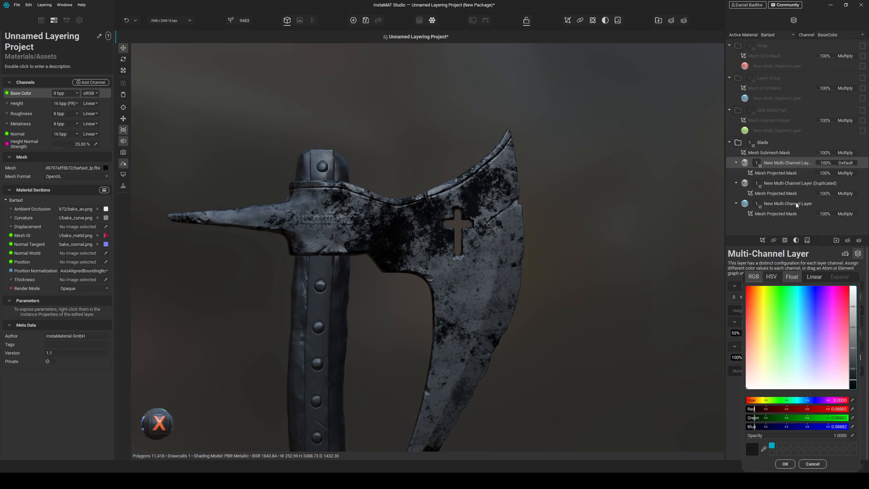
# - Change the newest layer's projected mask seed
pyautogui.click(774, 172)
pyautogui.moveTo(806, 306); pyautogui.dragTo(820, 305)
pyautogui.moveTo(577, 245)
pyautogui.keyDown('alt'); pyautogui.mouseDown()
pyautogui.moveTo(558, 248)
pyautogui.moveTo(564, 237)
pyautogui.moveTo(562, 245)
pyautogui.mouseUp(); pyautogui.keyUp('alt')
pyautogui.scroll(5, 478, 234)
pyautogui.keyDown('alt'); pyautogui.moveTo(478, 234); pyautogui.dragTo(556, 255); pyautogui.keyUp('alt')
# - Set the newest layer's base color to about 0.22 grey
pyautogui.click(780, 163)
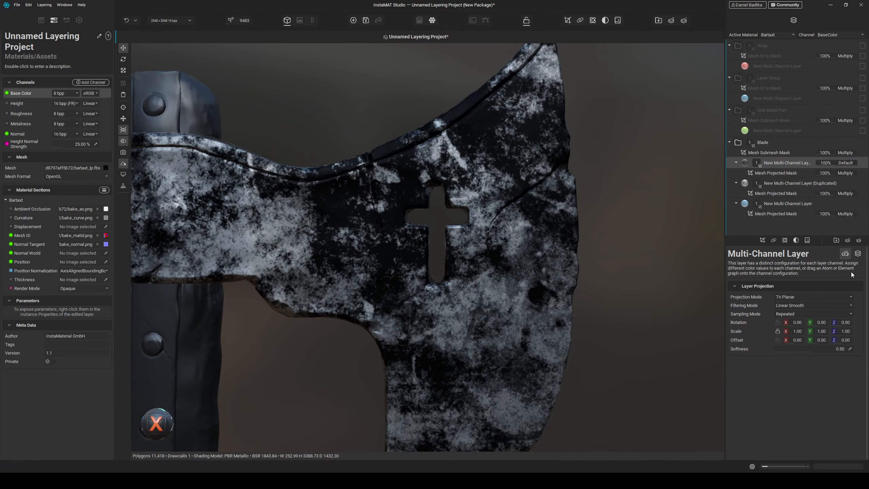
pyautogui.click(858, 254)
pyautogui.click(854, 296)
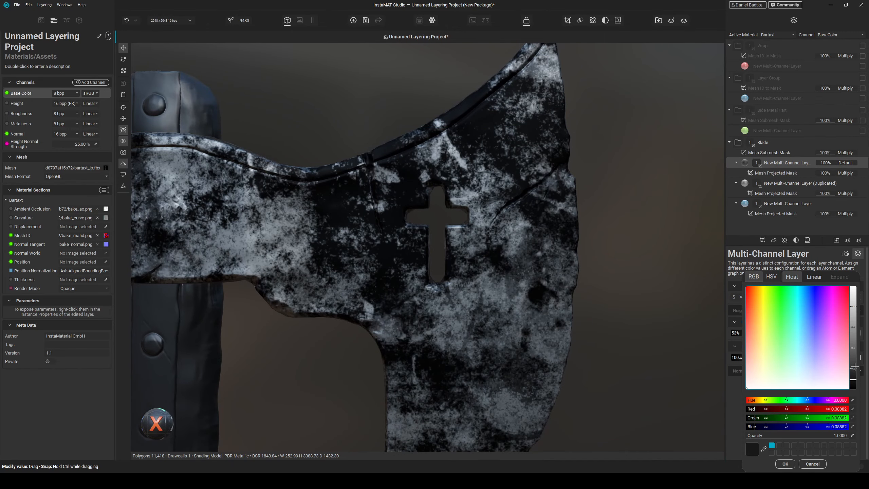
pyautogui.moveTo(854, 367); pyautogui.dragTo(854, 364)
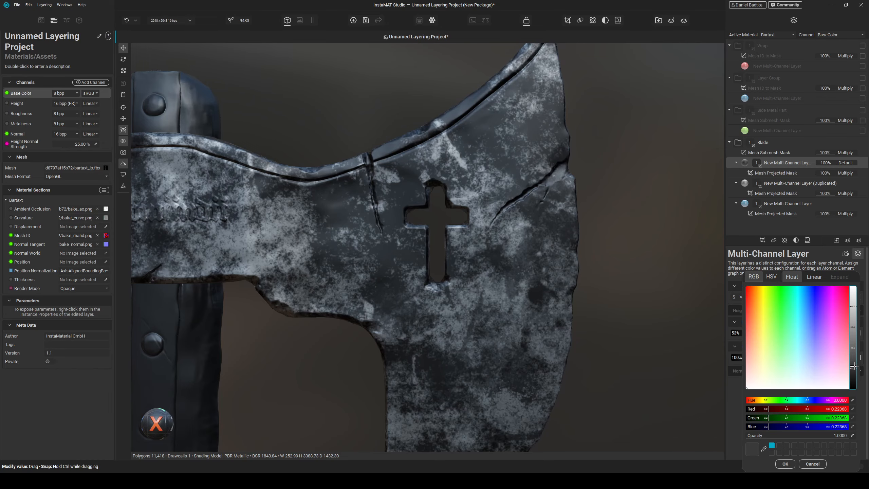
pyautogui.click(785, 463)
# - Toggle the visibility of the blade's duplicated layers to compare their effect on the axe
pyautogui.scroll(-5, 450, 271)
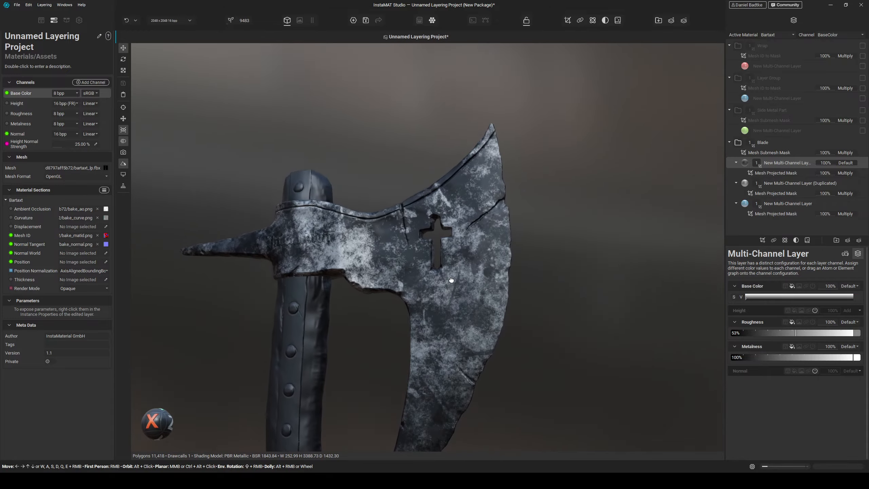
pyautogui.keyDown('alt'); pyautogui.moveTo(451, 280); pyautogui.dragTo(467, 290); pyautogui.keyUp('alt')
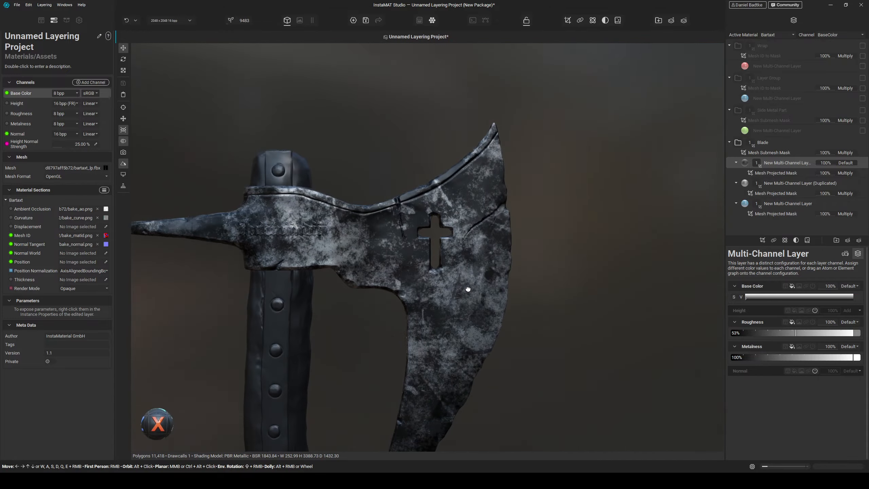
pyautogui.click(862, 184)
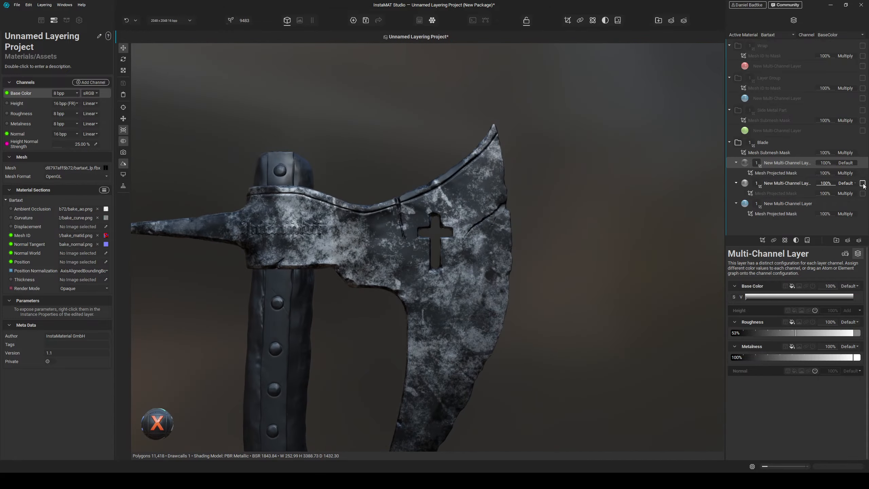
pyautogui.click(862, 184)
pyautogui.click(862, 203)
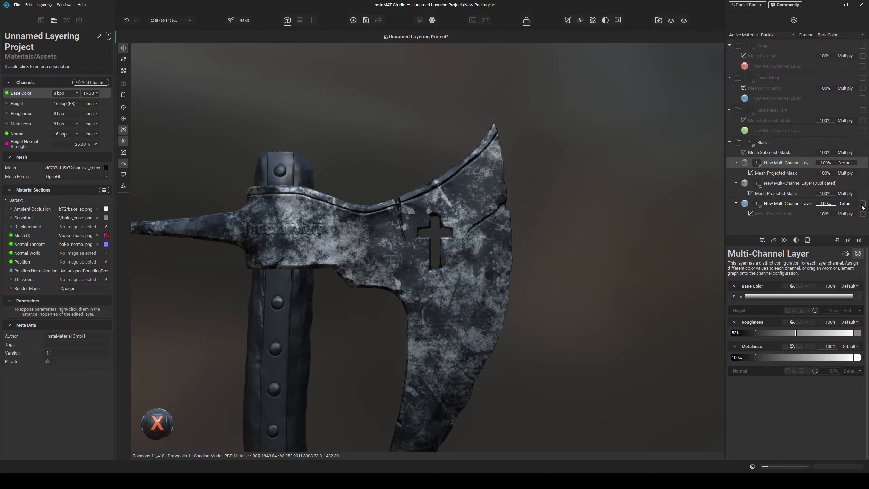
pyautogui.click(862, 202)
pyautogui.click(862, 203)
pyautogui.click(862, 203)
pyautogui.click(862, 184)
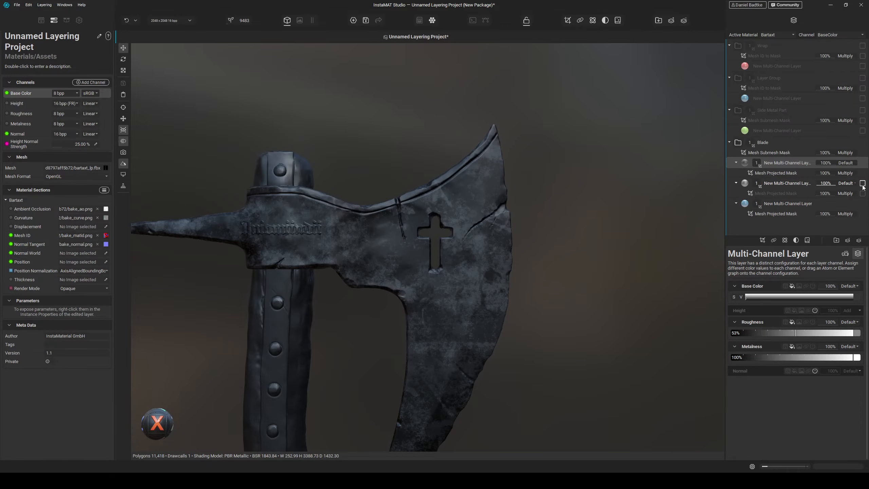
pyautogui.click(861, 185)
# - Duplicate the top blade layer and select the copy's projected mask
pyautogui.moveTo(475, 210)
pyautogui.keyDown('alt'); pyautogui.mouseDown()
pyautogui.moveTo(485, 250)
pyautogui.moveTo(501, 207)
pyautogui.moveTo(473, 209)
pyautogui.mouseUp(); pyautogui.keyUp('alt')
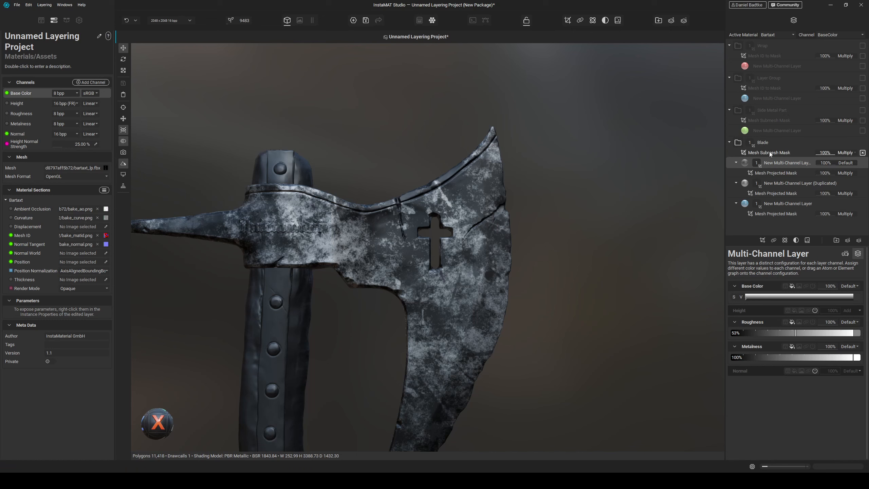
pyautogui.moveTo(392, 261); pyautogui.dragTo(398, 256, button='middle')
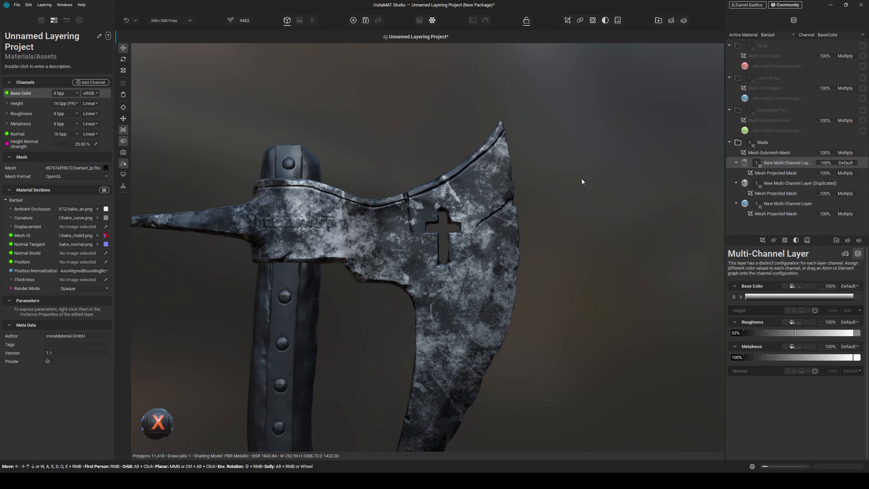
pyautogui.rightClick(775, 162)
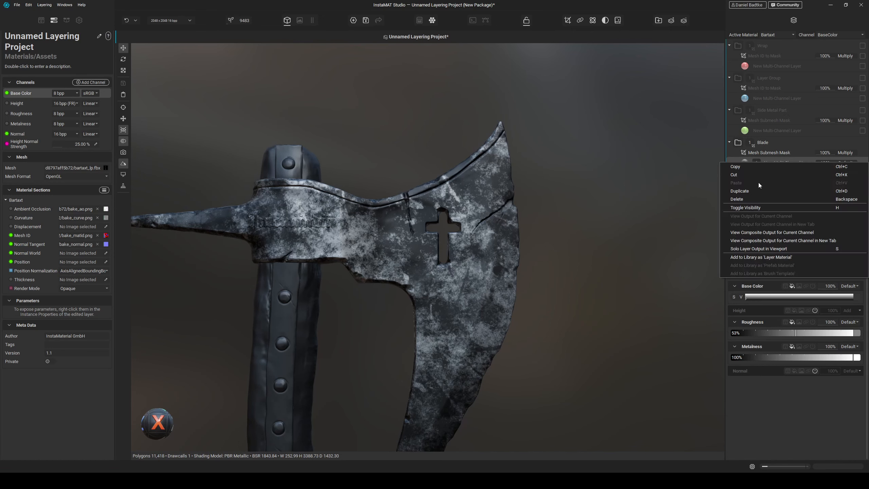
pyautogui.click(759, 190)
pyautogui.click(780, 170)
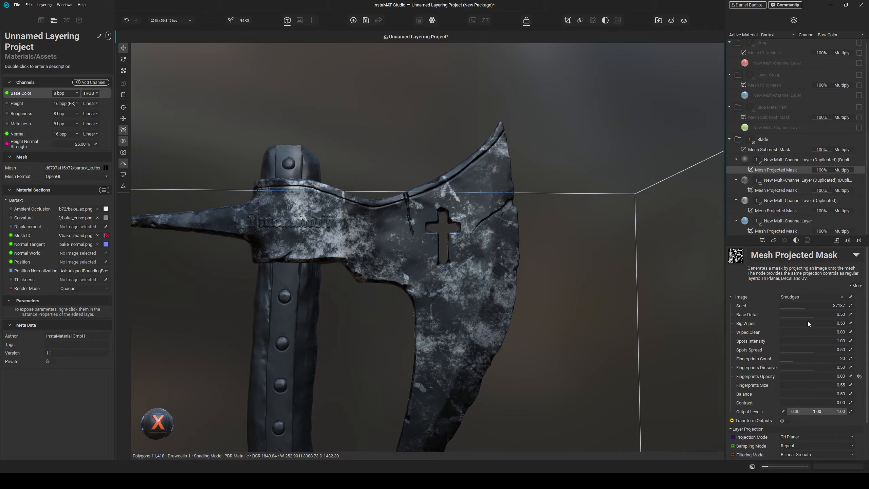
# - Set the duplicated layer's projected mask image to Fractal Sum
pyautogui.click(851, 296)
pyautogui.write('fractal')
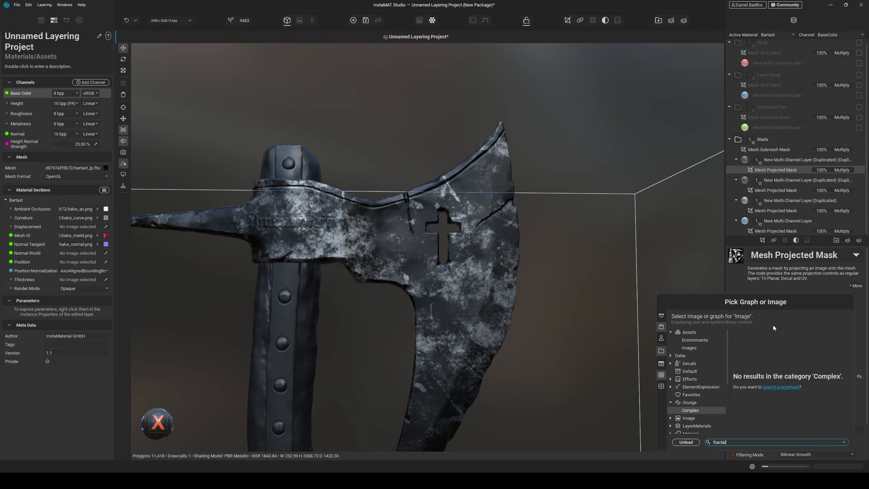
pyautogui.click(780, 387)
pyautogui.write('ctal')
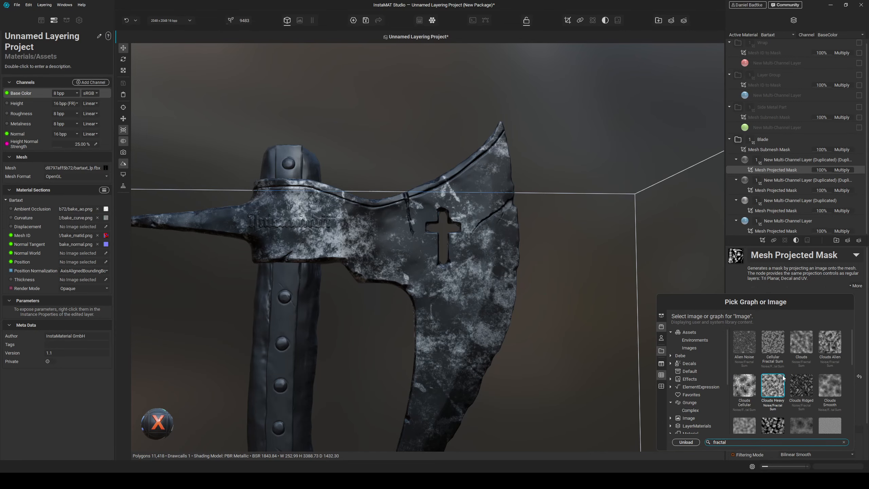
pyautogui.write(' sum')
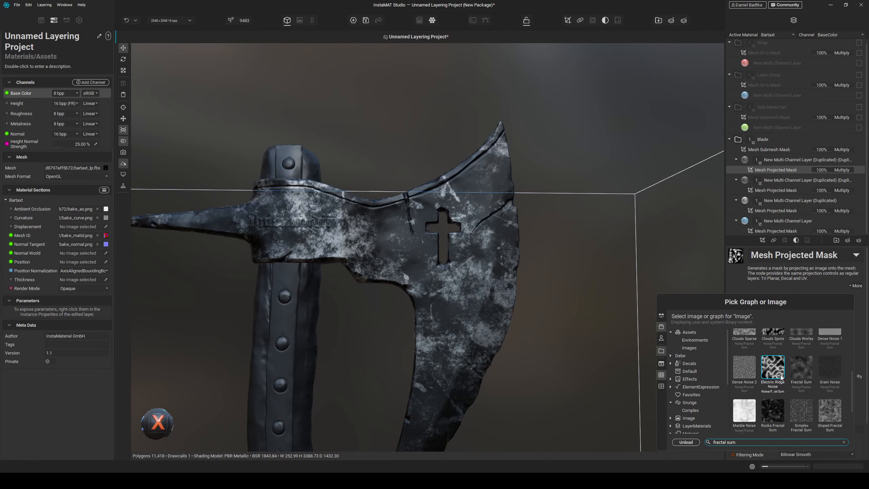
pyautogui.doubleClick(800, 370)
pyautogui.keyDown('alt'); pyautogui.moveTo(522, 295); pyautogui.dragTo(518, 295); pyautogui.keyUp('alt')
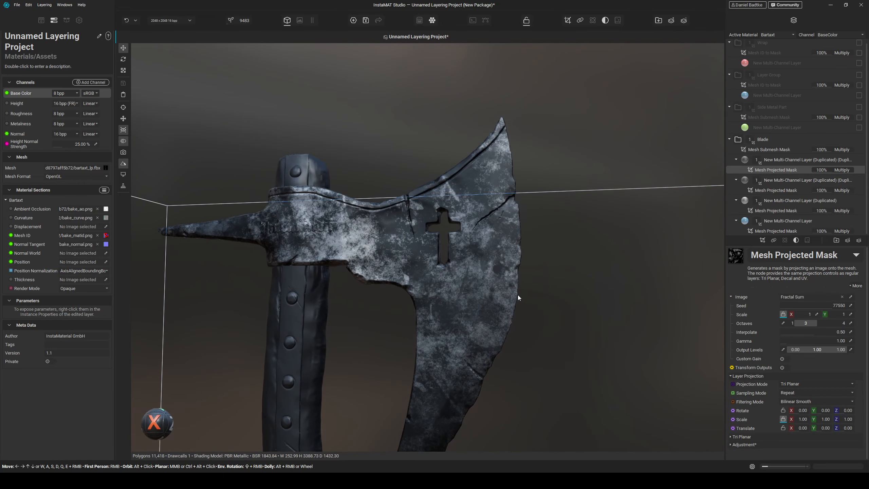
# - Set the new layer's roughness to about 44%
pyautogui.click(773, 162)
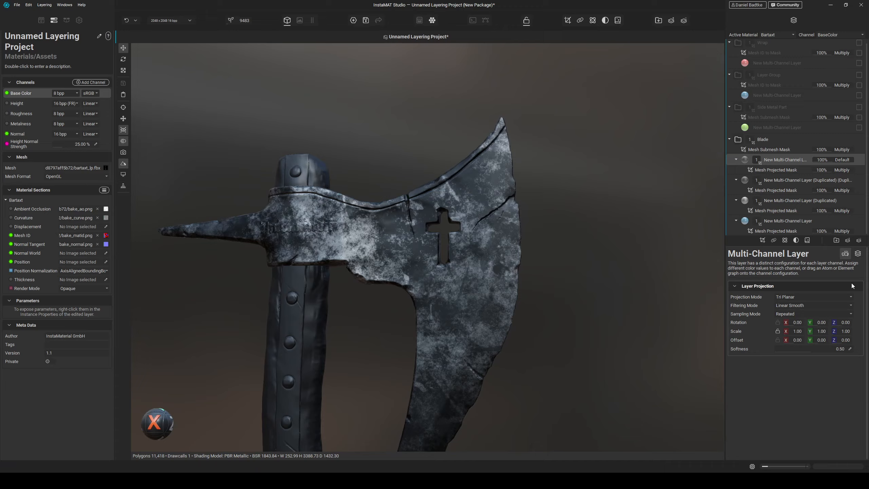
pyautogui.click(857, 254)
pyautogui.moveTo(813, 334); pyautogui.dragTo(784, 328)
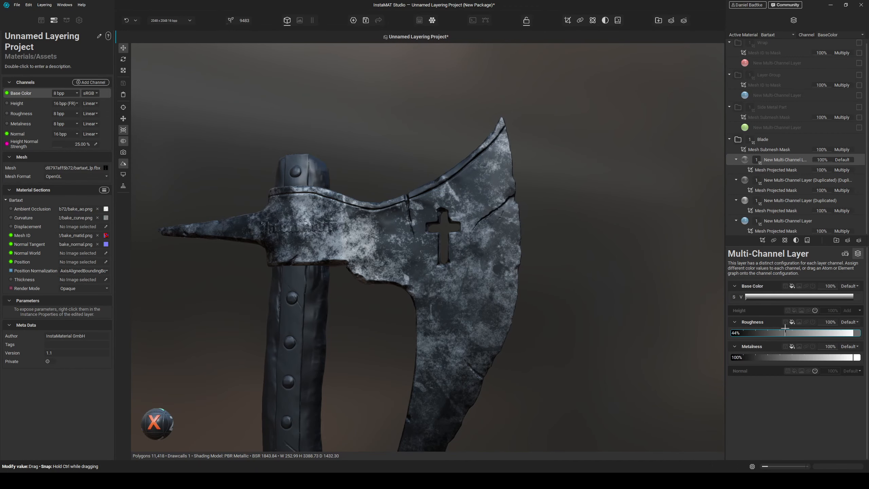
# - Set the Fractal Sum mask's scale to 4 and its adjustment contrast to about 0.25
pyautogui.click(776, 170)
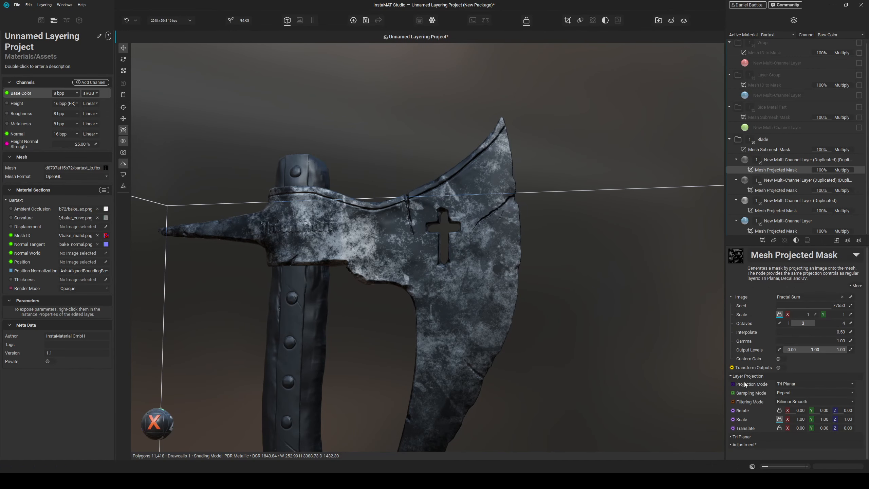
pyautogui.moveTo(794, 315); pyautogui.dragTo(796, 313)
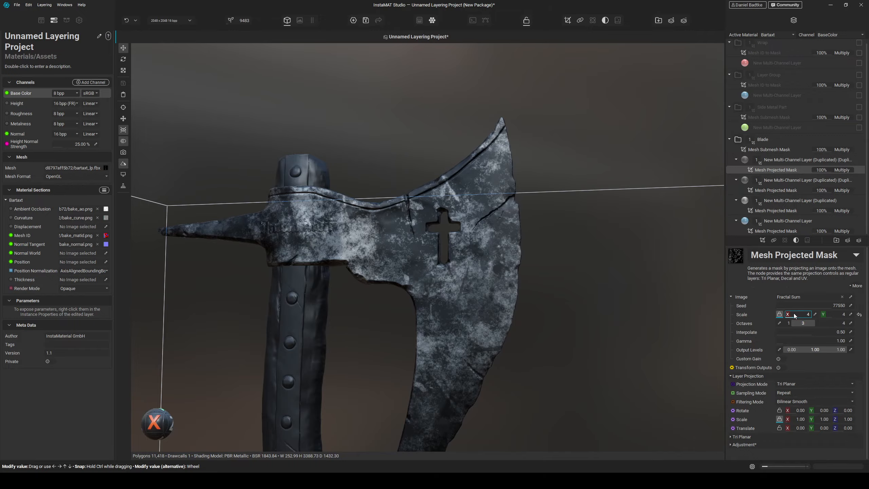
pyautogui.click(748, 447)
pyautogui.scroll(-2, 748, 446)
pyautogui.scroll(1, 758, 349)
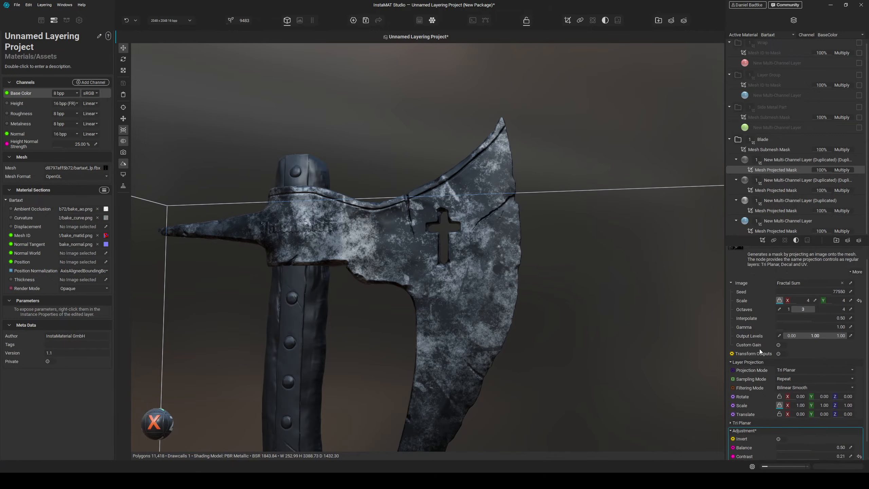
pyautogui.scroll(-1, 758, 350)
pyautogui.moveTo(817, 438); pyautogui.dragTo(845, 435)
# - Raise the new layer's roughness to about 80%
pyautogui.click(787, 159)
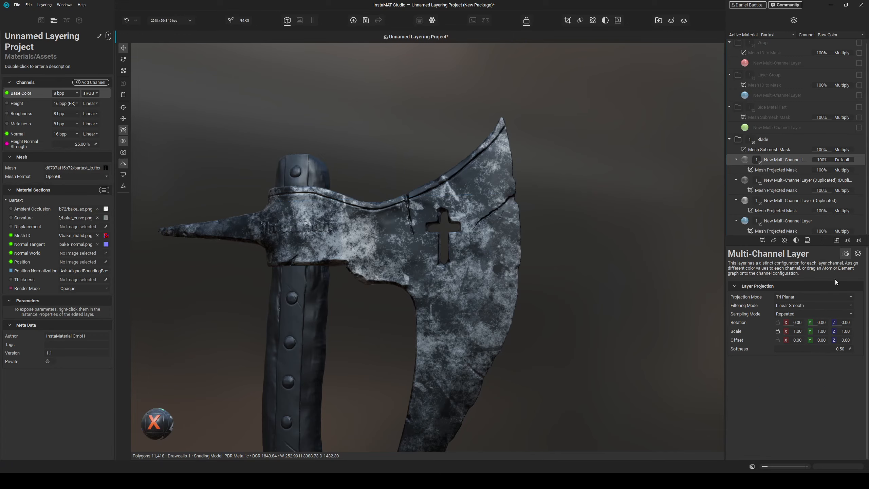
pyautogui.moveTo(806, 332); pyautogui.dragTo(740, 332)
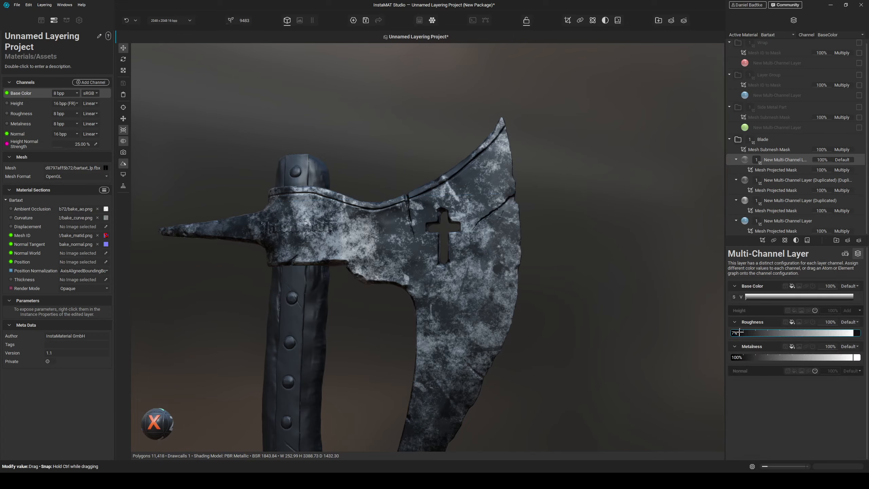
pyautogui.moveTo(842, 332)
pyautogui.mouseDown()
pyautogui.moveTo(828, 333)
pyautogui.moveTo(851, 322)
pyautogui.mouseUp()
pyautogui.click(857, 296)
# - Set the mask's interpolate to 0.70 and enable custom gain with a frequency gain of 0.80
pyautogui.click(775, 169)
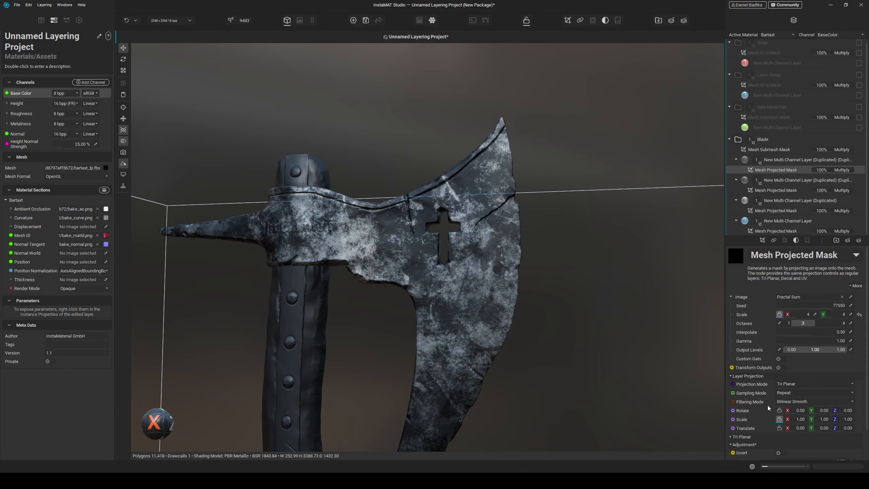
pyautogui.scroll(-2, 773, 418)
pyautogui.moveTo(828, 445)
pyautogui.mouseDown()
pyautogui.moveTo(781, 443)
pyautogui.moveTo(834, 434)
pyautogui.moveTo(819, 435)
pyautogui.mouseUp()
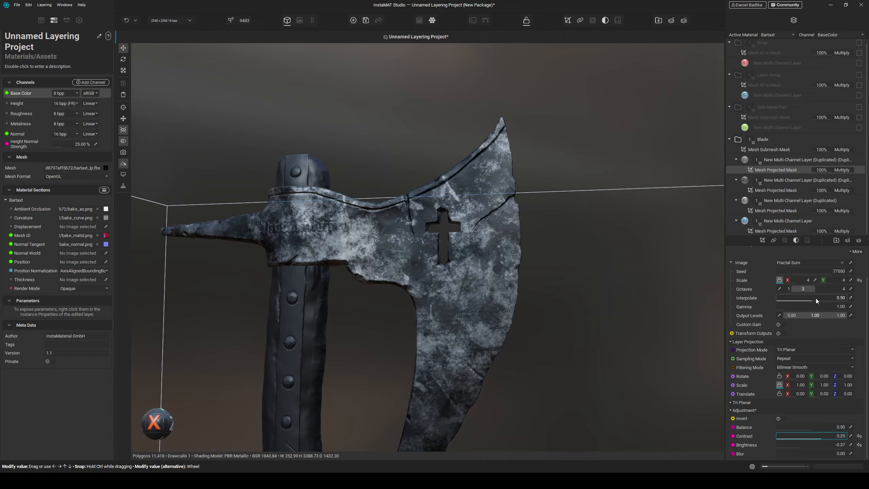
pyautogui.moveTo(816, 298); pyautogui.dragTo(825, 298)
pyautogui.click(779, 325)
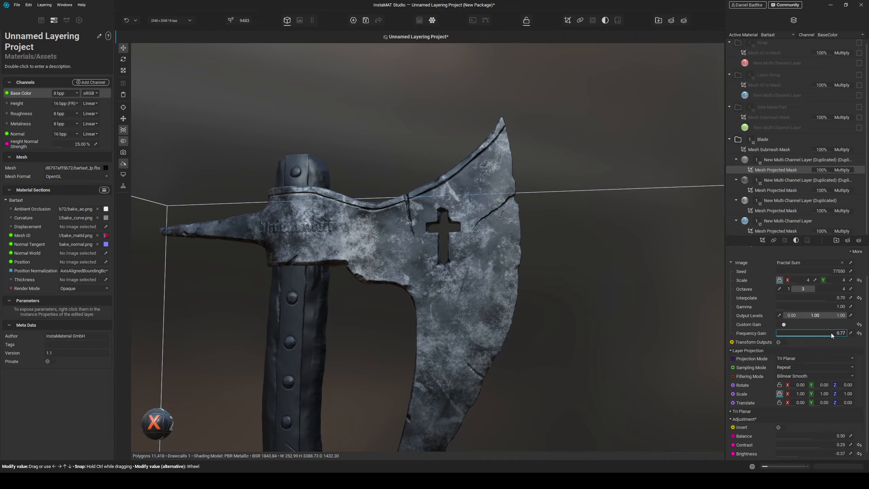
pyautogui.moveTo(831, 333); pyautogui.dragTo(833, 333)
# - Raise the mask's adjustment contrast to 0.73 and brightness to -0.31
pyautogui.scroll(-1, 748, 379)
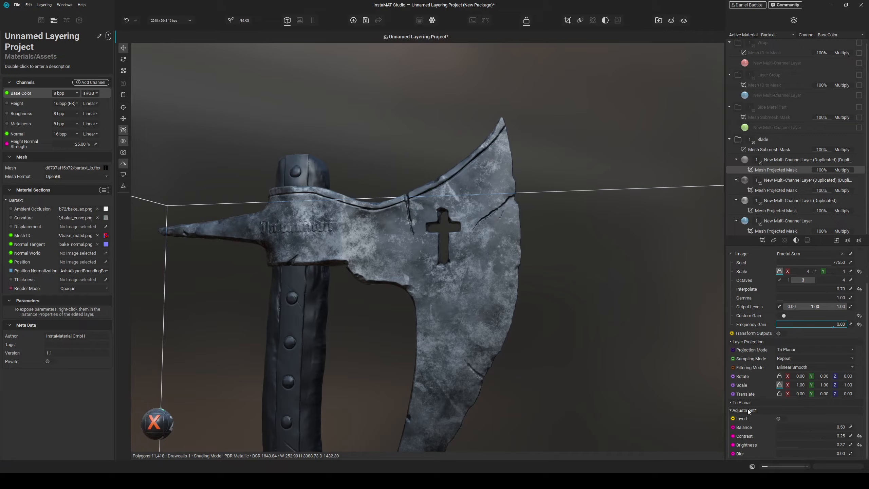
pyautogui.moveTo(816, 438); pyautogui.dragTo(784, 444)
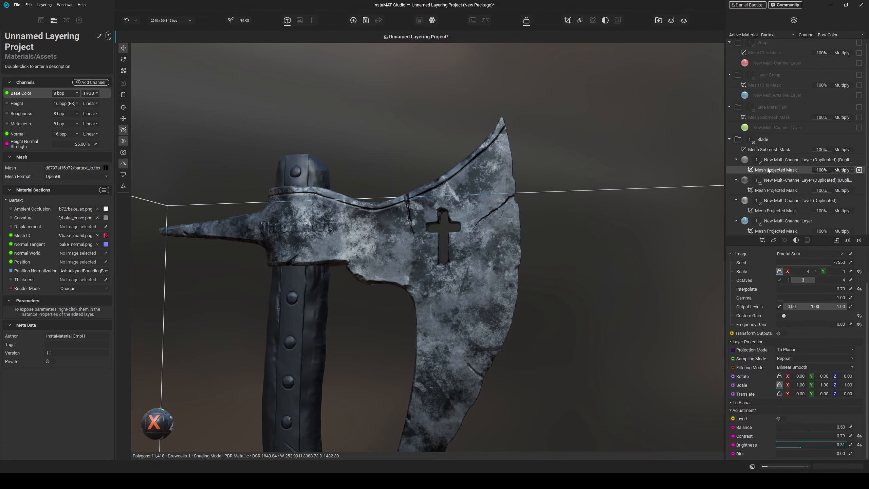
pyautogui.scroll(5, 493, 234)
pyautogui.moveTo(496, 232)
pyautogui.keyDown('alt'); pyautogui.mouseDown()
pyautogui.moveTo(480, 234)
pyautogui.moveTo(493, 234)
pyautogui.mouseUp(); pyautogui.keyUp('alt')
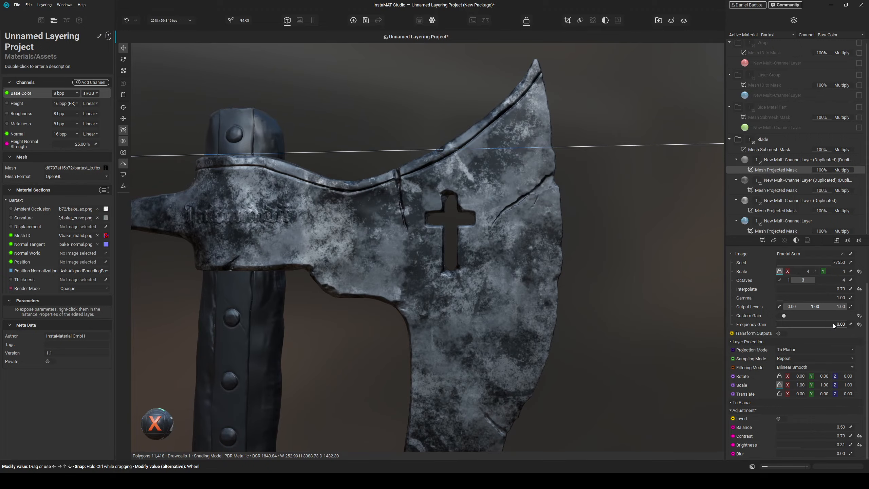
pyautogui.moveTo(832, 323); pyautogui.dragTo(832, 323)
# - Set the mask's interpolate to 0.81 and its scale to 6
pyautogui.moveTo(837, 290); pyautogui.dragTo(803, 271)
pyautogui.click(796, 271)
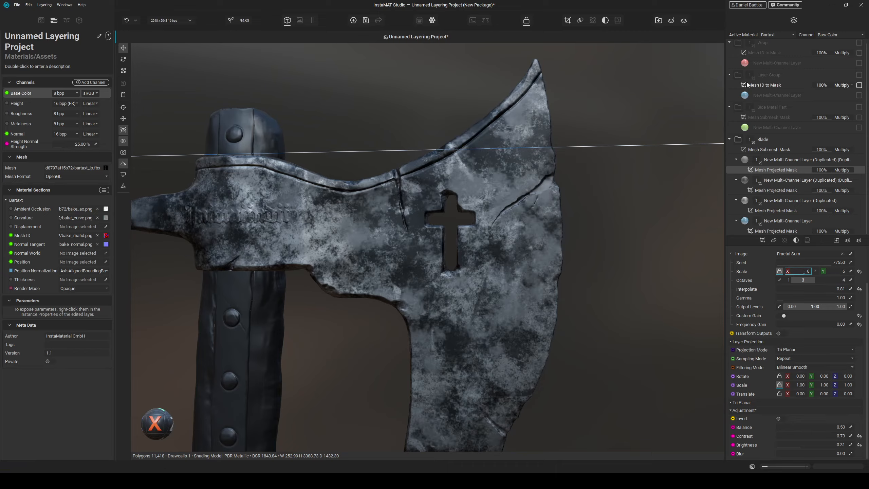
# - Set the new layer's base color to about 0.27 grey
pyautogui.click(772, 160)
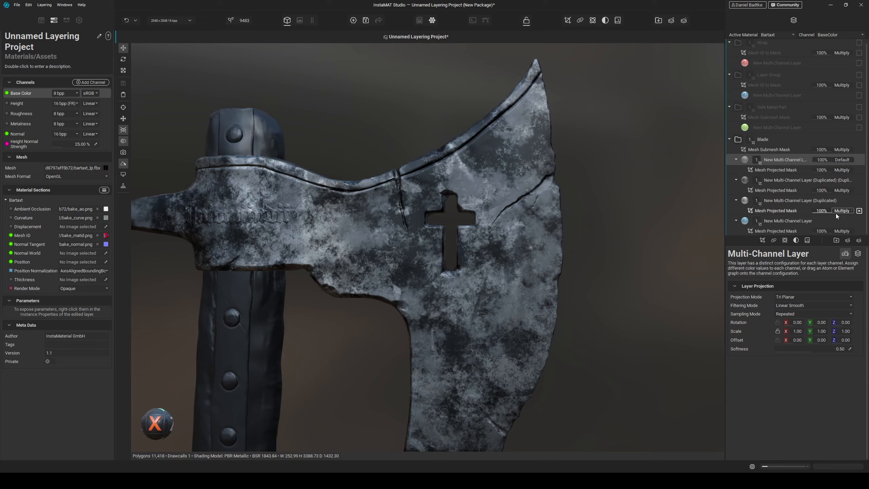
pyautogui.click(857, 254)
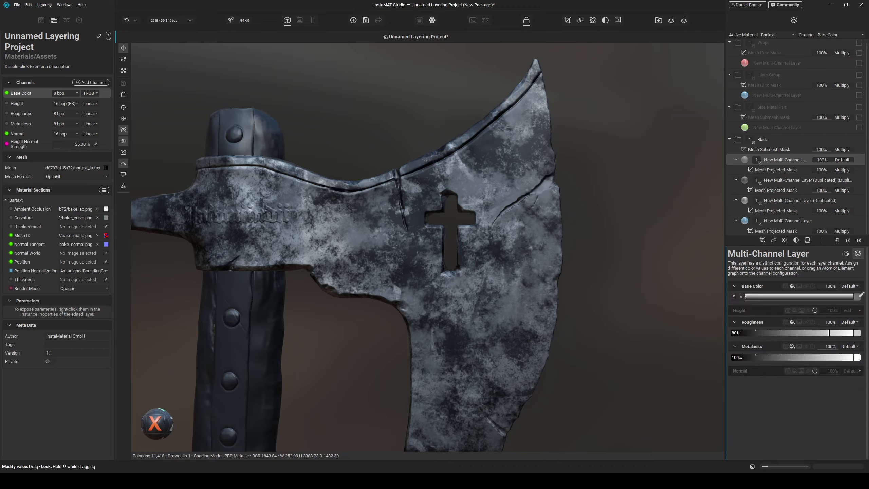
pyautogui.click(828, 297)
pyautogui.click(854, 359)
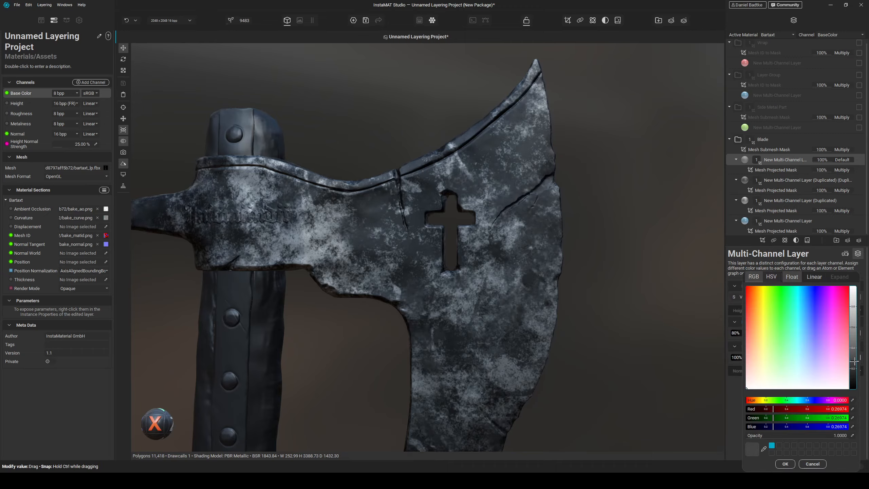
pyautogui.click(785, 463)
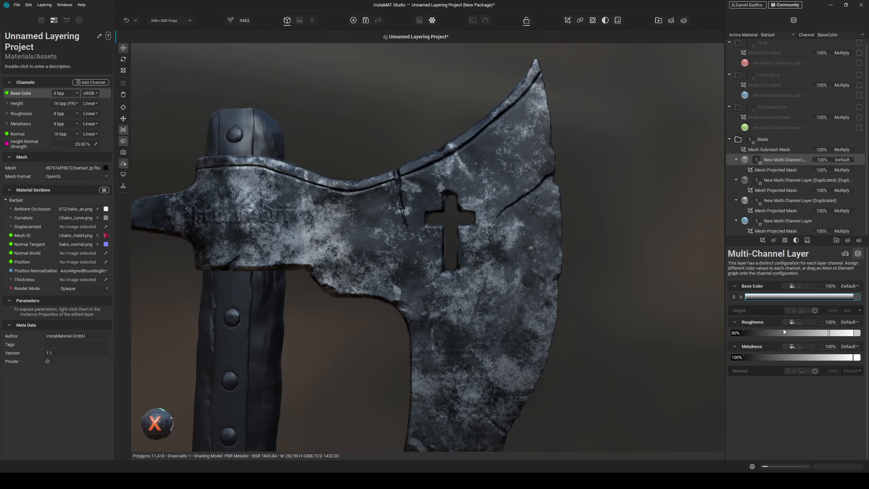
# - Raise the new layer's roughness to about 96%
pyautogui.click(831, 332)
pyautogui.moveTo(831, 332); pyautogui.dragTo(848, 332)
pyautogui.scroll(-4, 483, 244)
pyautogui.keyDown('alt'); pyautogui.moveTo(483, 245); pyautogui.dragTo(490, 299); pyautogui.keyUp('alt')
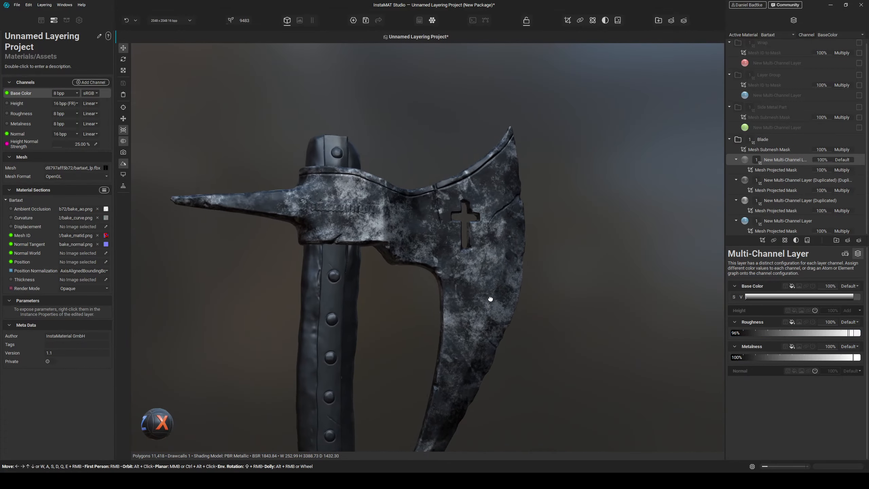
pyautogui.moveTo(490, 298); pyautogui.dragTo(500, 255, button='middle')
pyautogui.scroll(2, 500, 255)
pyautogui.keyDown('alt'); pyautogui.moveTo(500, 256); pyautogui.dragTo(492, 308); pyautogui.keyUp('alt')
pyautogui.scroll(-4, 491, 308)
pyautogui.moveTo(434, 198); pyautogui.dragTo(461, 214, button='middle')
pyautogui.scroll(4, 462, 213)
pyautogui.moveTo(508, 270)
pyautogui.keyDown('alt'); pyautogui.mouseDown()
pyautogui.moveTo(502, 281)
pyautogui.moveTo(478, 271)
pyautogui.moveTo(508, 283)
pyautogui.mouseUp(); pyautogui.keyUp('alt')
# - Save the project
pyautogui.hotkey('ctrl', 's')
pyautogui.keyDown('alt'); pyautogui.moveTo(500, 318); pyautogui.dragTo(489, 313); pyautogui.keyUp('alt')
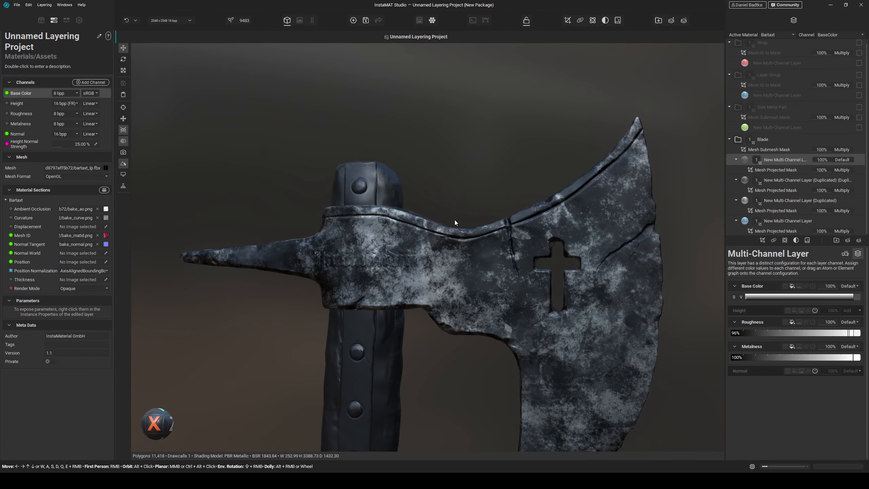
pyautogui.scroll(6, 453, 222)
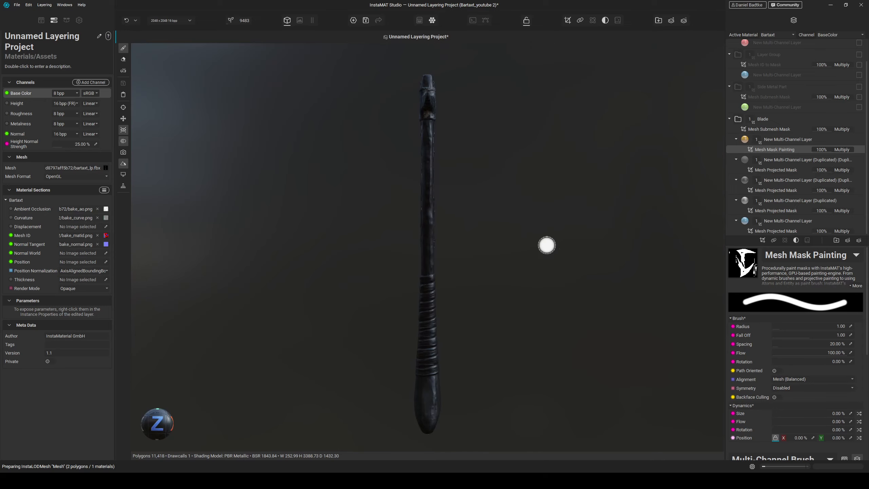
# - Paint the new layer's mask around the metal collar band at the handle with a brush radius of about 0.29
pyautogui.scroll(6, 450, 91)
pyautogui.moveTo(432, 140); pyautogui.dragTo(430, 210, button='middle')
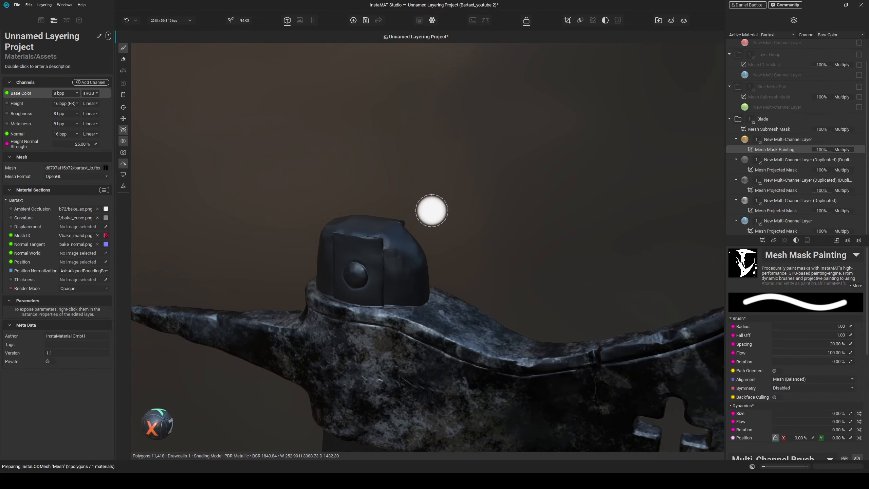
pyautogui.scroll(2, 417, 303)
pyautogui.moveTo(417, 304); pyautogui.dragTo(422, 285, button='middle')
pyautogui.keyDown('ctrl'); pyautogui.moveTo(425, 237); pyautogui.dragTo(384, 237, button='right'); pyautogui.keyUp('ctrl')
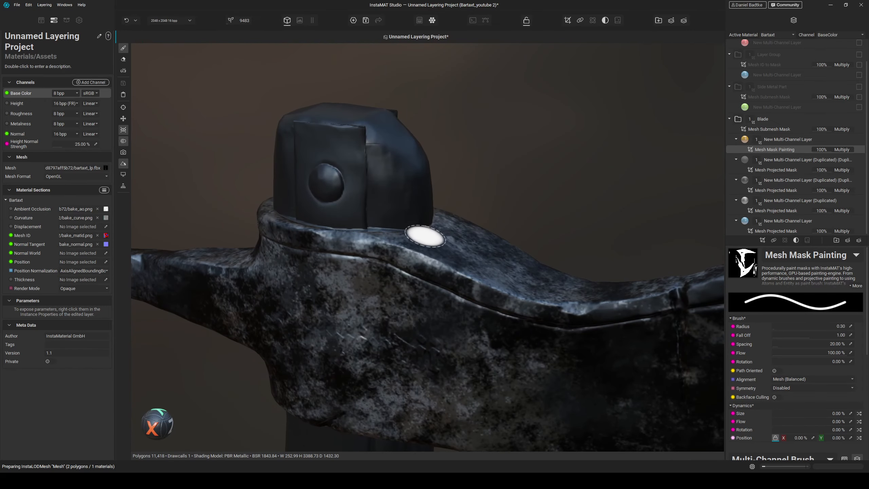
pyautogui.keyDown('alt'); pyautogui.moveTo(463, 249); pyautogui.dragTo(442, 273); pyautogui.keyUp('alt')
pyautogui.moveTo(471, 243)
pyautogui.mouseDown()
pyautogui.moveTo(448, 251)
pyautogui.moveTo(402, 236)
pyautogui.moveTo(439, 253)
pyautogui.moveTo(476, 237)
pyautogui.moveTo(633, 270)
pyautogui.moveTo(616, 269)
pyautogui.mouseUp()
pyautogui.moveTo(492, 240); pyautogui.dragTo(342, 218)
pyautogui.moveTo(463, 268)
pyautogui.keyDown('alt'); pyautogui.mouseDown()
pyautogui.moveTo(478, 280)
pyautogui.moveTo(466, 293)
pyautogui.mouseUp(); pyautogui.keyUp('alt')
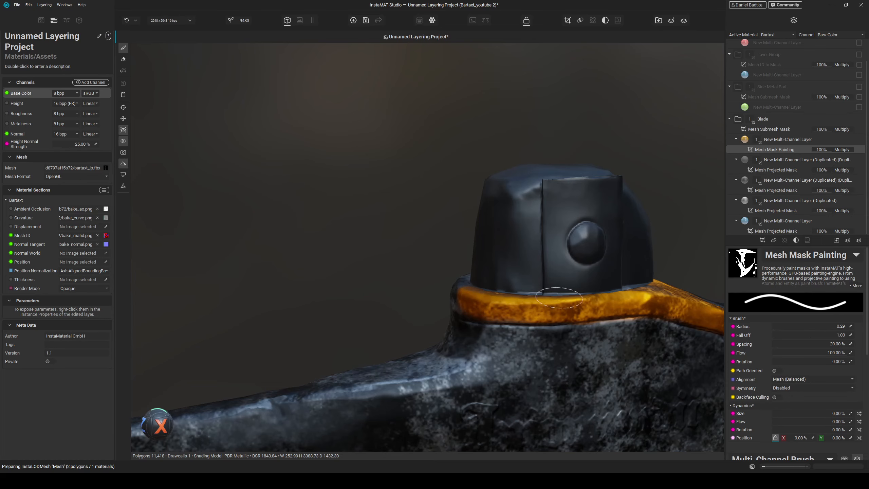
pyautogui.moveTo(649, 287)
pyautogui.keyDown('alt'); pyautogui.mouseDown()
pyautogui.moveTo(565, 297)
pyautogui.moveTo(520, 313)
pyautogui.moveTo(544, 318)
pyautogui.moveTo(500, 323)
pyautogui.mouseUp(); pyautogui.keyUp('alt')
pyautogui.moveTo(554, 326); pyautogui.dragTo(337, 322)
pyautogui.keyDown('alt'); pyautogui.moveTo(445, 324); pyautogui.dragTo(428, 322); pyautogui.keyUp('alt')
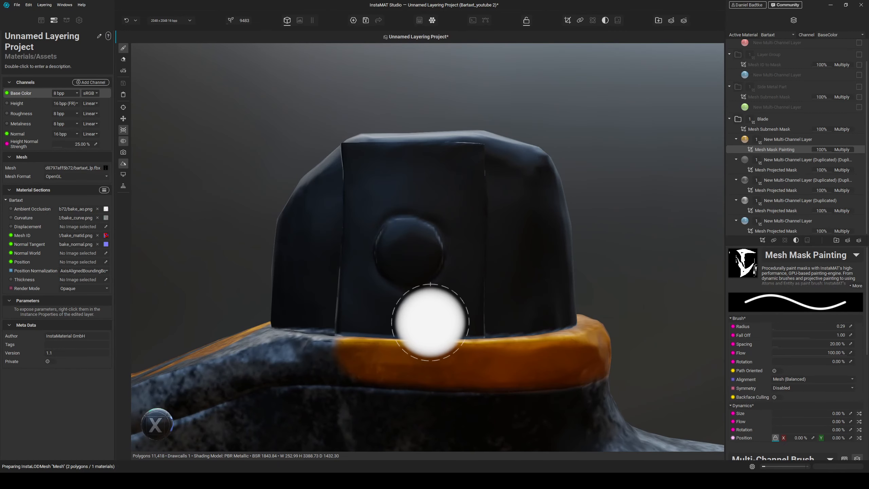
# - Paint the mask along the blade's upper edge, running from the handle collar toward the tip
pyautogui.scroll(-4, 429, 322)
pyautogui.keyDown('alt'); pyautogui.moveTo(429, 322); pyautogui.dragTo(452, 287, button='middle'); pyautogui.keyUp('alt')
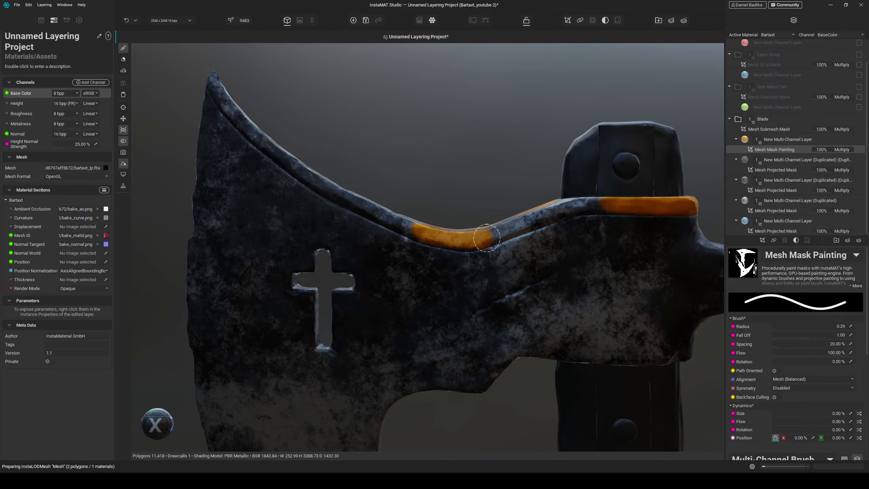
pyautogui.moveTo(531, 226)
pyautogui.mouseDown()
pyautogui.moveTo(591, 210)
pyautogui.moveTo(567, 217)
pyautogui.moveTo(589, 227)
pyautogui.mouseUp()
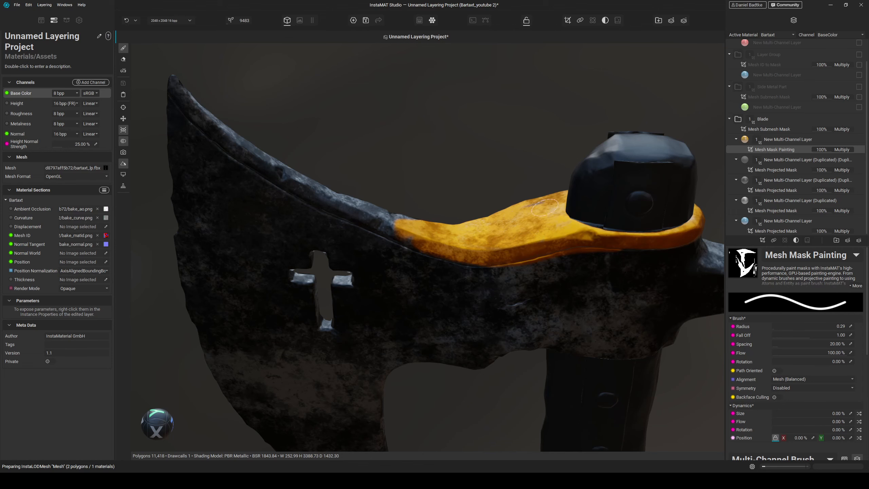
pyautogui.keyDown('alt'); pyautogui.moveTo(378, 215); pyautogui.dragTo(490, 279, button='middle'); pyautogui.keyUp('alt')
pyautogui.scroll(3, 490, 280)
pyautogui.keyDown('alt'); pyautogui.moveTo(481, 289); pyautogui.dragTo(438, 241); pyautogui.keyUp('alt')
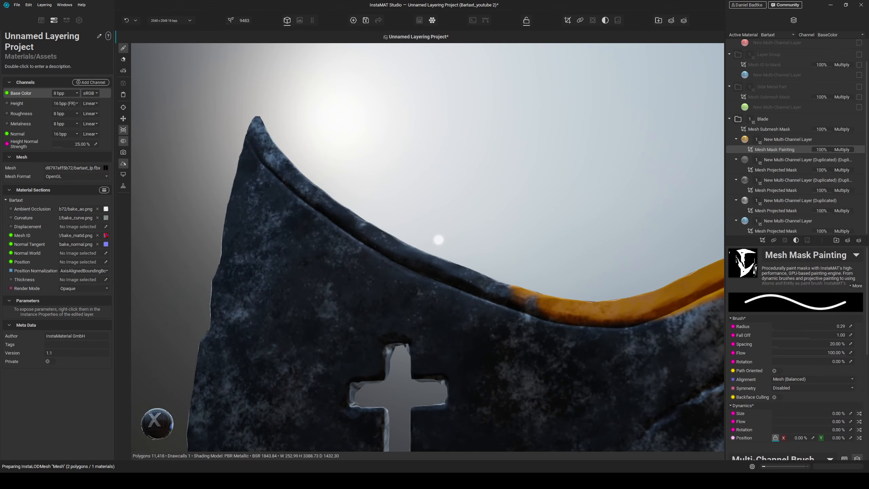
pyautogui.moveTo(384, 237); pyautogui.dragTo(513, 290)
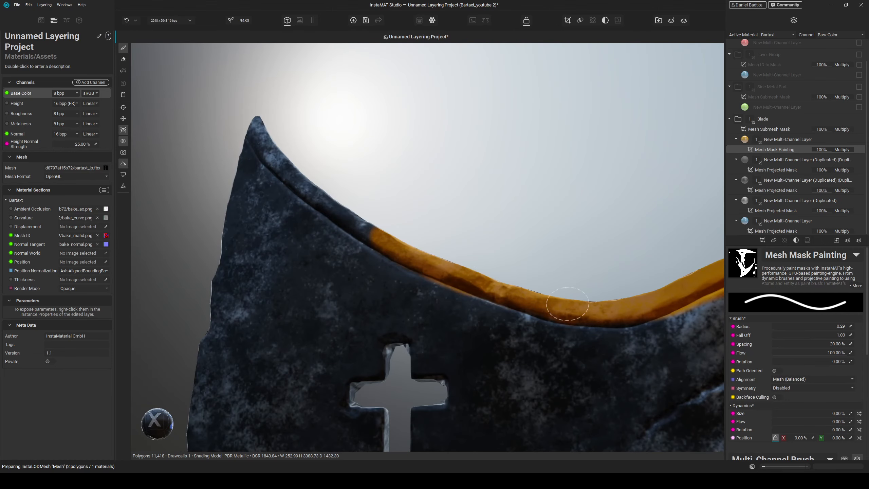
pyautogui.keyDown('alt'); pyautogui.moveTo(334, 188); pyautogui.dragTo(461, 255, button='middle'); pyautogui.keyUp('alt')
pyautogui.moveTo(461, 256)
pyautogui.keyDown('alt'); pyautogui.mouseDown()
pyautogui.moveTo(486, 286)
pyautogui.moveTo(430, 247)
pyautogui.moveTo(372, 174)
pyautogui.mouseUp(); pyautogui.keyUp('alt')
pyautogui.moveTo(494, 236)
pyautogui.keyDown('alt'); pyautogui.mouseDown()
pyautogui.moveTo(453, 250)
pyautogui.moveTo(485, 260)
pyautogui.moveTo(427, 270)
pyautogui.moveTo(389, 347)
pyautogui.moveTo(349, 371)
pyautogui.moveTo(476, 290)
pyautogui.moveTo(544, 204)
pyautogui.mouseUp(); pyautogui.keyUp('alt')
pyautogui.moveTo(430, 302)
pyautogui.keyDown('alt'); pyautogui.mouseDown()
pyautogui.moveTo(412, 291)
pyautogui.moveTo(443, 296)
pyautogui.mouseUp(); pyautogui.keyUp('alt')
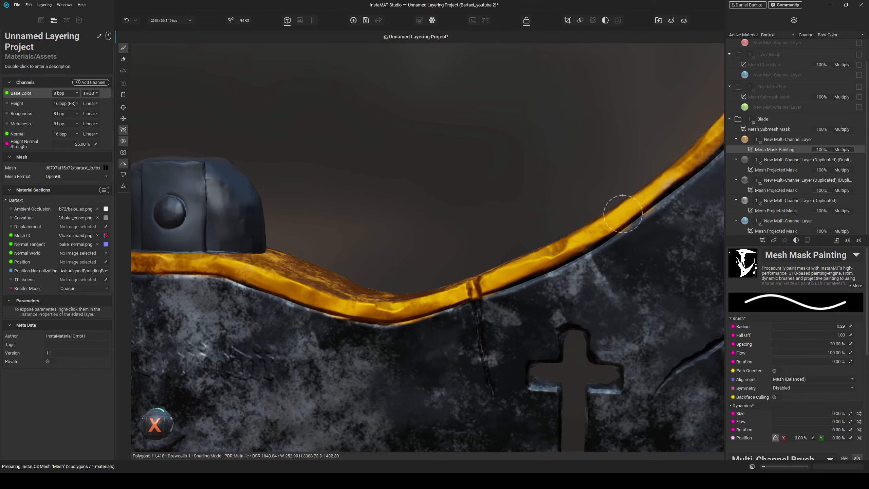
# - Continue painting the mask along the remaining stretch of the blade's upper edge
pyautogui.moveTo(623, 213); pyautogui.dragTo(693, 145)
pyautogui.scroll(-3, 510, 237)
pyautogui.keyDown('alt'); pyautogui.moveTo(426, 296); pyautogui.dragTo(483, 238, button='middle'); pyautogui.keyUp('alt')
pyautogui.scroll(5, 479, 240)
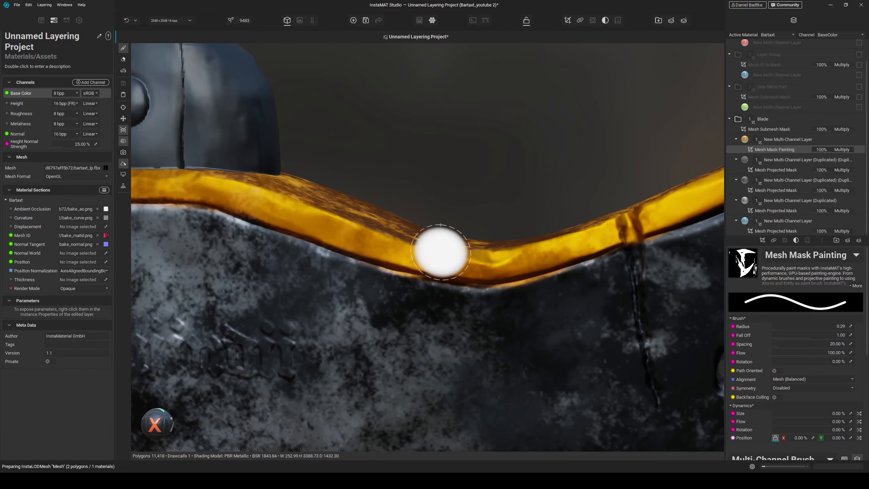
pyautogui.moveTo(441, 252)
pyautogui.keyDown('alt'); pyautogui.mouseDown()
pyautogui.moveTo(464, 262)
pyautogui.moveTo(433, 254)
pyautogui.mouseUp(); pyautogui.keyUp('alt')
pyautogui.keyDown('alt'); pyautogui.moveTo(377, 198); pyautogui.dragTo(352, 192); pyautogui.keyUp('alt')
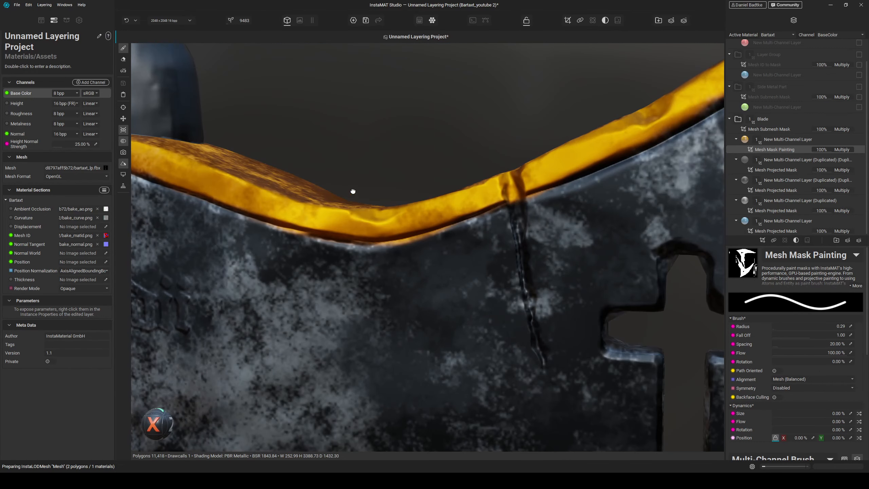
pyautogui.keyDown('alt'); pyautogui.moveTo(388, 215); pyautogui.dragTo(417, 307); pyautogui.keyUp('alt')
pyautogui.scroll(-5, 404, 271)
pyautogui.scroll(5, 412, 262)
pyautogui.scroll(6, 419, 309)
pyautogui.keyDown('alt'); pyautogui.moveTo(403, 350); pyautogui.dragTo(406, 324); pyautogui.keyUp('alt')
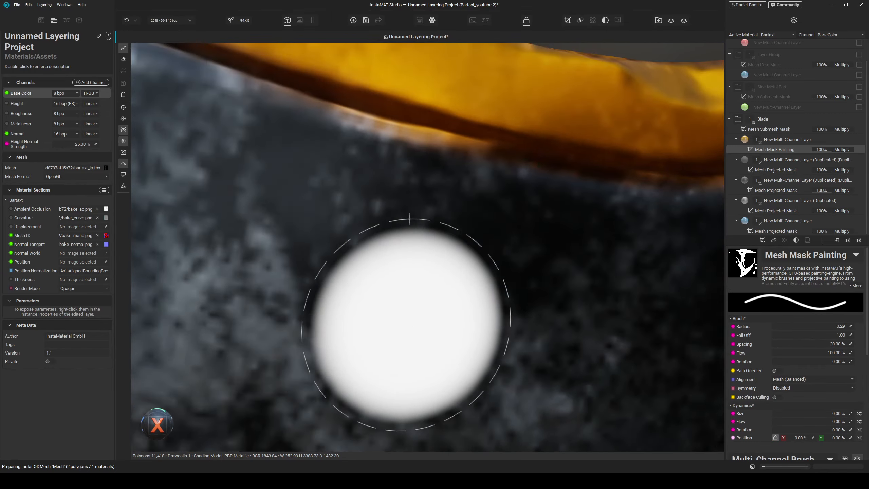
# - Reduce the mask brush radius to about 0.08 and switch the brush to erasing
pyautogui.scroll(-5, 406, 325)
pyautogui.scroll(5, 411, 326)
pyautogui.scroll(-3, 424, 246)
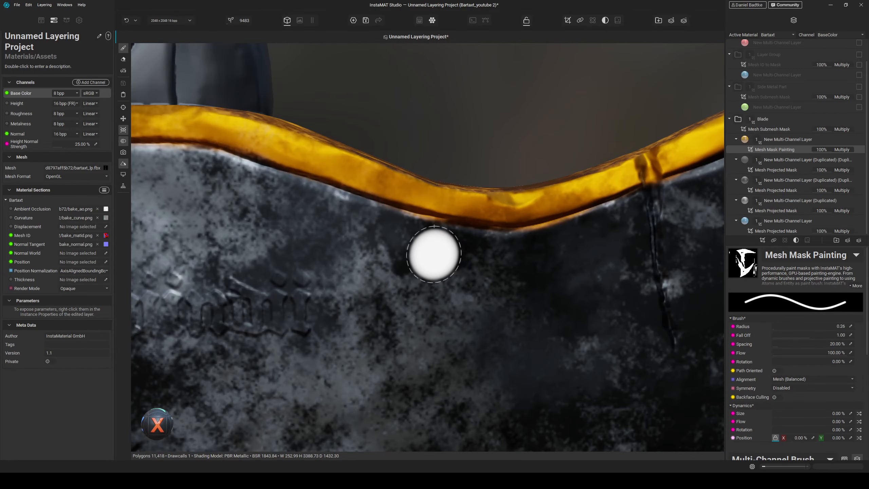
pyautogui.scroll(5, 426, 226)
pyautogui.keyDown('ctrl'); pyautogui.moveTo(426, 222); pyautogui.dragTo(418, 221, button='right'); pyautogui.keyUp('ctrl')
pyautogui.moveTo(390, 205)
pyautogui.mouseDown()
pyautogui.moveTo(277, 161)
pyautogui.moveTo(472, 214)
pyautogui.mouseUp()
pyautogui.moveTo(545, 224); pyautogui.dragTo(614, 239)
pyautogui.moveTo(595, 240)
pyautogui.keyDown('alt'); pyautogui.mouseDown()
pyautogui.moveTo(609, 241)
pyautogui.moveTo(592, 241)
pyautogui.mouseUp(); pyautogui.keyUp('alt')
pyautogui.click(583, 240)
pyautogui.moveTo(525, 234); pyautogui.dragTo(360, 207)
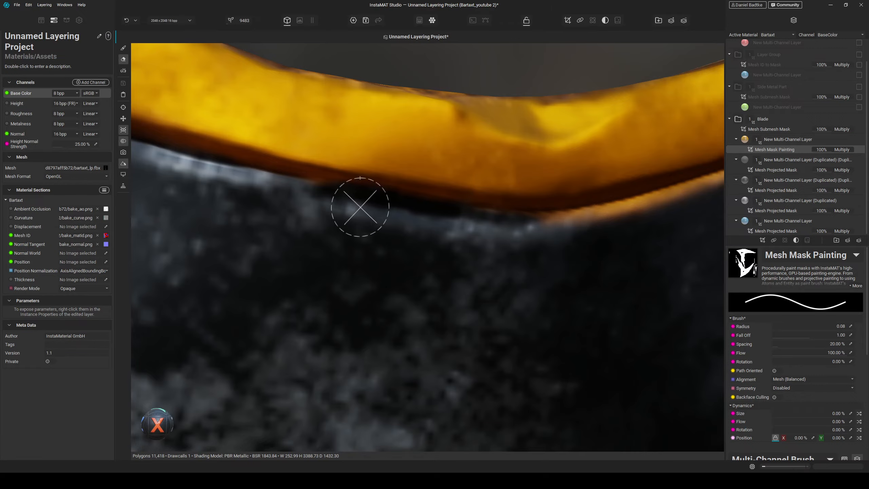
# - Erase mask overspill below the painted edge band along the blade's upper edge
pyautogui.moveTo(289, 196)
pyautogui.mouseDown()
pyautogui.moveTo(563, 233)
pyautogui.moveTo(608, 225)
pyautogui.moveTo(567, 248)
pyautogui.moveTo(447, 262)
pyautogui.moveTo(592, 215)
pyautogui.mouseUp()
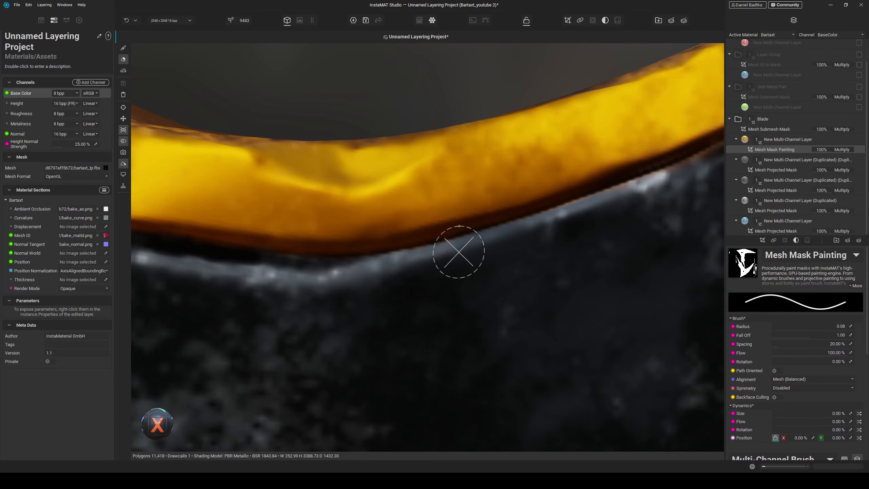
pyautogui.moveTo(343, 285)
pyautogui.keyDown('alt'); pyautogui.mouseDown()
pyautogui.moveTo(518, 278)
pyautogui.moveTo(452, 300)
pyautogui.moveTo(460, 297)
pyautogui.mouseUp(); pyautogui.keyUp('alt')
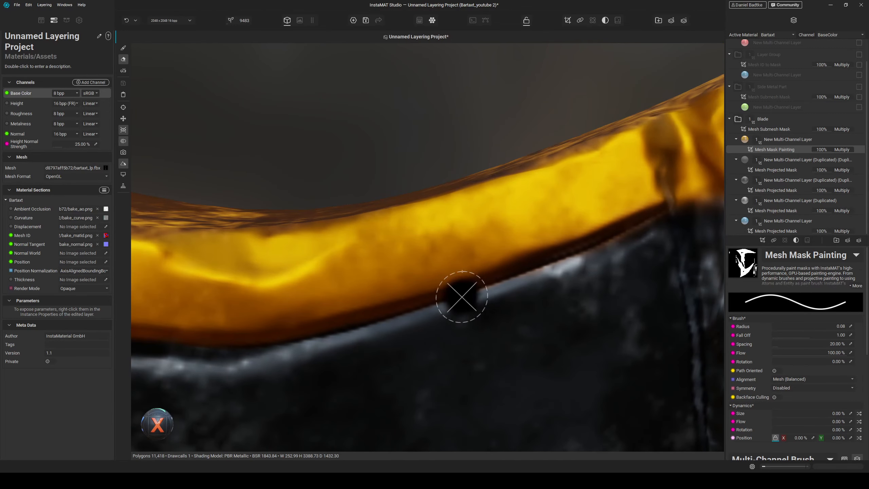
pyautogui.keyDown('alt'); pyautogui.moveTo(520, 304); pyautogui.dragTo(501, 305); pyautogui.keyUp('alt')
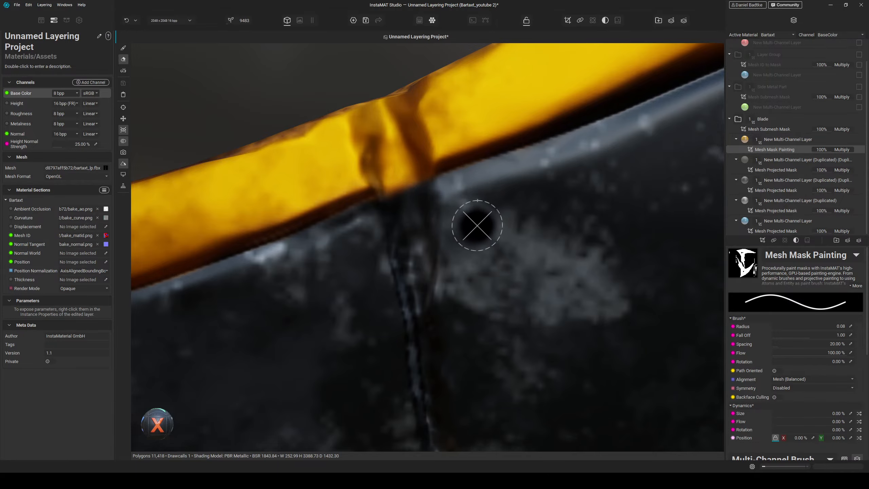
pyautogui.moveTo(479, 225)
pyautogui.mouseDown(button='middle')
pyautogui.moveTo(461, 225)
pyautogui.moveTo(481, 239)
pyautogui.moveTo(477, 232)
pyautogui.moveTo(469, 245)
pyautogui.moveTo(496, 248)
pyautogui.mouseUp(button='middle')
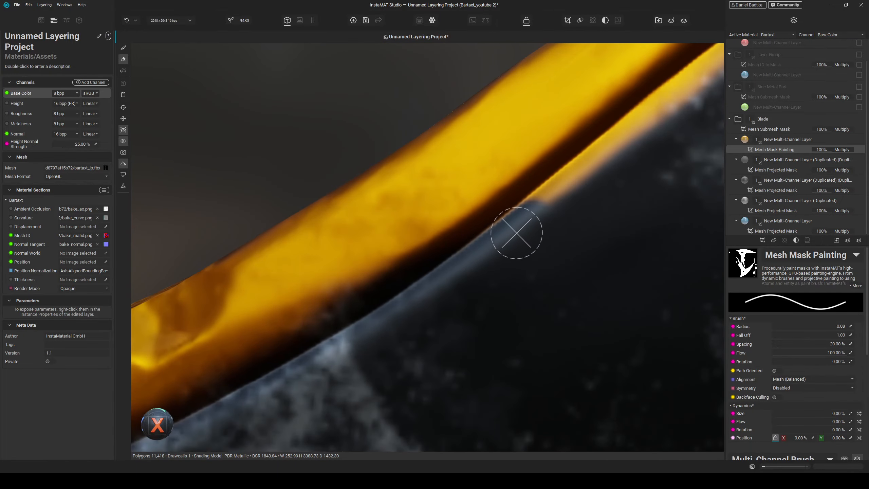
pyautogui.moveTo(517, 233)
pyautogui.mouseDown()
pyautogui.moveTo(591, 171)
pyautogui.moveTo(461, 268)
pyautogui.mouseUp()
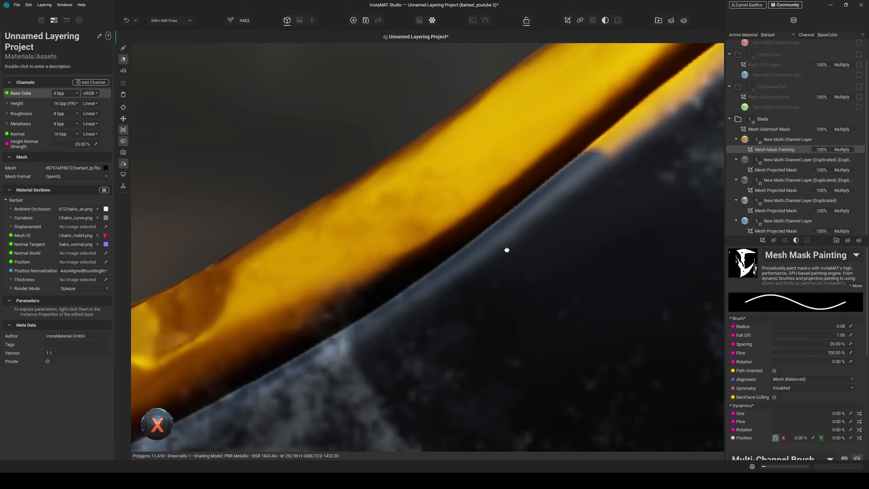
pyautogui.moveTo(507, 250); pyautogui.dragTo(493, 258, button='middle')
pyautogui.moveTo(376, 328)
pyautogui.mouseDown()
pyautogui.moveTo(489, 248)
pyautogui.moveTo(524, 206)
pyautogui.moveTo(377, 326)
pyautogui.mouseUp()
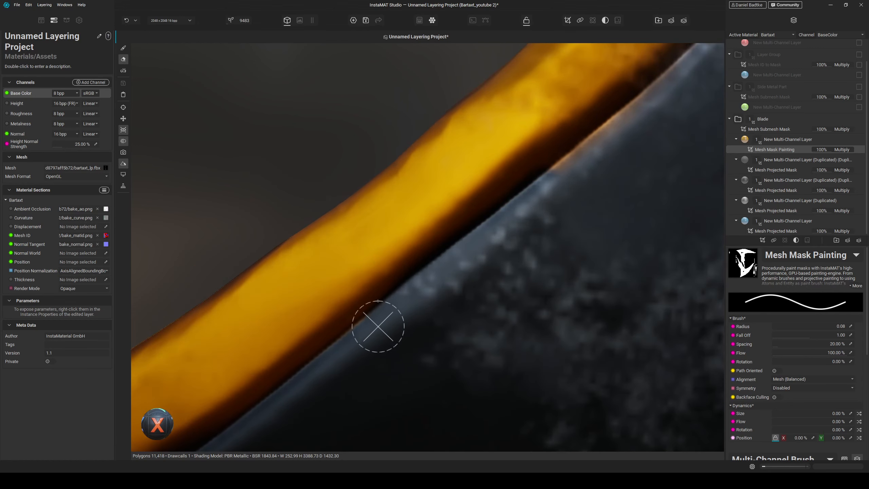
pyautogui.moveTo(481, 272); pyautogui.dragTo(466, 285, button='middle')
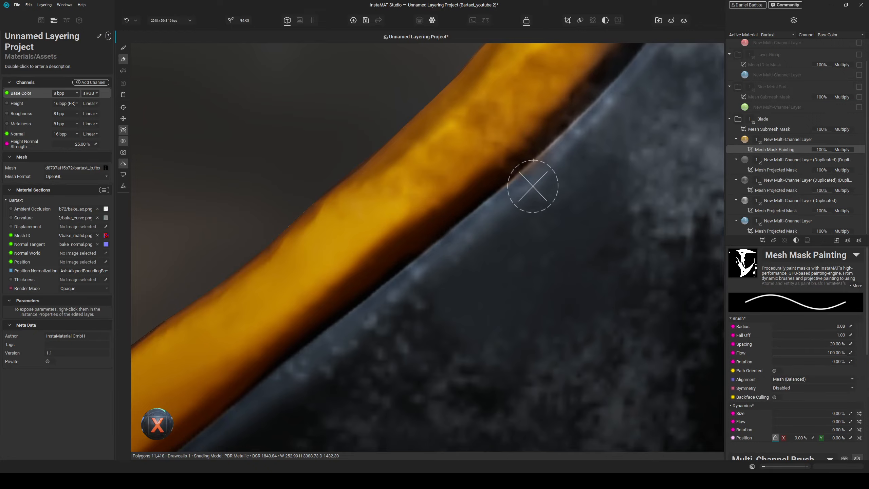
pyautogui.moveTo(533, 186)
pyautogui.mouseDown(button='middle')
pyautogui.moveTo(563, 188)
pyautogui.moveTo(557, 214)
pyautogui.mouseUp(button='middle')
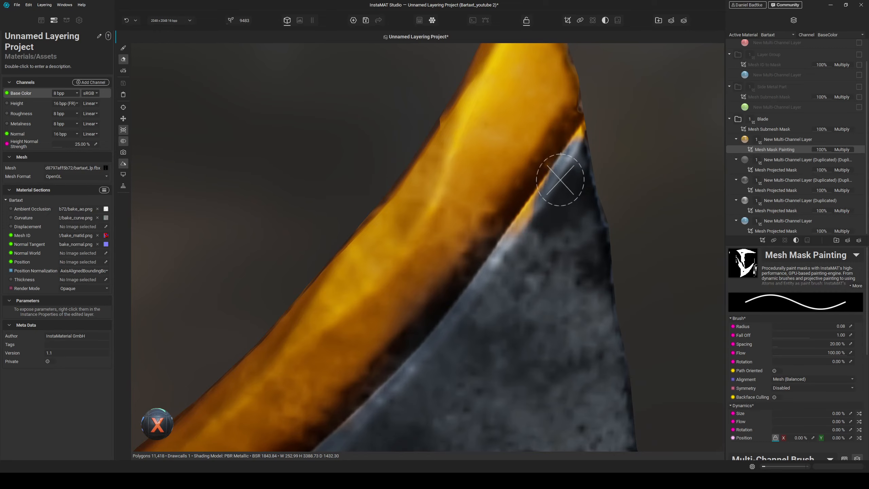
pyautogui.moveTo(570, 148)
pyautogui.mouseDown()
pyautogui.moveTo(544, 203)
pyautogui.moveTo(495, 273)
pyautogui.mouseUp()
# - Erase overspill along the band near the blade's tip, undoing the last erase stroke
pyautogui.scroll(-5, 533, 260)
pyautogui.moveTo(533, 260)
pyautogui.mouseDown(button='middle')
pyautogui.moveTo(480, 282)
pyautogui.moveTo(514, 275)
pyautogui.mouseUp(button='middle')
pyautogui.scroll(5, 520, 276)
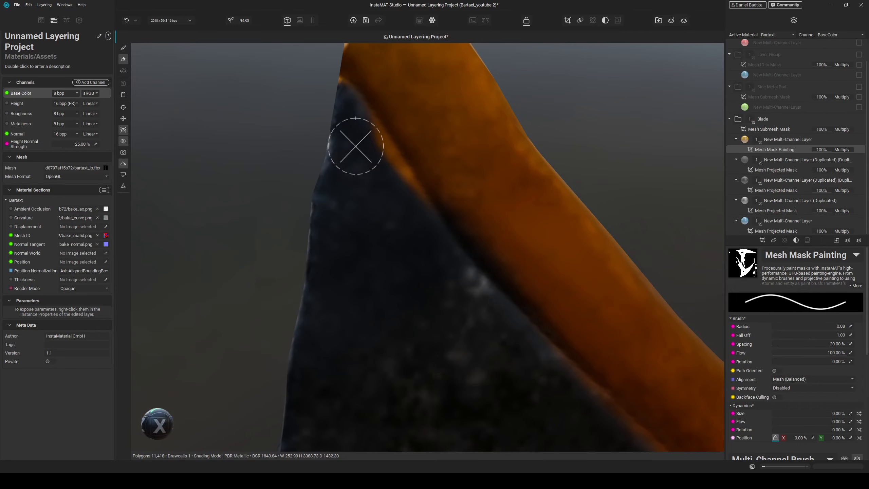
pyautogui.moveTo(359, 142)
pyautogui.mouseDown()
pyautogui.moveTo(357, 131)
pyautogui.moveTo(427, 232)
pyautogui.mouseUp()
pyautogui.moveTo(426, 231); pyautogui.dragTo(419, 225, button='middle')
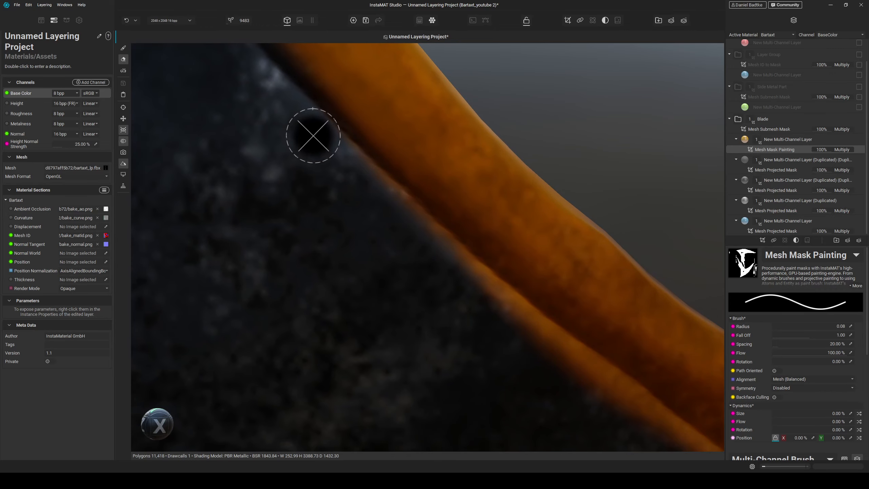
pyautogui.moveTo(313, 135); pyautogui.dragTo(474, 285)
pyautogui.moveTo(407, 223)
pyautogui.mouseDown()
pyautogui.moveTo(523, 316)
pyautogui.moveTo(550, 359)
pyautogui.moveTo(535, 341)
pyautogui.mouseUp()
pyautogui.moveTo(534, 341); pyautogui.dragTo(525, 302, button='middle')
pyautogui.hotkey('ctrl', 'z')
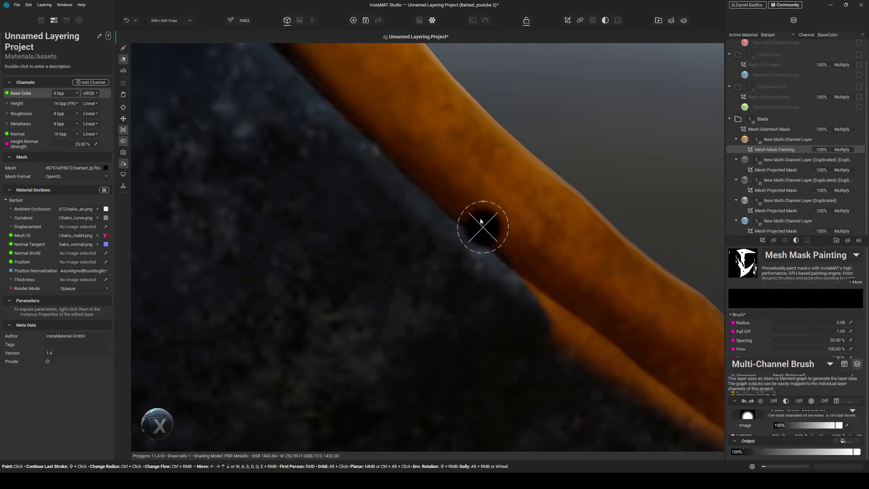
# - Continue erasing overspill along the band's lower border back toward the handle collar
pyautogui.moveTo(381, 191); pyautogui.dragTo(312, 119)
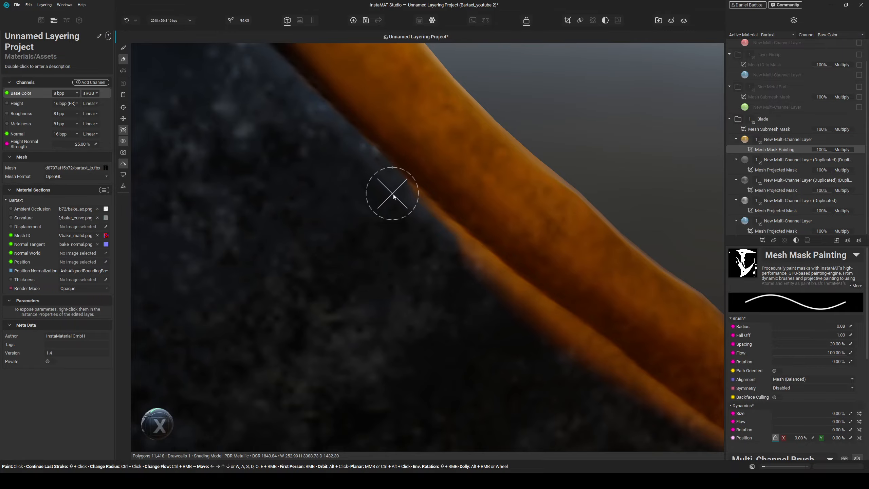
pyautogui.moveTo(393, 196)
pyautogui.mouseDown()
pyautogui.moveTo(454, 262)
pyautogui.moveTo(441, 242)
pyautogui.mouseUp()
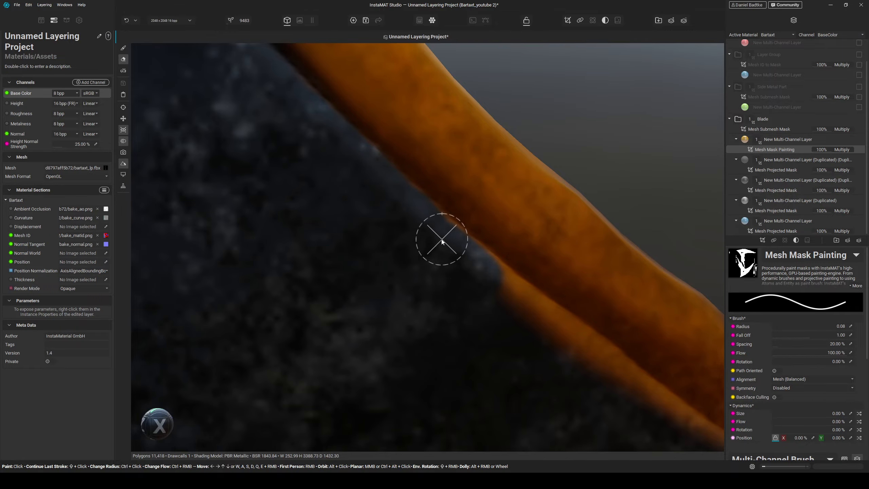
pyautogui.moveTo(481, 281)
pyautogui.mouseDown()
pyautogui.moveTo(550, 332)
pyautogui.moveTo(444, 240)
pyautogui.mouseUp()
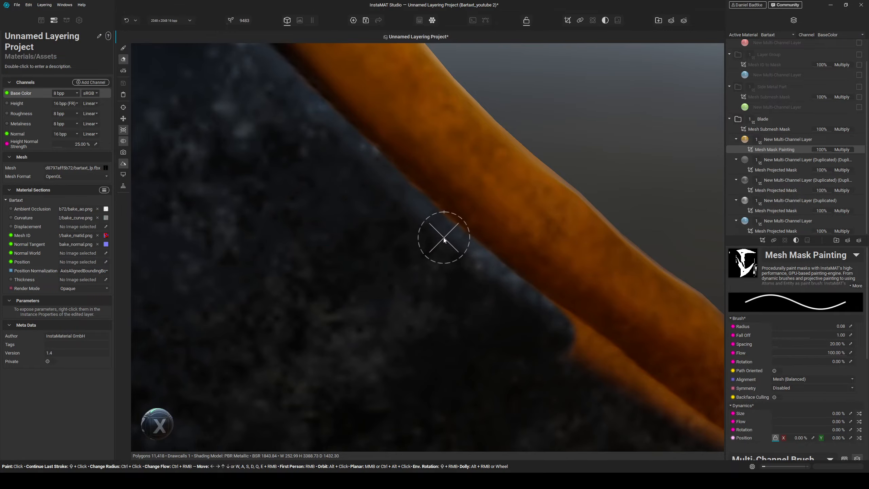
pyautogui.moveTo(519, 334); pyautogui.dragTo(489, 309, button='middle')
pyautogui.moveTo(478, 295); pyautogui.dragTo(321, 160)
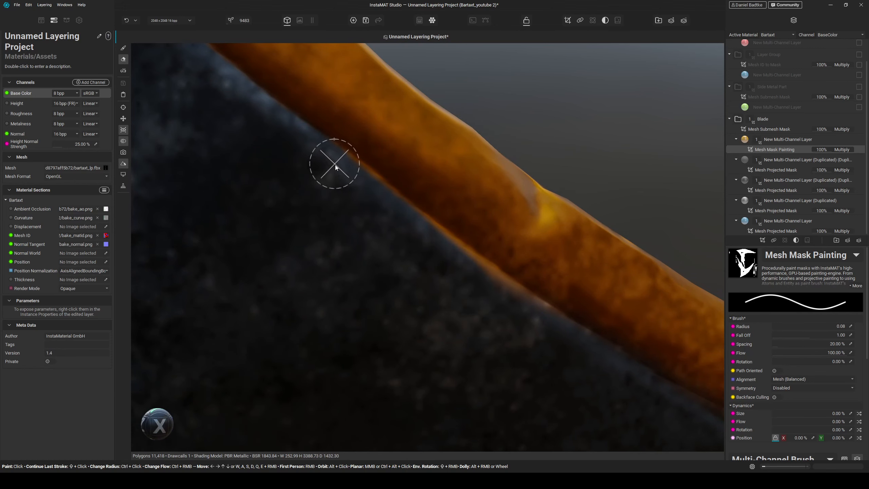
pyautogui.moveTo(465, 279)
pyautogui.mouseDown()
pyautogui.moveTo(504, 291)
pyautogui.moveTo(436, 244)
pyautogui.mouseUp()
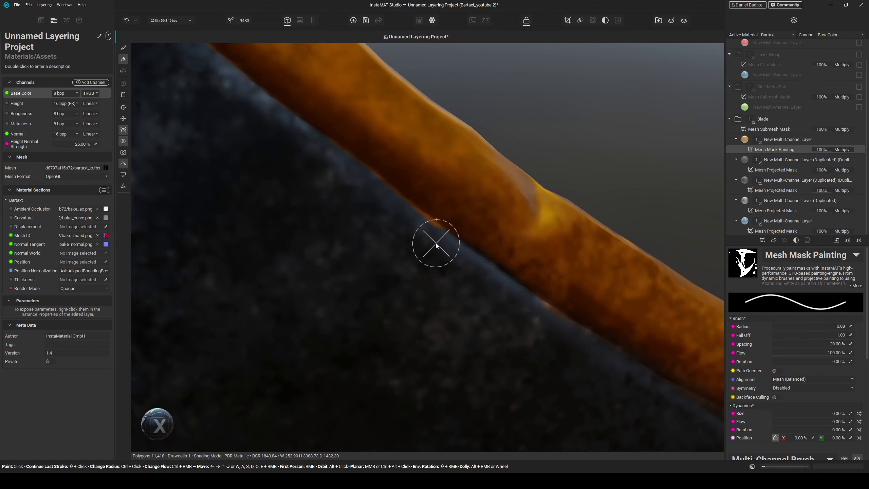
pyautogui.scroll(-5, 401, 253)
pyautogui.moveTo(484, 324); pyautogui.dragTo(398, 255, button='middle')
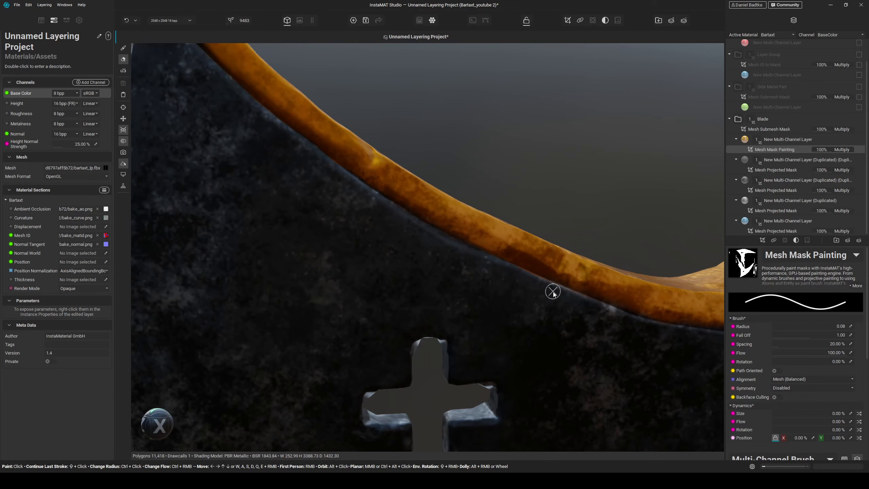
pyautogui.moveTo(519, 281); pyautogui.dragTo(483, 273, button='middle')
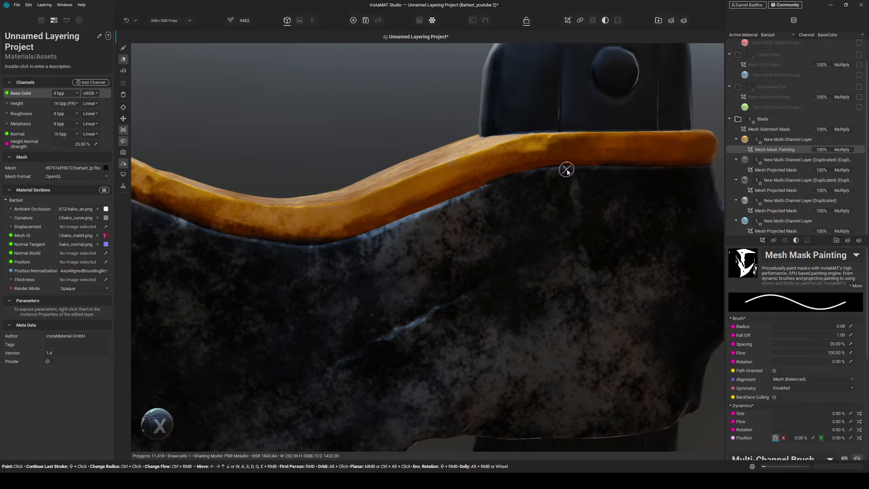
pyautogui.moveTo(533, 208); pyautogui.dragTo(491, 247, button='middle')
pyautogui.scroll(5, 512, 239)
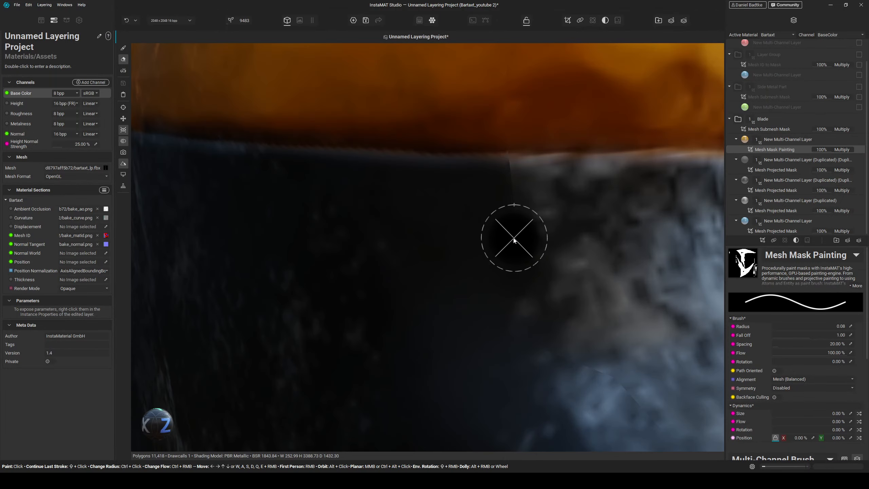
pyautogui.scroll(-3, 517, 231)
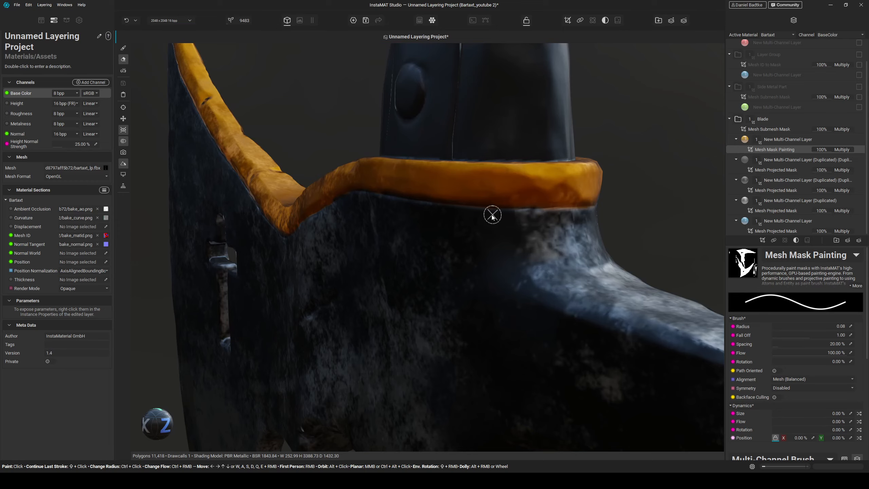
pyautogui.keyDown('alt'); pyautogui.moveTo(593, 210); pyautogui.dragTo(480, 343); pyautogui.keyUp('alt')
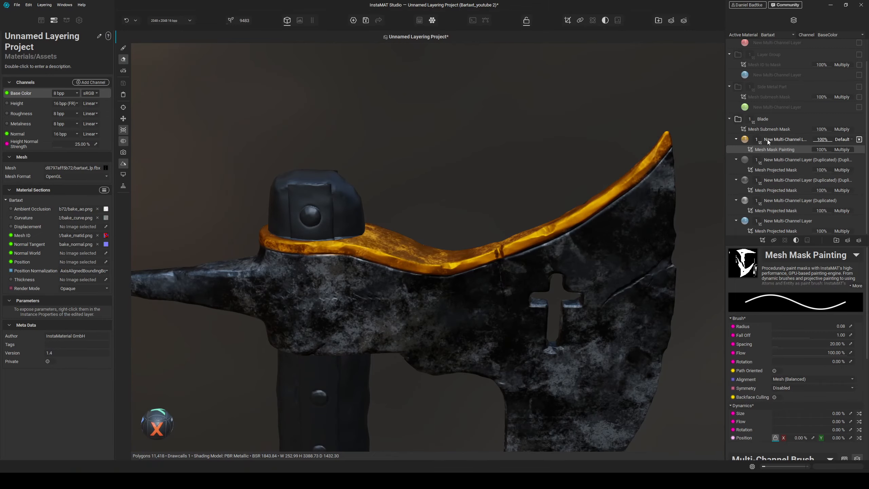
# - Select the painted multi-channel layer and examine its projection and channel settings
pyautogui.click(782, 139)
pyautogui.scroll(3, 508, 286)
pyautogui.keyDown('alt'); pyautogui.moveTo(515, 289); pyautogui.dragTo(772, 263); pyautogui.keyUp('alt')
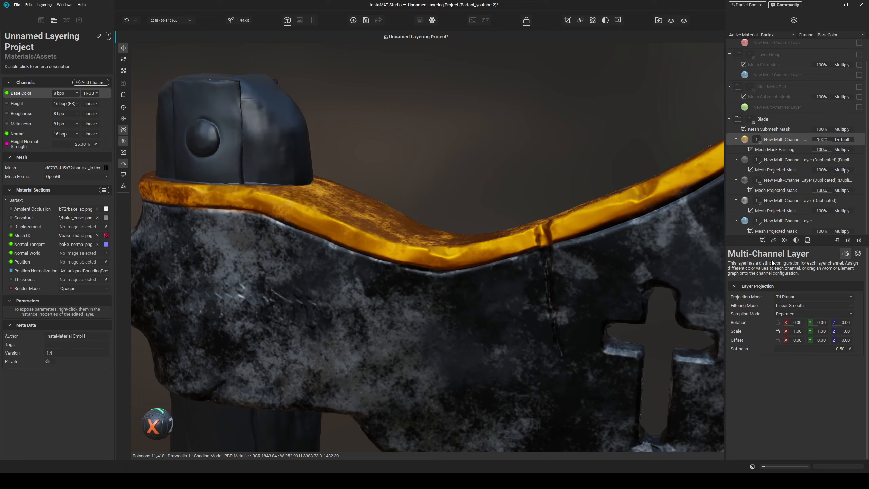
pyautogui.click(858, 253)
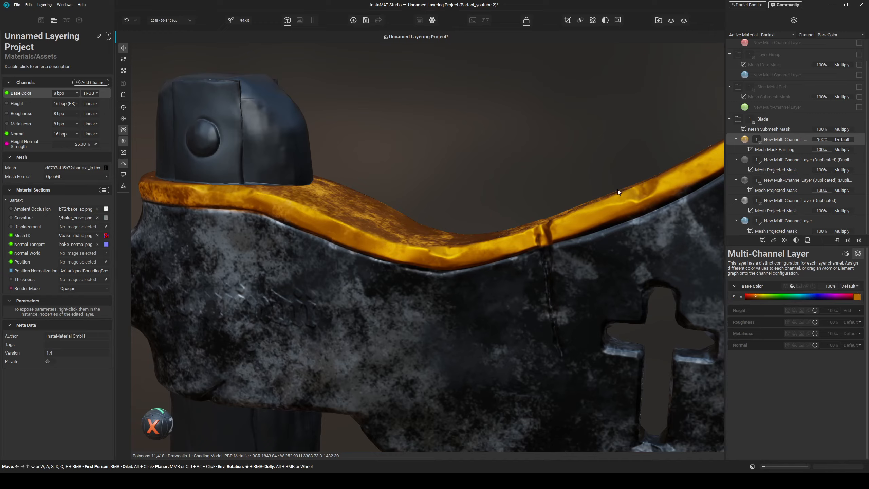
pyautogui.click(783, 148)
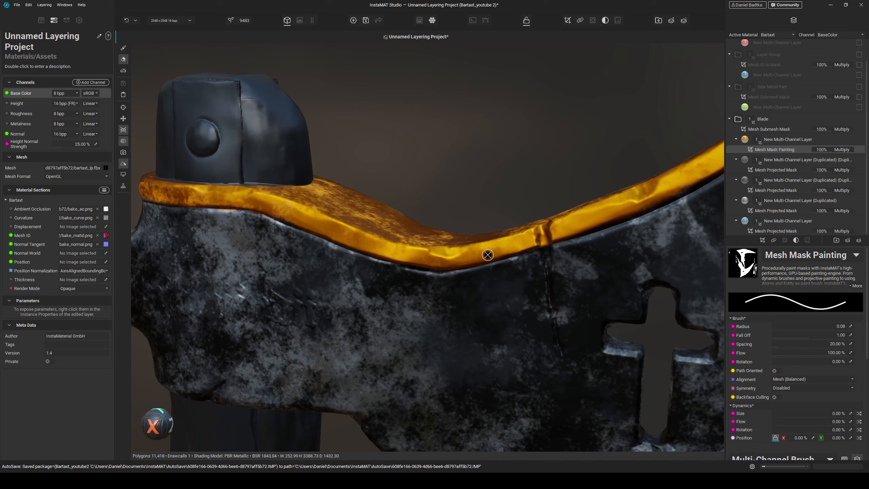
pyautogui.click(776, 138)
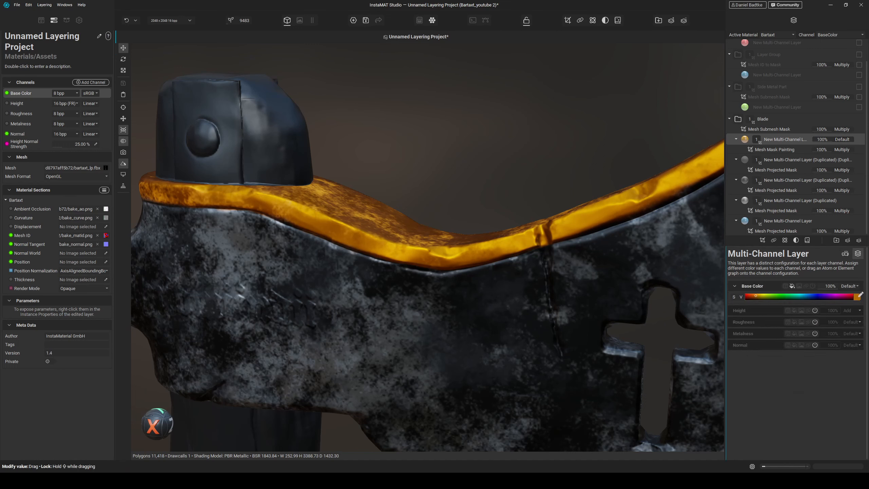
# - Enable the roughness channel on the painted layer and set its value to 92%
pyautogui.click(858, 296)
pyautogui.press('Escape')
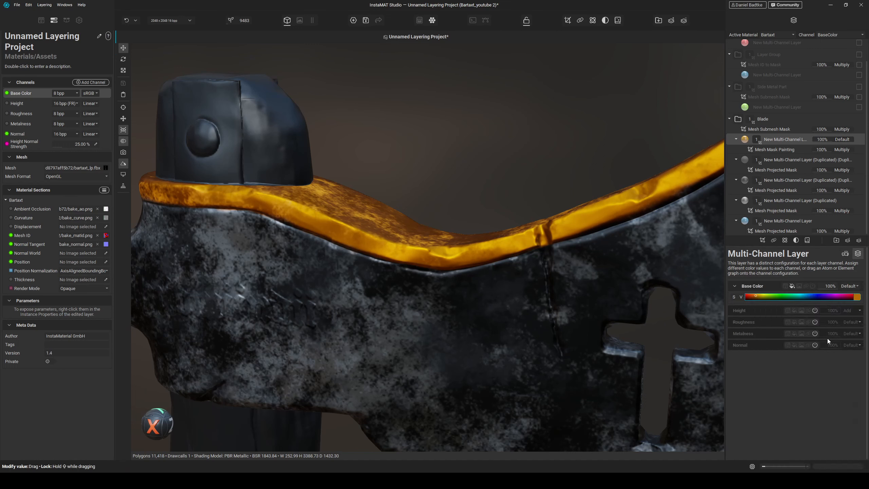
pyautogui.click(794, 322)
pyautogui.moveTo(822, 332); pyautogui.dragTo(850, 331)
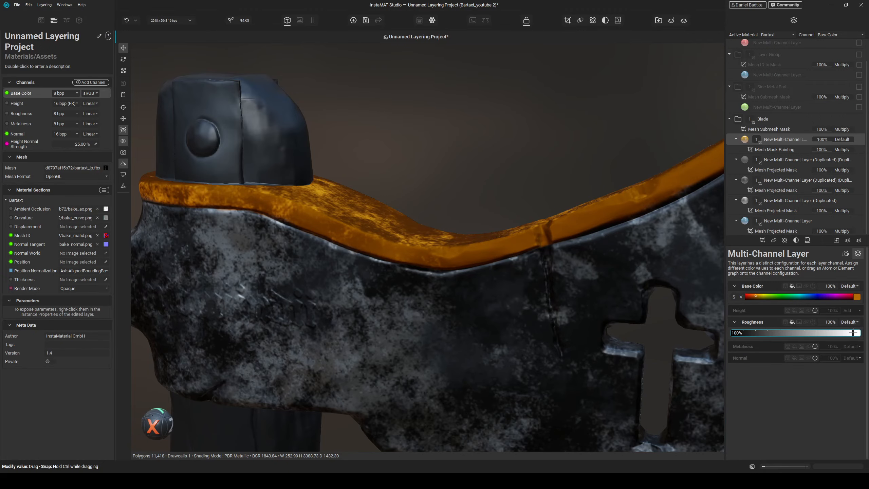
pyautogui.scroll(-2, 533, 278)
pyautogui.moveTo(528, 279)
pyautogui.keyDown('alt'); pyautogui.mouseDown()
pyautogui.moveTo(525, 297)
pyautogui.moveTo(551, 305)
pyautogui.moveTo(529, 275)
pyautogui.mouseUp(); pyautogui.keyUp('alt')
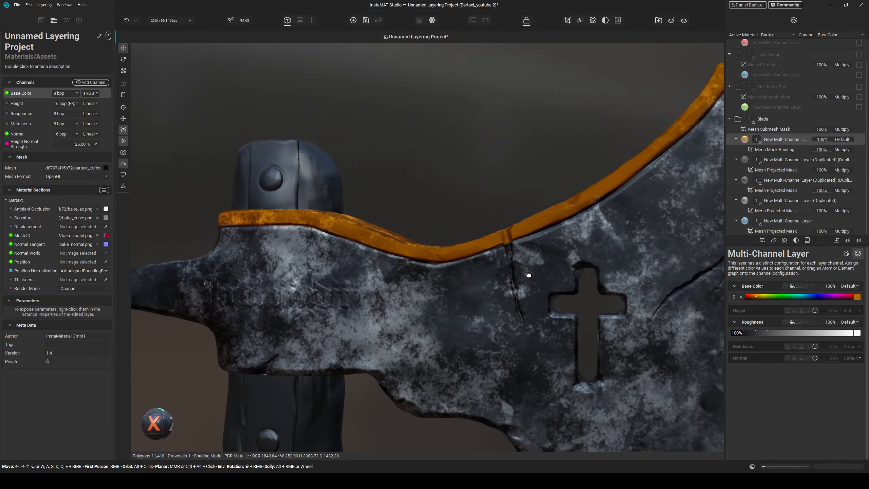
pyautogui.scroll(3, 527, 276)
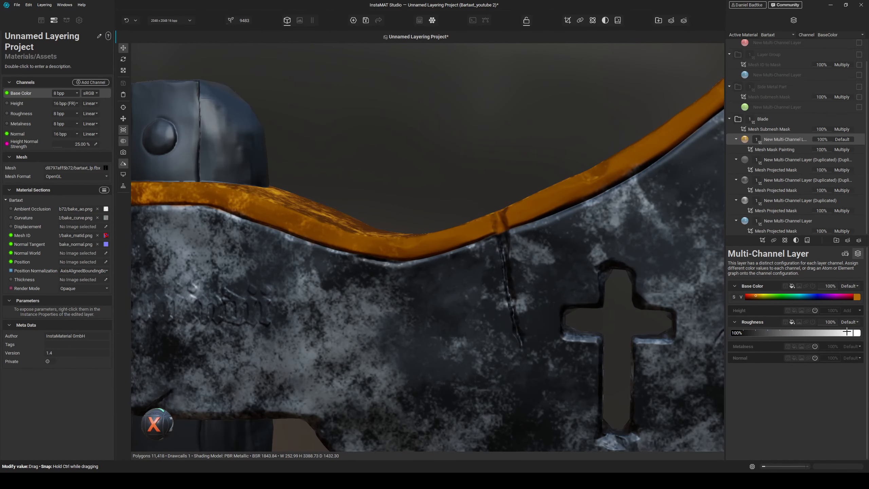
pyautogui.moveTo(846, 332); pyautogui.dragTo(843, 332)
# - Enable the painted layer's metalness channel and move the layer below the two duplicated projected layers
pyautogui.click(794, 346)
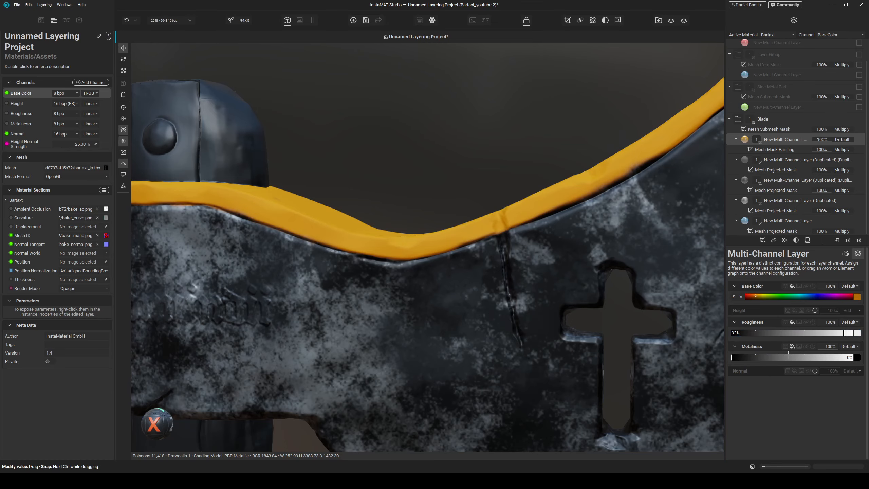
pyautogui.scroll(3, 443, 245)
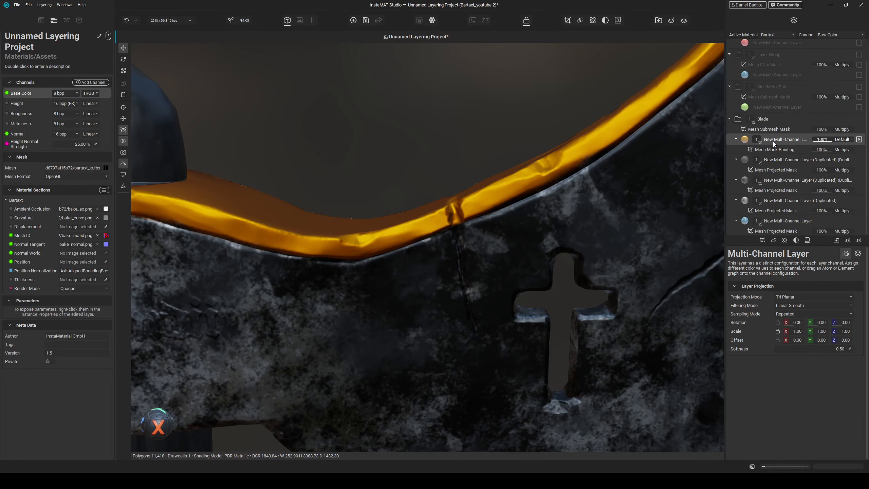
pyautogui.moveTo(773, 141); pyautogui.dragTo(748, 195)
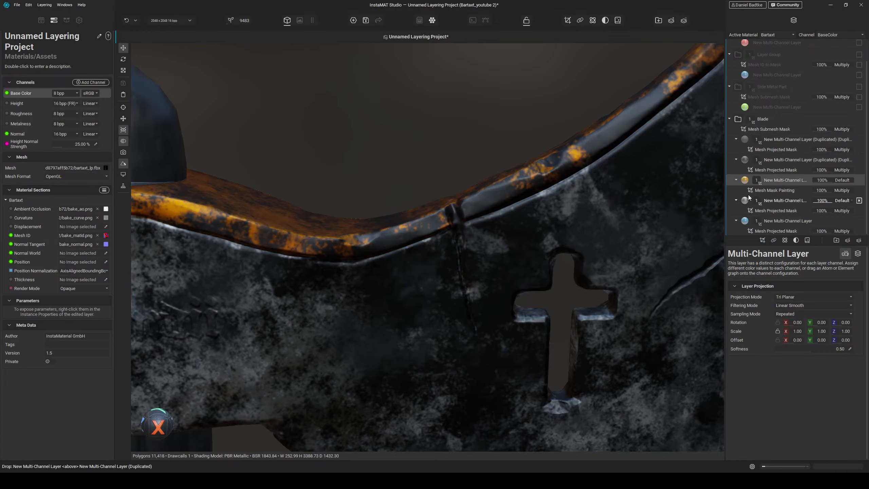
pyautogui.keyDown('alt'); pyautogui.moveTo(562, 221); pyautogui.dragTo(487, 254); pyautogui.keyUp('alt')
pyautogui.scroll(-6, 514, 258)
pyautogui.scroll(6, 462, 210)
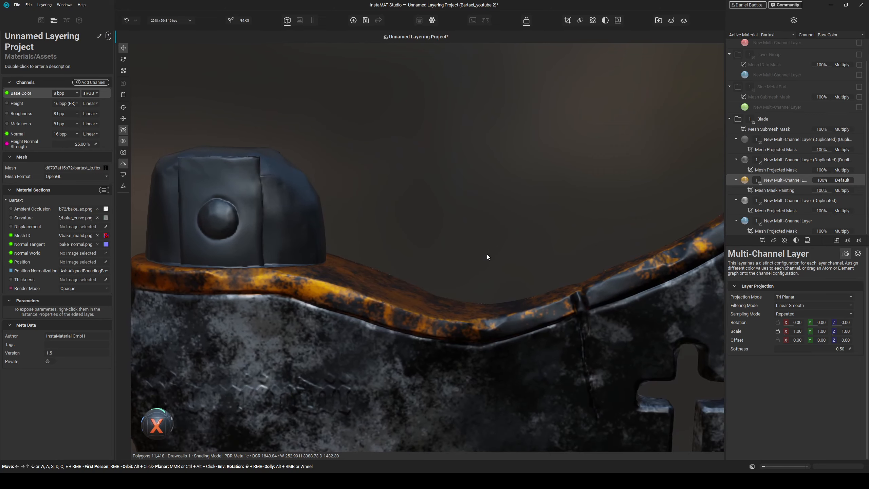
# - Set the painted layer's base color to a bright yellow
pyautogui.click(845, 253)
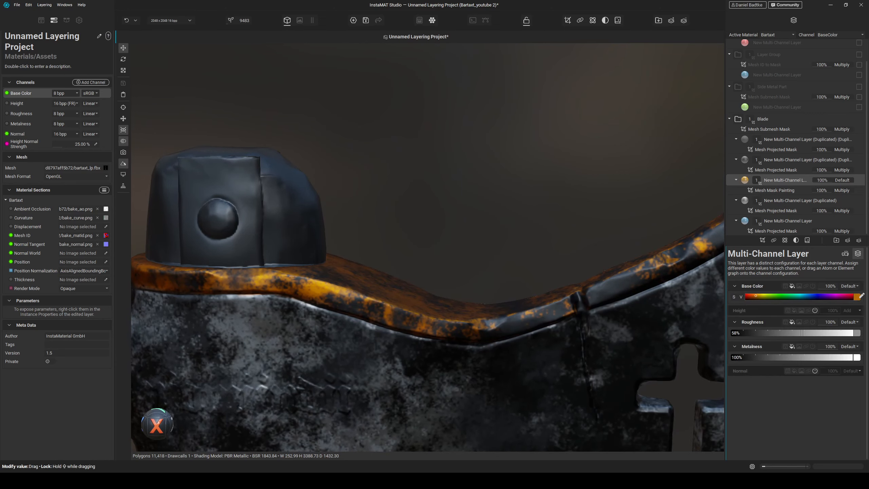
pyautogui.click(855, 297)
pyautogui.moveTo(756, 289); pyautogui.dragTo(759, 284)
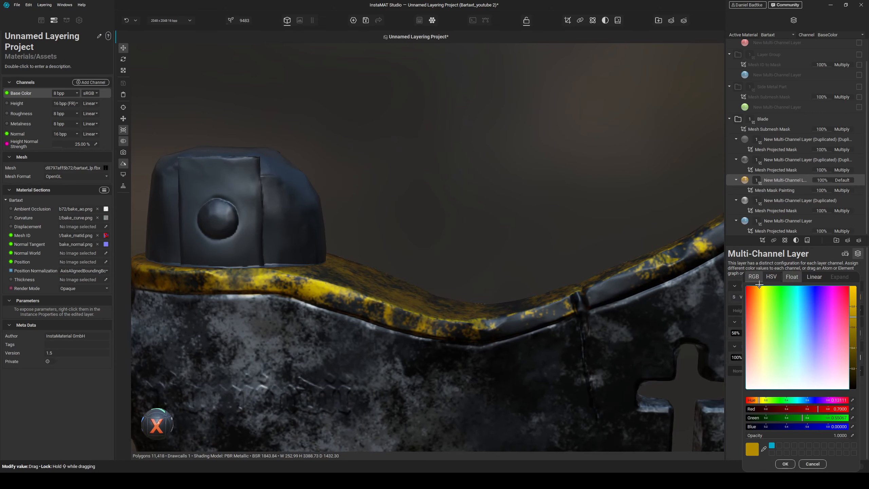
pyautogui.scroll(-3, 694, 334)
pyautogui.click(788, 464)
# - Change the painted layer's base color to a darker, less saturated gold
pyautogui.scroll(-3, 584, 343)
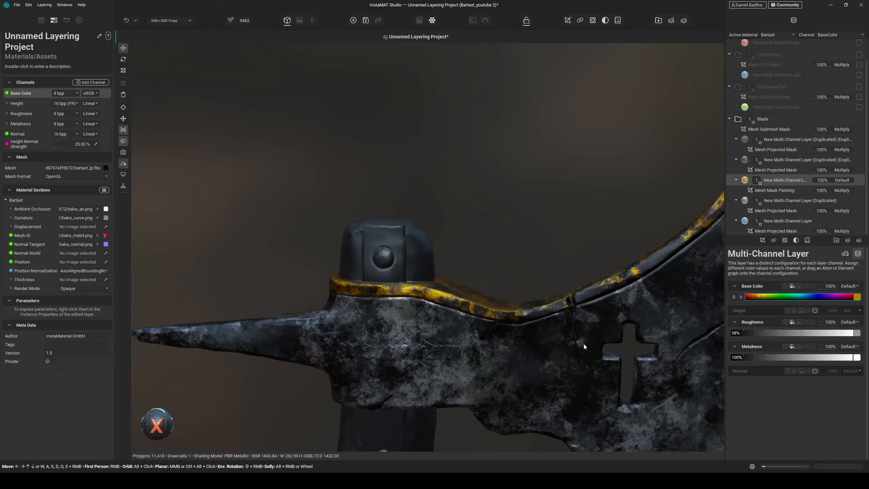
pyautogui.keyDown('alt'); pyautogui.moveTo(584, 343); pyautogui.dragTo(609, 319); pyautogui.keyUp('alt')
pyautogui.click(857, 297)
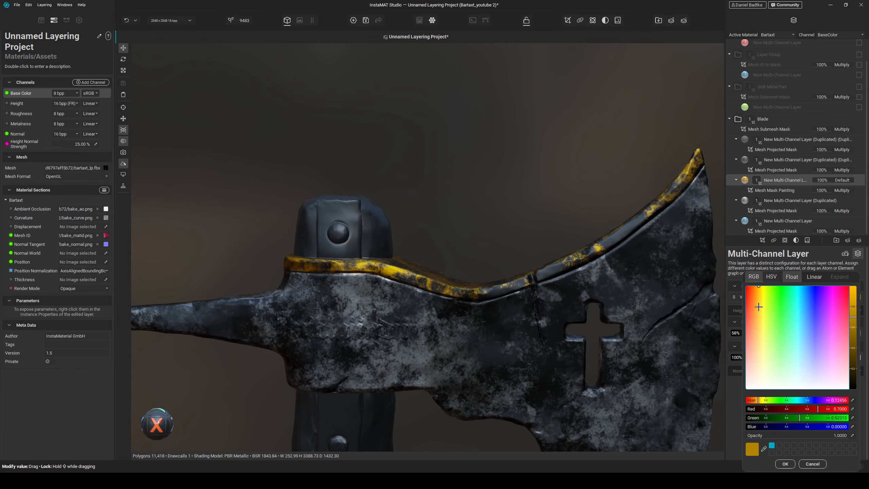
pyautogui.moveTo(758, 307); pyautogui.dragTo(756, 315)
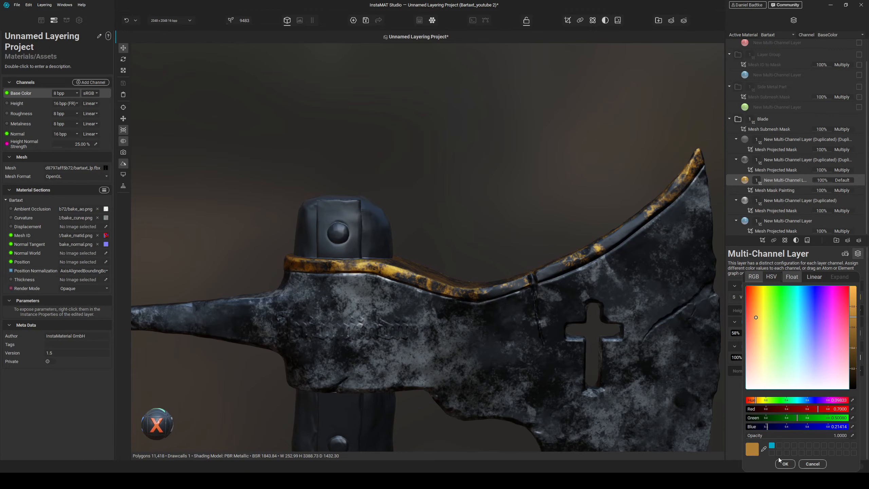
pyautogui.click(784, 463)
# - Raise the painted layer's roughness to 93%
pyautogui.keyDown('alt'); pyautogui.moveTo(565, 301); pyautogui.dragTo(582, 297); pyautogui.keyUp('alt')
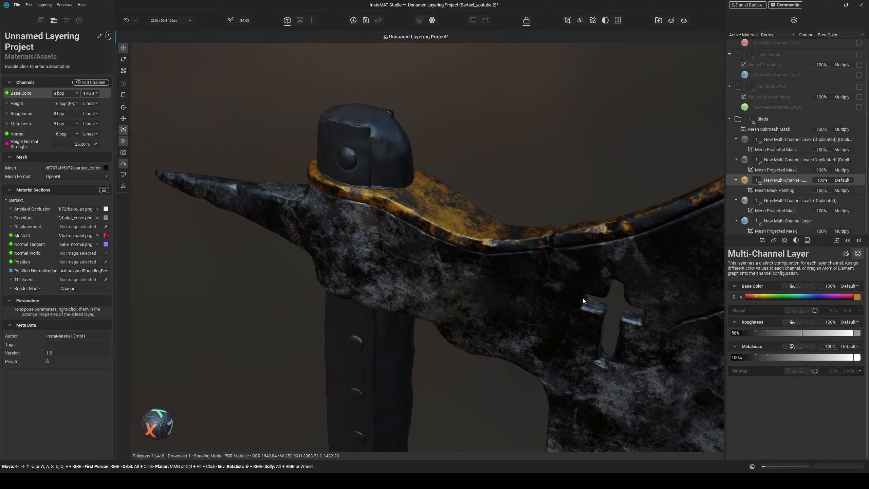
pyautogui.click(857, 298)
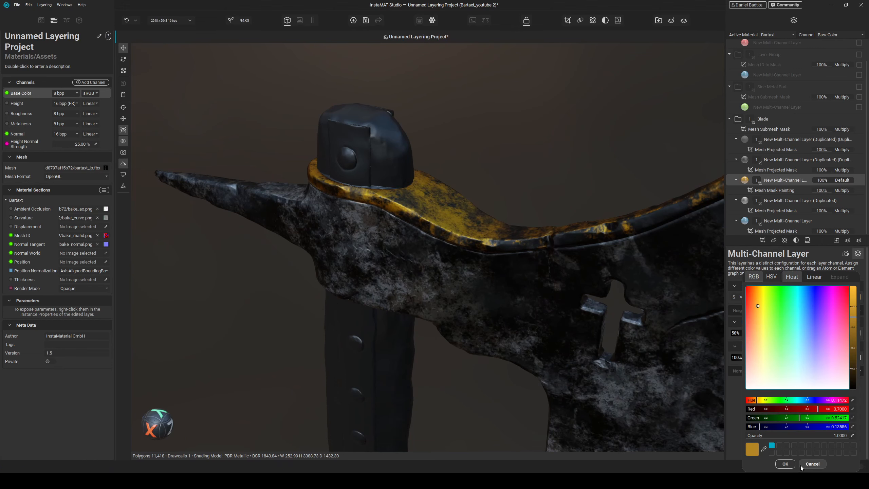
pyautogui.click(812, 463)
pyautogui.moveTo(806, 333); pyautogui.dragTo(845, 332)
# - Fine-tune the painted layer's gold base color hue
pyautogui.keyDown('alt'); pyautogui.moveTo(496, 301); pyautogui.dragTo(542, 289); pyautogui.keyUp('alt')
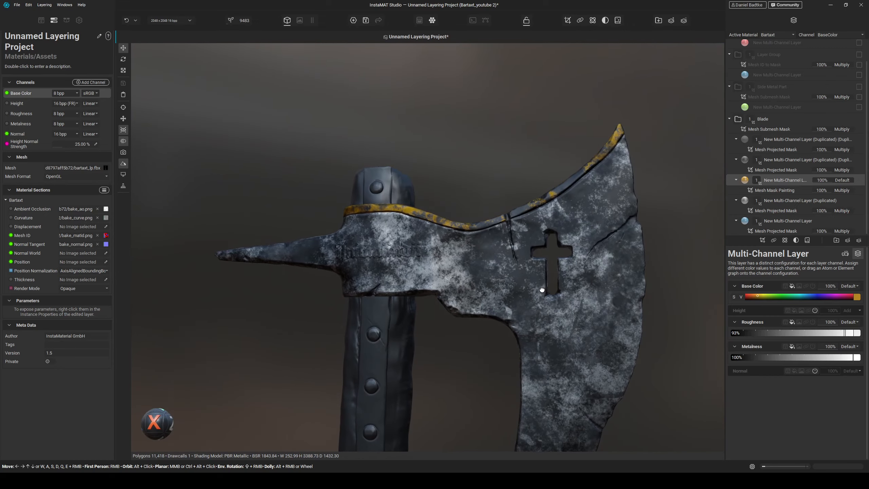
pyautogui.click(857, 298)
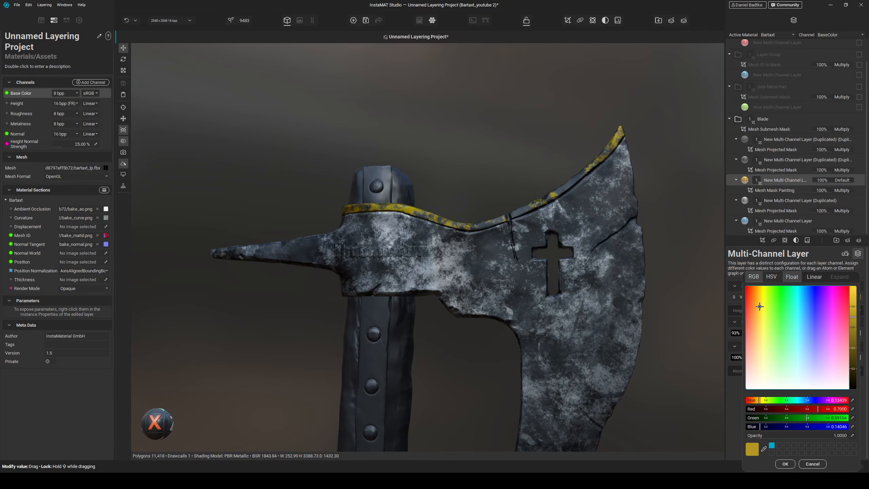
pyautogui.click(759, 306)
pyautogui.keyDown('alt'); pyautogui.moveTo(506, 279); pyautogui.dragTo(515, 307); pyautogui.keyUp('alt')
pyautogui.scroll(4, 531, 307)
pyautogui.scroll(-4, 501, 299)
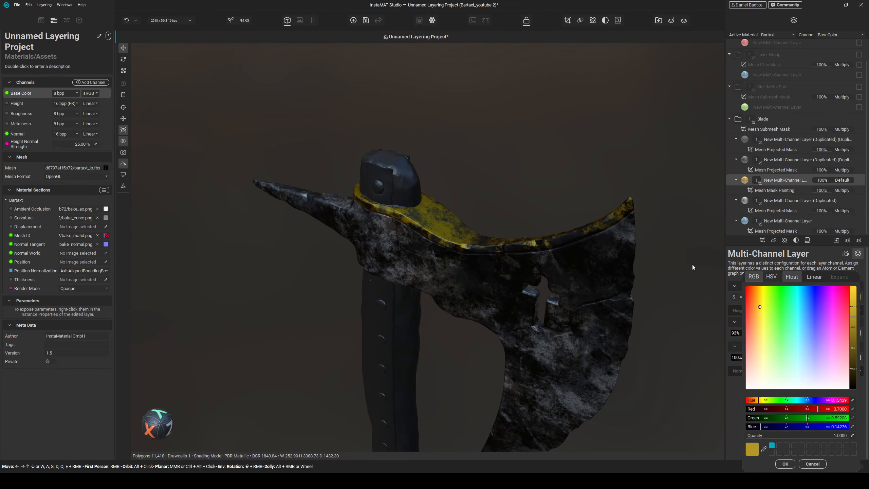
pyautogui.click(791, 461)
pyautogui.keyDown('alt'); pyautogui.moveTo(616, 383); pyautogui.dragTo(530, 358); pyautogui.keyUp('alt')
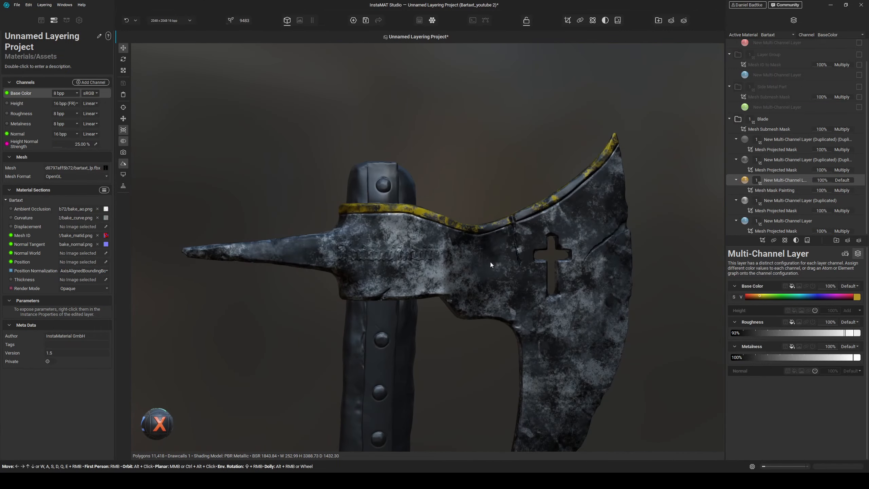
pyautogui.scroll(5, 490, 262)
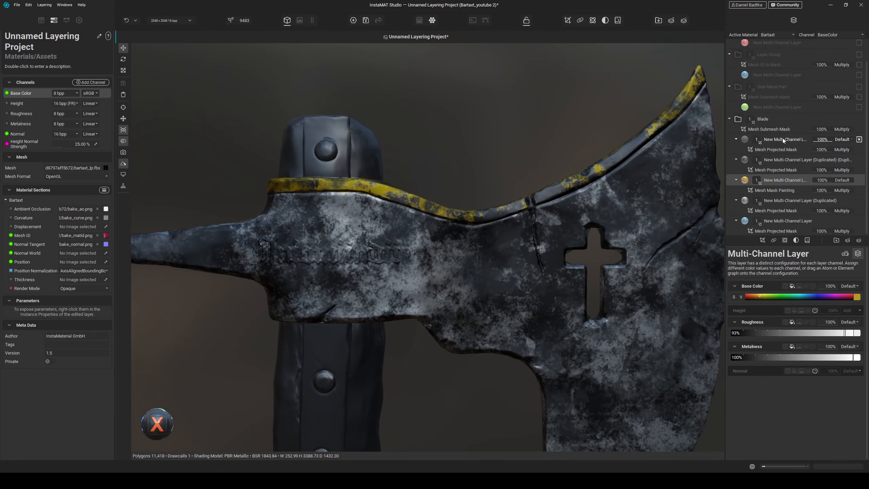
# - Add a new multi-channel layer at the top of the Blade group
pyautogui.click(783, 139)
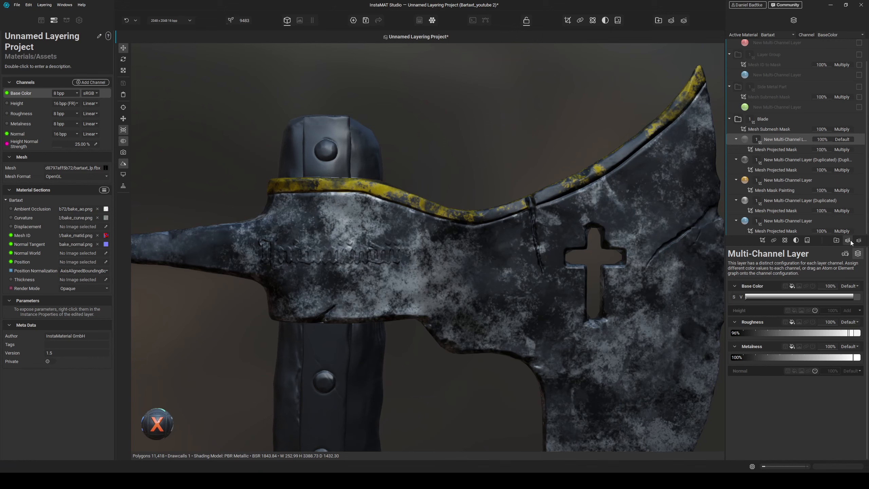
pyautogui.click(850, 241)
pyautogui.click(845, 245)
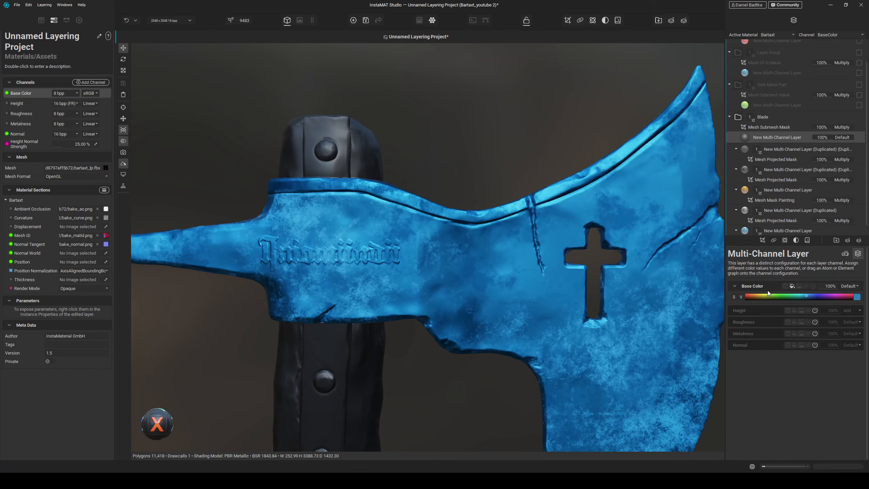
# - Turn off base color on the new layer and enable its Height channel with Subtract blending
pyautogui.click(812, 286)
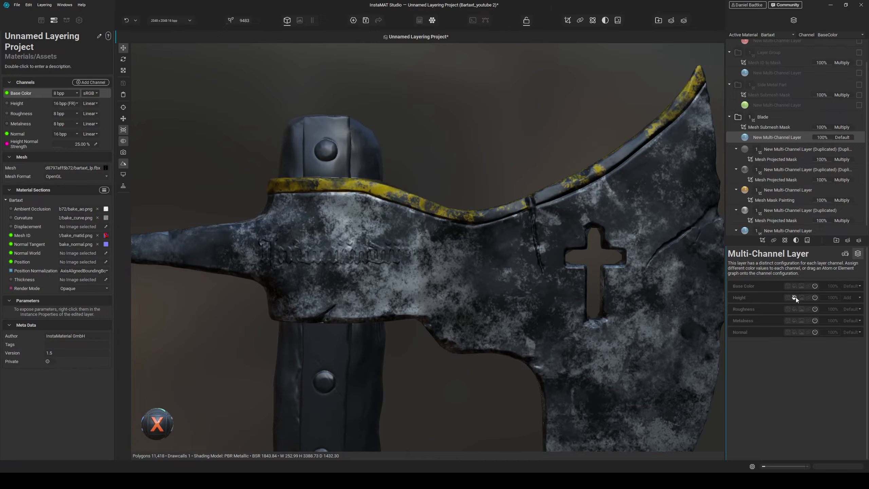
pyautogui.click(794, 297)
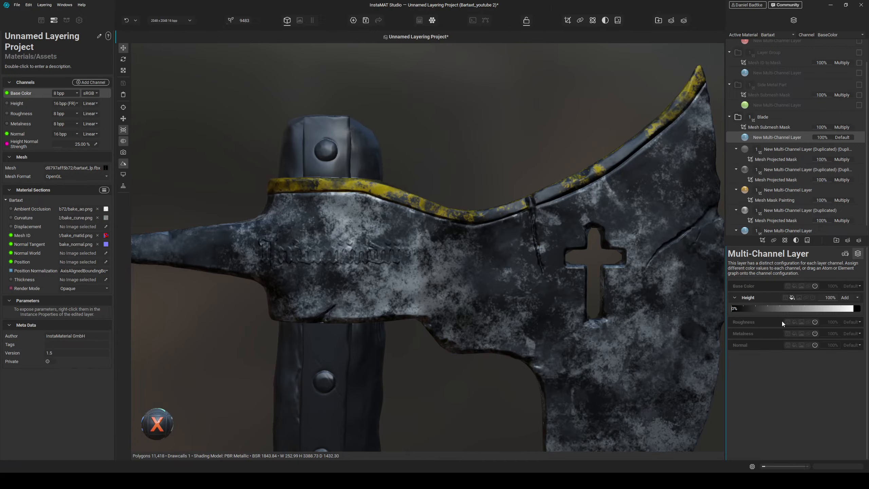
pyautogui.click(851, 297)
pyautogui.click(845, 219)
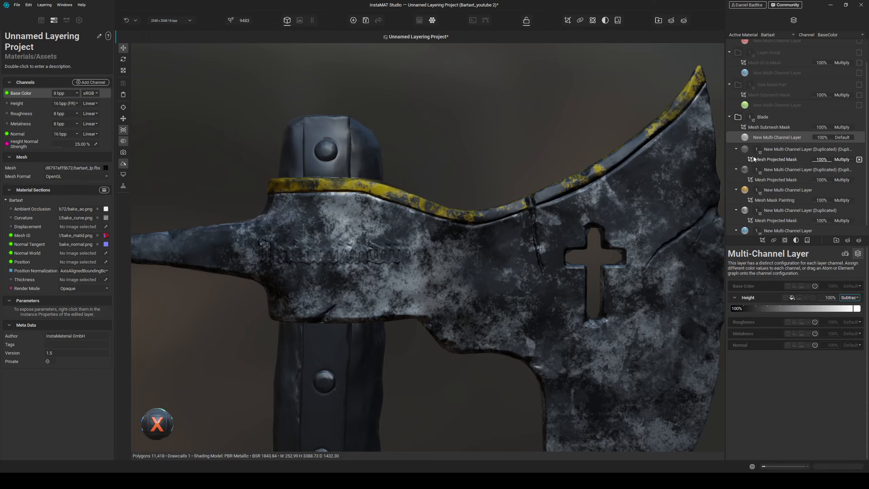
# - Add a Mesh Projected Mask to the new layer using the Grain Noise image
pyautogui.click(764, 240)
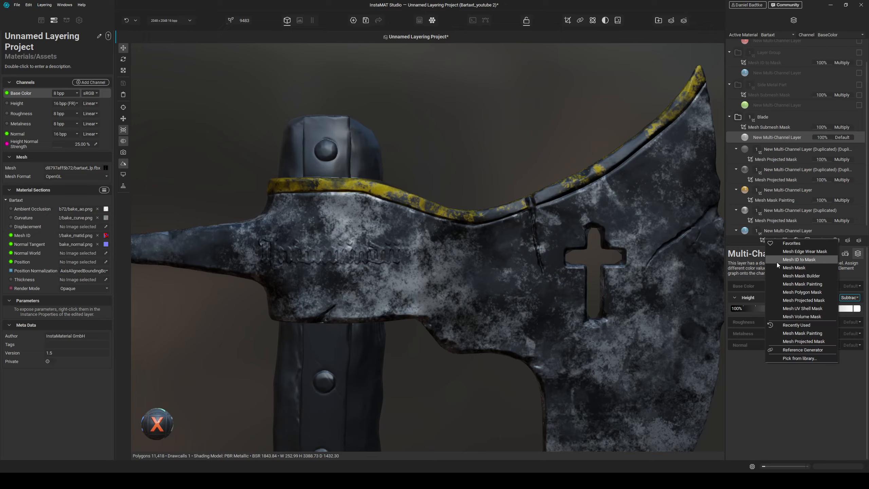
pyautogui.click(804, 299)
pyautogui.click(851, 297)
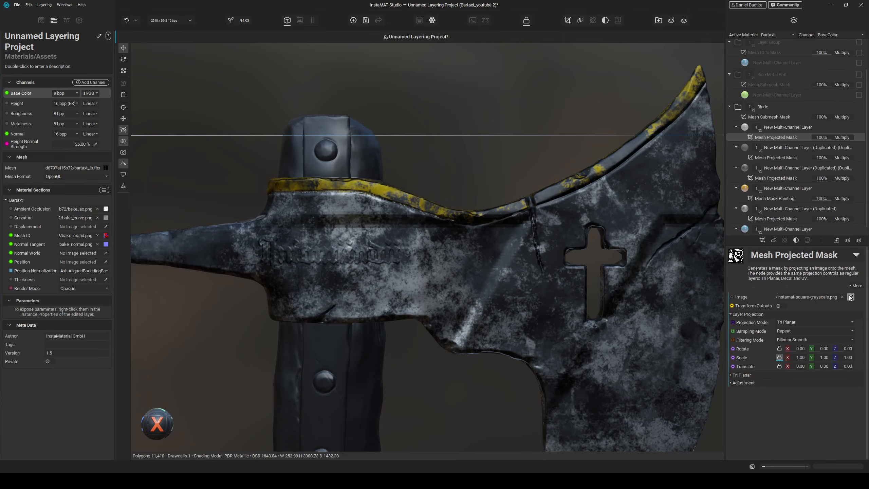
pyautogui.write('grain')
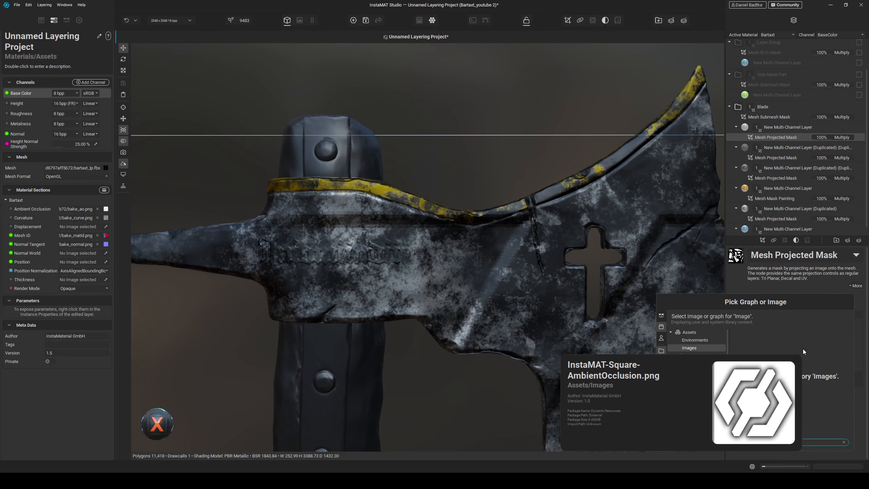
pyautogui.click(786, 388)
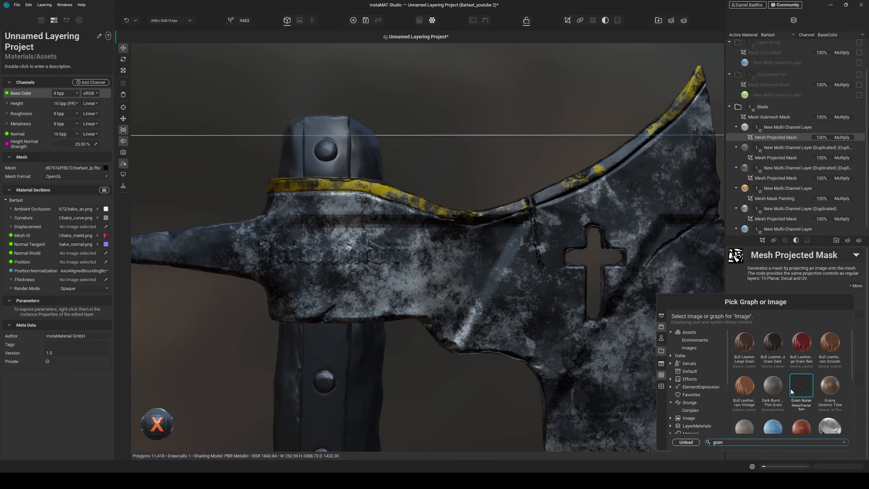
pyautogui.click(798, 390)
# - Enable the new layer's roughness channel at 100% and lower its height strength to 12%
pyautogui.moveTo(524, 284)
pyautogui.keyDown('alt'); pyautogui.mouseDown()
pyautogui.moveTo(535, 295)
pyautogui.moveTo(528, 326)
pyautogui.moveTo(541, 280)
pyautogui.mouseUp(); pyautogui.keyUp('alt')
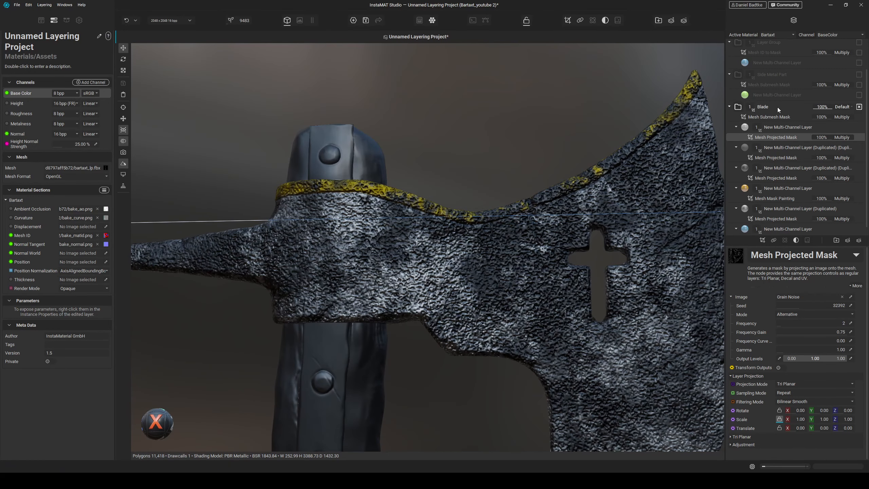
pyautogui.click(777, 126)
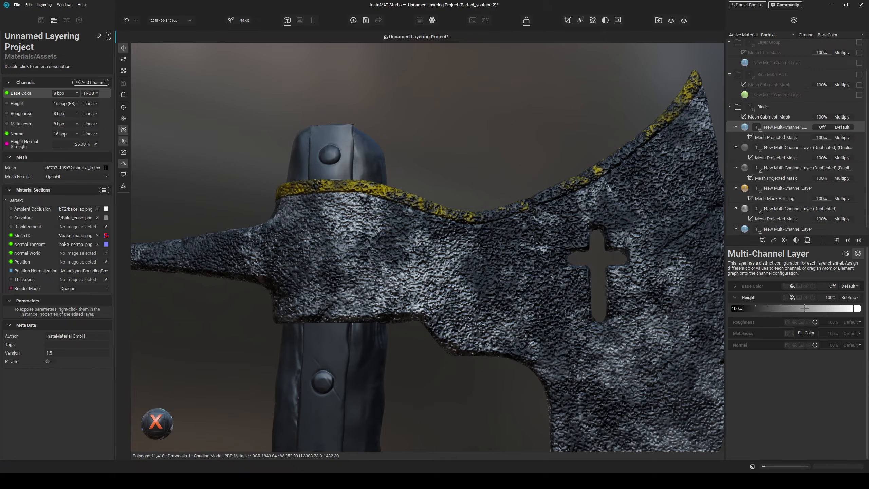
pyautogui.click(793, 323)
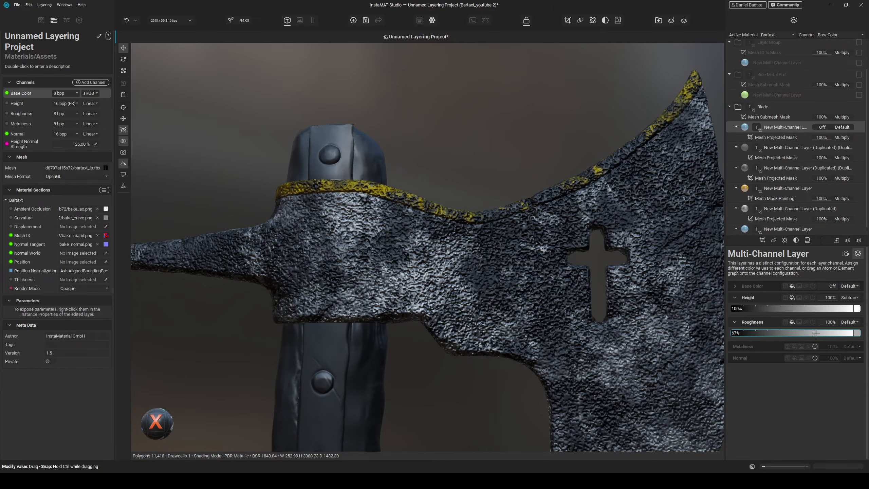
pyautogui.moveTo(807, 308); pyautogui.dragTo(750, 309)
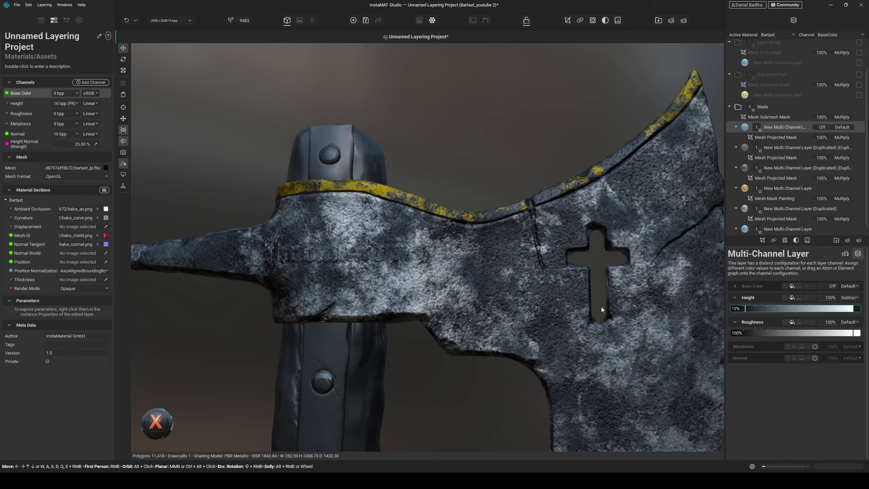
# - Add a second Mesh Projected Mask to the top blade layer using the Clouds Heavy image
pyautogui.keyDown('alt'); pyautogui.moveTo(602, 307); pyautogui.dragTo(574, 302); pyautogui.keyUp('alt')
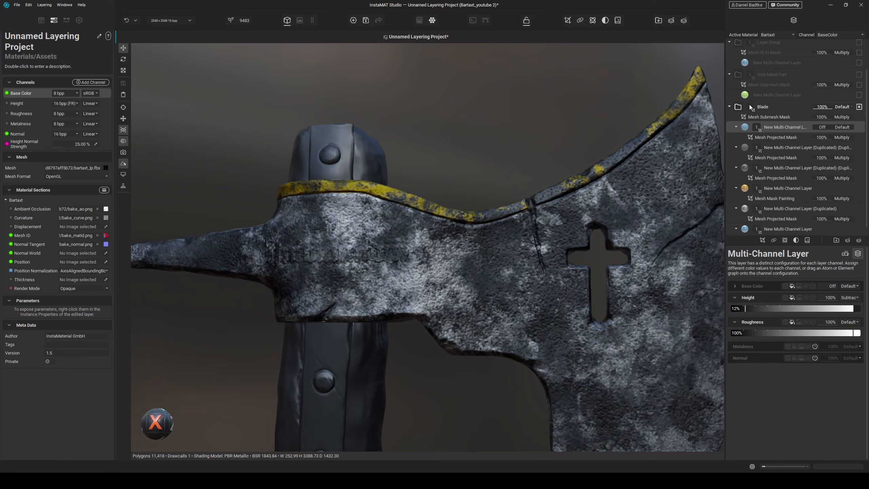
pyautogui.click(762, 240)
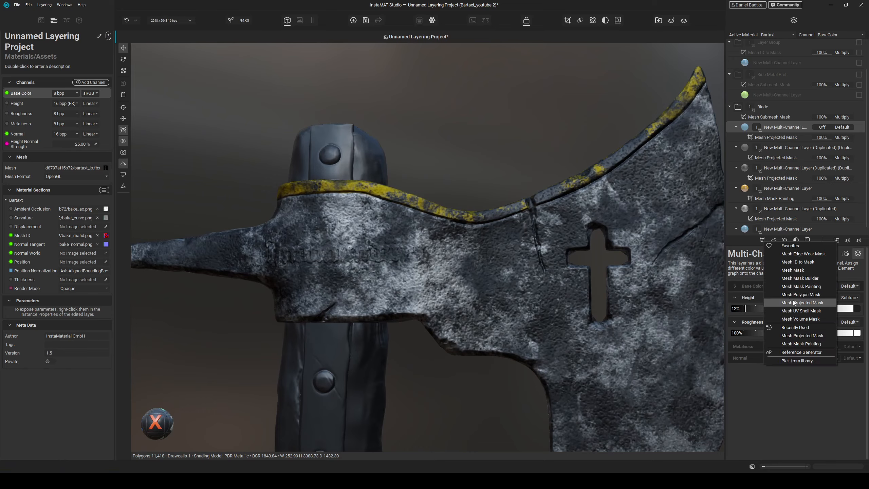
pyautogui.click(807, 302)
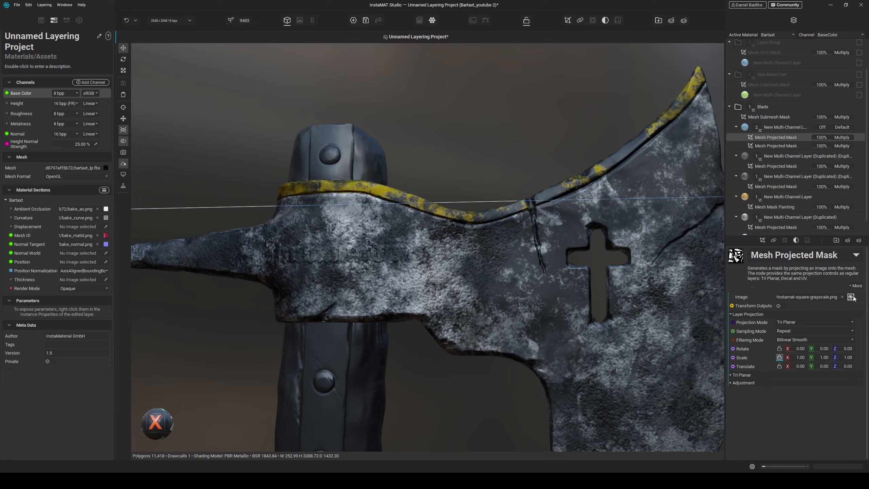
pyautogui.click(796, 329)
pyautogui.write('clouds')
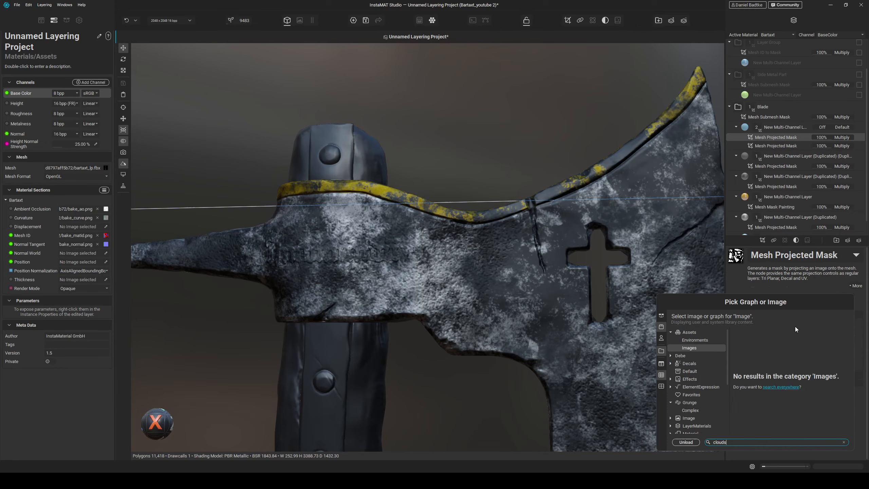
pyautogui.click(774, 388)
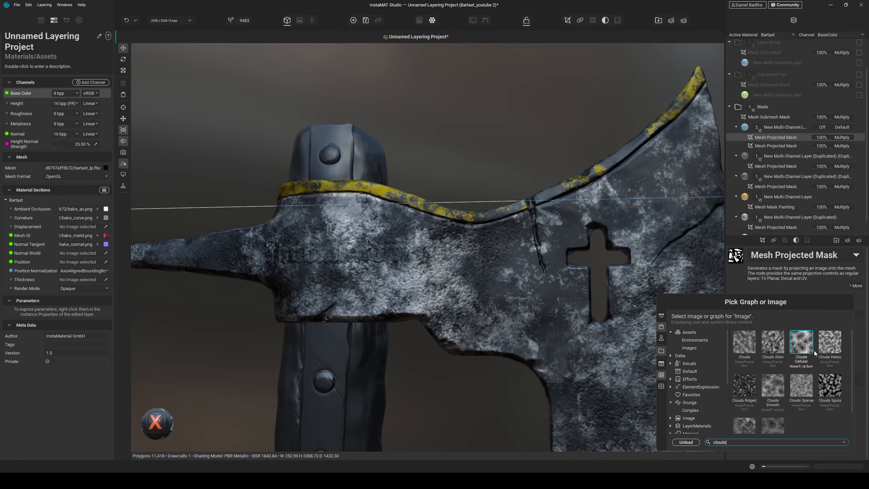
pyautogui.click(825, 349)
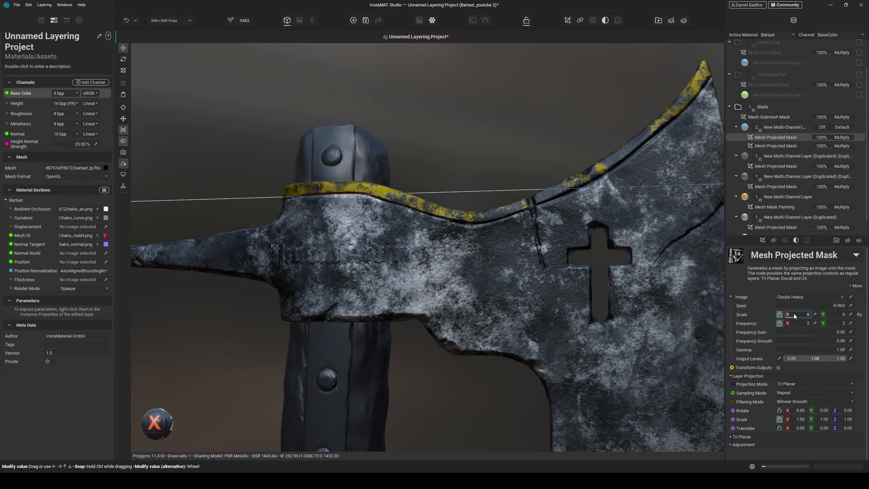
# - Set the Clouds Heavy mask's adjustment contrast to -0.09
pyautogui.moveTo(658, 339)
pyautogui.keyDown('alt'); pyautogui.mouseDown()
pyautogui.moveTo(566, 322)
pyautogui.moveTo(644, 346)
pyautogui.mouseUp(); pyautogui.keyUp('alt')
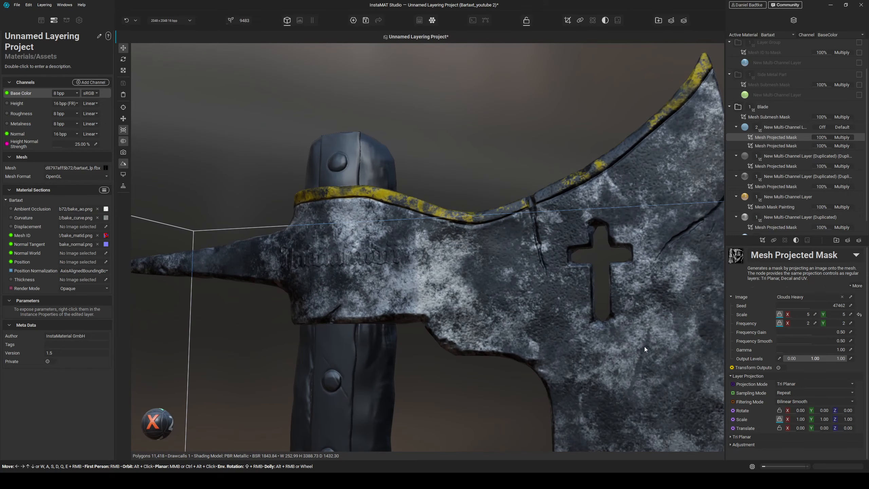
pyautogui.click(752, 444)
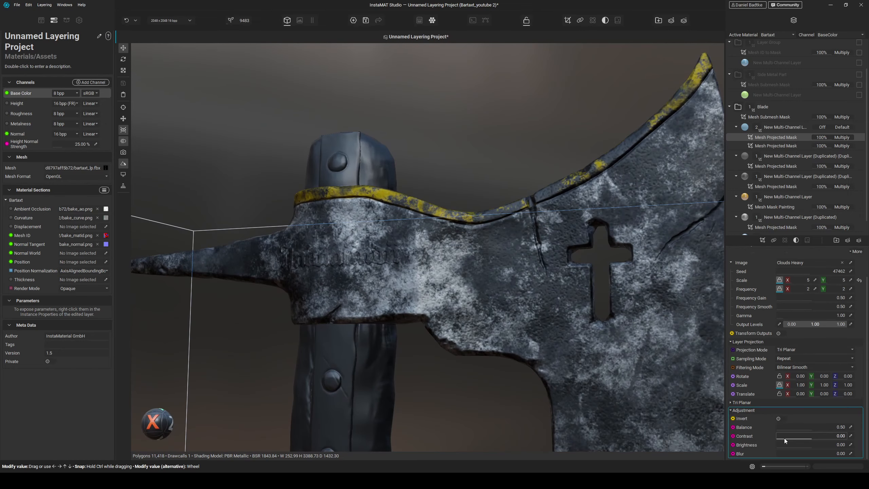
pyautogui.moveTo(812, 437)
pyautogui.mouseDown()
pyautogui.moveTo(833, 435)
pyautogui.moveTo(808, 436)
pyautogui.mouseUp()
# - Preview the roughness channel on the blade, then return to the material view and inspect it
pyautogui.scroll(-4, 605, 347)
pyautogui.keyDown('alt'); pyautogui.moveTo(605, 348); pyautogui.dragTo(490, 316); pyautogui.keyUp('alt')
pyautogui.scroll(4, 580, 361)
pyautogui.press('c')
pyautogui.press('c')
pyautogui.scroll(-4, 469, 311)
pyautogui.press('c')
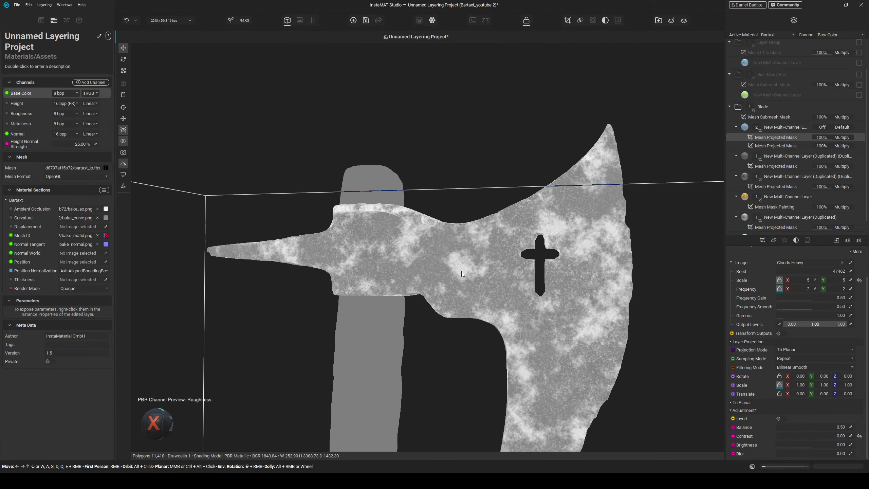
pyautogui.keyDown('alt'); pyautogui.moveTo(462, 271); pyautogui.dragTo(484, 287); pyautogui.keyUp('alt')
pyautogui.scroll(3, 445, 262)
pyautogui.scroll(4, 445, 262)
pyautogui.press('m')
pyautogui.scroll(-5, 458, 288)
pyautogui.keyDown('alt'); pyautogui.moveTo(522, 337); pyautogui.dragTo(472, 315); pyautogui.keyUp('alt')
pyautogui.keyDown('shift'); pyautogui.moveTo(472, 315); pyautogui.dragTo(460, 310, button='right'); pyautogui.keyUp('shift')
pyautogui.keyDown('alt'); pyautogui.moveTo(460, 310); pyautogui.dragTo(461, 264); pyautogui.keyUp('alt')
pyautogui.scroll(3, 463, 289)
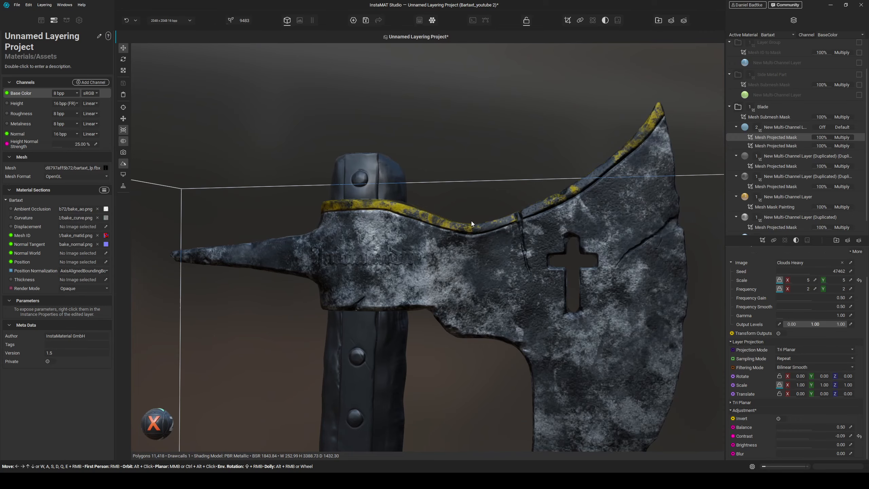
pyautogui.click(777, 127)
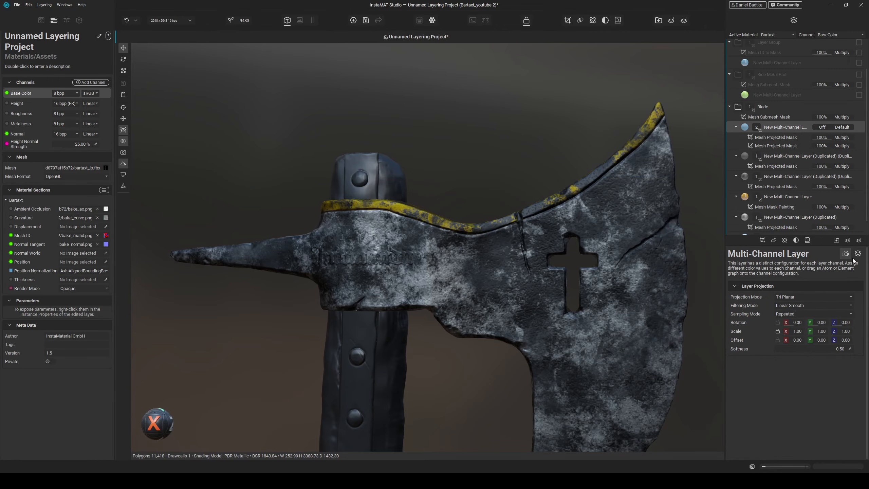
pyautogui.click(836, 240)
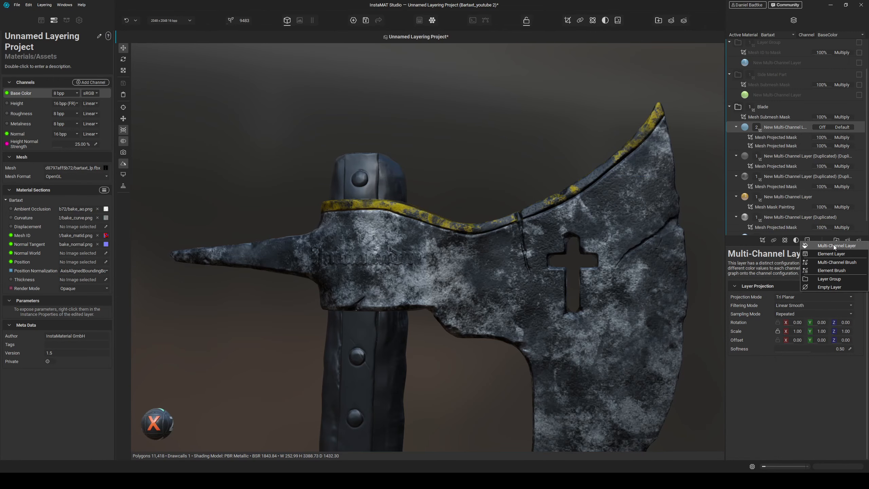
pyautogui.click(834, 245)
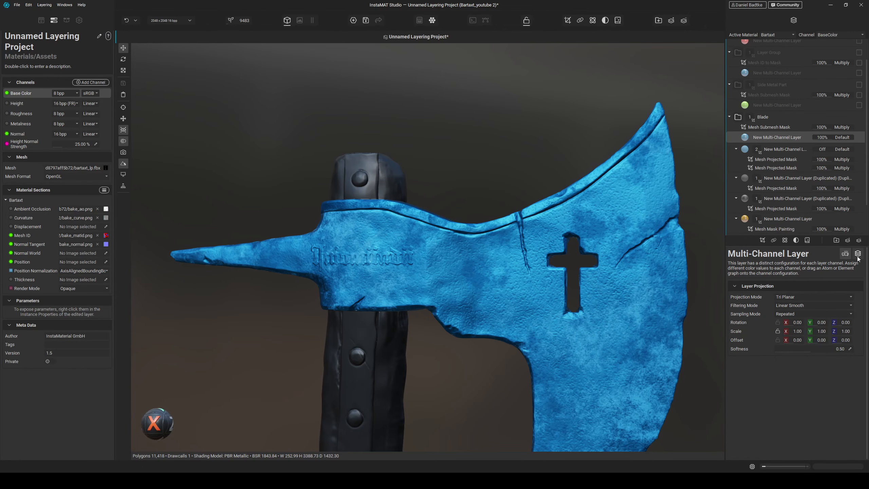
pyautogui.press('BackSpace')
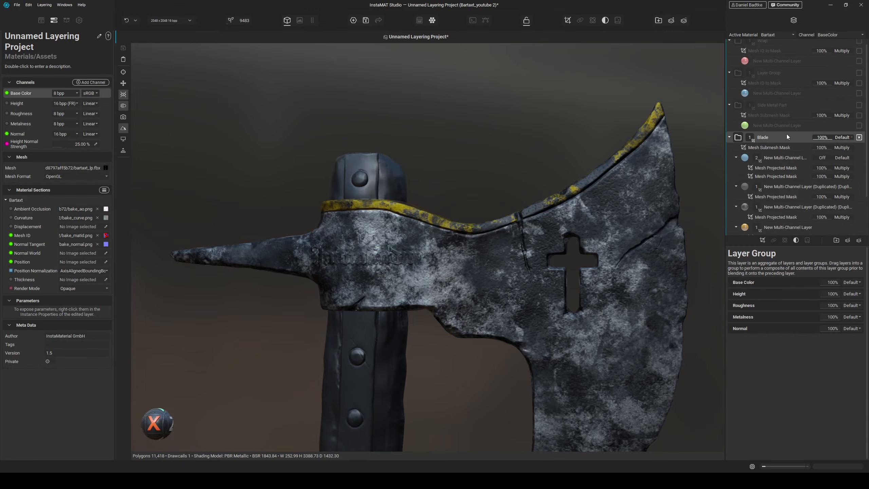
# - Duplicate the top multi-channel layer in the Blade group
pyautogui.click(784, 159)
pyautogui.rightClick(784, 158)
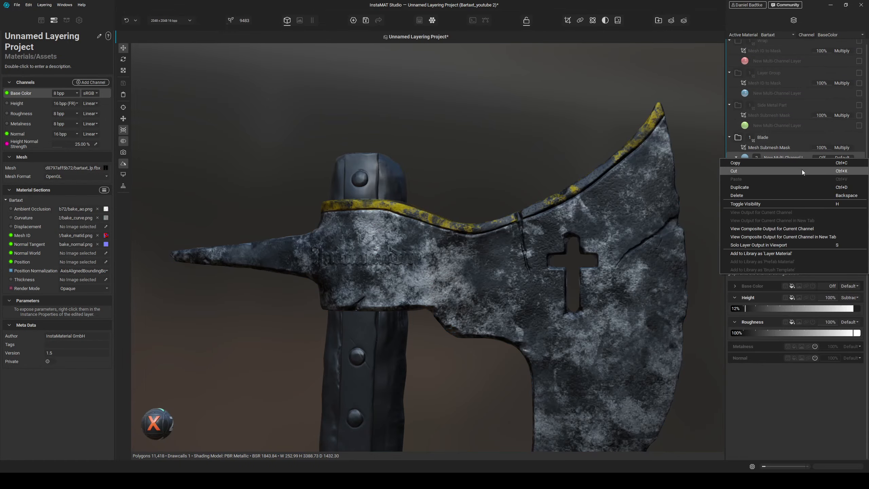
pyautogui.click(767, 187)
# - Replace the duplicated layer's Grain Noise mask image with Scratches 3
pyautogui.click(778, 149)
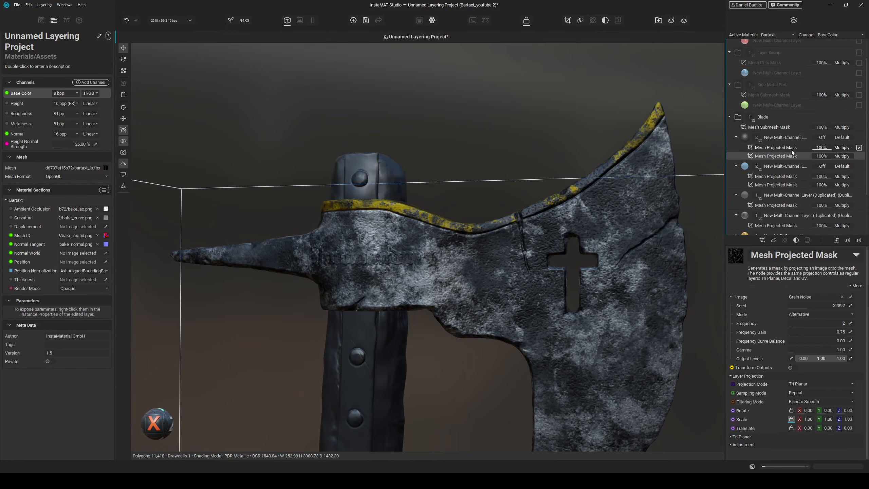
pyautogui.click(791, 149)
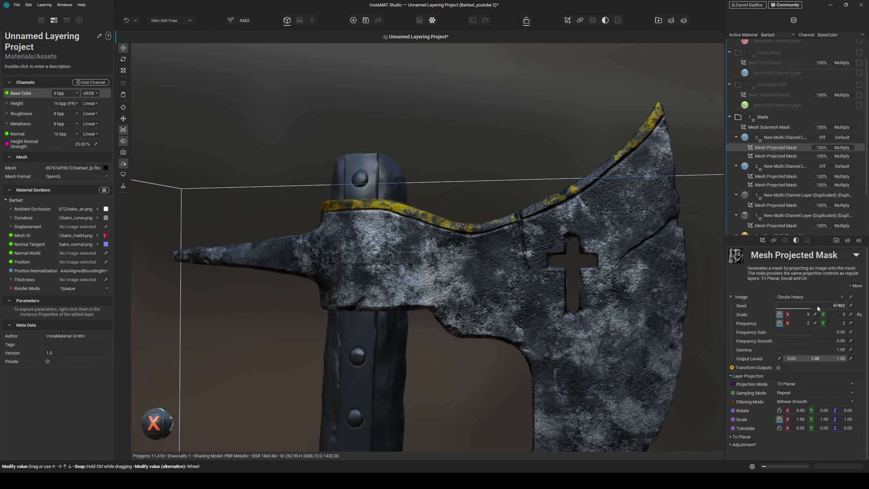
pyautogui.click(778, 156)
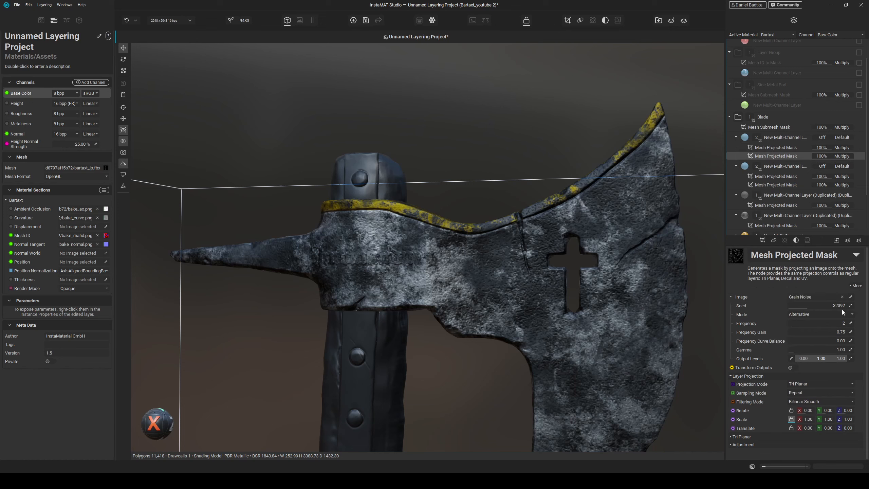
pyautogui.click(841, 296)
pyautogui.click(851, 296)
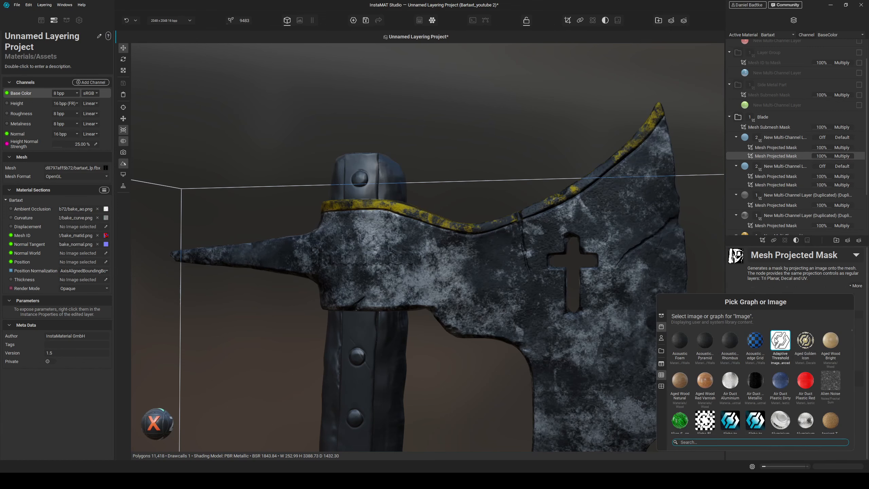
pyautogui.write('scrach')
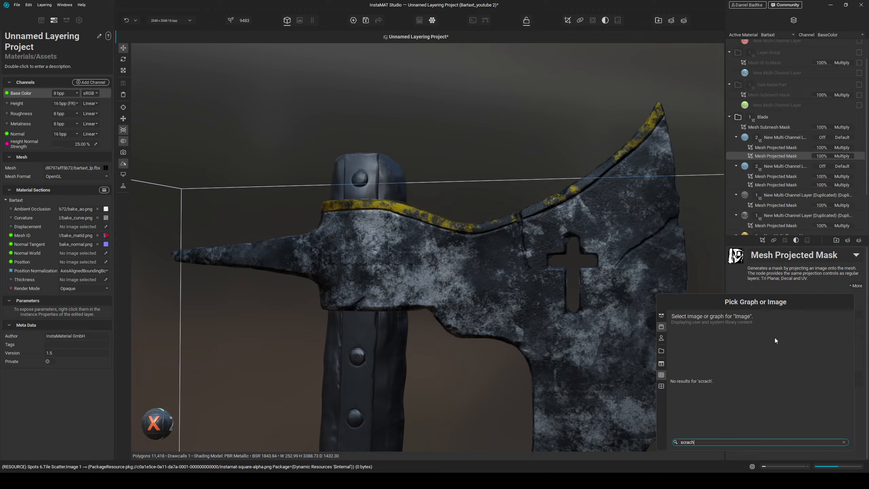
pyautogui.press('BackSpace')
pyautogui.press('BackSpace')
pyautogui.write('tche')
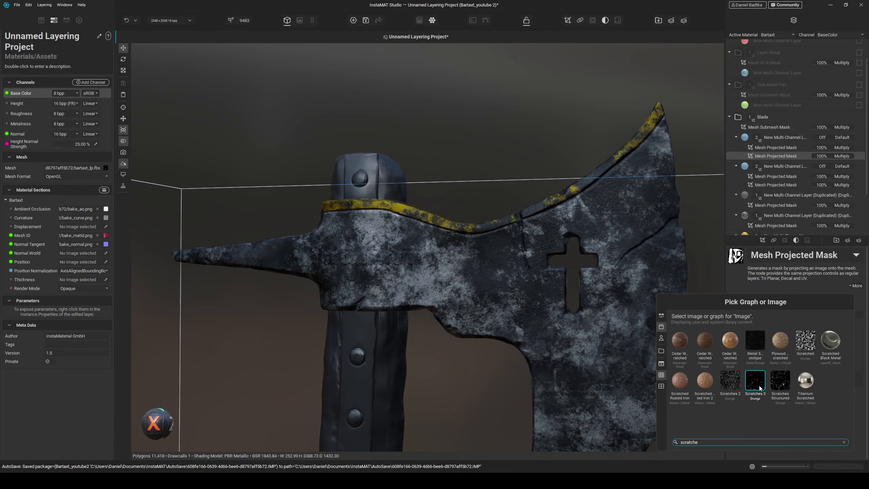
pyautogui.click(754, 380)
# - Set the Scratches 3 mask's scale to 10 and its density to 1.00
pyautogui.keyDown('alt'); pyautogui.moveTo(632, 300); pyautogui.dragTo(637, 333); pyautogui.keyUp('alt')
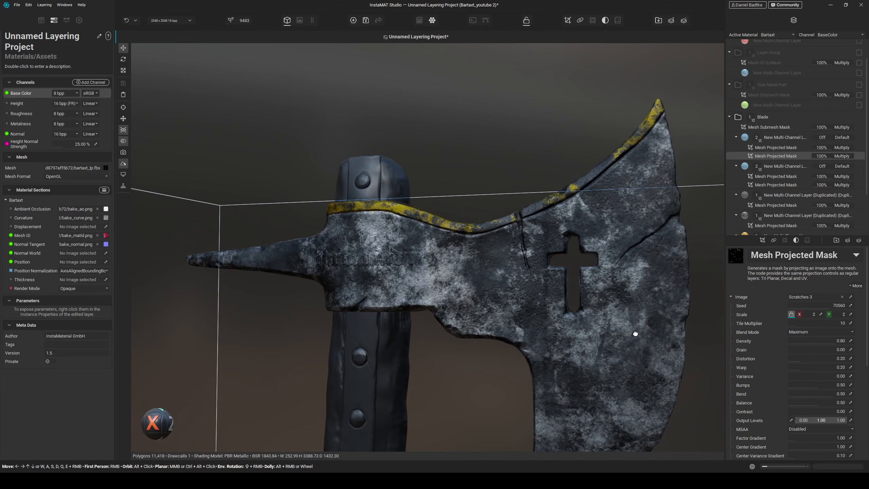
pyautogui.keyDown('alt'); pyautogui.moveTo(599, 310); pyautogui.dragTo(701, 313); pyautogui.keyUp('alt')
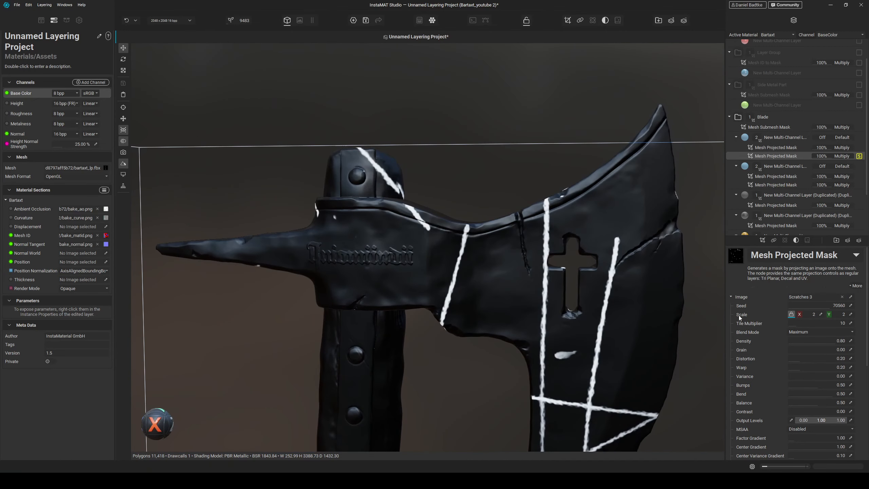
pyautogui.moveTo(803, 313); pyautogui.dragTo(809, 315)
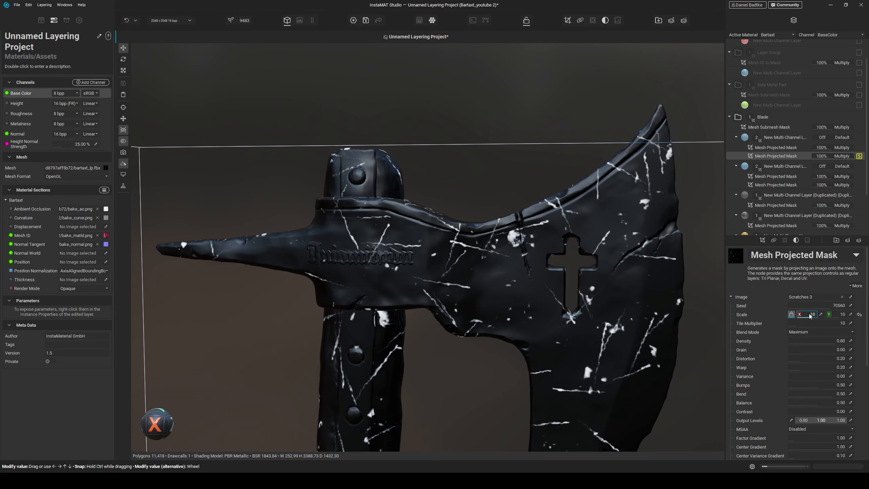
pyautogui.scroll(-1, 835, 341)
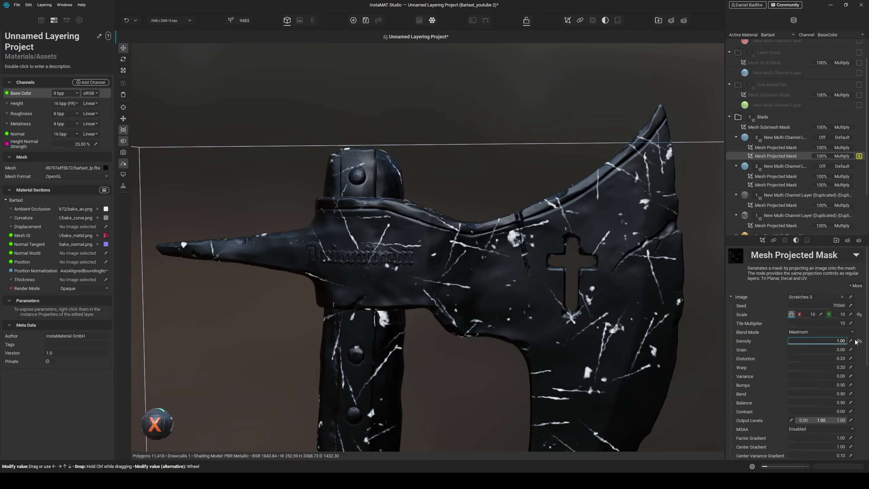
pyautogui.scroll(5, 834, 341)
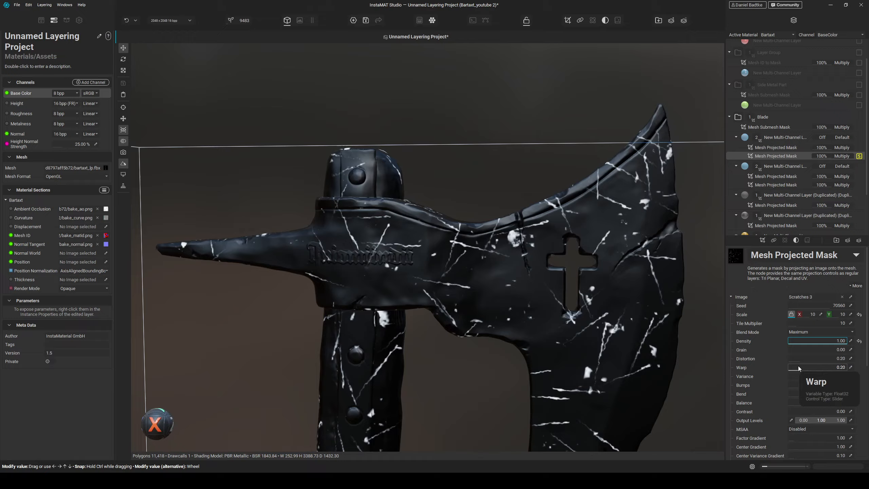
# - Set the scratches' bumps to 0 and length variance to 0.29
pyautogui.moveTo(806, 386); pyautogui.dragTo(755, 386)
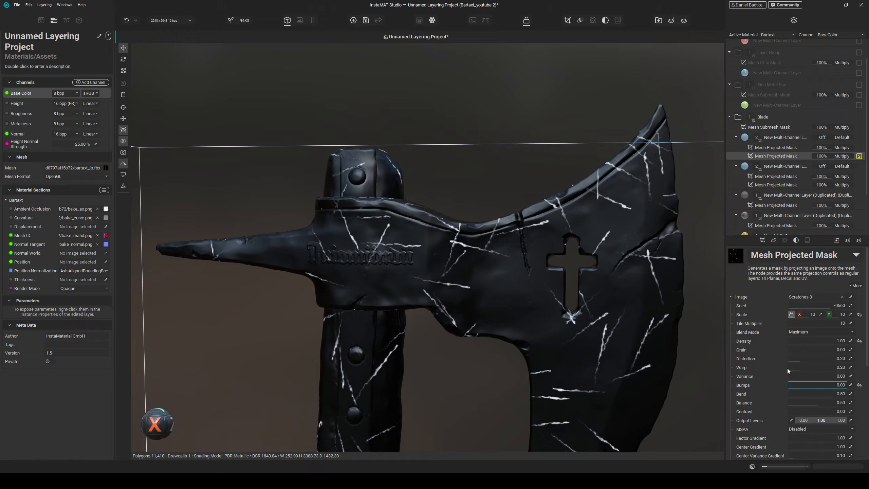
pyautogui.scroll(-2, 764, 407)
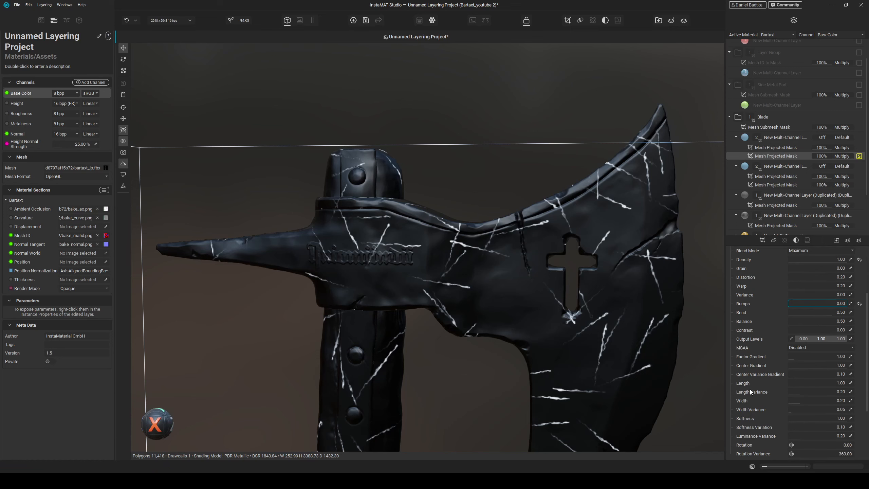
pyautogui.moveTo(799, 393); pyautogui.dragTo(805, 392)
# - Set the scratches' length to 3
pyautogui.doubleClick(846, 383)
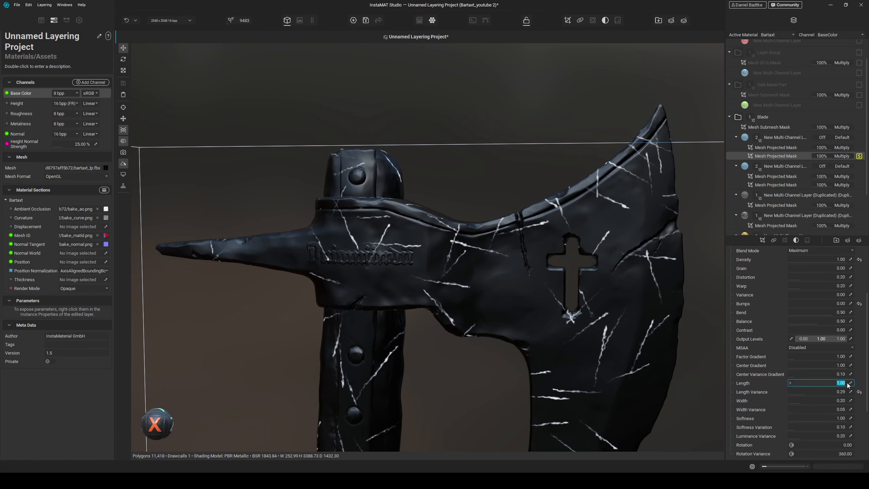
pyautogui.write('3')
pyautogui.press('Return')
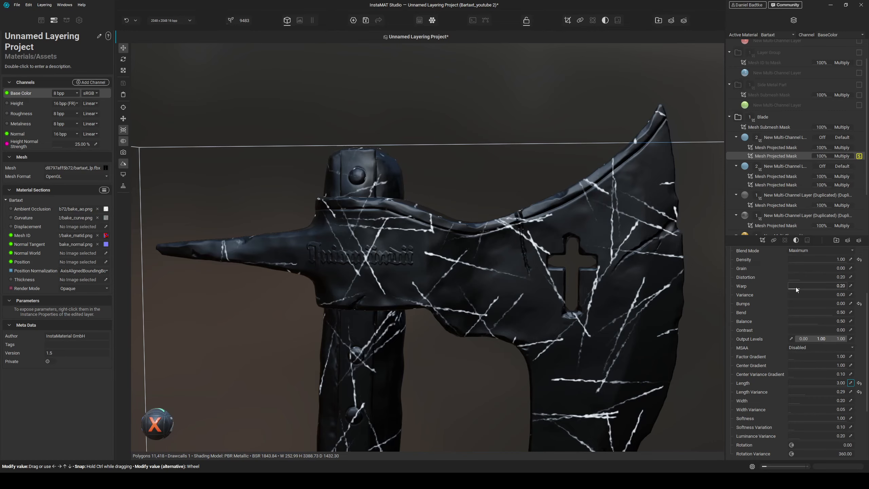
# - Set the scratches' warp to 0.15 and distortion to 0.07
pyautogui.moveTo(795, 287); pyautogui.dragTo(795, 286)
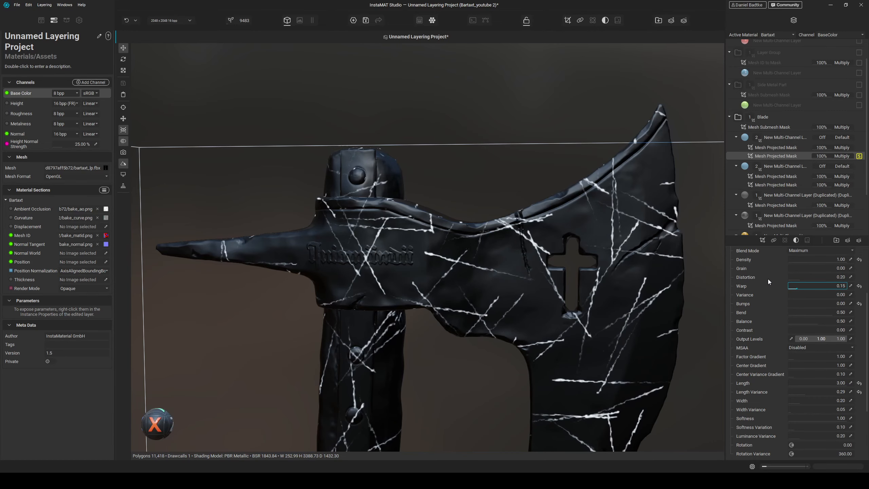
pyautogui.scroll(1, 756, 290)
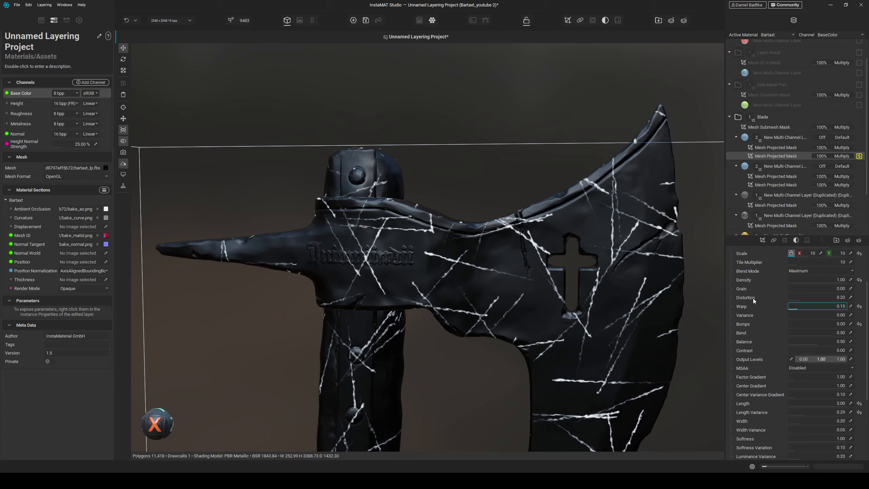
pyautogui.scroll(-2, 753, 298)
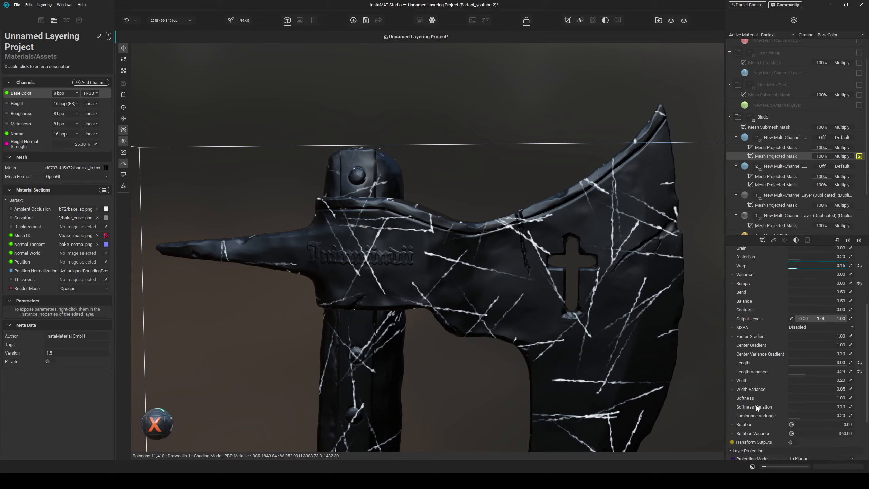
pyautogui.scroll(3, 757, 415)
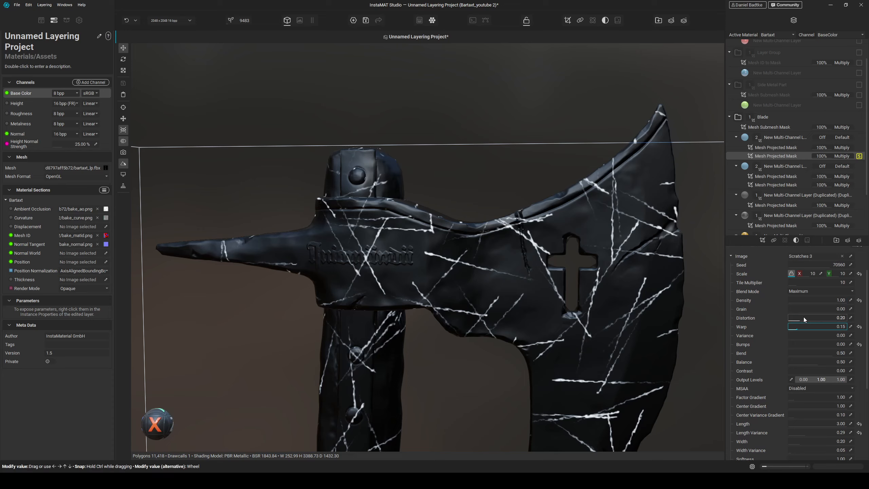
pyautogui.moveTo(794, 320); pyautogui.dragTo(792, 318)
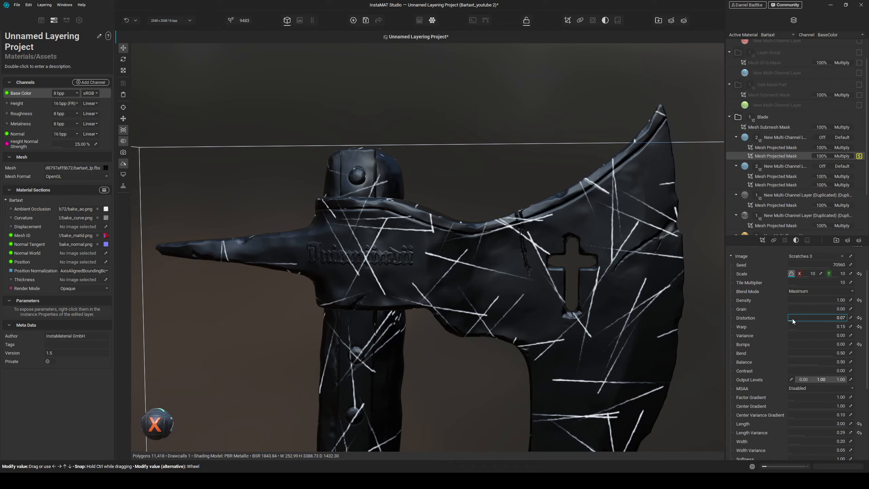
# - Set the scratches' center gradient to 0.5, center variance gradient to 0.49 and width to 0.15
pyautogui.scroll(-3, 752, 350)
pyautogui.scroll(-3, 751, 339)
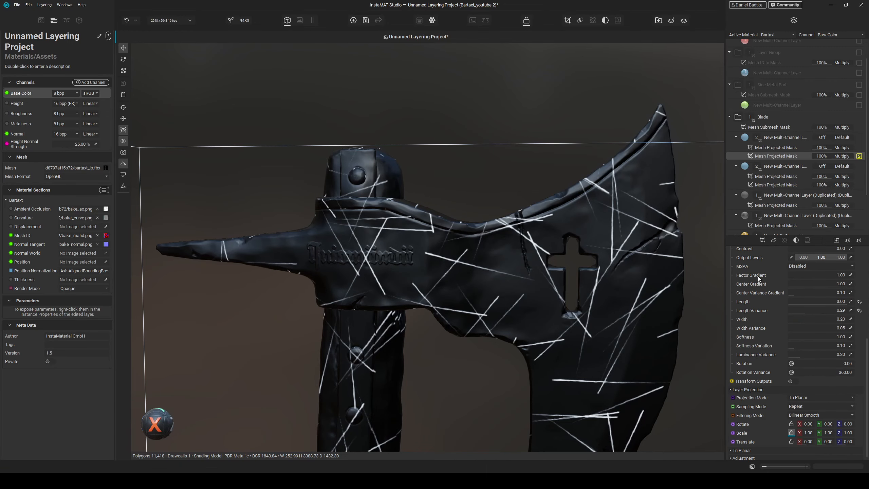
pyautogui.scroll(1, 758, 281)
pyautogui.click(851, 304)
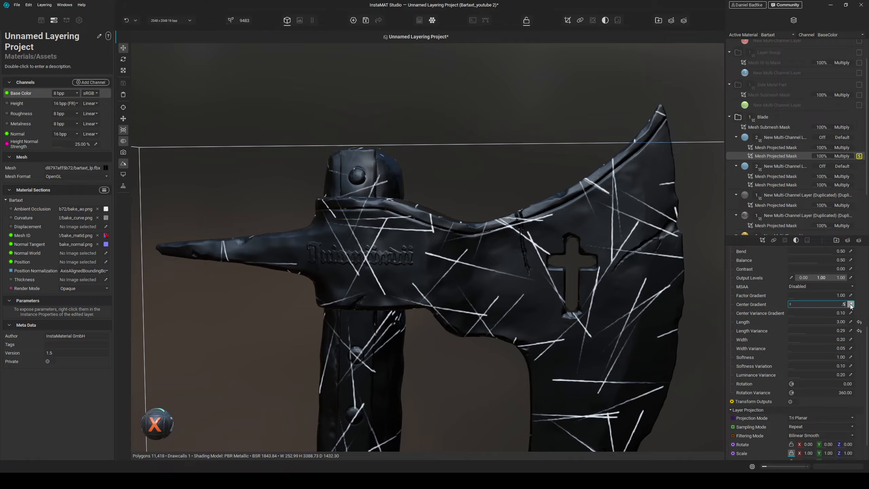
pyautogui.write('.5')
pyautogui.press('Return')
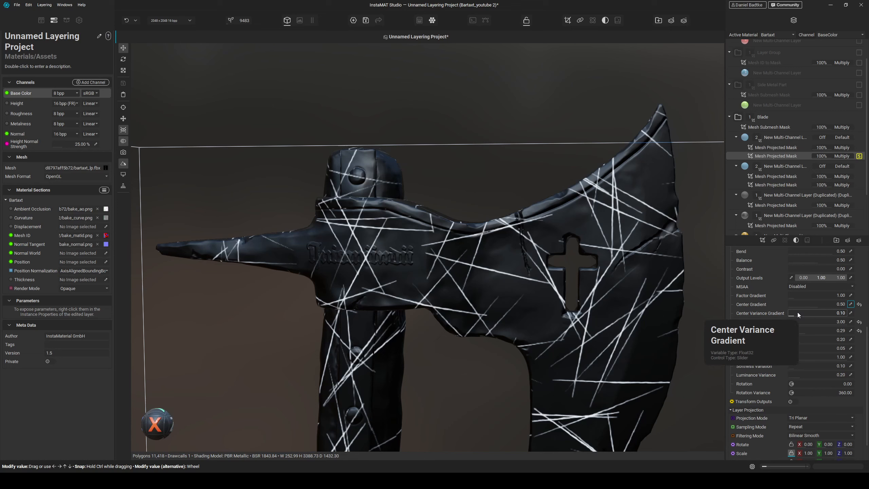
pyautogui.moveTo(795, 314); pyautogui.dragTo(797, 339)
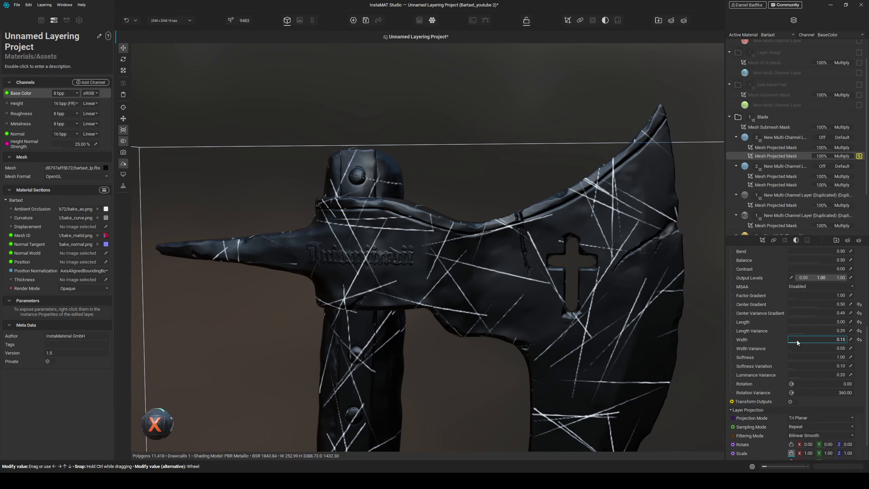
# - Return to the full material view and set the scratch layer's height strength to 14%
pyautogui.keyDown('alt'); pyautogui.moveTo(531, 249); pyautogui.dragTo(559, 230); pyautogui.keyUp('alt')
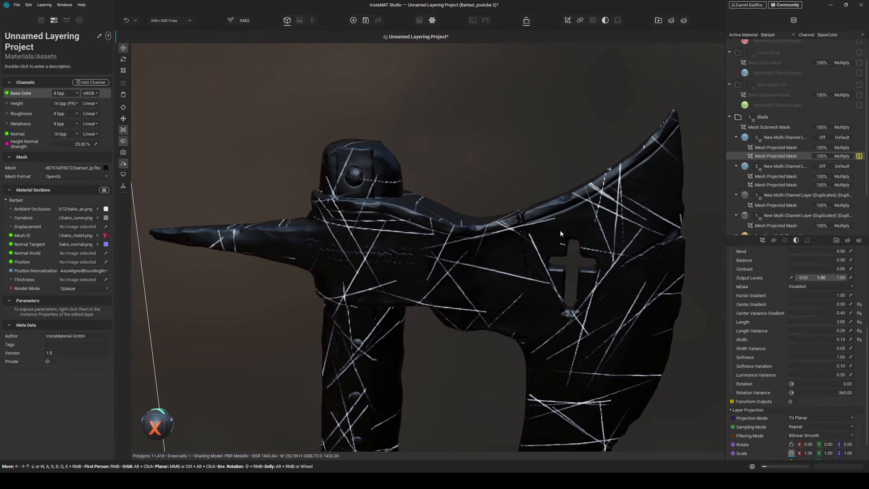
pyautogui.press('s')
pyautogui.moveTo(495, 250)
pyautogui.keyDown('alt'); pyautogui.mouseDown()
pyautogui.moveTo(465, 243)
pyautogui.moveTo(482, 250)
pyautogui.mouseUp(); pyautogui.keyUp('alt')
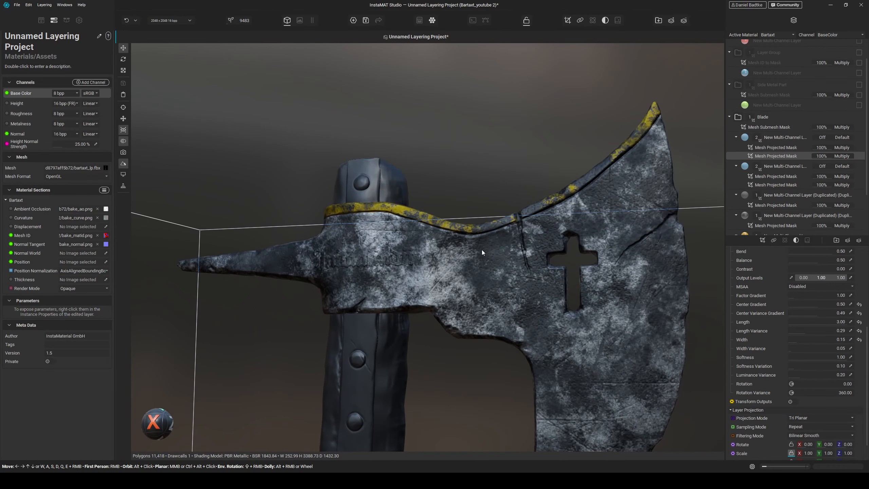
pyautogui.scroll(2, 483, 252)
pyautogui.moveTo(484, 252); pyautogui.dragTo(507, 264, button='middle')
pyautogui.click(769, 136)
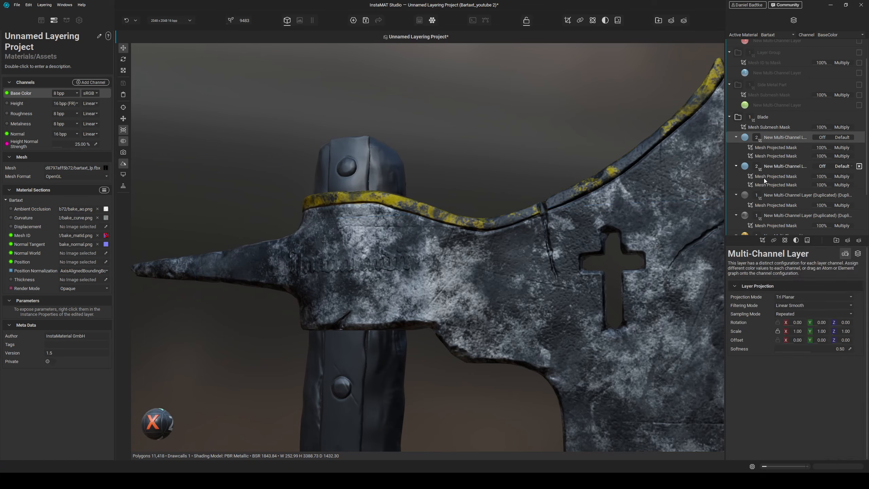
pyautogui.click(856, 254)
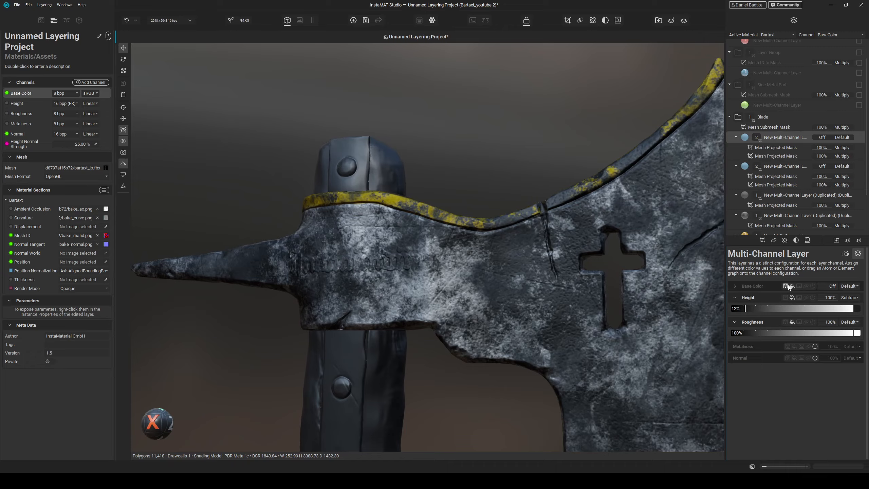
pyautogui.click(826, 332)
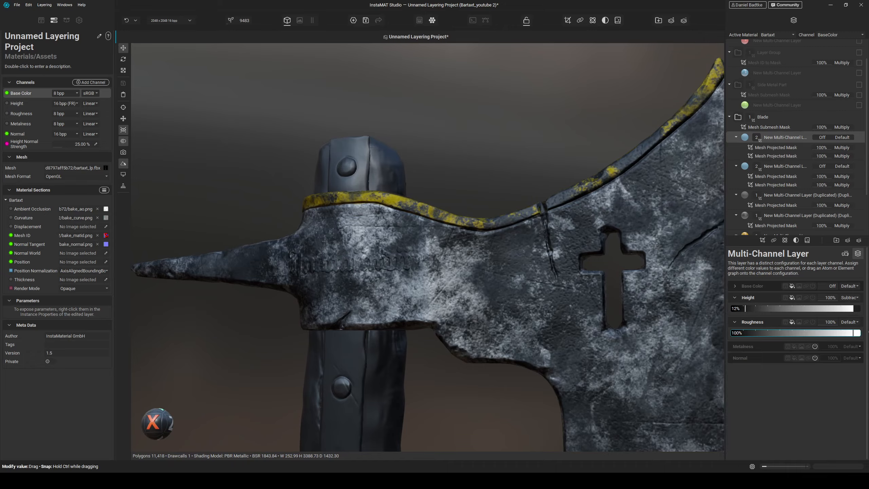
pyautogui.moveTo(745, 308); pyautogui.dragTo(751, 309)
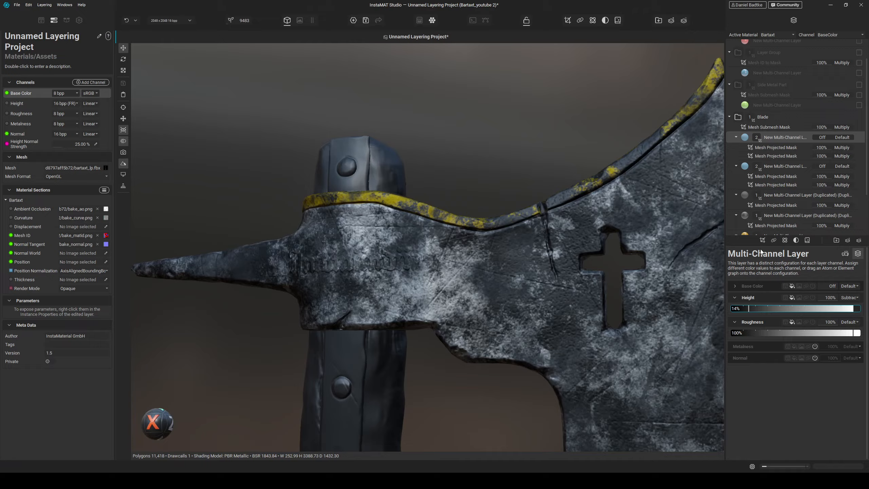
# - Enable the scratch layer's base color channel with a slightly darkened color at 100% opacity
pyautogui.click(812, 286)
pyautogui.click(793, 286)
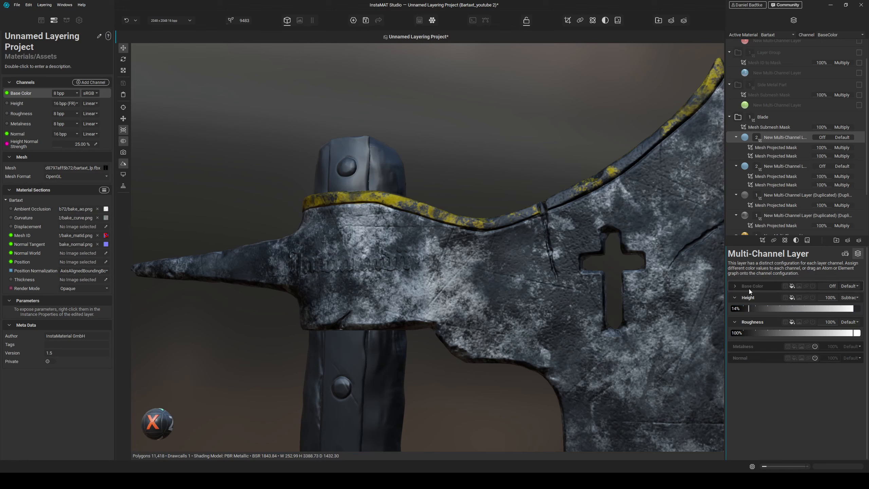
pyautogui.click(857, 296)
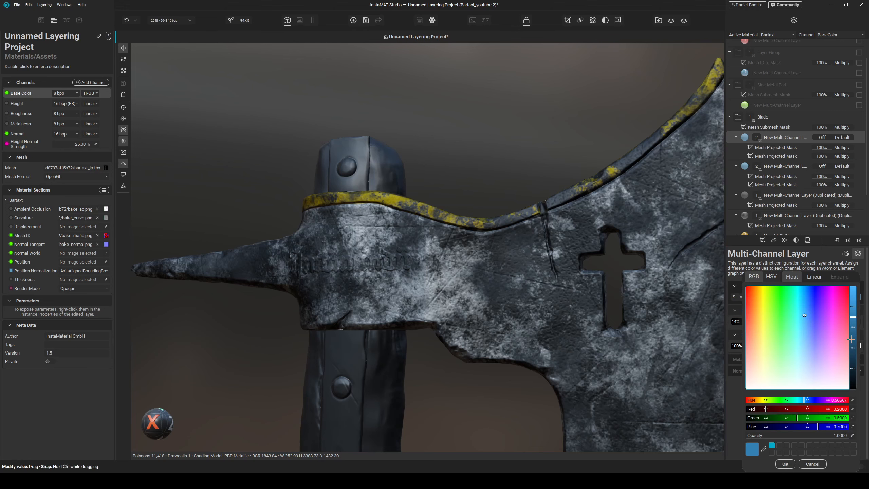
pyautogui.moveTo(855, 343)
pyautogui.mouseDown()
pyautogui.moveTo(855, 360)
pyautogui.moveTo(855, 348)
pyautogui.mouseUp()
pyautogui.click(785, 462)
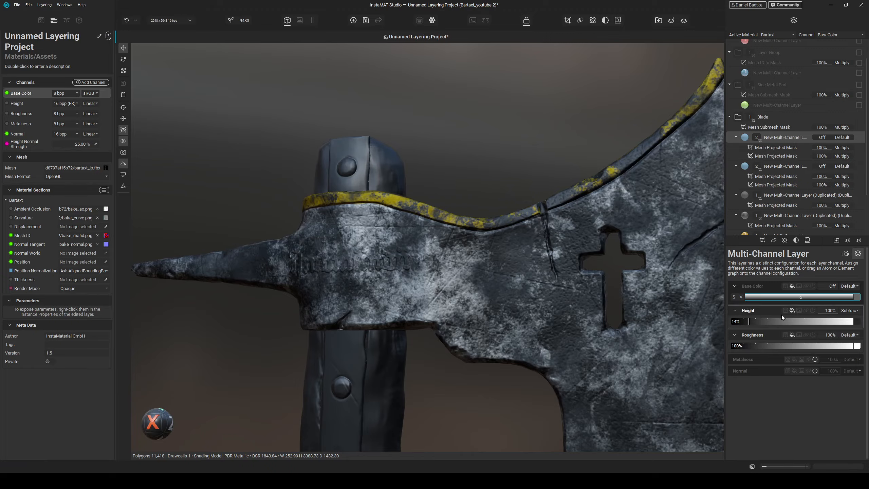
pyautogui.moveTo(831, 286); pyautogui.dragTo(846, 287)
# - Examine the scratch detail across the blade from several angles
pyautogui.moveTo(643, 267)
pyautogui.keyDown('alt'); pyautogui.mouseDown()
pyautogui.moveTo(609, 279)
pyautogui.moveTo(623, 266)
pyautogui.moveTo(645, 264)
pyautogui.moveTo(638, 275)
pyautogui.mouseUp(); pyautogui.keyUp('alt')
pyautogui.scroll(-5, 625, 278)
pyautogui.scroll(4, 499, 256)
pyautogui.keyDown('alt'); pyautogui.moveTo(498, 257); pyautogui.dragTo(467, 278); pyautogui.keyUp('alt')
pyautogui.moveTo(482, 324); pyautogui.dragTo(484, 297, button='middle')
pyautogui.scroll(3, 456, 252)
pyautogui.keyDown('alt'); pyautogui.moveTo(456, 253); pyautogui.dragTo(495, 276); pyautogui.keyUp('alt')
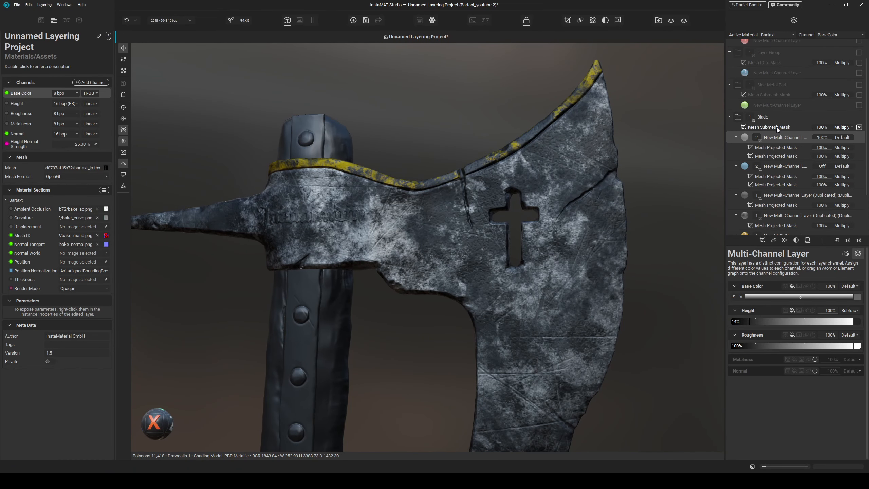
pyautogui.keyDown('alt'); pyautogui.moveTo(405, 238); pyautogui.dragTo(411, 241); pyautogui.keyUp('alt')
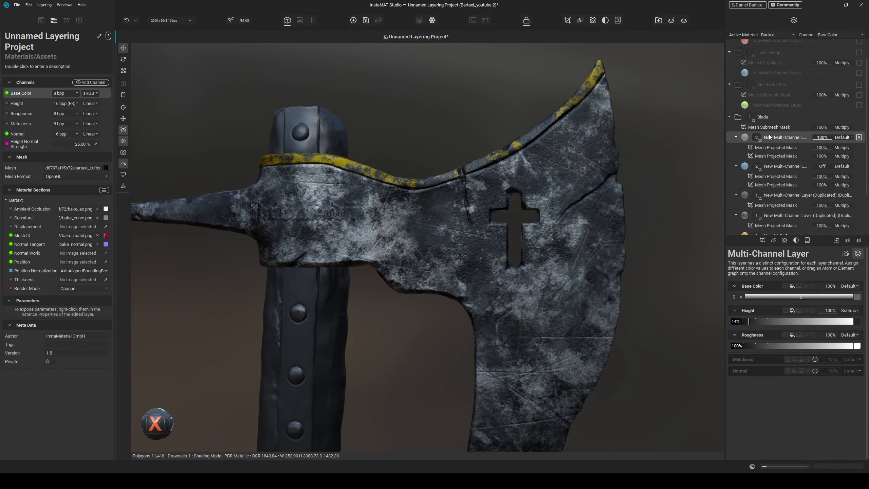
# - Add a new multi-channel layer to the Blade group with a light grey base color
pyautogui.click(848, 241)
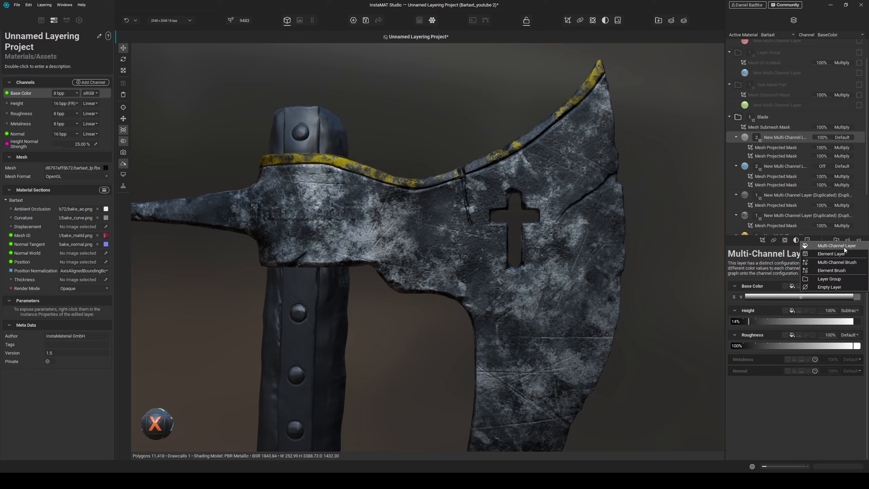
pyautogui.click(844, 246)
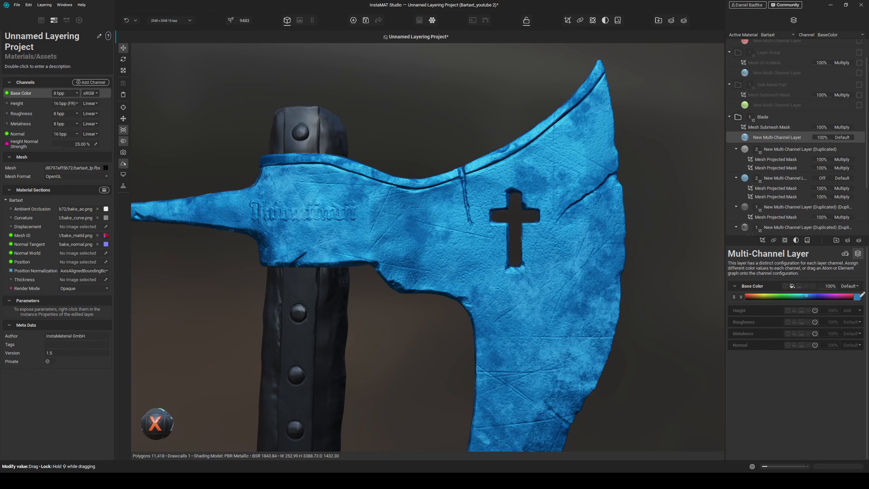
pyautogui.click(859, 296)
pyautogui.click(794, 389)
pyautogui.moveTo(853, 328)
pyautogui.mouseDown()
pyautogui.moveTo(853, 346)
pyautogui.moveTo(854, 334)
pyautogui.mouseUp()
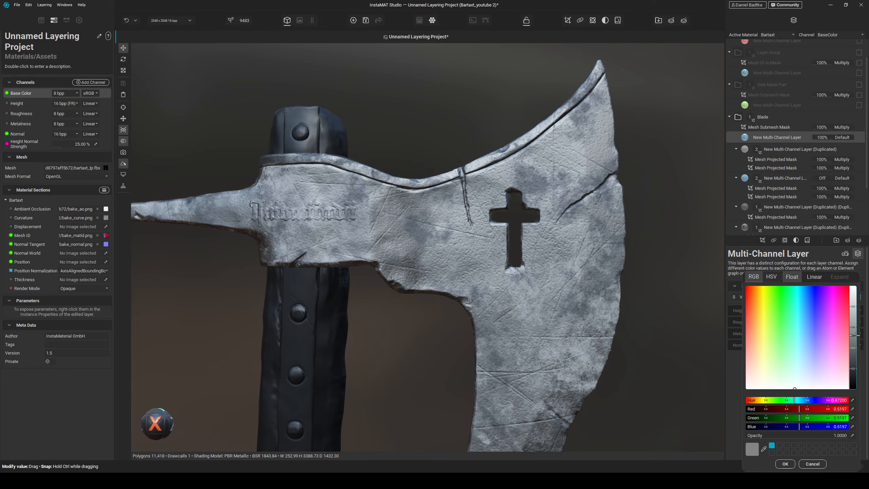
pyautogui.click(786, 463)
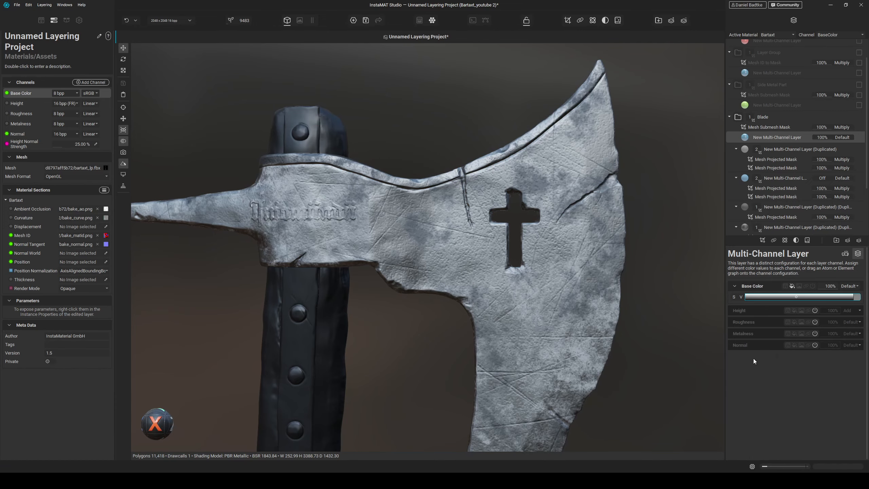
# - Add a Mesh Mask Builder mask to the new layer and raise its Ambient Occlusion opacity
pyautogui.click(762, 241)
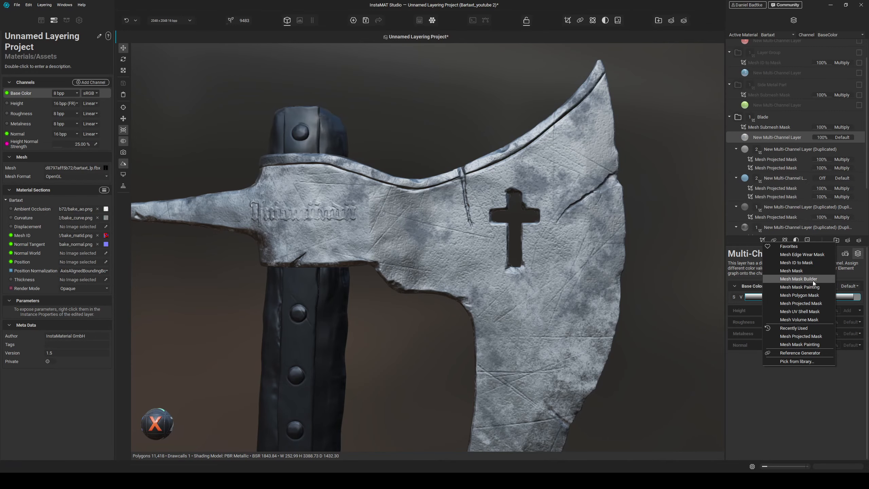
pyautogui.click(675, 277)
pyautogui.keyDown('alt'); pyautogui.moveTo(547, 289); pyautogui.dragTo(553, 289); pyautogui.keyUp('alt')
pyautogui.scroll(3, 552, 288)
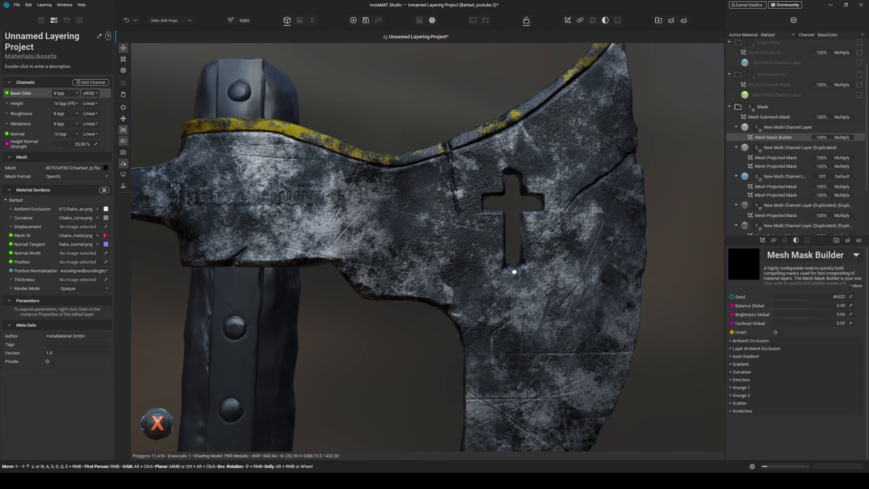
pyautogui.keyDown('alt'); pyautogui.moveTo(514, 272); pyautogui.dragTo(532, 278, button='middle'); pyautogui.keyUp('alt')
pyautogui.click(766, 340)
pyautogui.moveTo(802, 348); pyautogui.dragTo(824, 380)
pyautogui.click(771, 340)
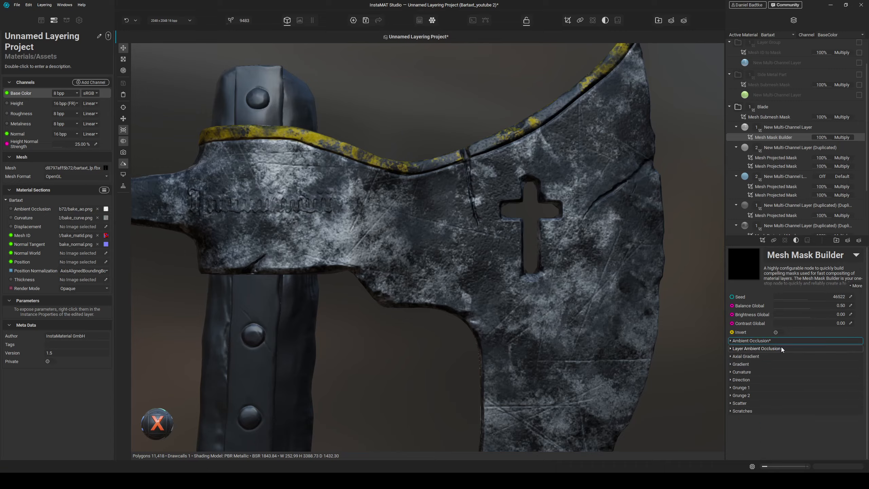
pyautogui.click(780, 348)
pyautogui.moveTo(809, 357); pyautogui.dragTo(830, 355)
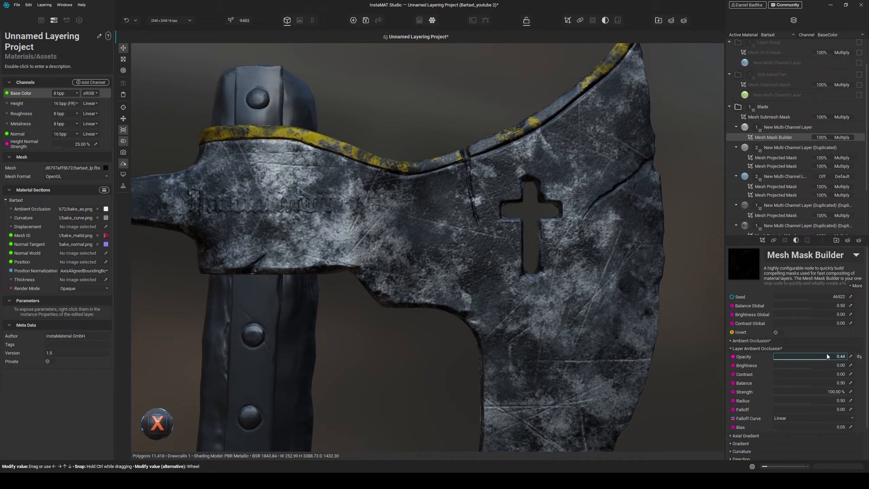
pyautogui.click(859, 356)
pyautogui.click(749, 348)
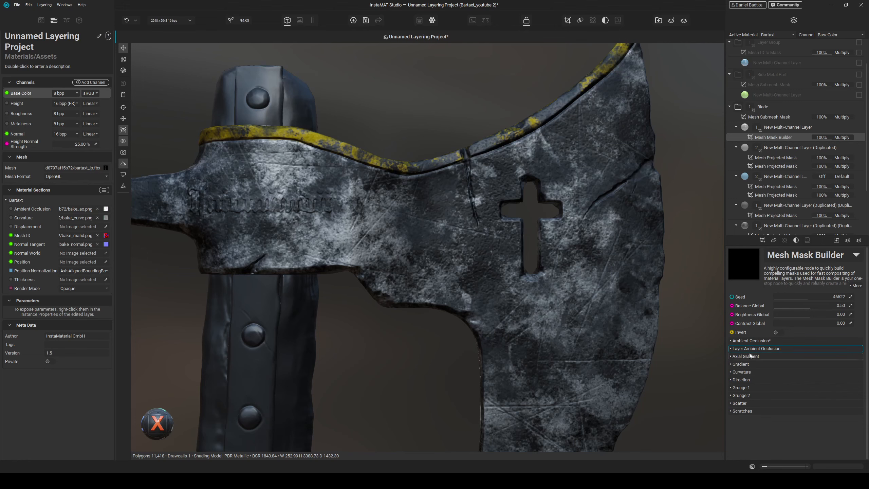
# - Enable the mask builder's Curvature component at full opacity
pyautogui.click(750, 372)
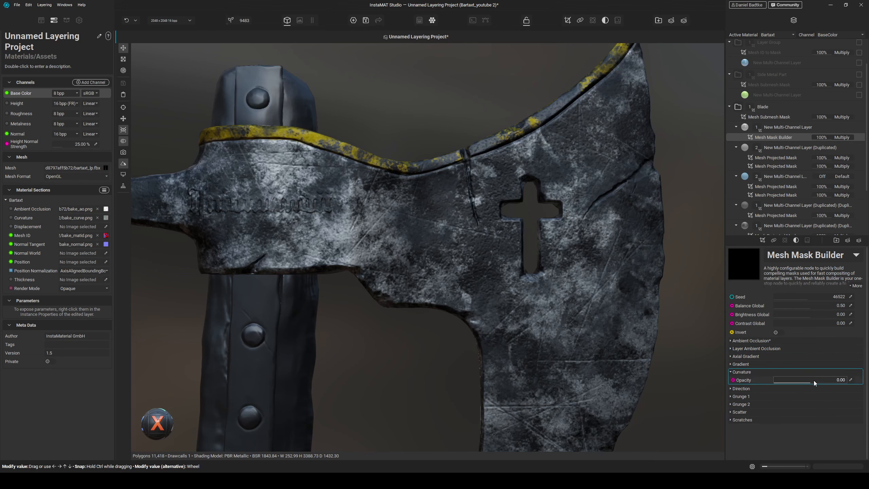
pyautogui.moveTo(813, 380); pyautogui.dragTo(857, 377)
pyautogui.moveTo(437, 227); pyautogui.dragTo(520, 243, button='middle')
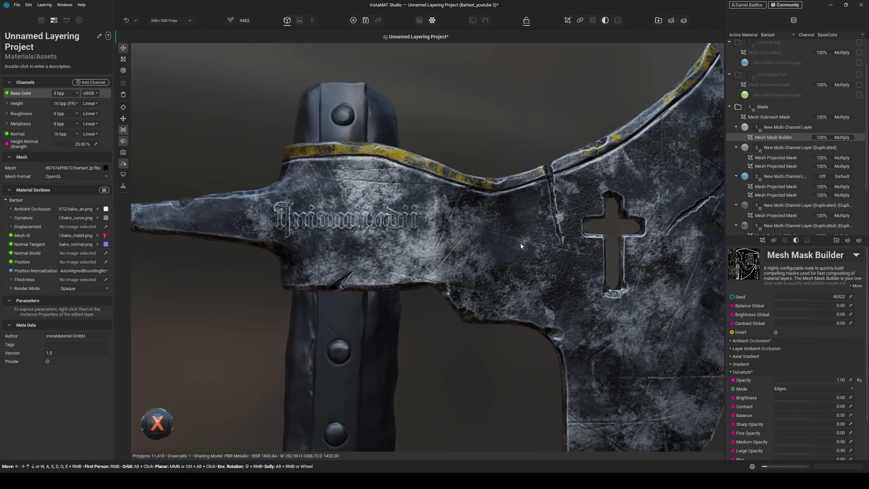
pyautogui.keyDown('alt'); pyautogui.moveTo(520, 243); pyautogui.dragTo(491, 227); pyautogui.keyUp('alt')
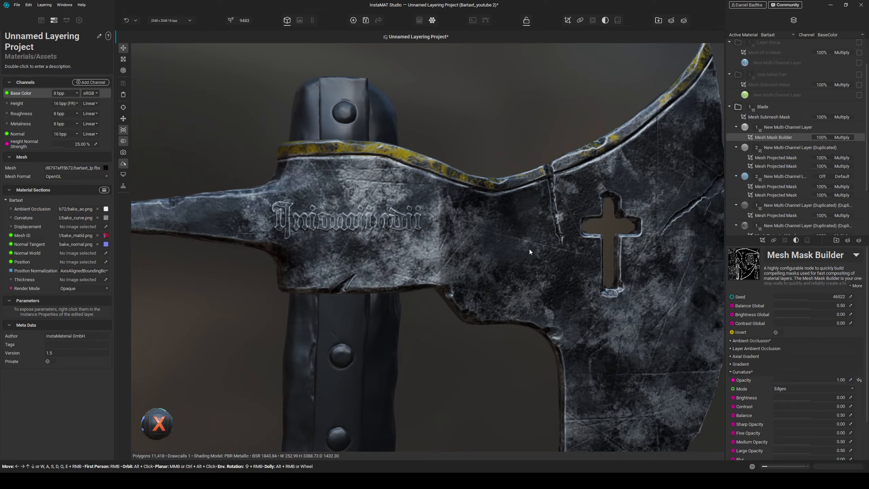
pyautogui.moveTo(529, 248)
pyautogui.keyDown('alt'); pyautogui.mouseDown()
pyautogui.moveTo(494, 240)
pyautogui.moveTo(531, 248)
pyautogui.mouseUp(); pyautogui.keyUp('alt')
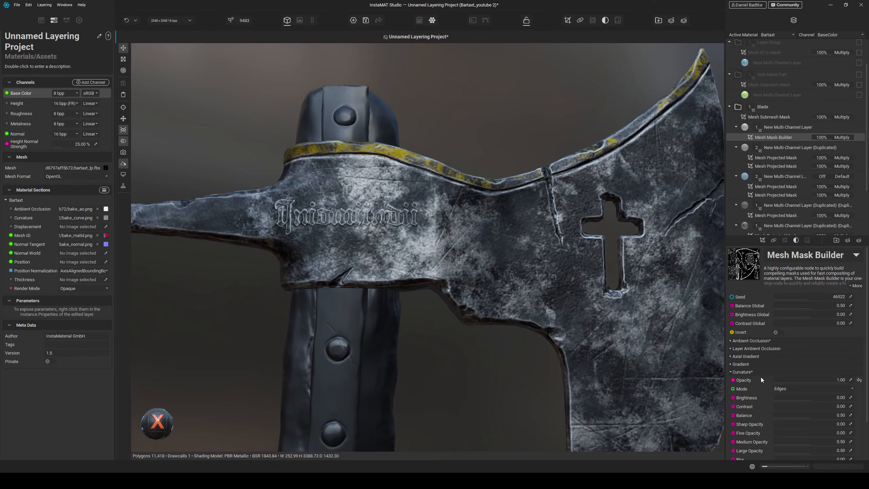
pyautogui.click(789, 390)
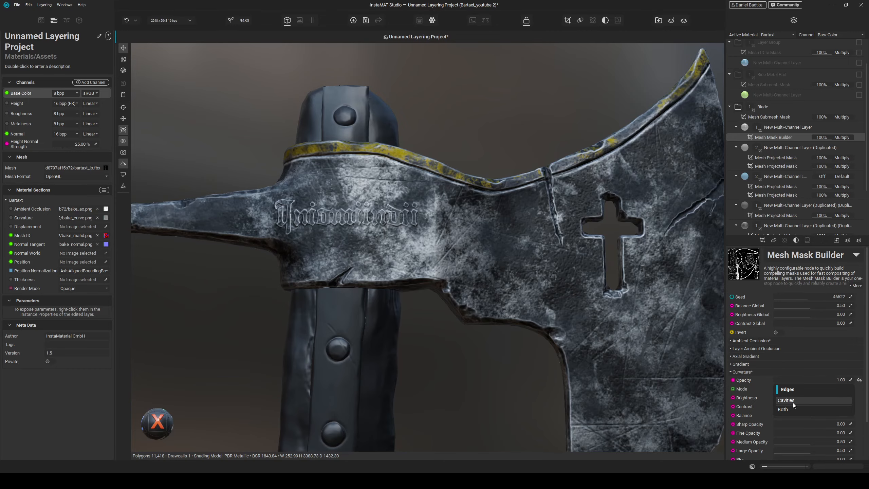
pyautogui.click(792, 408)
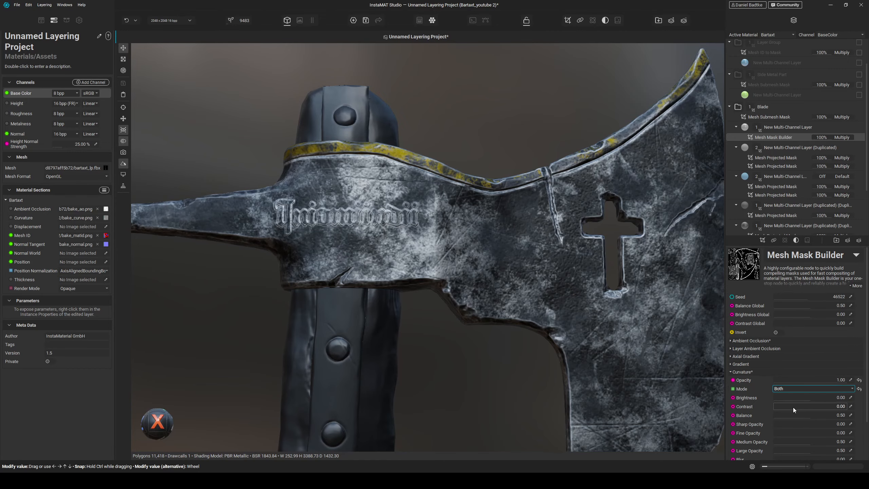
pyautogui.click(788, 390)
pyautogui.click(788, 371)
# - Set the curvature brightness to -0.45, contrast to 0.36, balance to 0.28 and opacity to 0.41
pyautogui.scroll(-1, 778, 406)
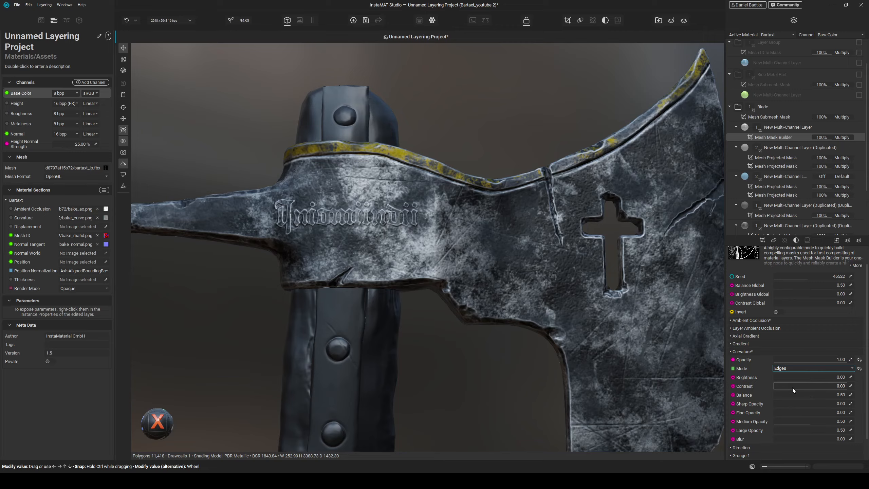
pyautogui.moveTo(806, 378)
pyautogui.mouseDown()
pyautogui.moveTo(827, 375)
pyautogui.moveTo(801, 373)
pyautogui.mouseUp()
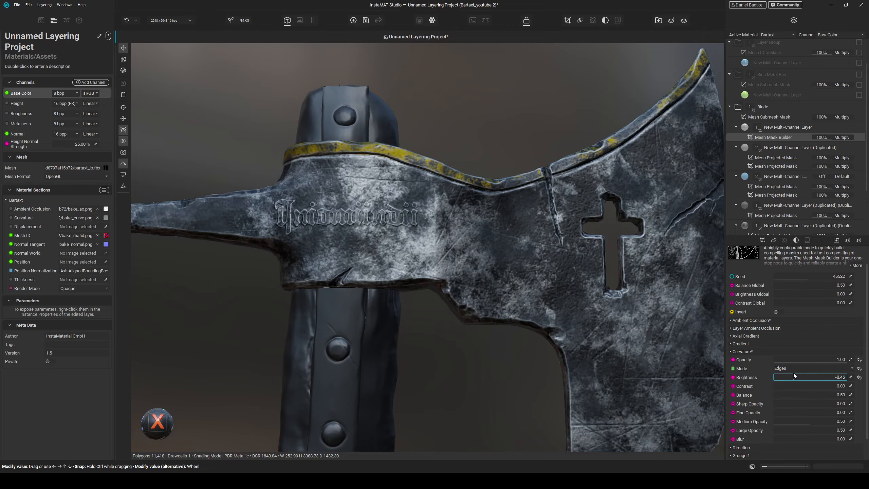
pyautogui.moveTo(790, 385)
pyautogui.mouseDown()
pyautogui.moveTo(779, 387)
pyautogui.moveTo(796, 384)
pyautogui.mouseUp()
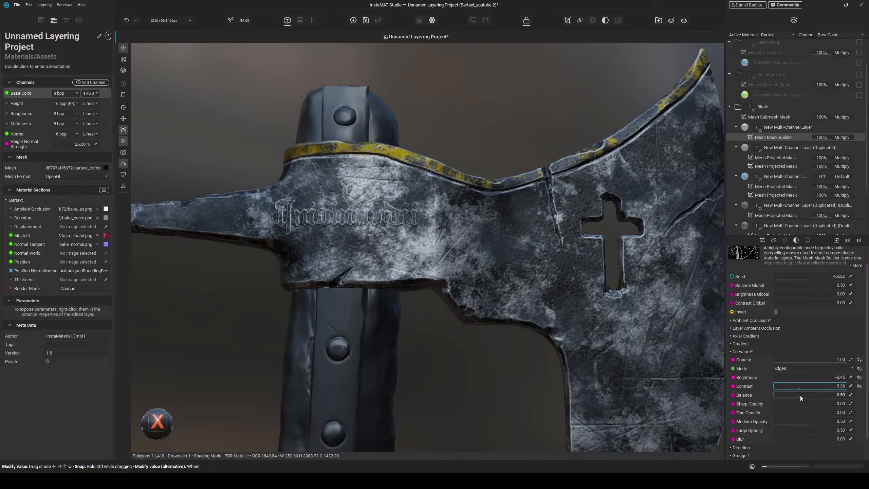
pyautogui.moveTo(801, 395); pyautogui.dragTo(793, 391)
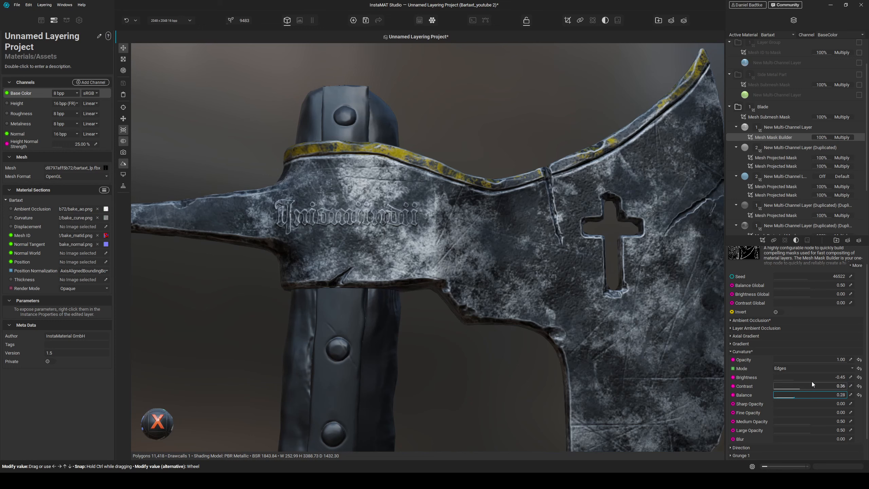
pyautogui.moveTo(839, 360)
pyautogui.mouseDown()
pyautogui.moveTo(820, 359)
pyautogui.moveTo(827, 360)
pyautogui.mouseUp()
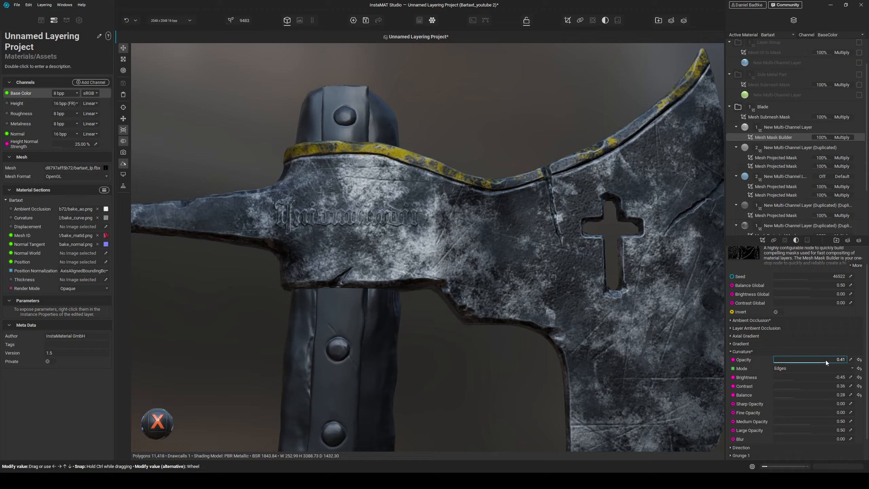
# - Set the curvature Fine Opacity to 0.32 and enable the mask builder's Grunge 1 at full opacity
pyautogui.moveTo(782, 411)
pyautogui.mouseDown()
pyautogui.moveTo(809, 410)
pyautogui.moveTo(796, 410)
pyautogui.mouseUp()
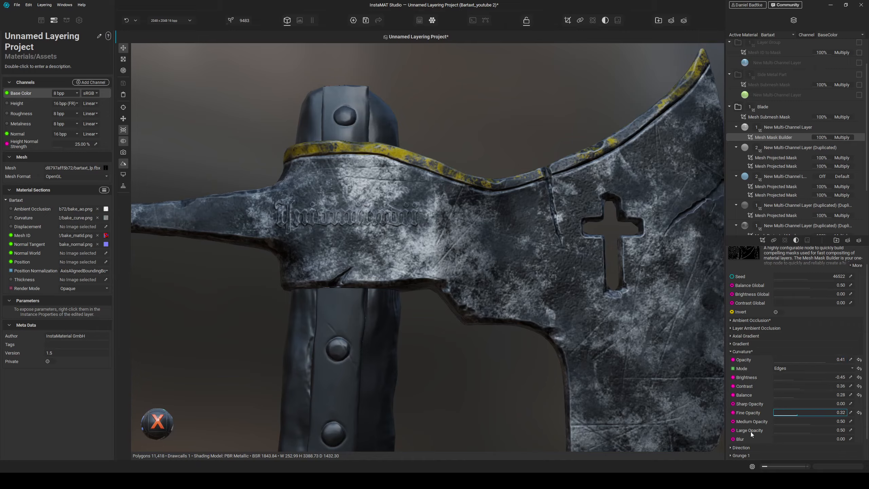
pyautogui.scroll(-1, 751, 432)
pyautogui.click(749, 431)
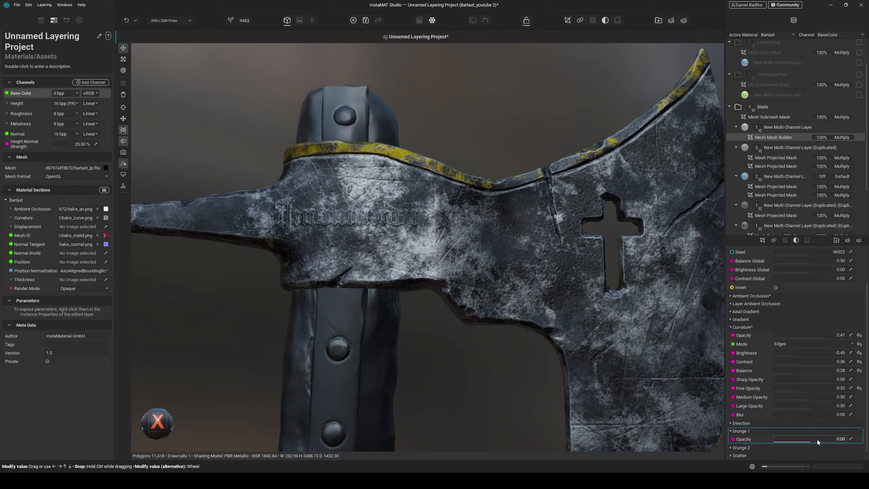
pyautogui.moveTo(811, 438); pyautogui.dragTo(846, 440)
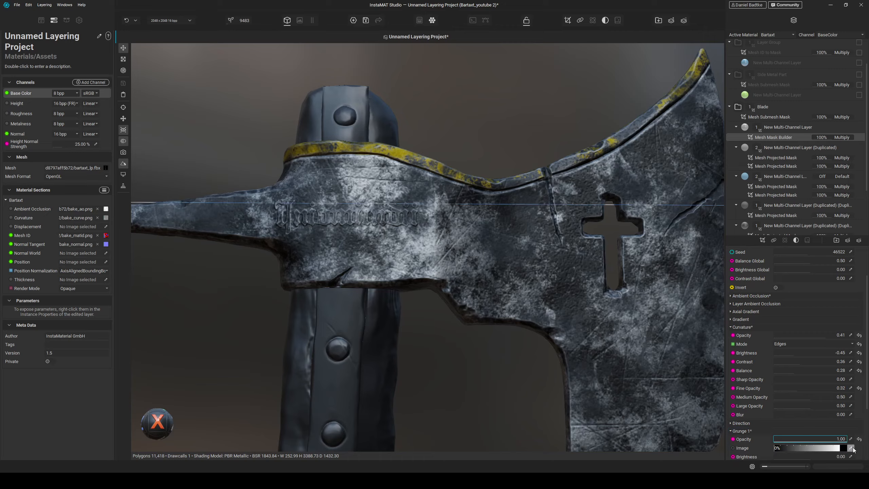
# - Pick the Smudges image for Grunge 1 and set the grunge opacity to -1.00
pyautogui.click(847, 448)
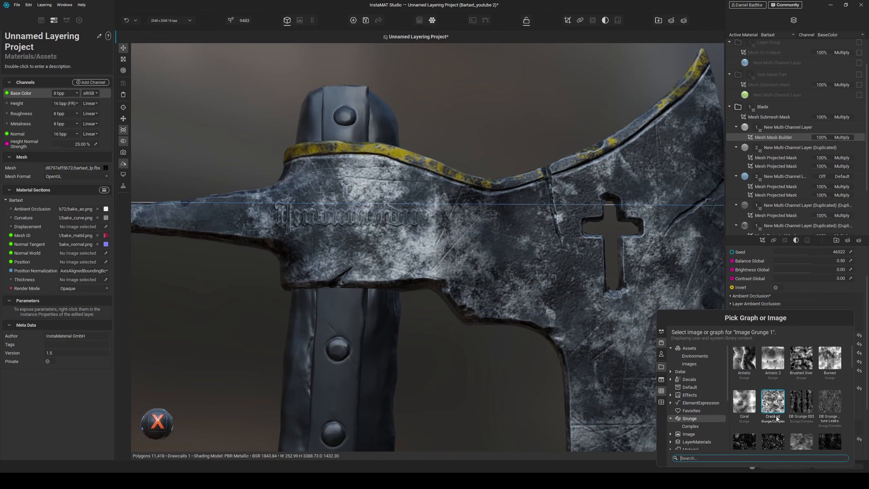
pyautogui.moveTo(771, 404)
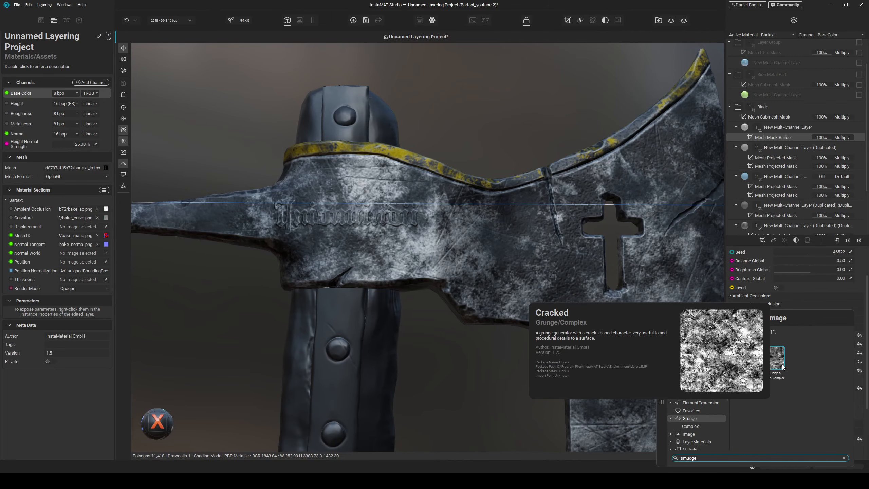
pyautogui.write('smudge')
pyautogui.doubleClick(772, 358)
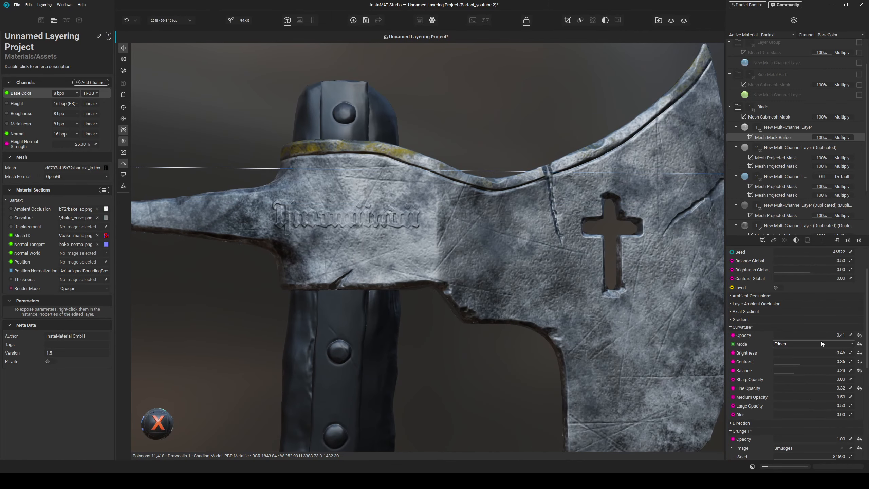
pyautogui.moveTo(825, 438); pyautogui.dragTo(697, 436)
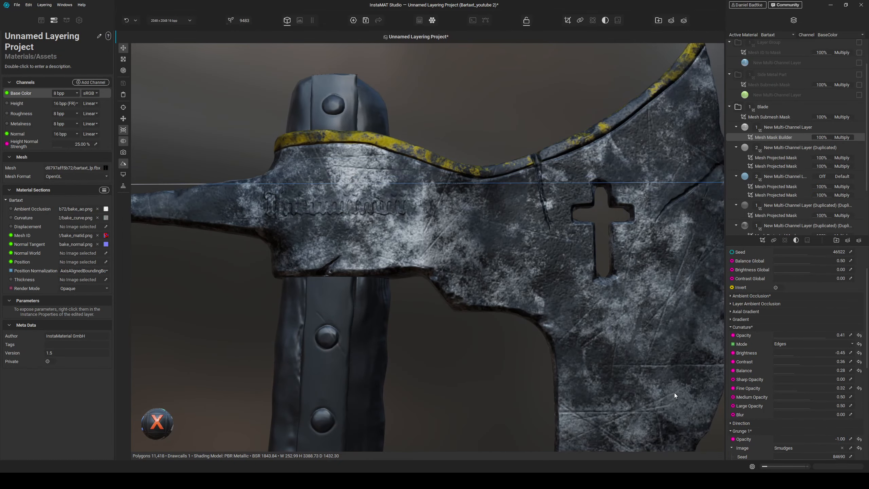
# - Set the Smudges balance to 0.98 and contrast to 0.76
pyautogui.scroll(-2, 763, 442)
pyautogui.scroll(-5, 752, 431)
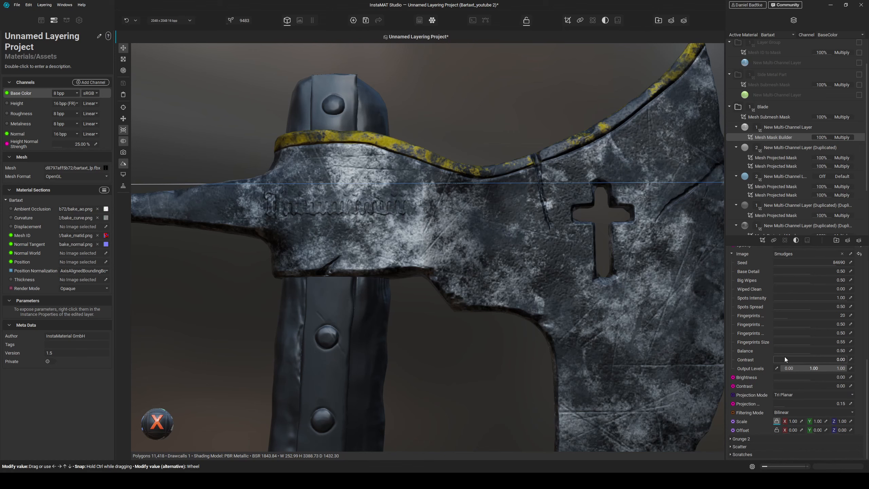
pyautogui.moveTo(784, 358); pyautogui.dragTo(847, 349)
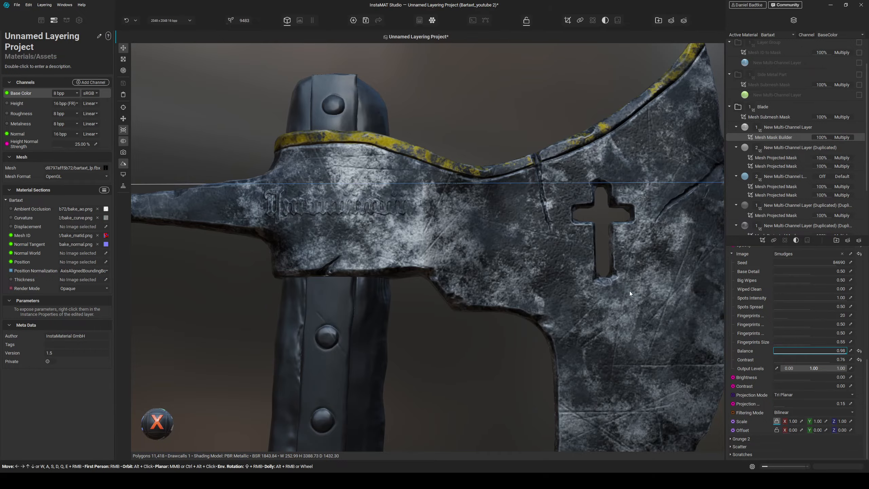
# - Enable a Roughness channel on the new multi-channel layer and set its roughness to 100%
pyautogui.keyDown('alt'); pyautogui.moveTo(629, 290); pyautogui.dragTo(588, 273); pyautogui.keyUp('alt')
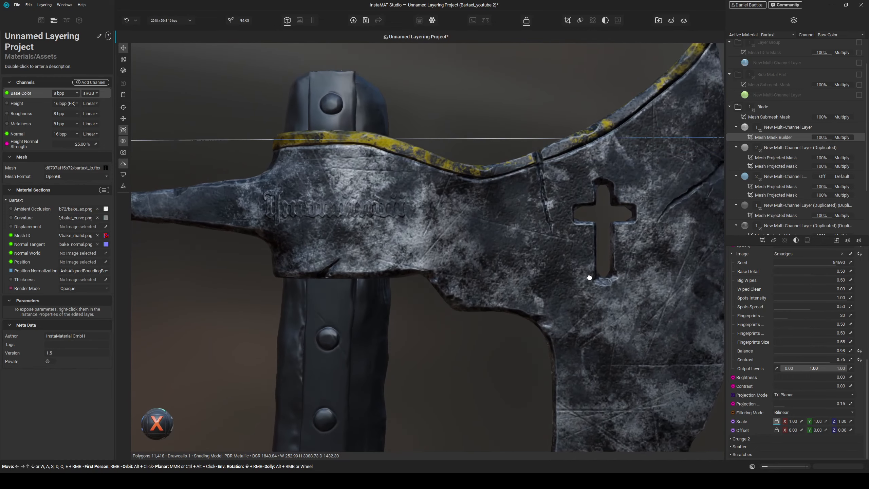
pyautogui.click(778, 127)
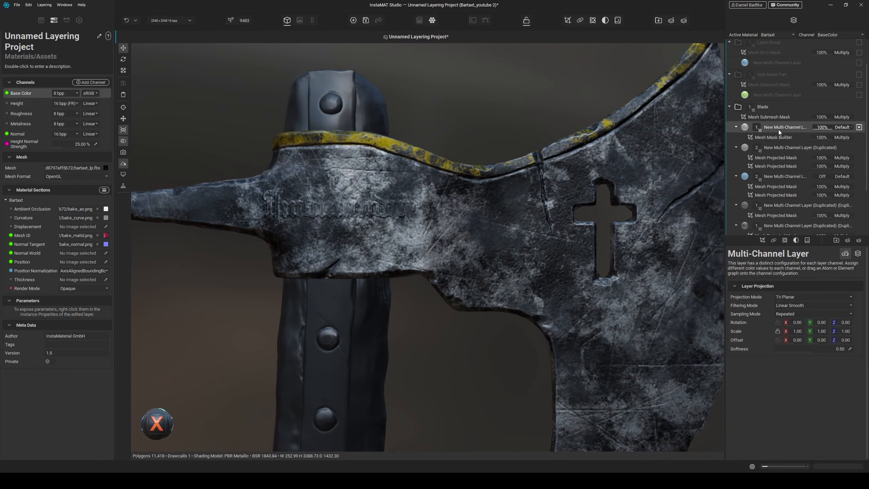
pyautogui.click(856, 254)
pyautogui.click(793, 322)
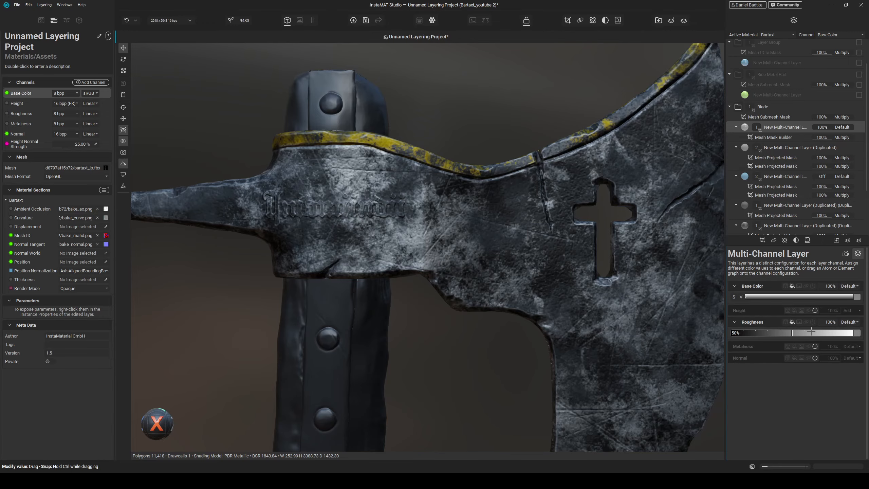
pyautogui.moveTo(808, 333)
pyautogui.mouseDown()
pyautogui.moveTo(850, 332)
pyautogui.moveTo(711, 330)
pyautogui.moveTo(827, 332)
pyautogui.moveTo(805, 332)
pyautogui.mouseUp()
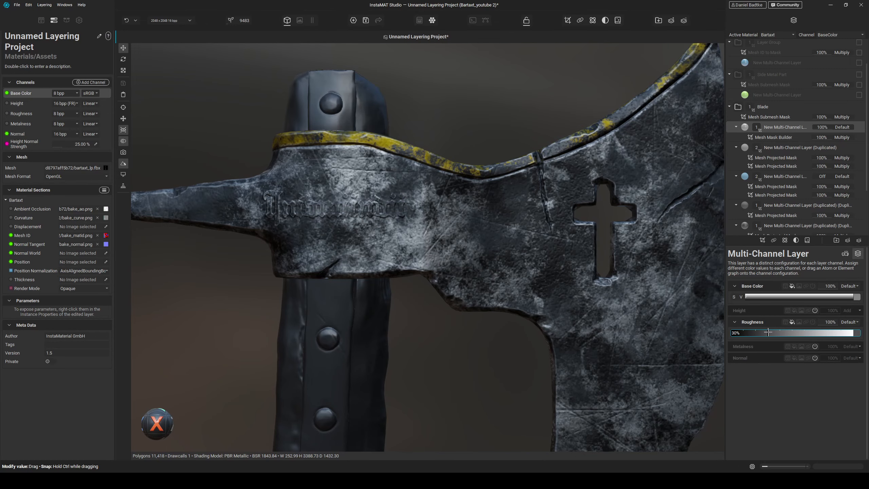
# - Preview the roughness channel on the axe head, then return to the full material view
pyautogui.keyDown('alt'); pyautogui.moveTo(479, 276); pyautogui.dragTo(452, 253); pyautogui.keyUp('alt')
pyautogui.press('c')
pyautogui.scroll(10, 364, 218)
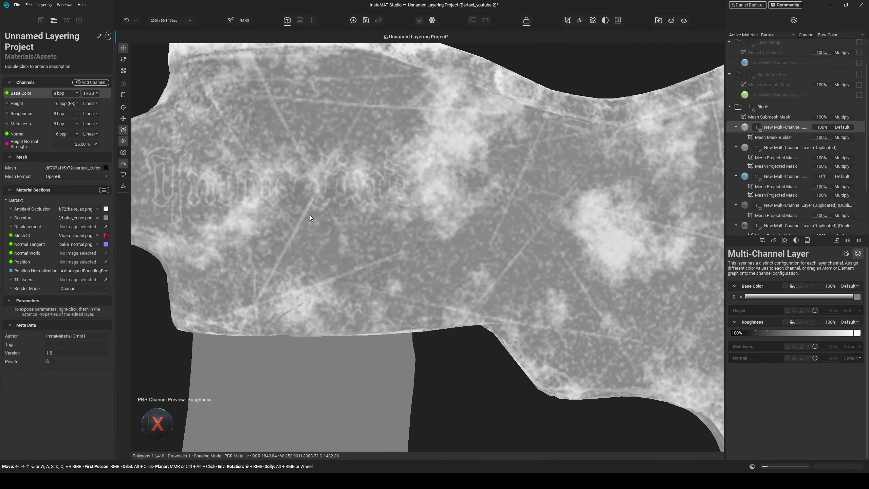
pyautogui.press('m')
pyautogui.scroll(-7, 319, 221)
pyautogui.moveTo(439, 276)
pyautogui.keyDown('alt'); pyautogui.mouseDown()
pyautogui.moveTo(330, 227)
pyautogui.moveTo(361, 190)
pyautogui.mouseUp(); pyautogui.keyUp('alt')
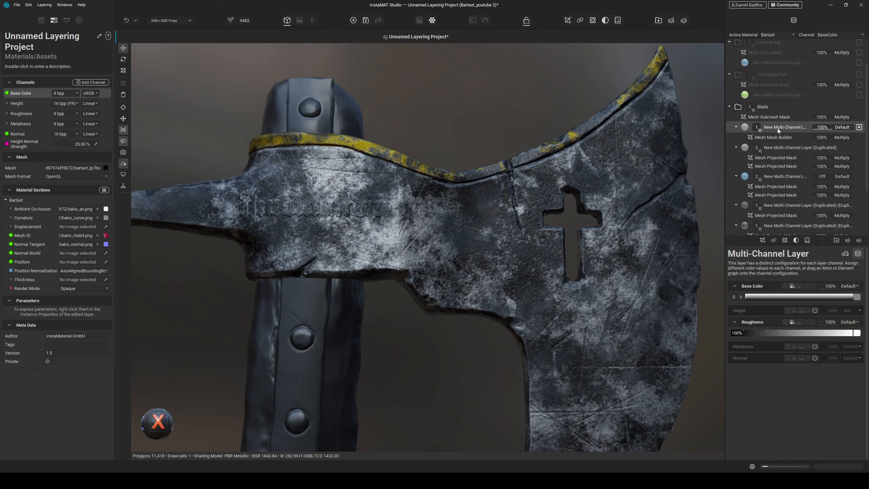
# - Raise the mask builder's curvature contrast to 0.43 and curvature opacity to 0.86
pyautogui.click(773, 137)
pyautogui.scroll(-3, 749, 375)
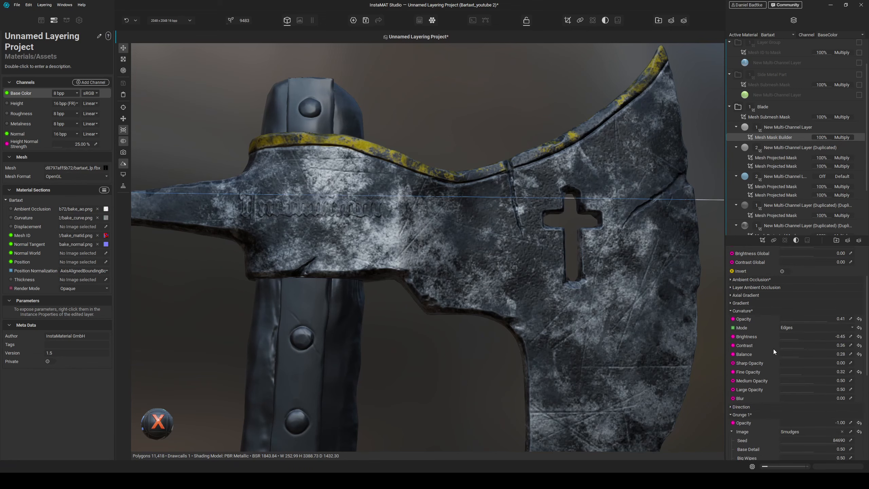
pyautogui.moveTo(805, 346); pyautogui.dragTo(809, 346)
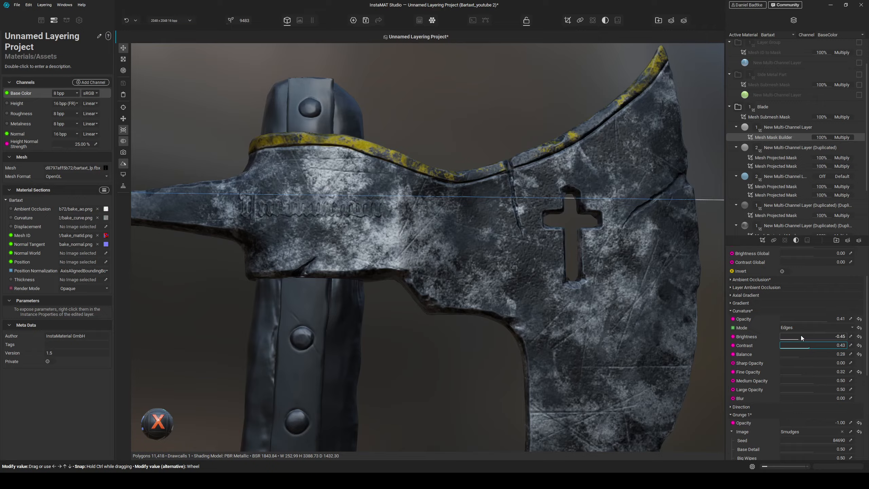
pyautogui.moveTo(829, 318); pyautogui.dragTo(842, 316)
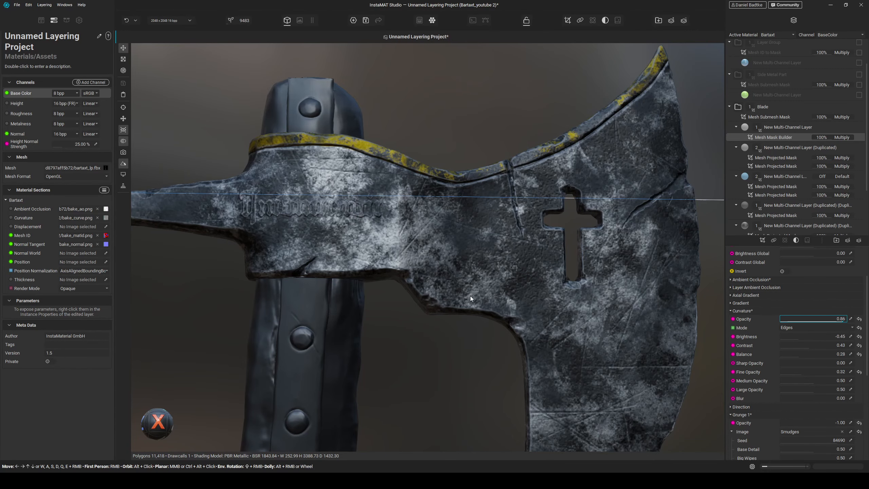
# - Enable Grunge 2 at -1.00 opacity and pick the Fractal Sum image for it
pyautogui.scroll(-4, 448, 307)
pyautogui.moveTo(445, 310)
pyautogui.keyDown('alt'); pyautogui.mouseDown()
pyautogui.moveTo(477, 322)
pyautogui.moveTo(425, 306)
pyautogui.moveTo(440, 314)
pyautogui.mouseUp(); pyautogui.keyUp('alt')
pyautogui.scroll(3, 498, 321)
pyautogui.keyDown('alt'); pyautogui.moveTo(498, 321); pyautogui.dragTo(533, 325); pyautogui.keyUp('alt')
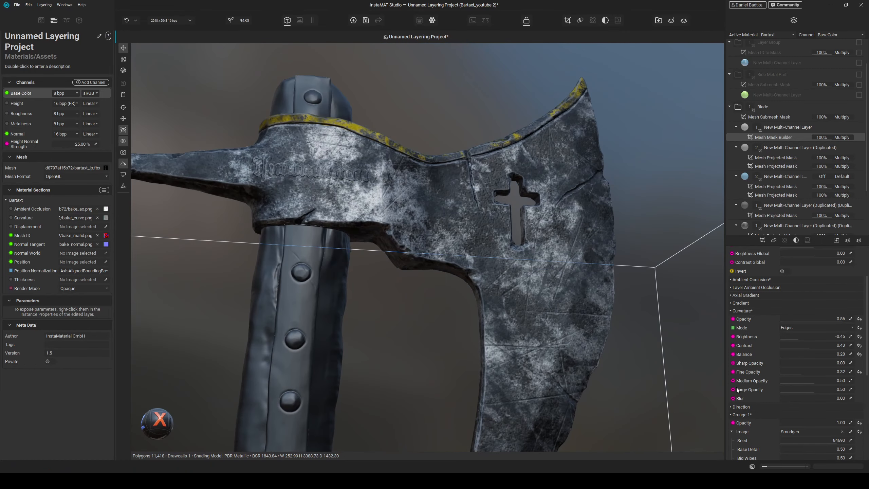
pyautogui.scroll(-8, 750, 406)
pyautogui.click(745, 438)
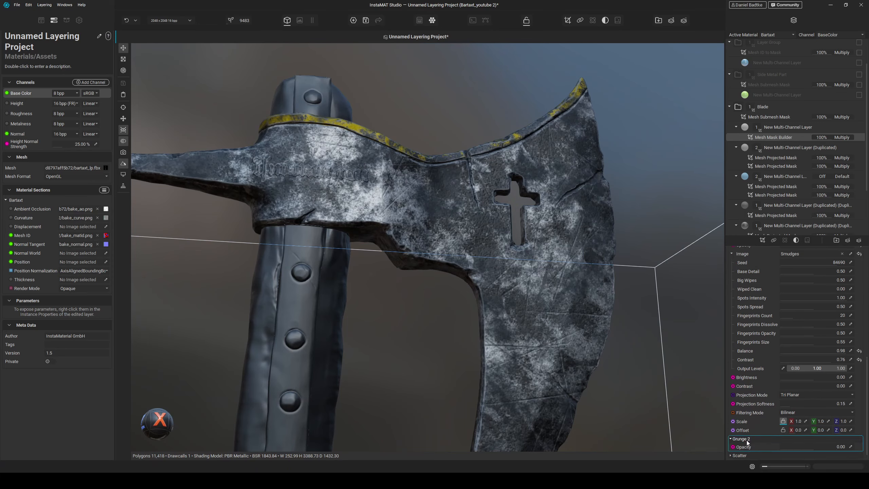
pyautogui.scroll(-3, 751, 435)
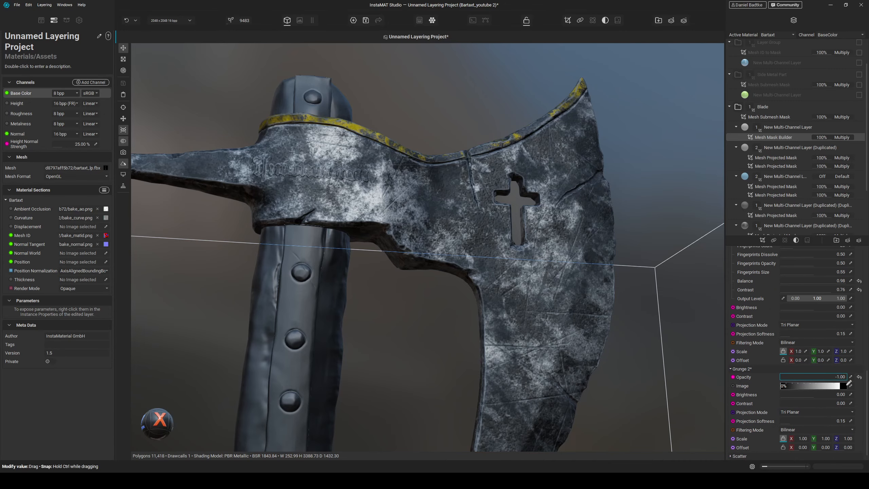
pyautogui.click(848, 385)
pyautogui.write('fractal sum')
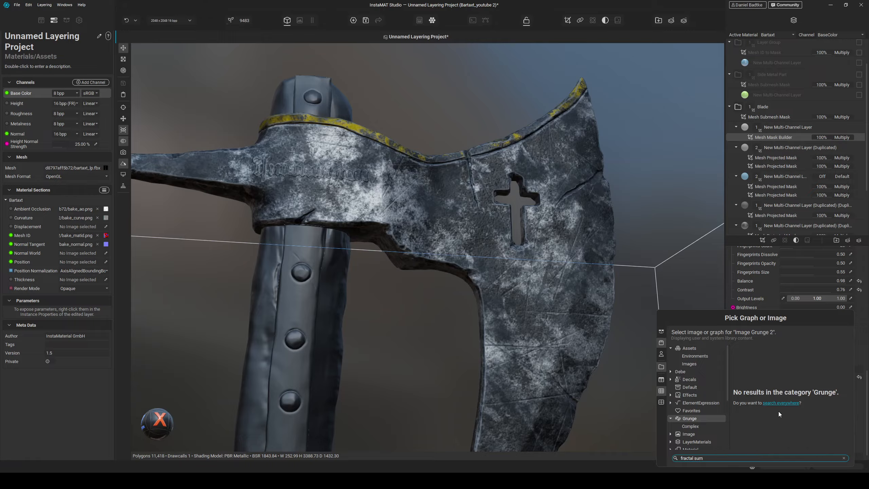
pyautogui.click(779, 403)
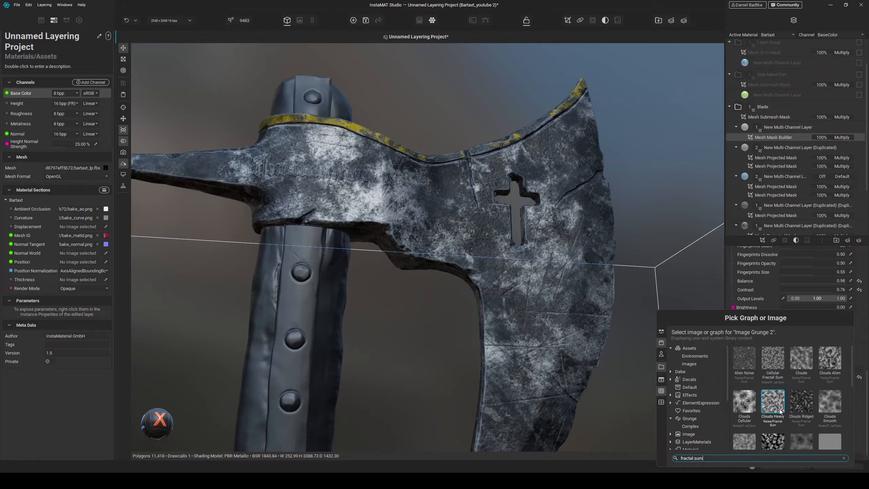
pyautogui.click(804, 391)
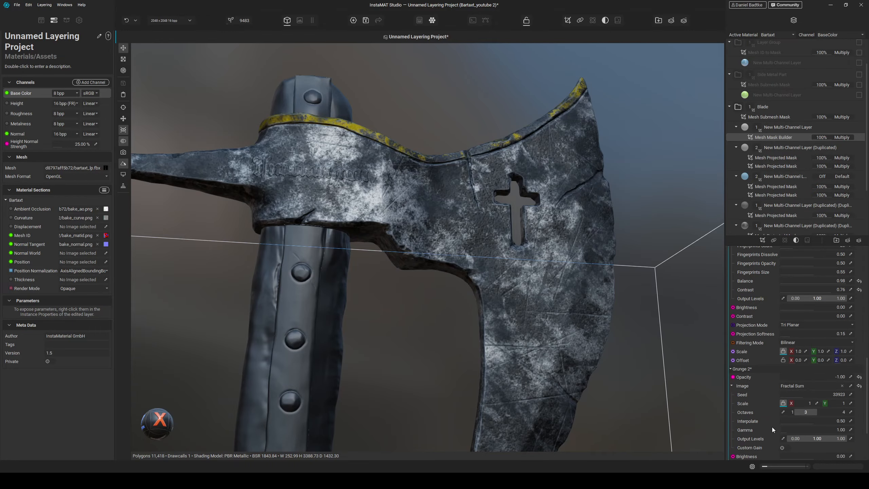
# - Set Fractal Sum scale to 7, interpolate to 0.85, gamma to 2.96, and enable Custom Gain with frequency gain 0.91
pyautogui.scroll(-3, 771, 424)
pyautogui.keyDown('alt'); pyautogui.moveTo(532, 278); pyautogui.dragTo(527, 307); pyautogui.keyUp('alt')
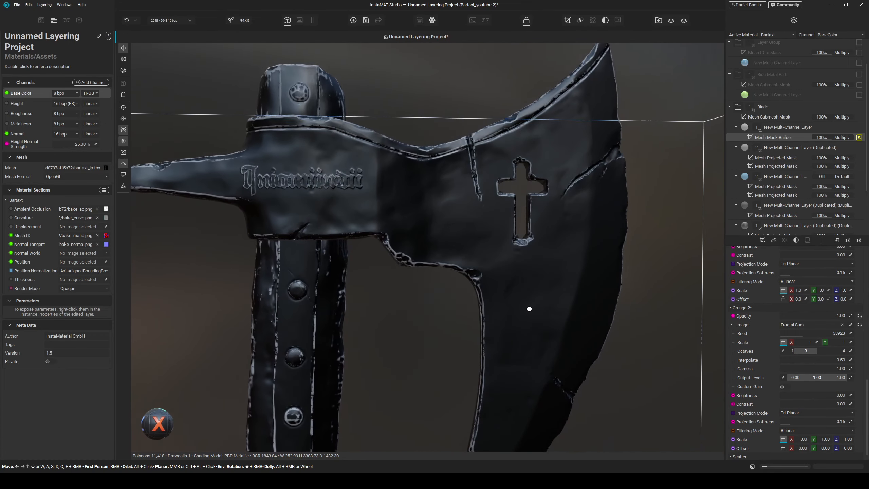
pyautogui.scroll(5, 433, 270)
pyautogui.keyDown('alt'); pyautogui.moveTo(433, 271); pyautogui.dragTo(466, 276); pyautogui.keyUp('alt')
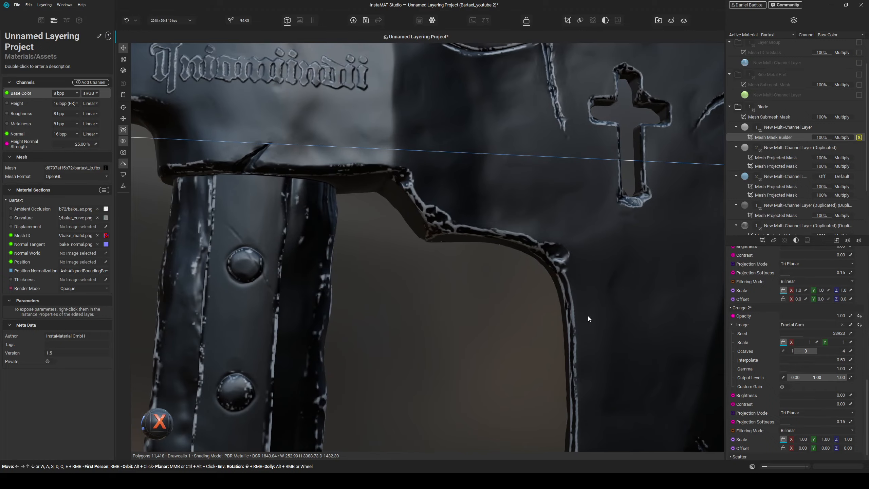
pyautogui.scroll(-1, 753, 394)
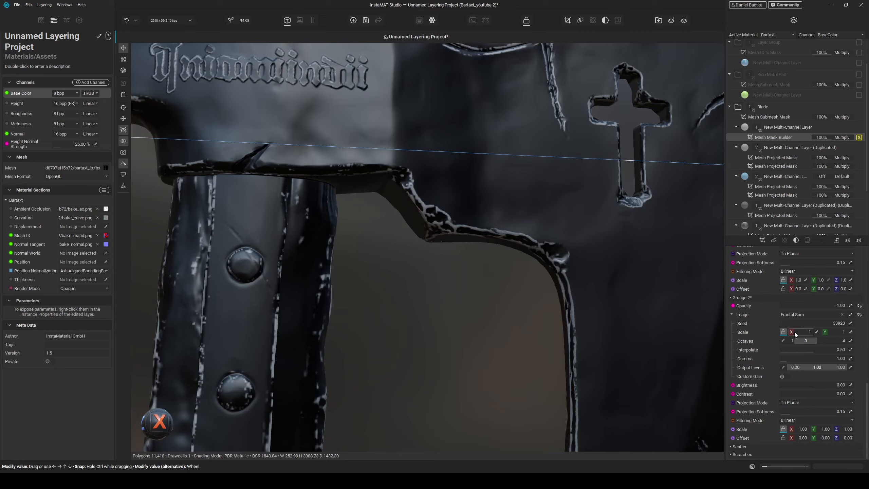
pyautogui.moveTo(797, 331); pyautogui.dragTo(810, 331)
pyautogui.moveTo(794, 359); pyautogui.dragTo(836, 349)
pyautogui.click(787, 376)
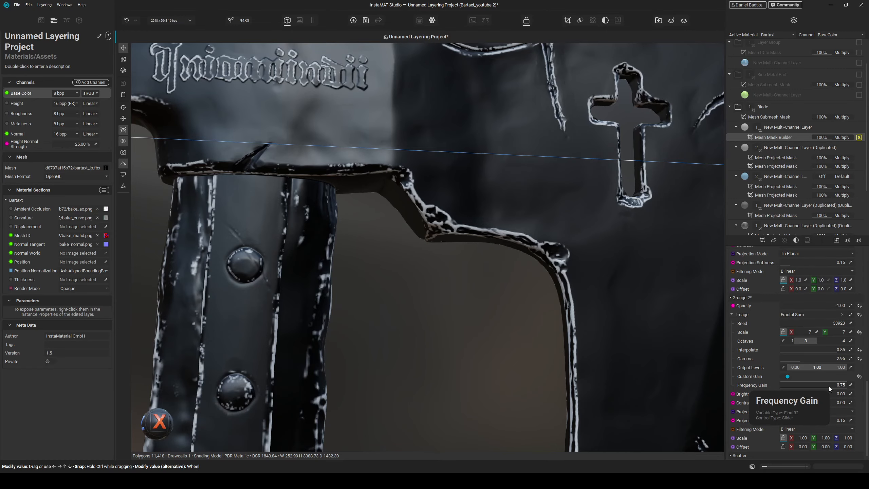
pyautogui.moveTo(829, 386); pyautogui.dragTo(842, 386)
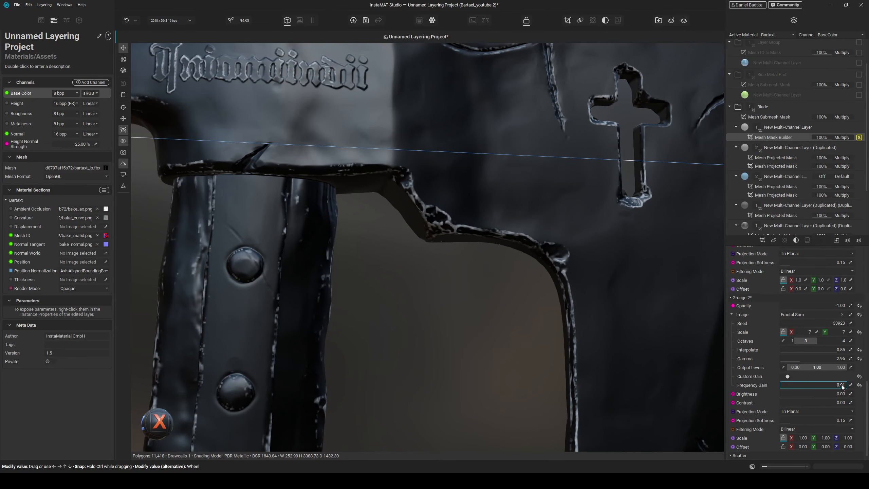
# - Adjust the roughness of a lower duplicated multi-channel layer in the Blade group
pyautogui.keyDown('alt'); pyautogui.moveTo(564, 253); pyautogui.dragTo(460, 266); pyautogui.keyUp('alt')
pyautogui.scroll(5, 520, 230)
pyautogui.keyDown('alt'); pyautogui.moveTo(520, 230); pyautogui.dragTo(490, 263); pyautogui.keyUp('alt')
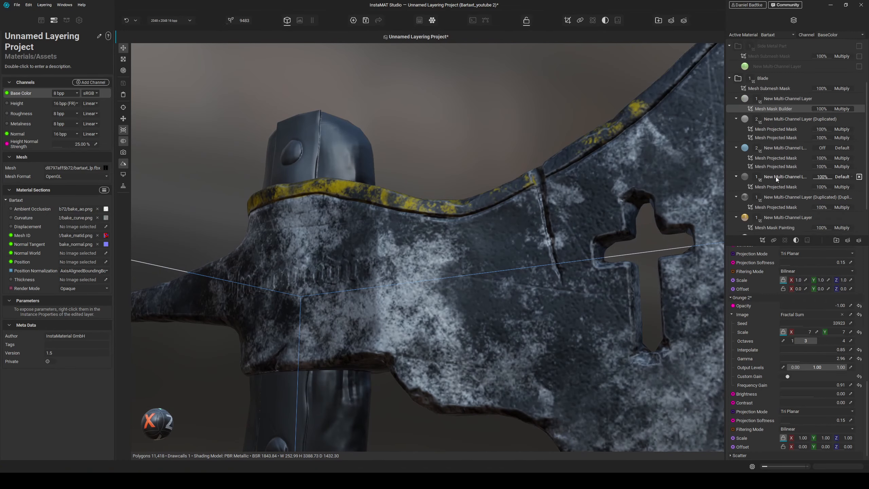
pyautogui.scroll(-3, 774, 176)
pyautogui.click(781, 199)
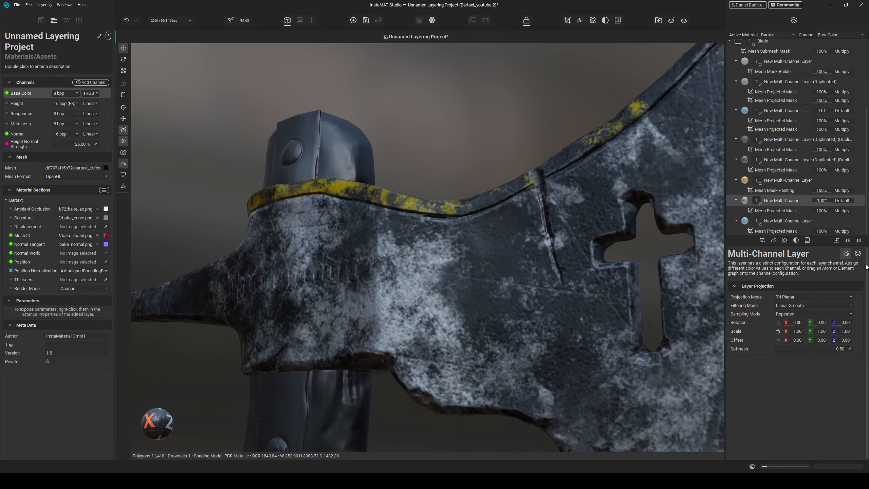
pyautogui.moveTo(810, 332); pyautogui.dragTo(839, 332)
# - Select another multi-channel layer in the Blade group and set its roughness to 83%
pyautogui.click(779, 221)
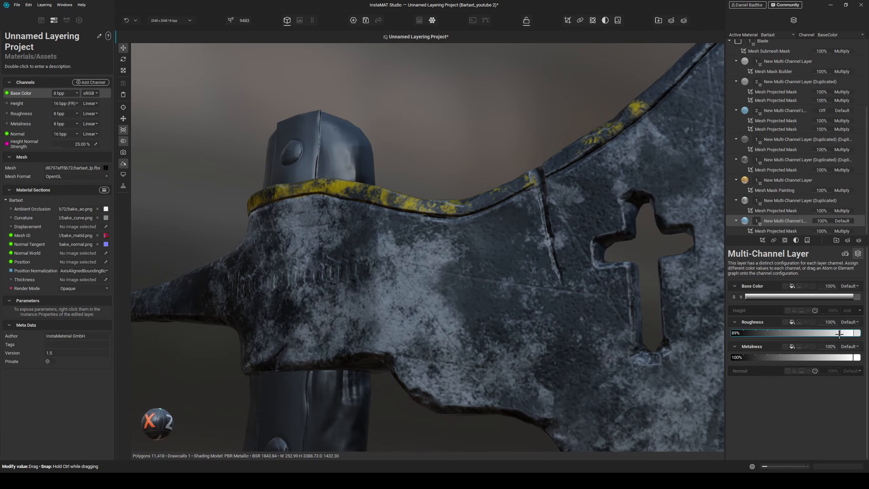
pyautogui.click(773, 163)
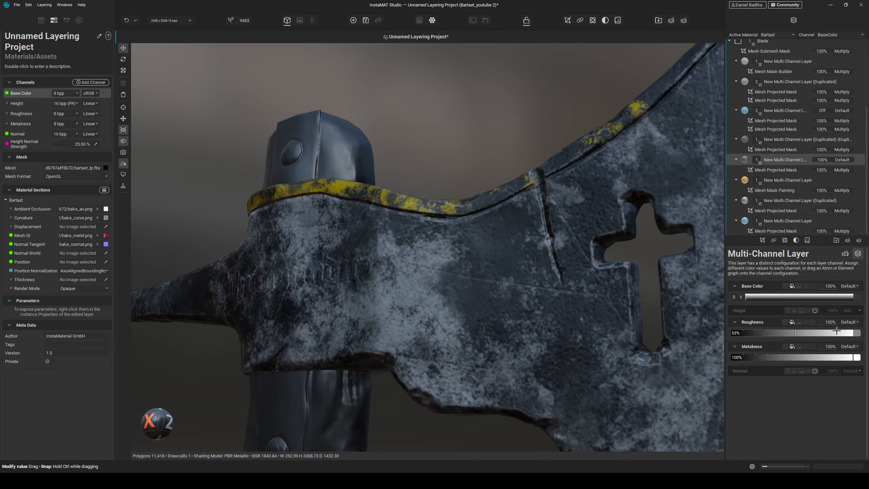
pyautogui.moveTo(811, 332); pyautogui.dragTo(834, 332)
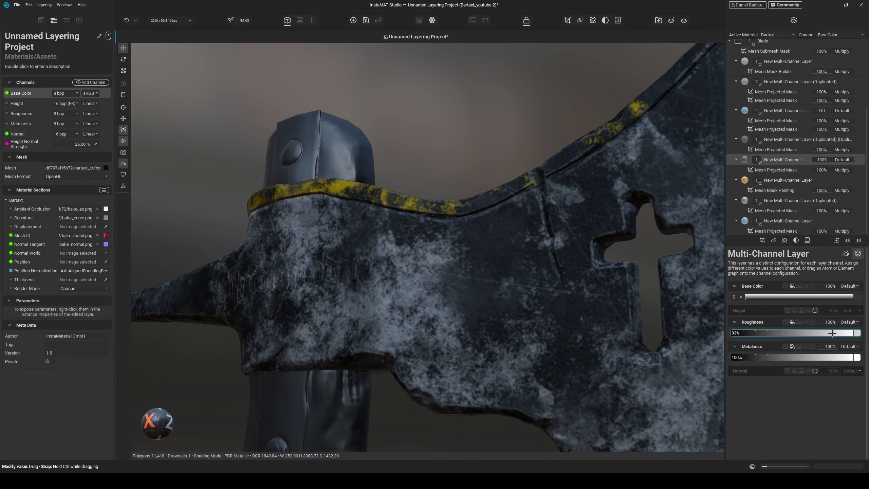
# - Lower the roughness of the layer below the Mesh Mask Painting layer to 62%
pyautogui.scroll(-5, 558, 270)
pyautogui.keyDown('alt'); pyautogui.moveTo(559, 271); pyautogui.dragTo(552, 246); pyautogui.keyUp('alt')
pyautogui.click(783, 201)
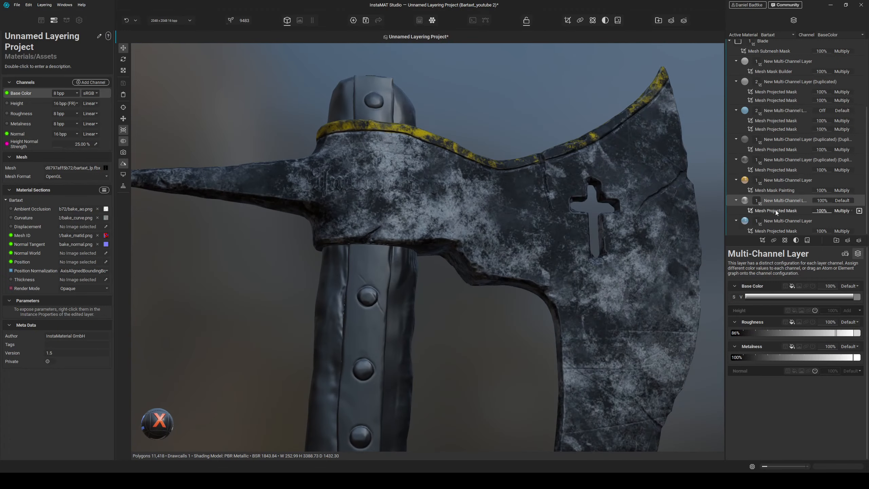
pyautogui.moveTo(836, 331); pyautogui.dragTo(806, 332)
# - Select the upper duplicated layer with height and roughness channels and inspect its scratches on the blade
pyautogui.keyDown('alt'); pyautogui.moveTo(564, 235); pyautogui.dragTo(615, 209); pyautogui.keyUp('alt')
pyautogui.keyDown('alt'); pyautogui.moveTo(674, 177); pyautogui.dragTo(661, 185); pyautogui.keyUp('alt')
pyautogui.scroll(2, 772, 100)
pyautogui.scroll(1, 773, 100)
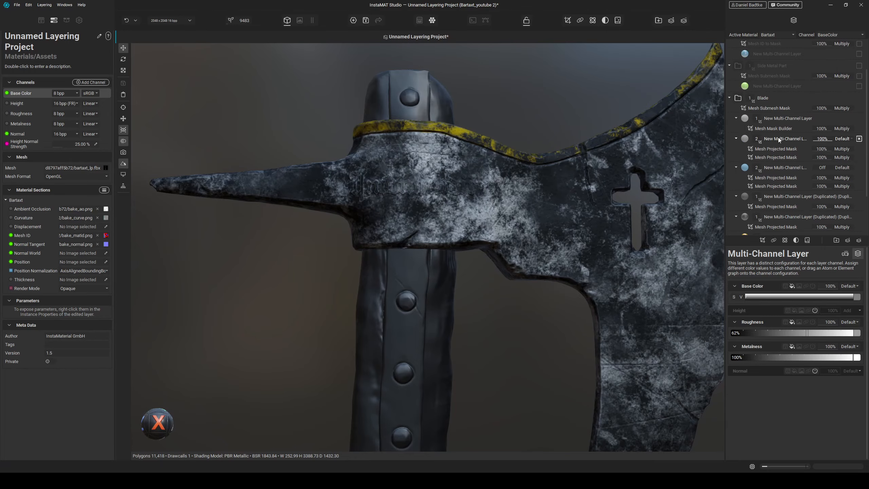
pyautogui.click(778, 138)
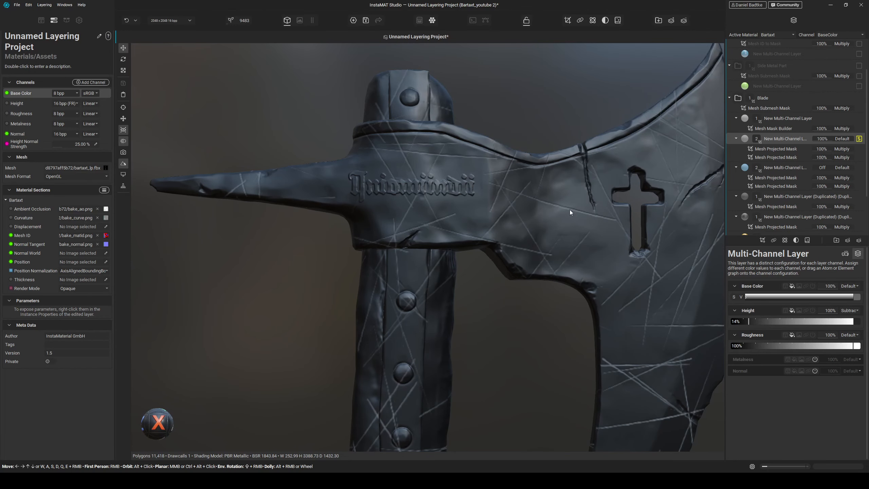
pyautogui.keyDown('alt'); pyautogui.moveTo(569, 209); pyautogui.dragTo(562, 213); pyautogui.keyUp('alt')
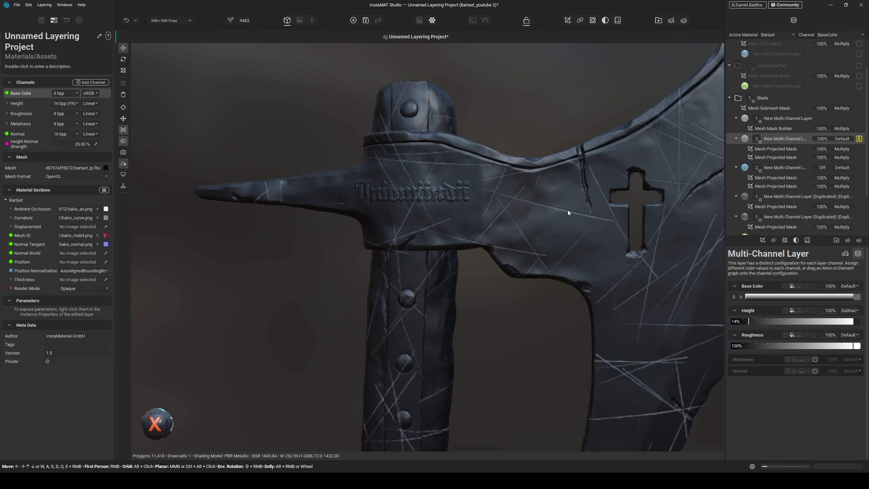
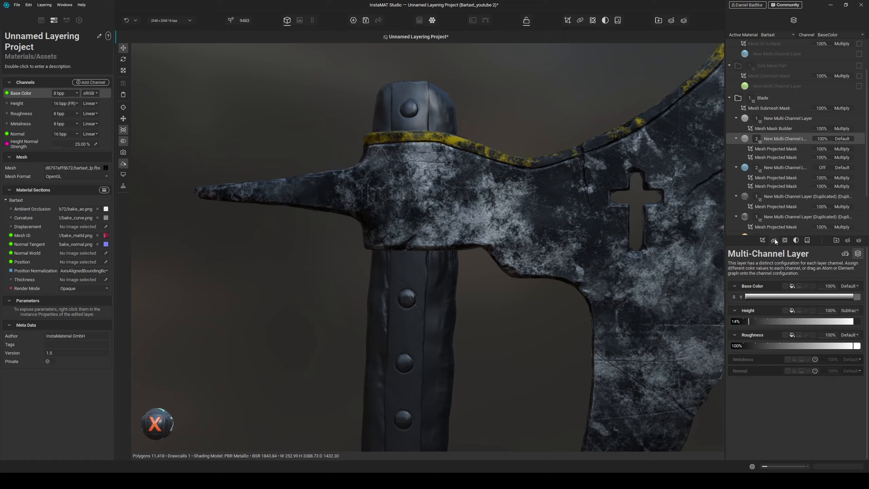
# - Add a layer reference to the upper duplicated multi-channel layer in the Blade group
pyautogui.click(774, 239)
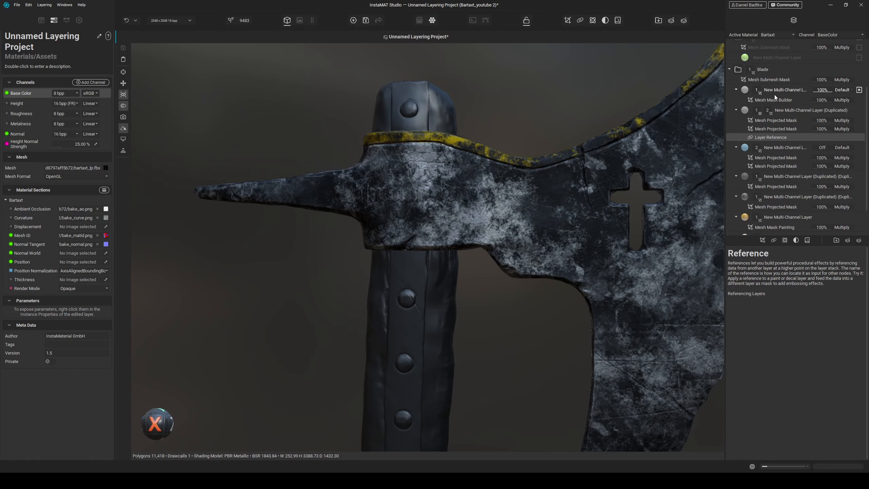
pyautogui.click(786, 110)
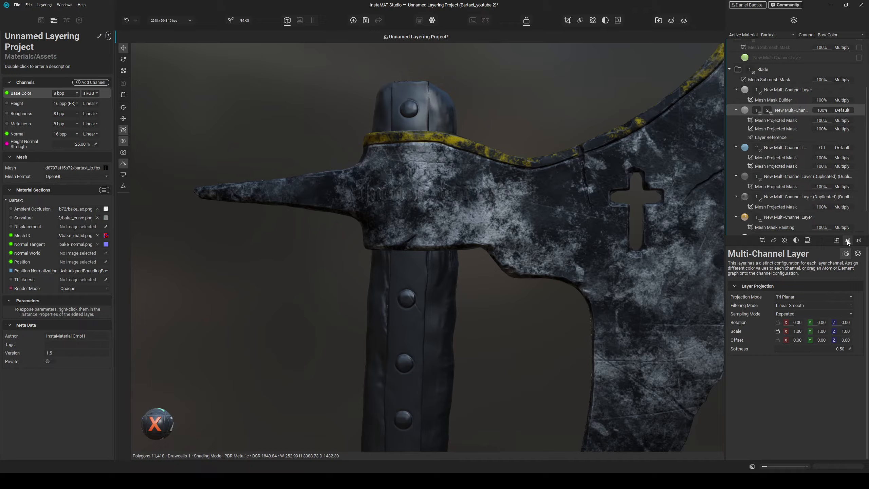
# - Add an element layer using the Dented Rust Iron 2 material and set its projection scale to about 1.64
pyautogui.click(807, 240)
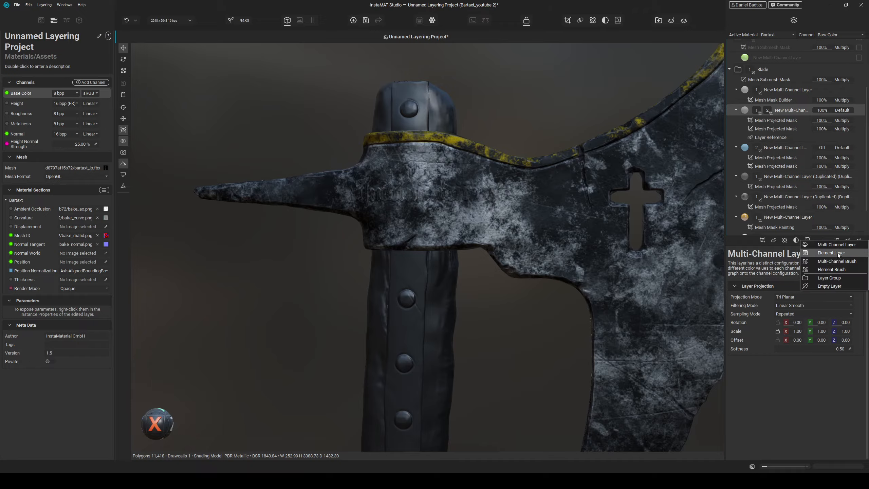
pyautogui.click(837, 253)
pyautogui.write('rust')
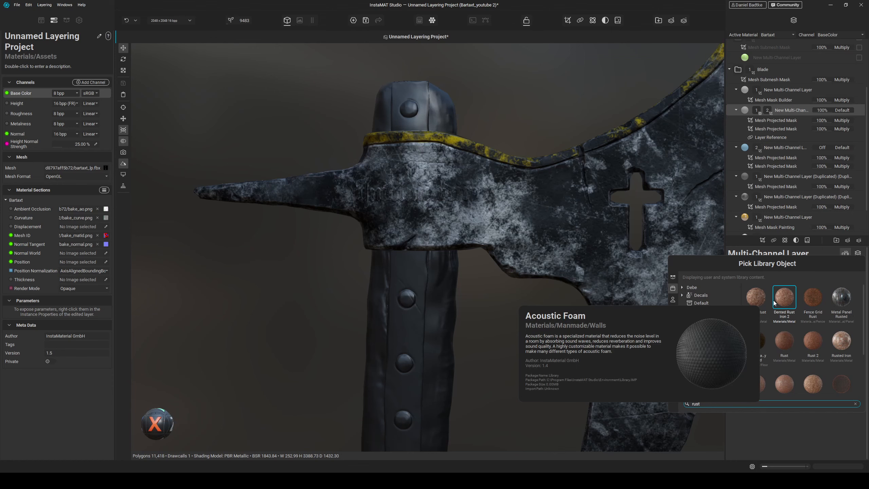
pyautogui.moveTo(774, 302)
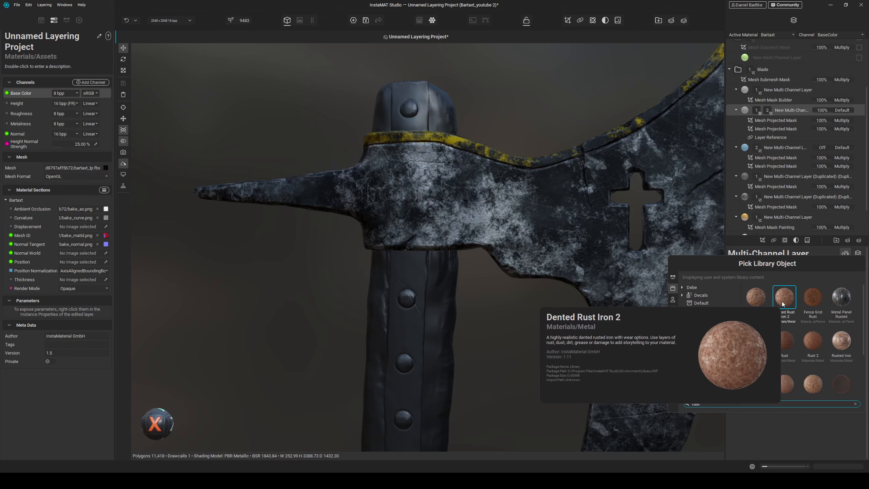
pyautogui.click(783, 303)
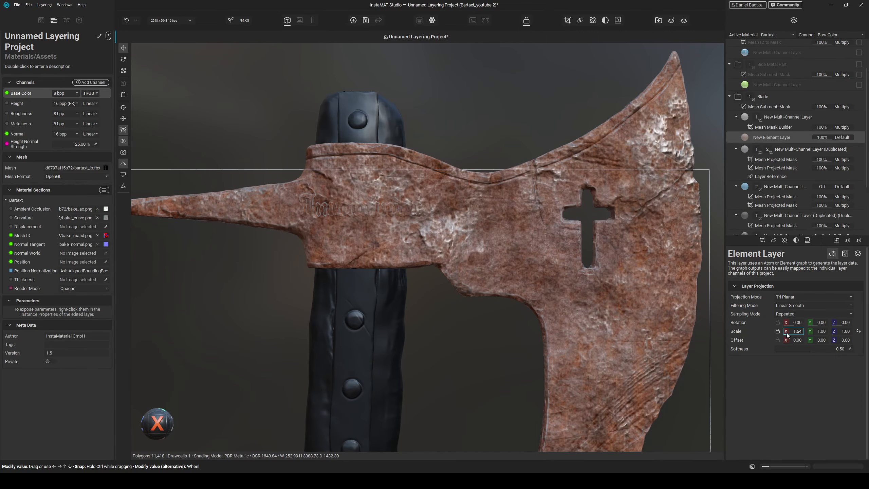
pyautogui.moveTo(786, 333); pyautogui.dragTo(784, 333)
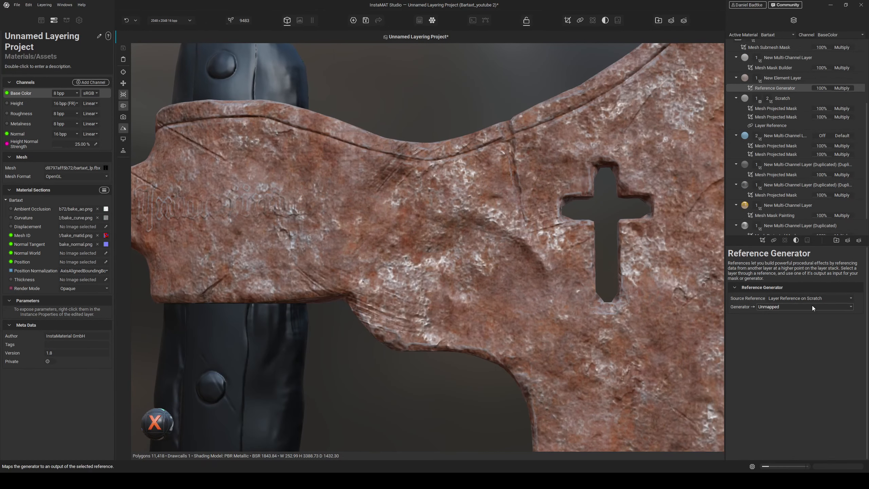
# - Delete the element layer's reference generator and the layer reference under the Scratch layer
pyautogui.click(786, 307)
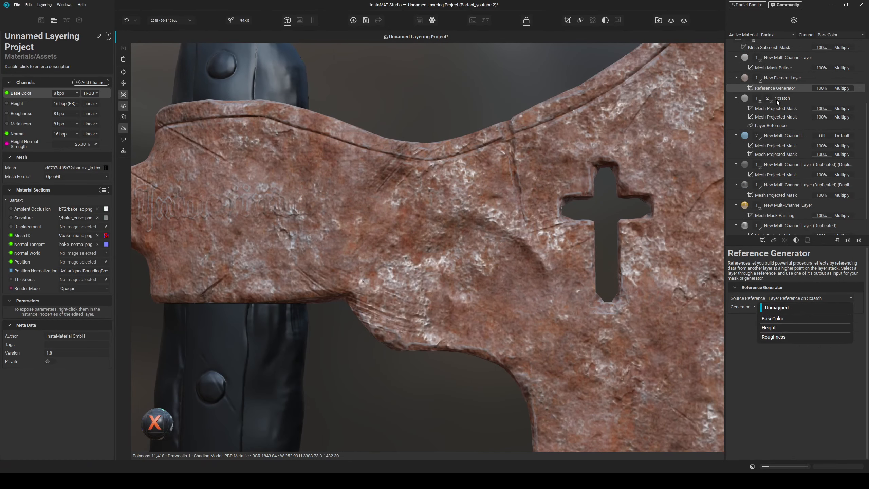
pyautogui.click(773, 124)
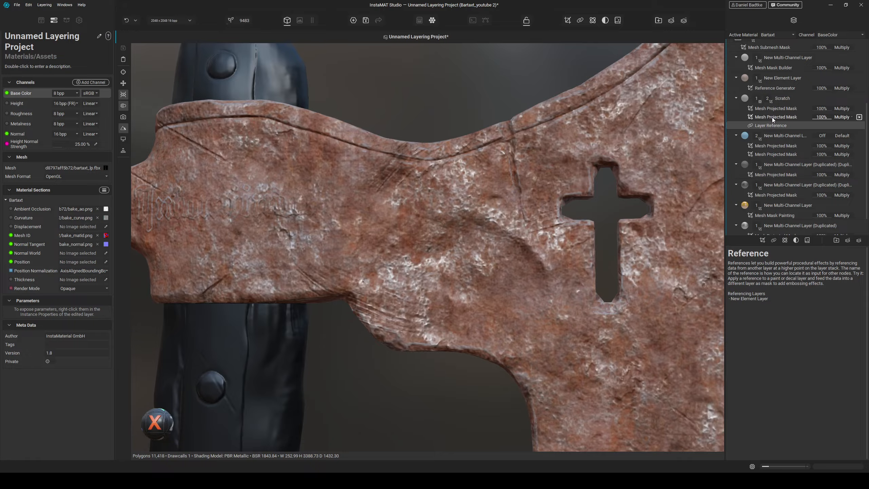
pyautogui.click(774, 90)
pyautogui.press('Delete')
pyautogui.click(770, 175)
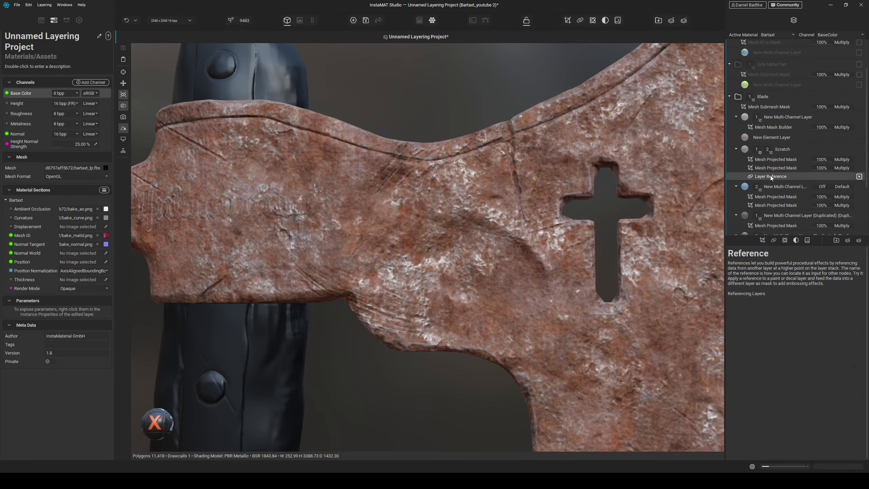
pyautogui.press('Delete')
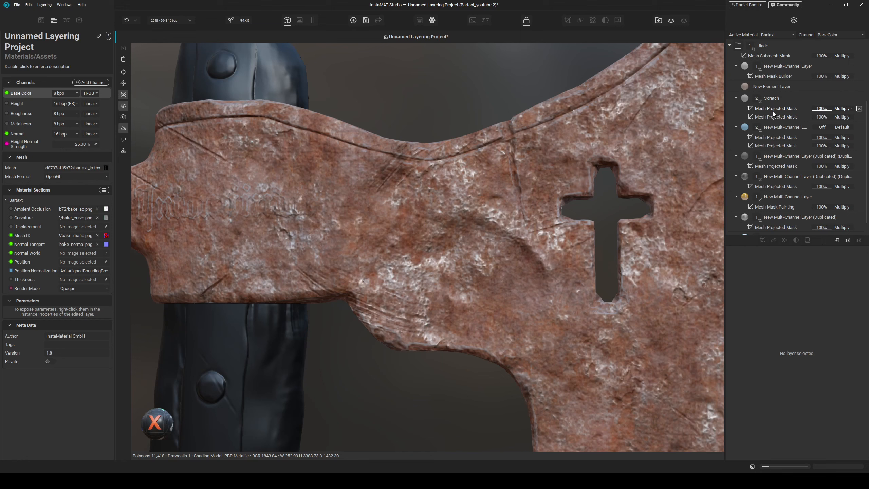
# - Add a mask reference to the Scratch layer's mask stack
pyautogui.click(773, 110)
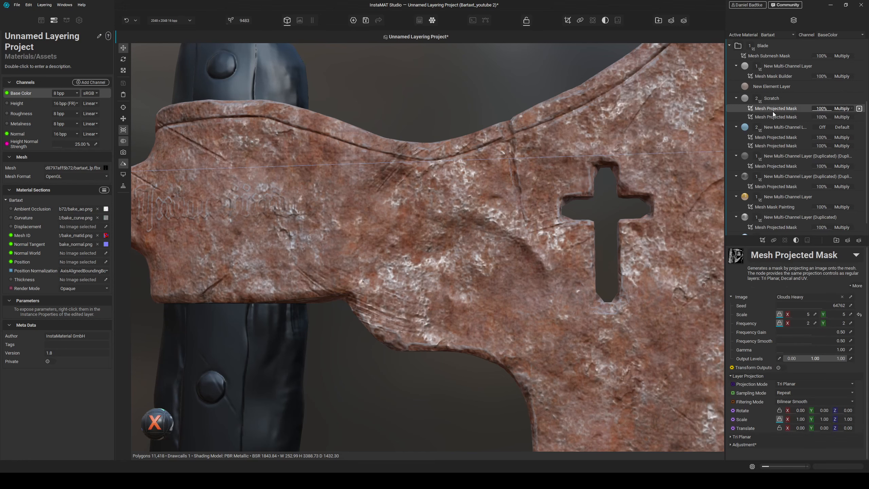
pyautogui.click(773, 240)
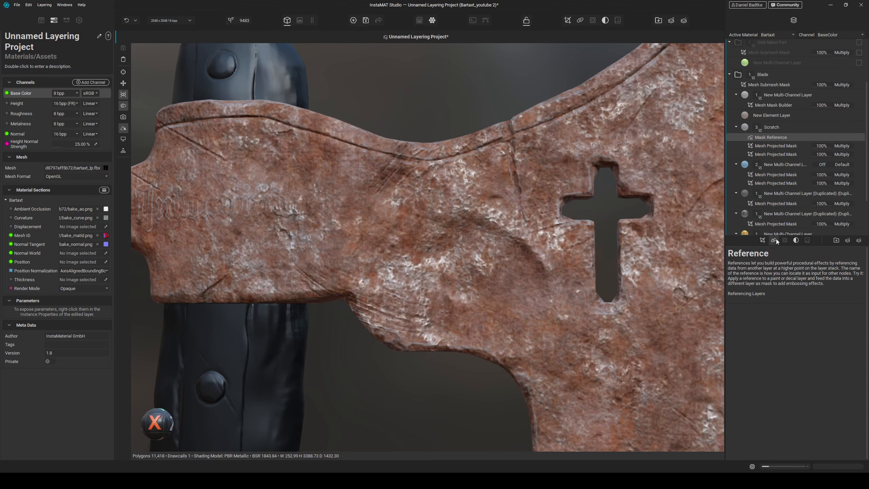
# - Add a Reference Generator mask to the element layer, sourcing Mask Reference on Scratch with the InternalMask generator
pyautogui.click(769, 115)
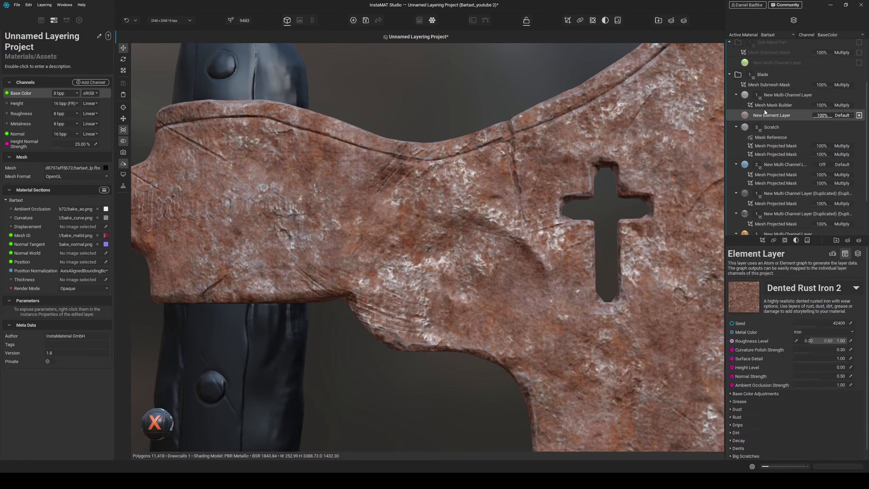
pyautogui.click(771, 240)
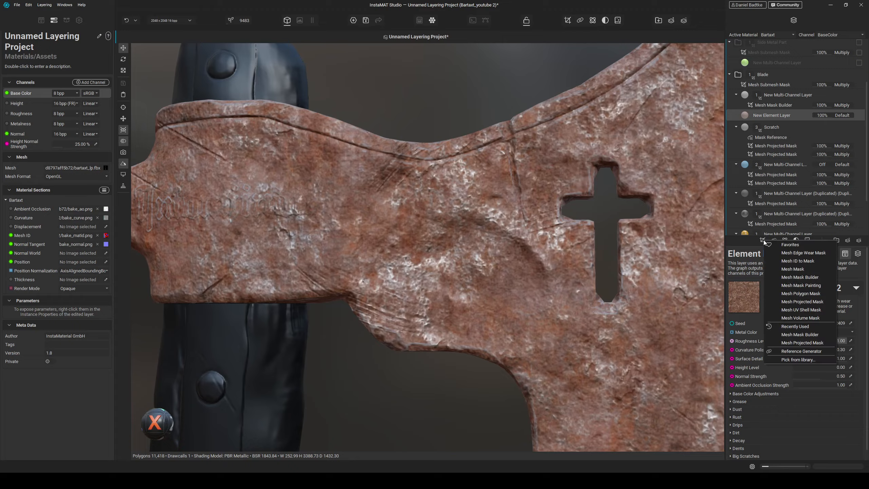
pyautogui.click(800, 352)
pyautogui.click(787, 299)
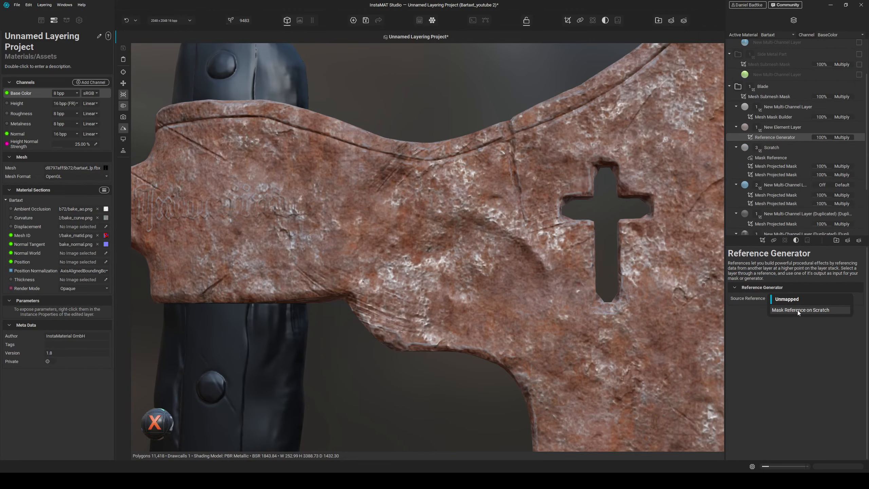
pyautogui.click(817, 311)
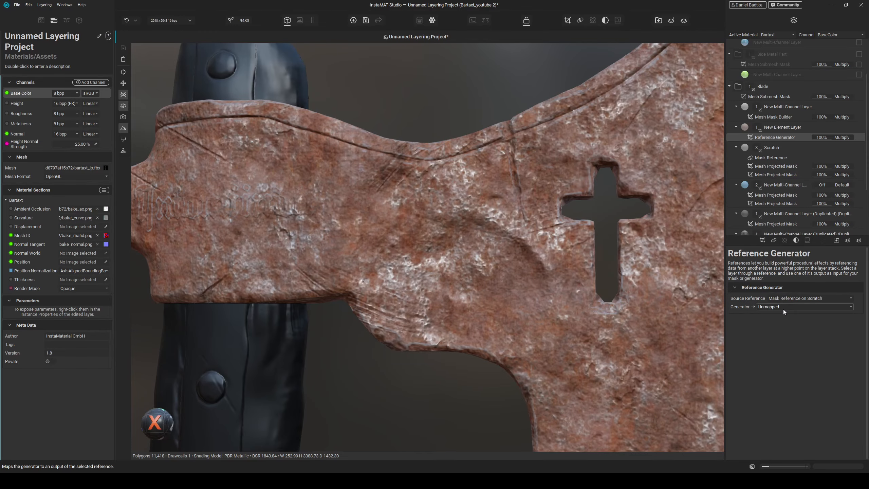
pyautogui.click(779, 307)
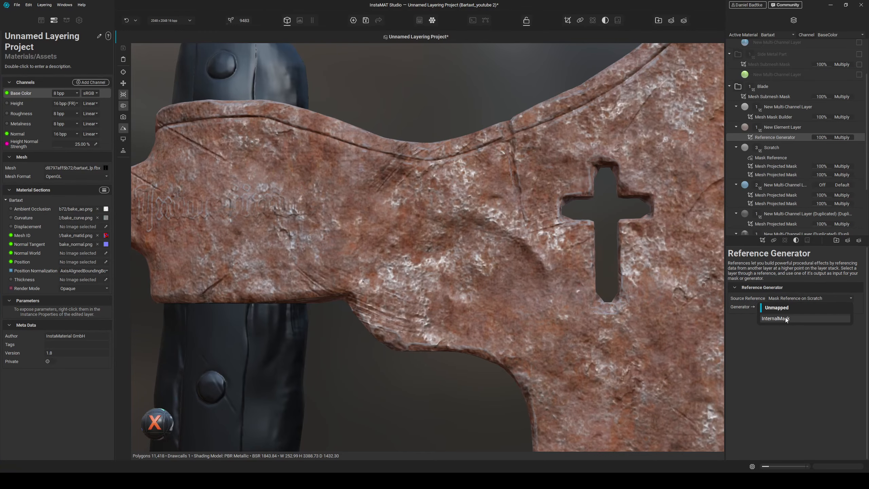
pyautogui.click(784, 318)
# - Add a Mesh Projected Mask to the element layer using the Clouds Heavy image
pyautogui.keyDown('alt'); pyautogui.moveTo(549, 226); pyautogui.dragTo(578, 174); pyautogui.keyUp('alt')
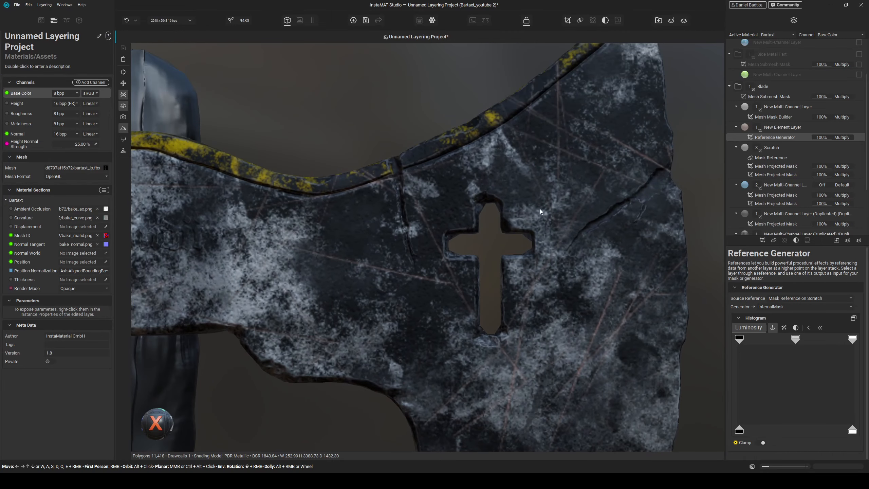
pyautogui.keyDown('shift'); pyautogui.moveTo(578, 174); pyautogui.dragTo(564, 183, button='right'); pyautogui.keyUp('shift')
pyautogui.keyDown('alt'); pyautogui.moveTo(564, 183); pyautogui.dragTo(595, 178); pyautogui.keyUp('alt')
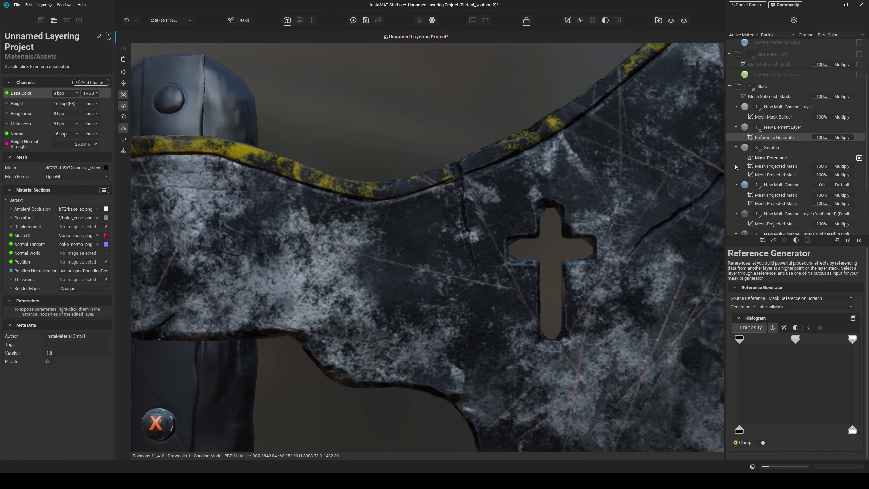
pyautogui.click(763, 240)
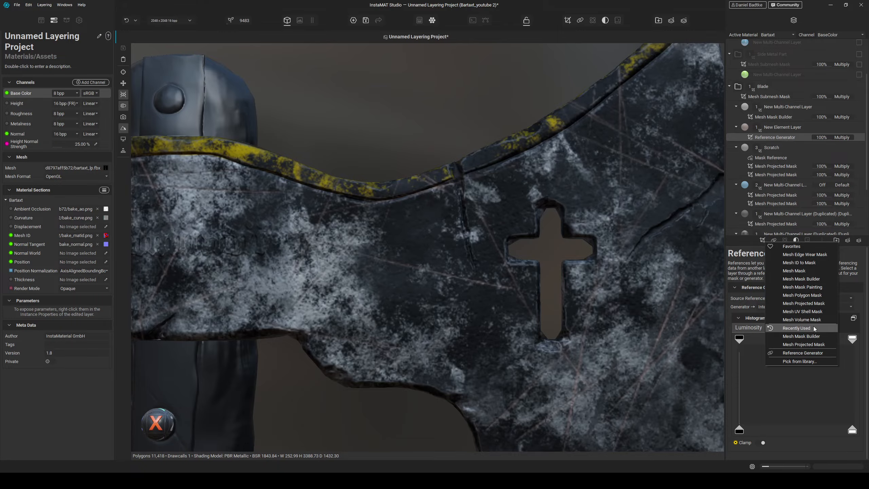
pyautogui.click(817, 303)
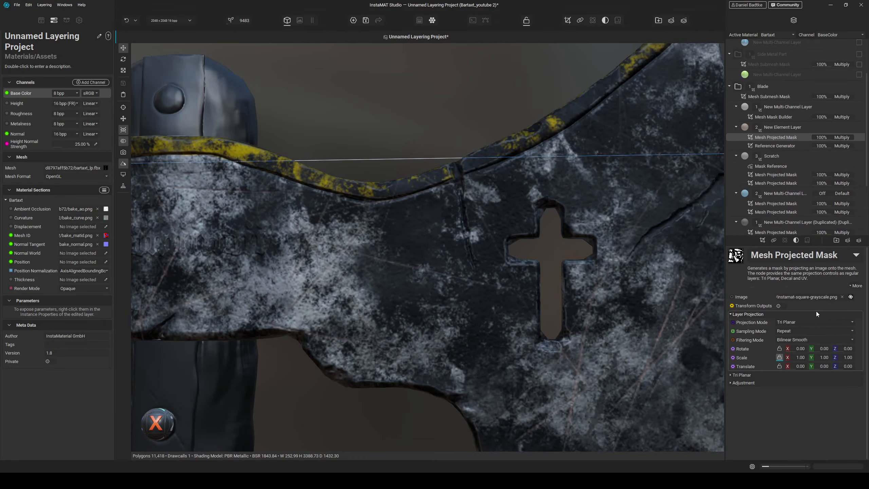
pyautogui.moveTo(780, 348)
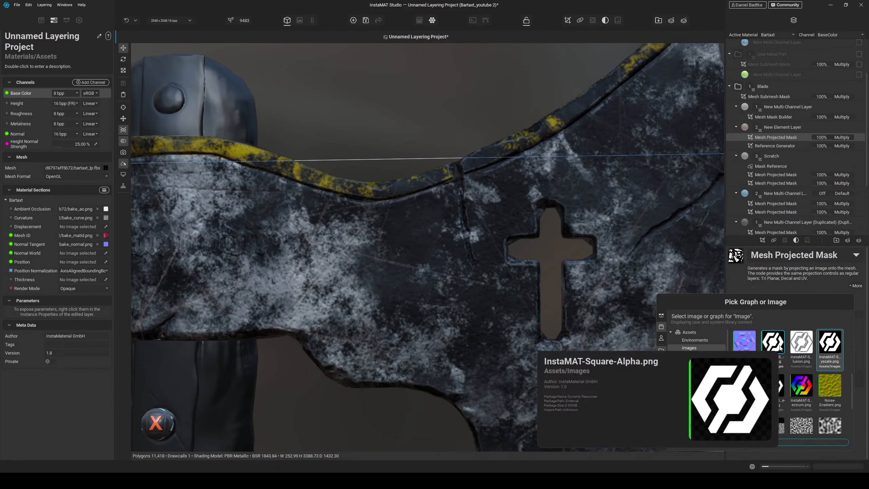
pyautogui.write('clouds')
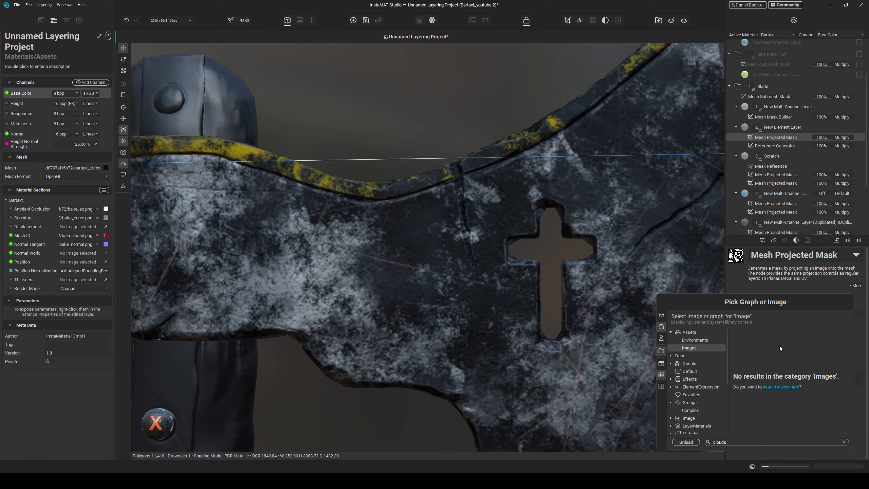
pyautogui.click(794, 389)
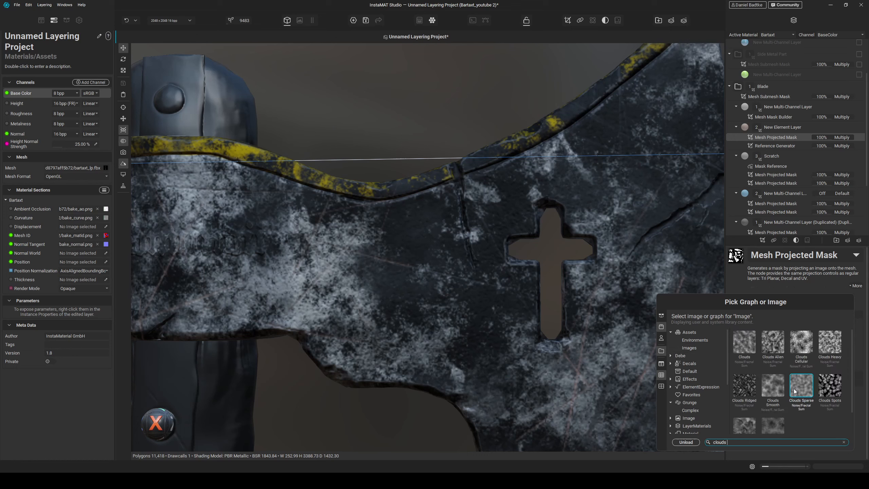
pyautogui.click(823, 348)
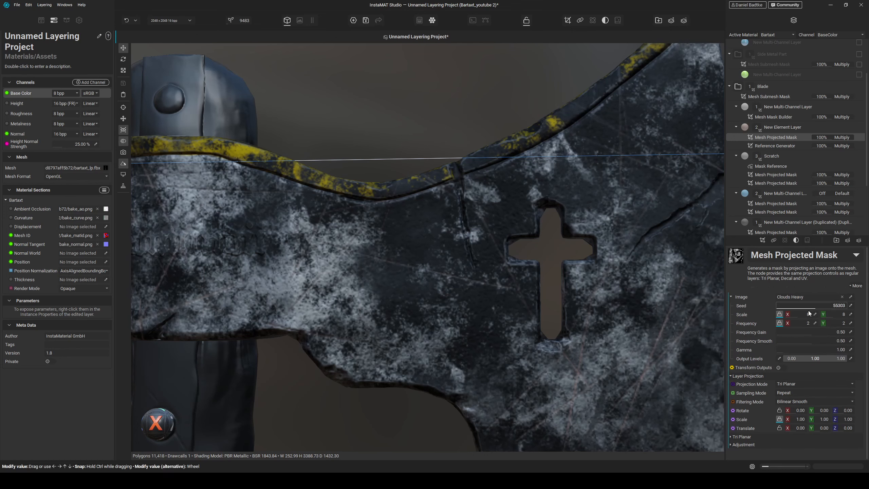
# - Scale the clouds mask to 11 and set its adjustment contrast to 0.86 and brightness to 0.51
pyautogui.moveTo(798, 314)
pyautogui.mouseDown()
pyautogui.moveTo(811, 316)
pyautogui.moveTo(803, 315)
pyautogui.mouseUp()
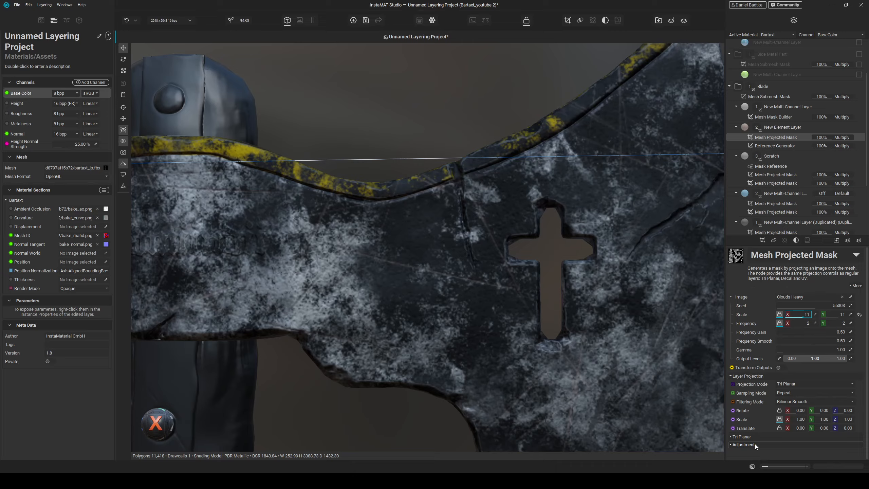
pyautogui.click(743, 444)
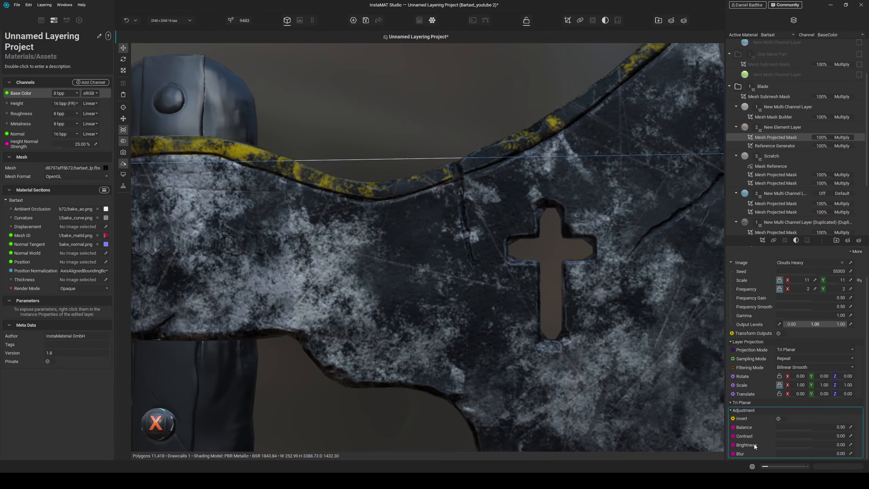
pyautogui.click(811, 437)
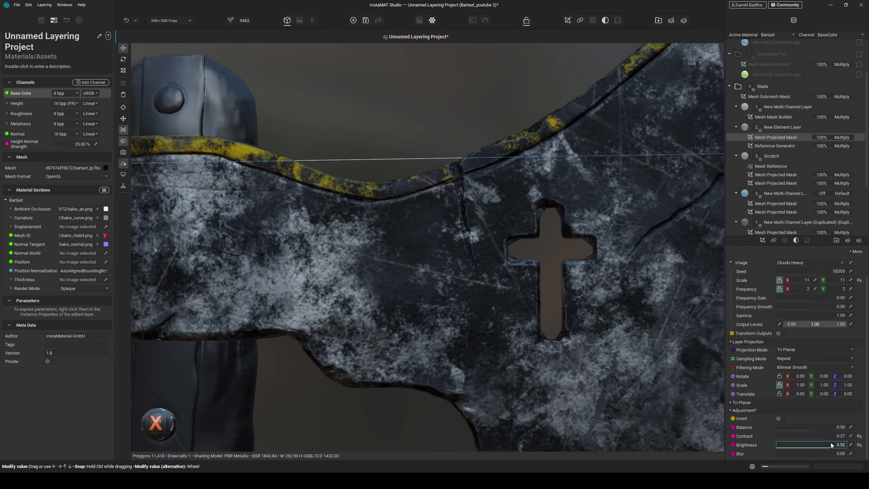
pyautogui.moveTo(827, 444); pyautogui.dragTo(792, 435)
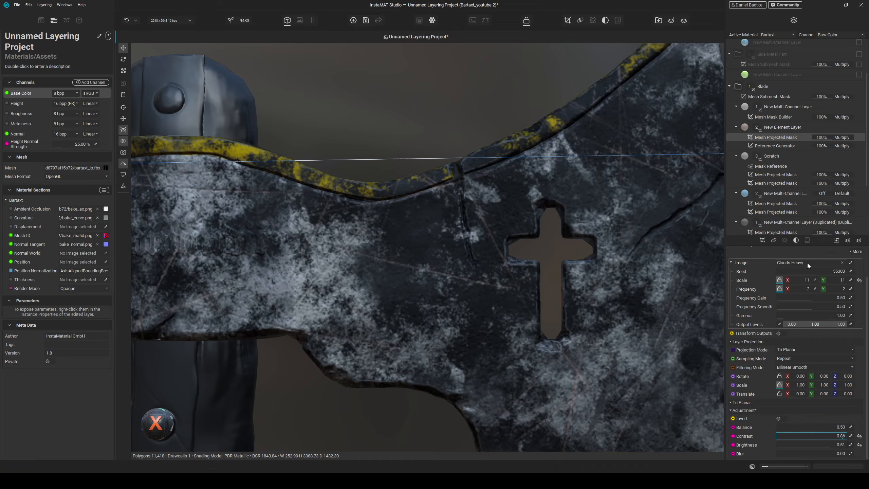
# - Set the clouds mask scale to 15, contrast to 0.32 and brightness to -0.02
pyautogui.moveTo(795, 281); pyautogui.dragTo(793, 283)
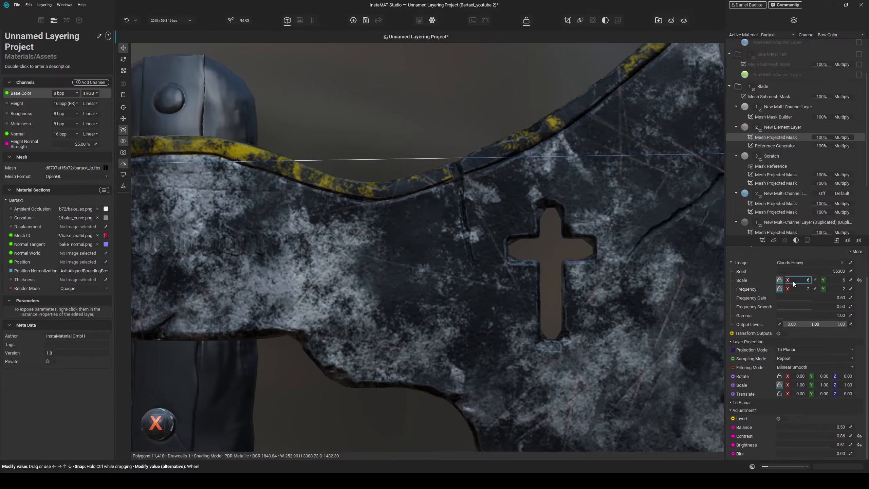
pyautogui.scroll(-5, 556, 232)
pyautogui.keyDown('alt'); pyautogui.moveTo(600, 274); pyautogui.dragTo(628, 297); pyautogui.keyUp('alt')
pyautogui.scroll(5, 627, 295)
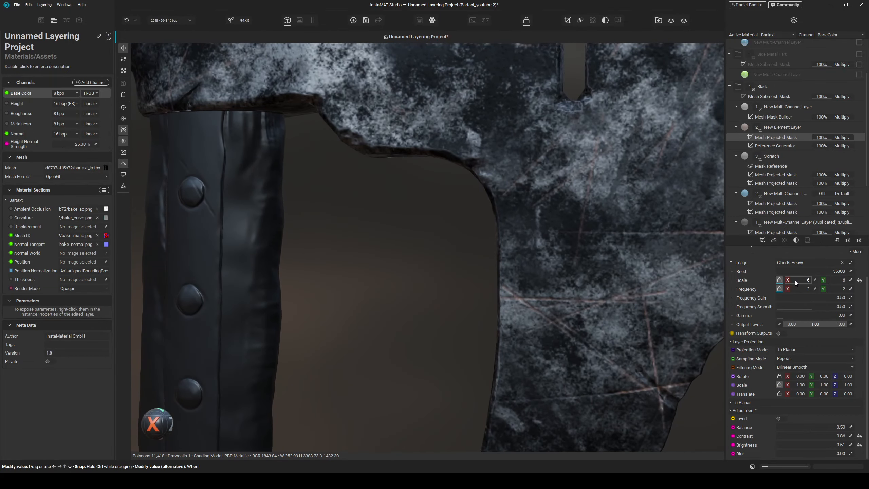
pyautogui.moveTo(794, 280); pyautogui.dragTo(810, 281)
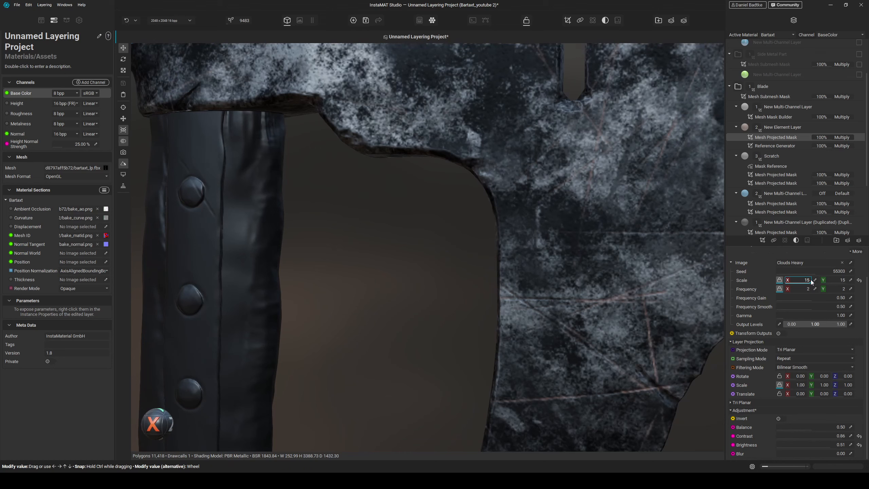
pyautogui.click(830, 435)
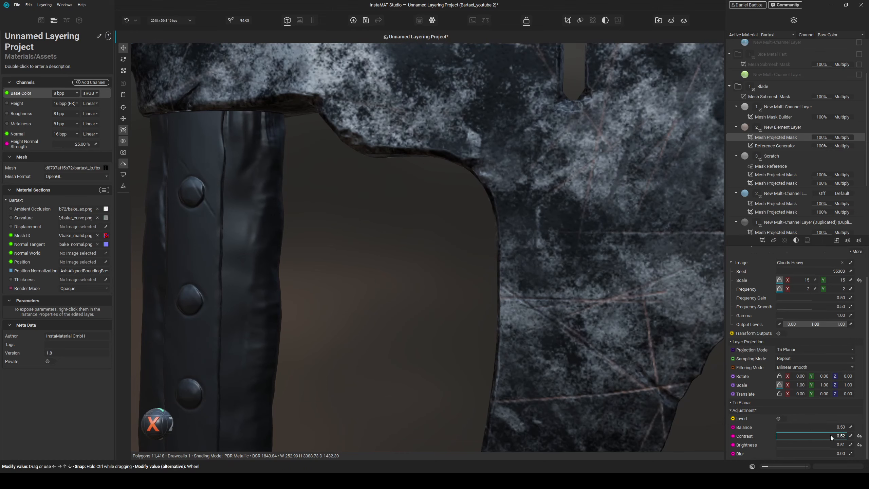
pyautogui.moveTo(828, 444)
pyautogui.mouseDown()
pyautogui.moveTo(850, 446)
pyautogui.moveTo(811, 442)
pyautogui.mouseUp()
pyautogui.scroll(-5, 634, 299)
pyautogui.keyDown('alt'); pyautogui.moveTo(634, 299); pyautogui.dragTo(586, 158); pyautogui.keyUp('alt')
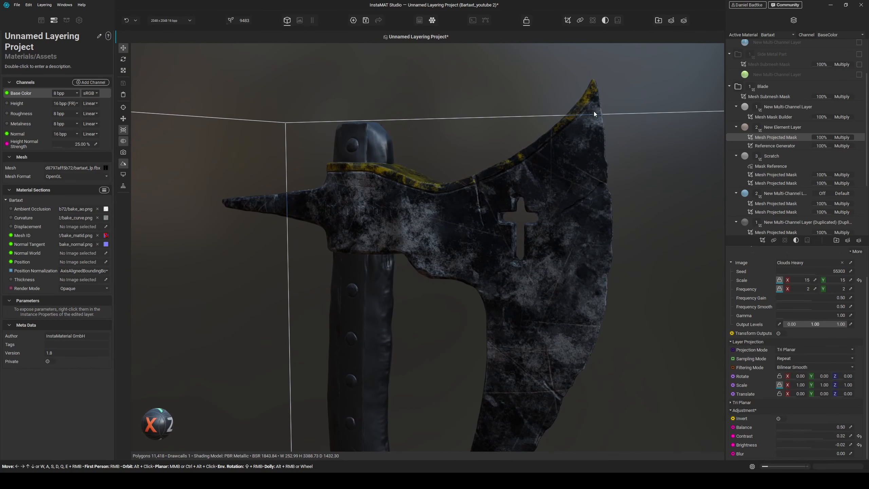
# - Add a new Multi-Channel Layer above the blade's first layer and give it a Mesh Mask Painting mask
pyautogui.click(782, 107)
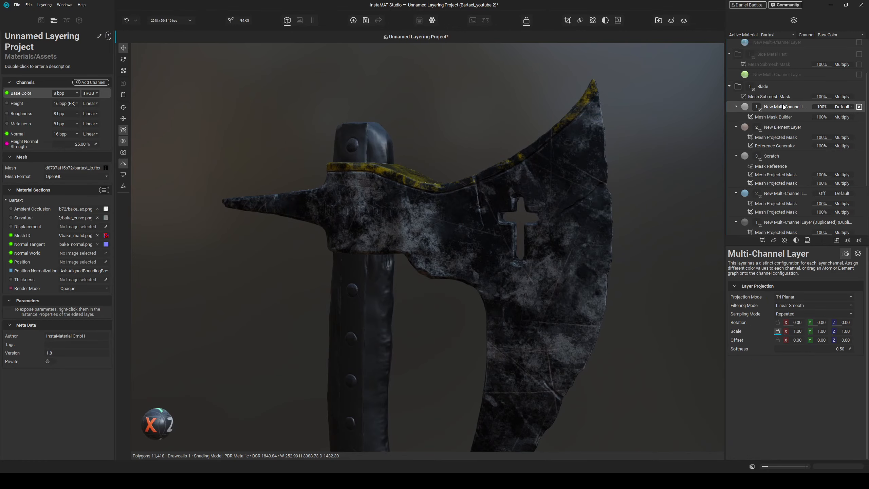
pyautogui.click(848, 240)
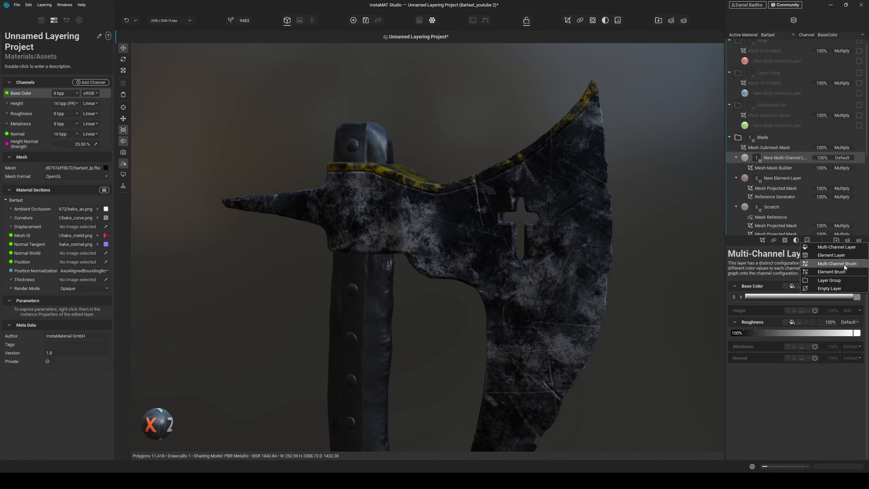
pyautogui.click(848, 248)
pyautogui.keyDown('alt'); pyautogui.moveTo(578, 224); pyautogui.dragTo(632, 219); pyautogui.keyUp('alt')
pyautogui.click(765, 241)
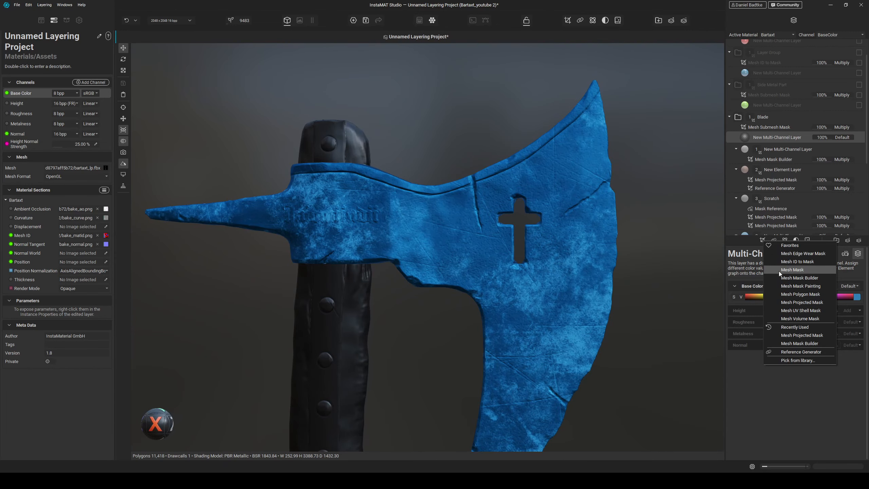
pyautogui.click(801, 286)
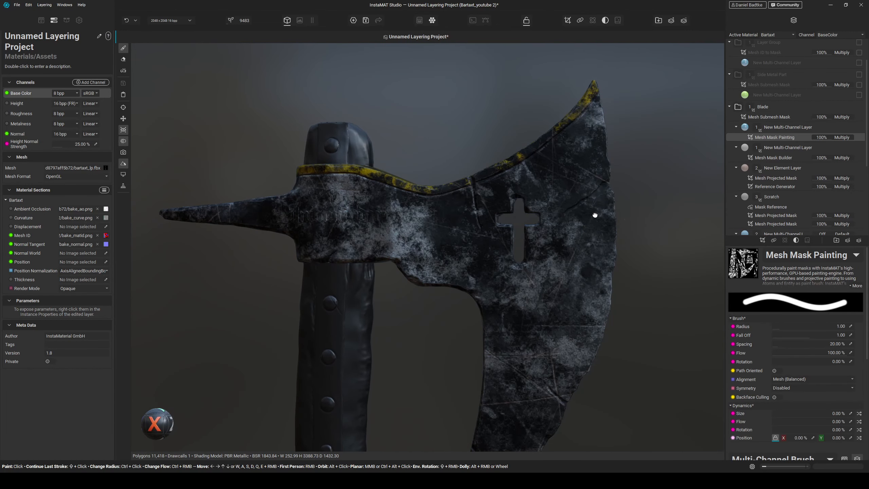
# - Paint the mask along the upper cutting edge of the blade, reducing the brush radius to about 0.14
pyautogui.click(599, 129)
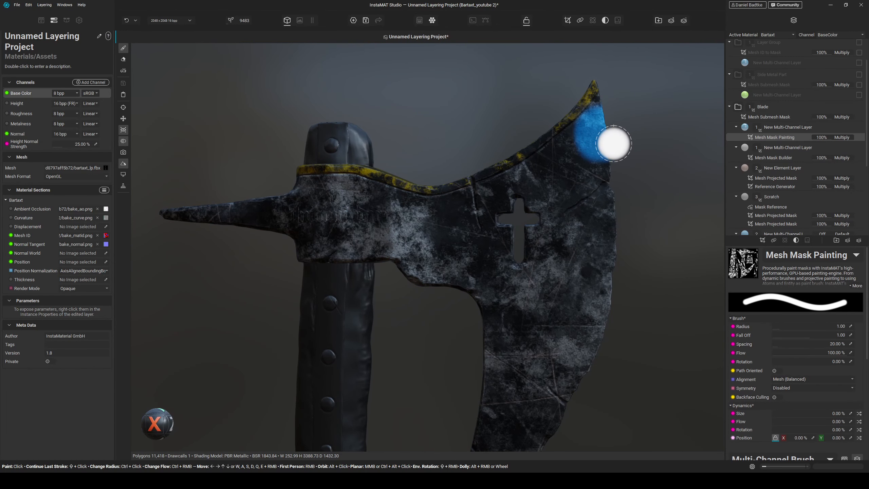
pyautogui.keyDown('alt'); pyautogui.moveTo(612, 144); pyautogui.dragTo(624, 136); pyautogui.keyUp('alt')
pyautogui.scroll(4, 624, 136)
pyautogui.moveTo(631, 132); pyautogui.dragTo(629, 147, button='middle')
pyautogui.keyDown('ctrl'); pyautogui.moveTo(632, 143); pyautogui.dragTo(632, 151); pyautogui.keyUp('ctrl')
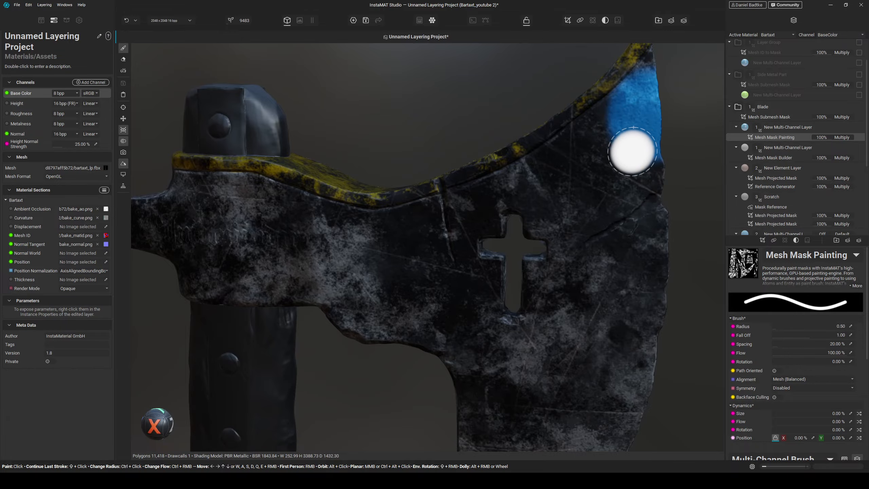
pyautogui.moveTo(632, 151); pyautogui.dragTo(612, 178, button='middle')
pyautogui.scroll(3, 571, 213)
pyautogui.moveTo(566, 214); pyautogui.dragTo(556, 185)
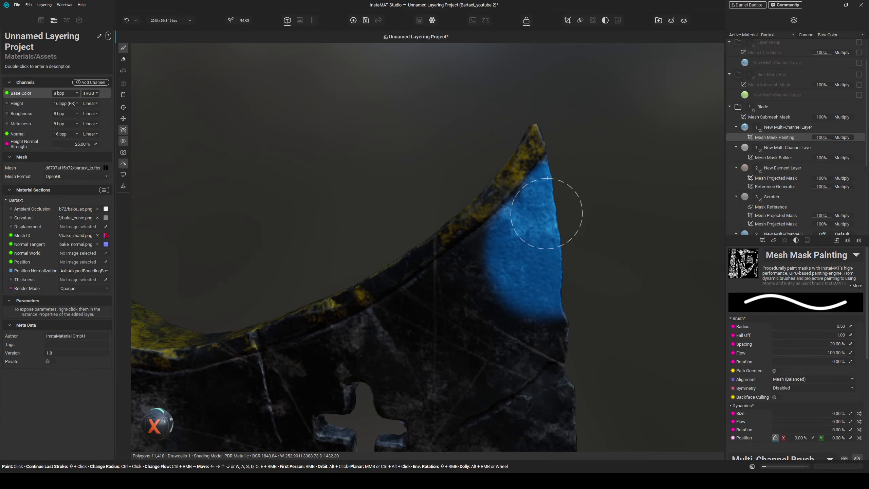
pyautogui.moveTo(535, 246)
pyautogui.mouseDown(button='middle')
pyautogui.moveTo(551, 206)
pyautogui.moveTo(545, 148)
pyautogui.mouseUp(button='middle')
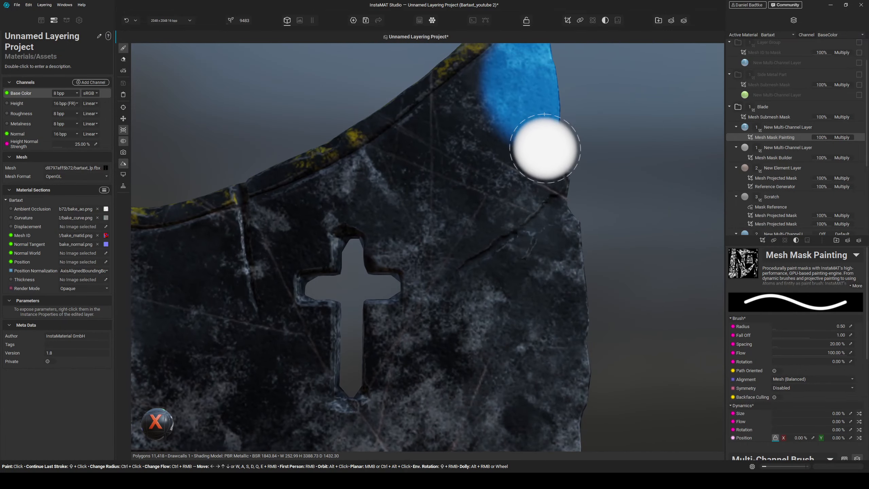
pyautogui.moveTo(520, 91)
pyautogui.mouseDown()
pyautogui.moveTo(519, 139)
pyautogui.moveTo(547, 163)
pyautogui.moveTo(523, 155)
pyautogui.moveTo(506, 193)
pyautogui.moveTo(511, 217)
pyautogui.moveTo(535, 196)
pyautogui.mouseUp()
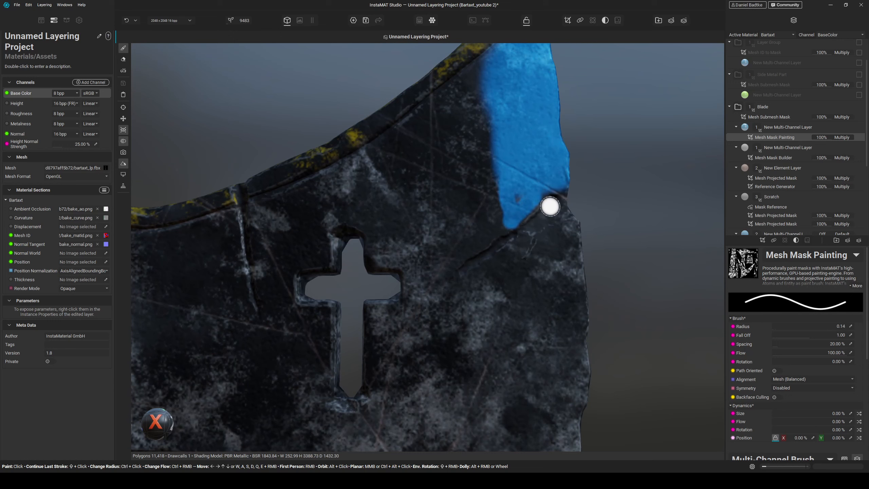
pyautogui.moveTo(528, 232)
pyautogui.mouseDown()
pyautogui.moveTo(519, 218)
pyautogui.moveTo(543, 246)
pyautogui.moveTo(578, 223)
pyautogui.moveTo(553, 230)
pyautogui.moveTo(531, 262)
pyautogui.moveTo(523, 240)
pyautogui.mouseUp()
pyautogui.scroll(-2, 519, 264)
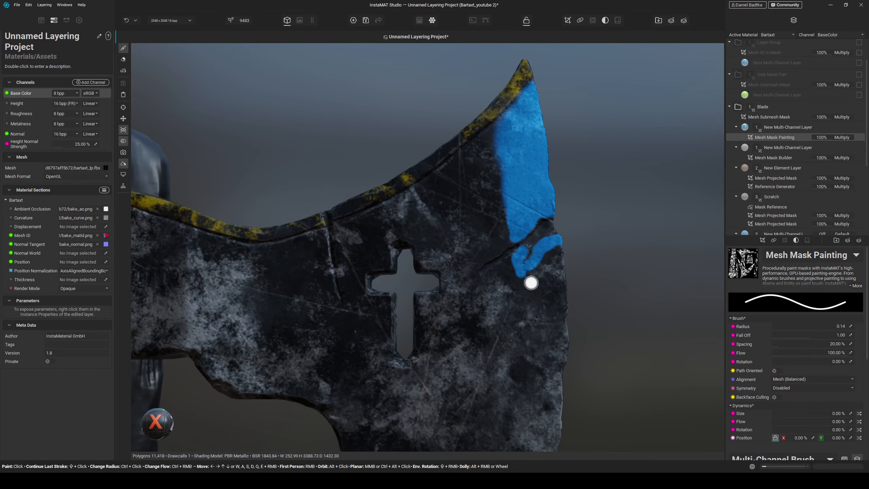
pyautogui.keyDown('alt'); pyautogui.moveTo(552, 250); pyautogui.dragTo(520, 260); pyautogui.keyUp('alt')
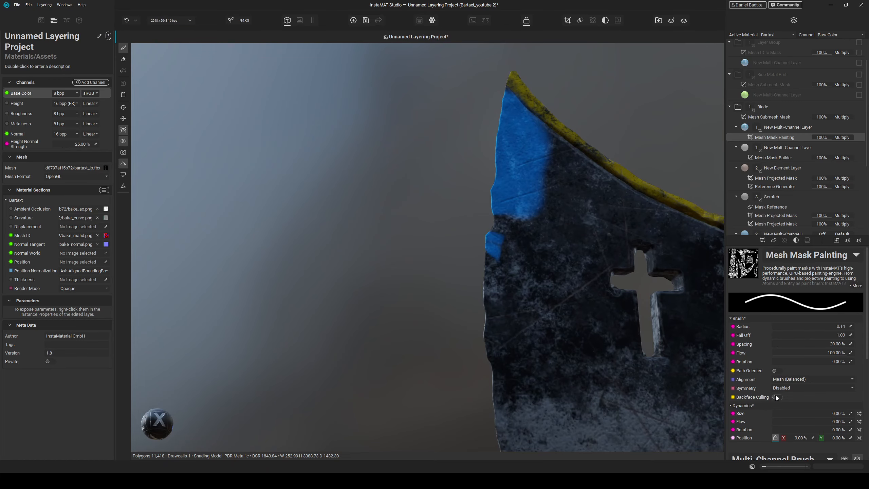
pyautogui.moveTo(529, 290)
pyautogui.keyDown('alt'); pyautogui.mouseDown()
pyautogui.moveTo(588, 319)
pyautogui.moveTo(553, 187)
pyautogui.moveTo(582, 209)
pyautogui.moveTo(519, 208)
pyautogui.moveTo(555, 179)
pyautogui.moveTo(535, 191)
pyautogui.moveTo(531, 149)
pyautogui.moveTo(514, 174)
pyautogui.moveTo(496, 173)
pyautogui.moveTo(531, 204)
pyautogui.moveTo(539, 300)
pyautogui.moveTo(506, 285)
pyautogui.mouseUp(); pyautogui.keyUp('alt')
pyautogui.keyDown('alt'); pyautogui.moveTo(518, 237); pyautogui.dragTo(526, 210); pyautogui.keyUp('alt')
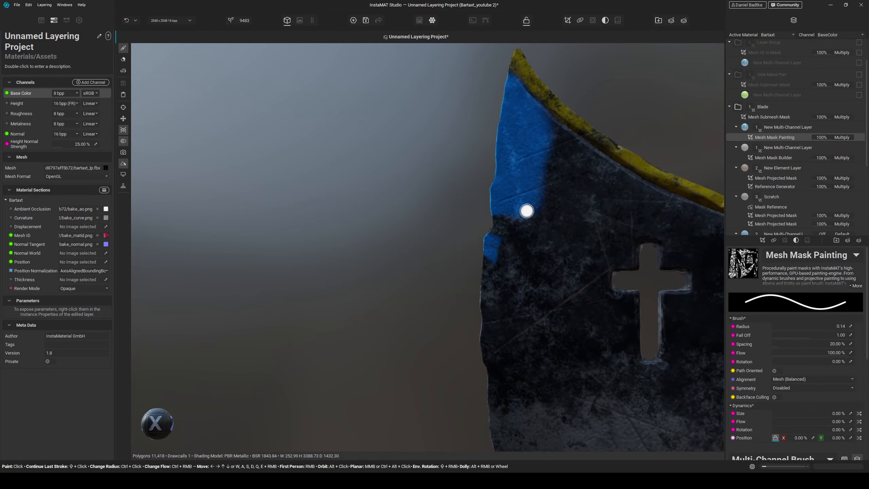
# - Continue painting the mask down the blade's cutting edge with a larger brush of about 0.62 radius
pyautogui.click(775, 397)
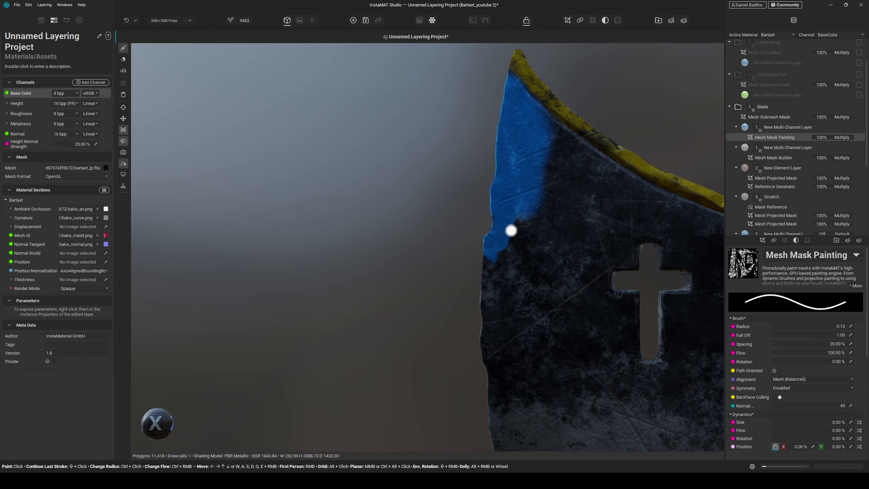
pyautogui.moveTo(510, 230)
pyautogui.keyDown('ctrl'); pyautogui.mouseDown()
pyautogui.moveTo(525, 230)
pyautogui.moveTo(437, 255)
pyautogui.moveTo(554, 245)
pyautogui.mouseUp(); pyautogui.keyUp('ctrl')
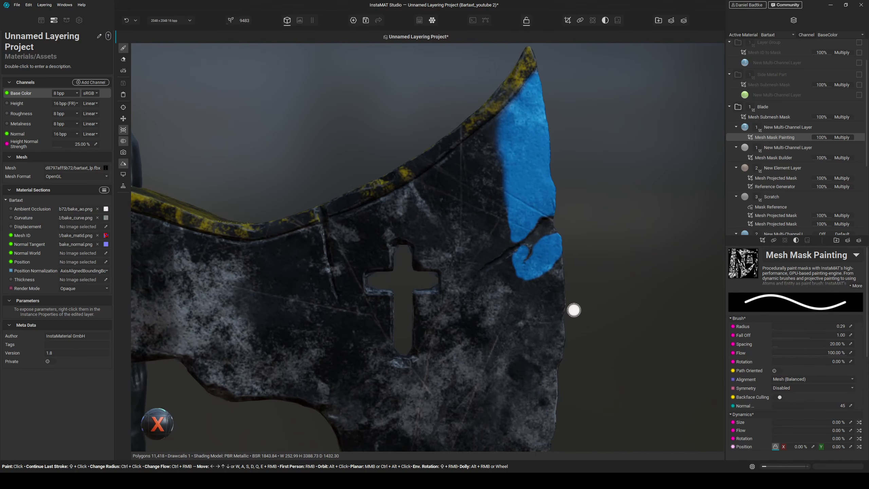
pyautogui.moveTo(585, 332); pyautogui.dragTo(529, 249, button='middle')
pyautogui.click(779, 397)
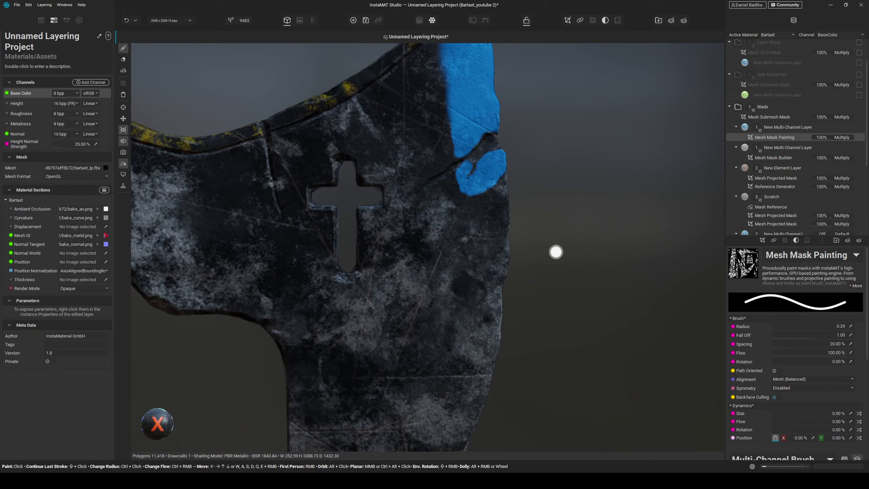
pyautogui.click(487, 196)
pyautogui.moveTo(486, 196)
pyautogui.mouseDown()
pyautogui.moveTo(481, 192)
pyautogui.moveTo(473, 218)
pyautogui.moveTo(472, 194)
pyautogui.moveTo(483, 235)
pyautogui.moveTo(476, 260)
pyautogui.moveTo(504, 255)
pyautogui.moveTo(482, 243)
pyautogui.mouseUp()
pyautogui.moveTo(468, 207)
pyautogui.mouseDown()
pyautogui.moveTo(465, 326)
pyautogui.moveTo(500, 214)
pyautogui.mouseUp()
pyautogui.moveTo(503, 206)
pyautogui.mouseDown()
pyautogui.moveTo(492, 275)
pyautogui.moveTo(521, 319)
pyautogui.moveTo(513, 297)
pyautogui.mouseUp()
pyautogui.scroll(-3, 521, 319)
pyautogui.scroll(-2, 521, 325)
pyautogui.scroll(4, 539, 308)
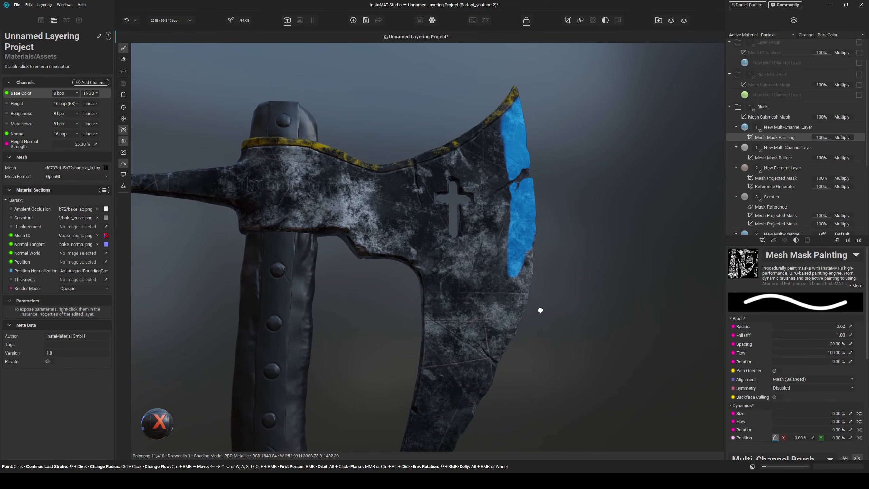
pyautogui.moveTo(540, 310); pyautogui.dragTo(532, 298, button='middle')
pyautogui.moveTo(516, 171); pyautogui.dragTo(488, 285)
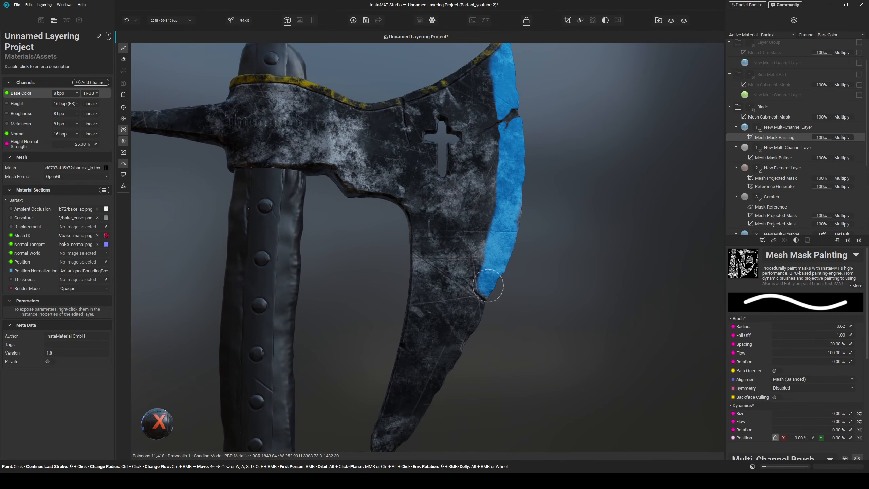
pyautogui.moveTo(518, 223)
pyautogui.mouseDown()
pyautogui.moveTo(457, 371)
pyautogui.moveTo(410, 432)
pyautogui.mouseUp()
pyautogui.moveTo(462, 403); pyautogui.dragTo(491, 287, button='middle')
pyautogui.moveTo(499, 327); pyautogui.dragTo(513, 284, button='middle')
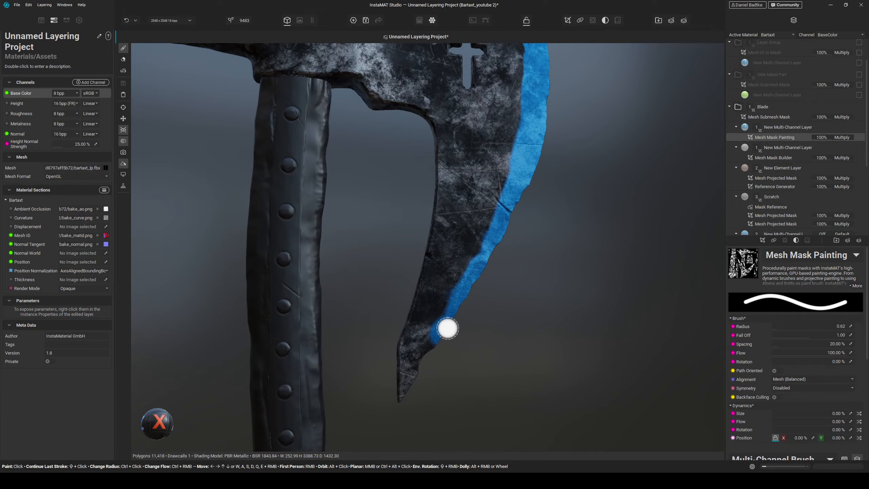
pyautogui.moveTo(451, 312); pyautogui.dragTo(411, 381)
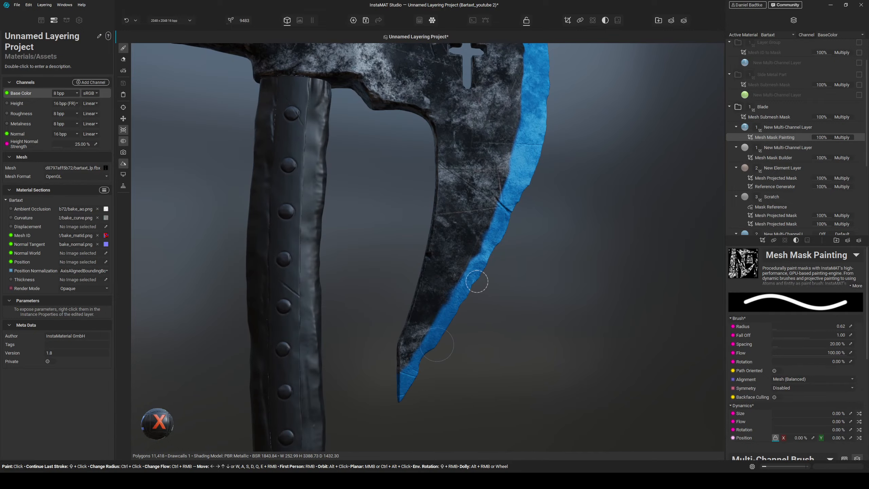
# - Erase the overpainted mask areas inward from the blade's cutting edge
pyautogui.moveTo(540, 235)
pyautogui.keyDown('alt'); pyautogui.mouseDown()
pyautogui.moveTo(568, 244)
pyautogui.moveTo(561, 227)
pyautogui.moveTo(545, 230)
pyautogui.mouseUp(); pyautogui.keyUp('alt')
pyautogui.scroll(7, 544, 232)
pyautogui.moveTo(539, 243); pyautogui.dragTo(539, 260, button='middle')
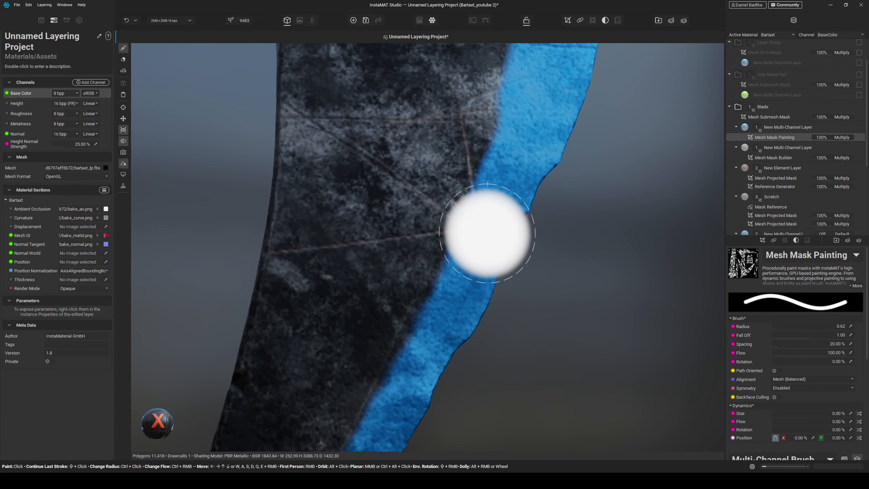
pyautogui.press('e')
pyautogui.keyDown('ctrl'); pyautogui.moveTo(485, 221); pyautogui.dragTo(447, 221); pyautogui.keyUp('ctrl')
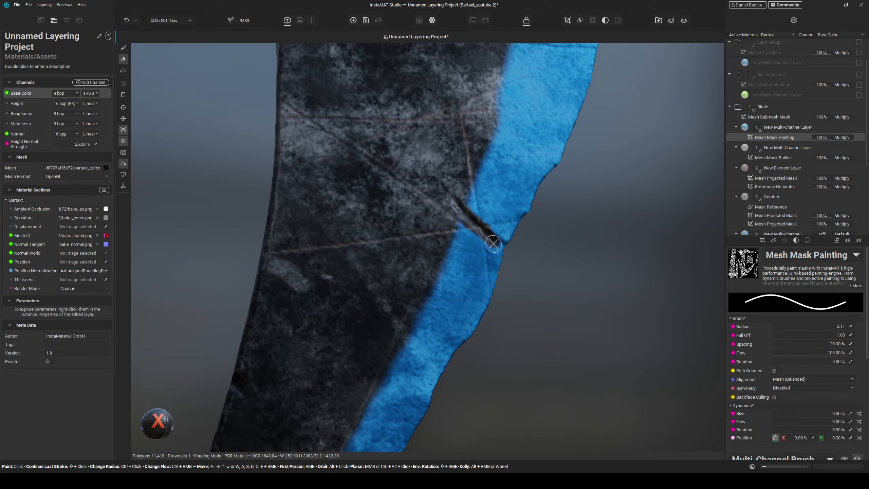
pyautogui.scroll(-6, 519, 262)
pyautogui.keyDown('alt'); pyautogui.moveTo(561, 257); pyautogui.dragTo(489, 267); pyautogui.keyUp('alt')
pyautogui.scroll(4, 444, 338)
pyautogui.scroll(2, 439, 337)
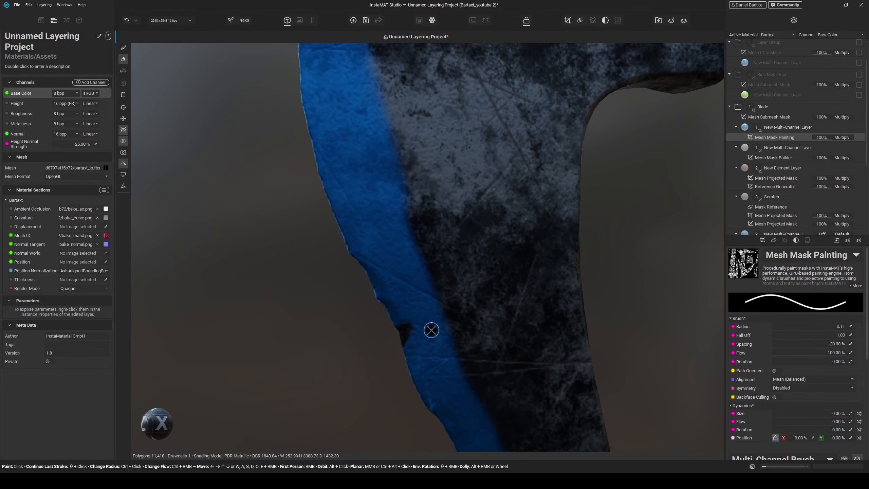
# - Switch back to the brush, enable backface culling and touch up the painted edge mask on the blade
pyautogui.press('b')
pyautogui.click(780, 397)
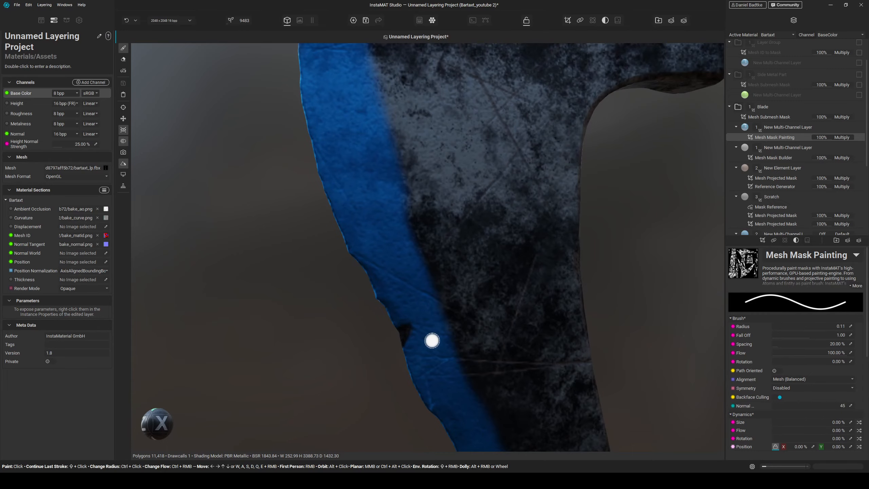
pyautogui.moveTo(406, 349)
pyautogui.keyDown('alt'); pyautogui.mouseDown()
pyautogui.moveTo(475, 365)
pyautogui.moveTo(462, 355)
pyautogui.mouseUp(); pyautogui.keyUp('alt')
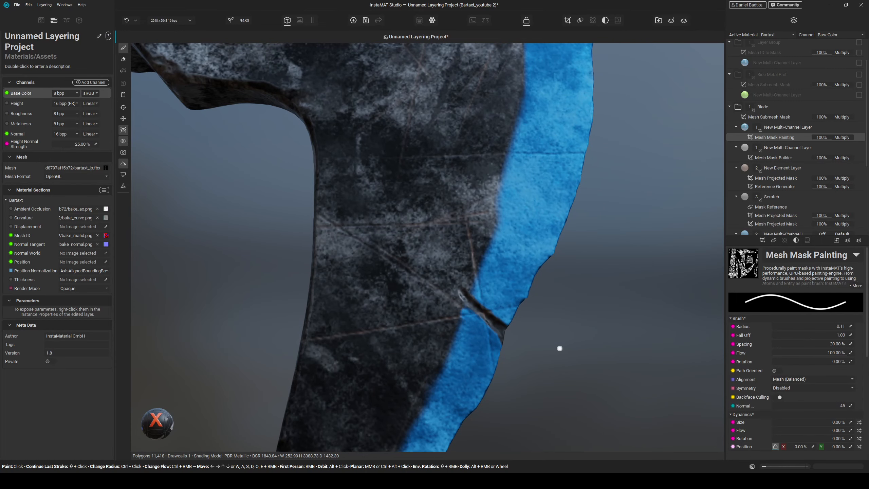
pyautogui.scroll(-5, 559, 348)
pyautogui.keyDown('alt'); pyautogui.moveTo(560, 348); pyautogui.dragTo(560, 311); pyautogui.keyUp('alt')
pyautogui.moveTo(560, 311); pyautogui.dragTo(545, 328, button='middle')
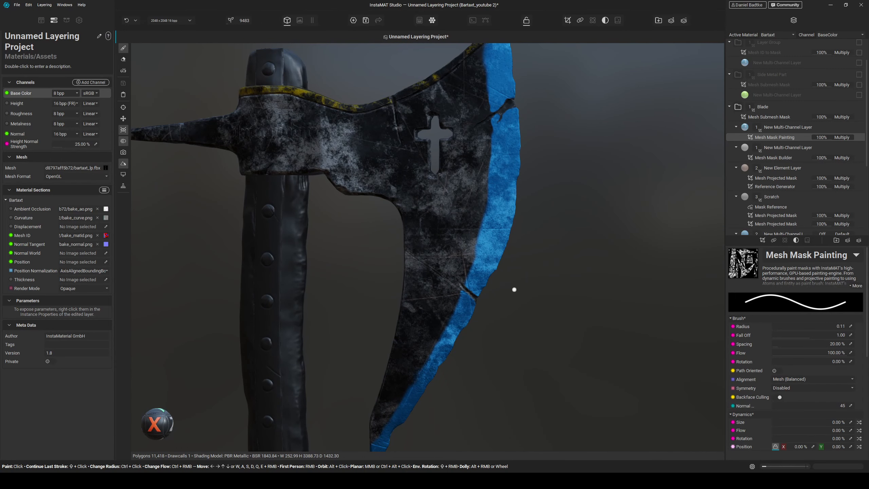
pyautogui.scroll(-5, 514, 289)
pyautogui.moveTo(514, 290)
pyautogui.keyDown('alt'); pyautogui.mouseDown()
pyautogui.moveTo(518, 306)
pyautogui.moveTo(527, 303)
pyautogui.moveTo(512, 126)
pyautogui.mouseUp(); pyautogui.keyUp('alt')
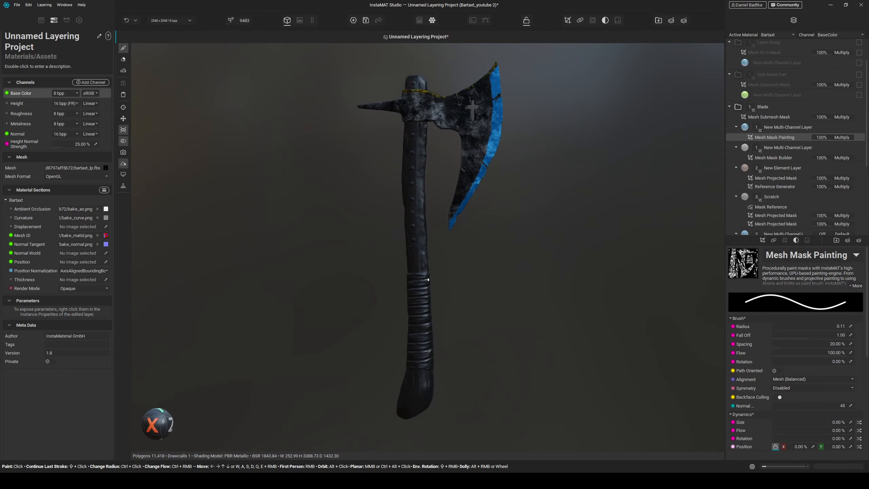
pyautogui.moveTo(512, 126); pyautogui.dragTo(498, 186, button='middle')
pyautogui.scroll(10, 498, 186)
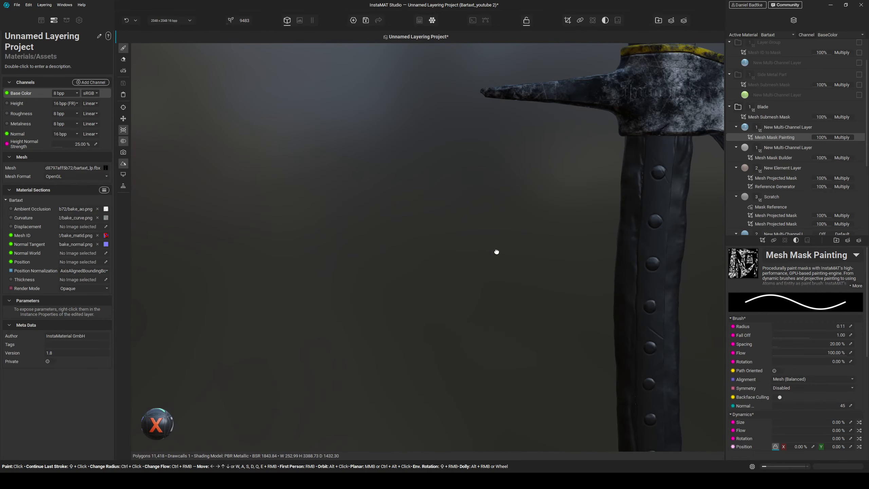
pyautogui.moveTo(497, 252)
pyautogui.mouseDown(button='middle')
pyautogui.moveTo(574, 200)
pyautogui.moveTo(452, 204)
pyautogui.mouseUp(button='middle')
# - Set the edge layer's base color to a light grey of about 0.6 RGB
pyautogui.click(783, 127)
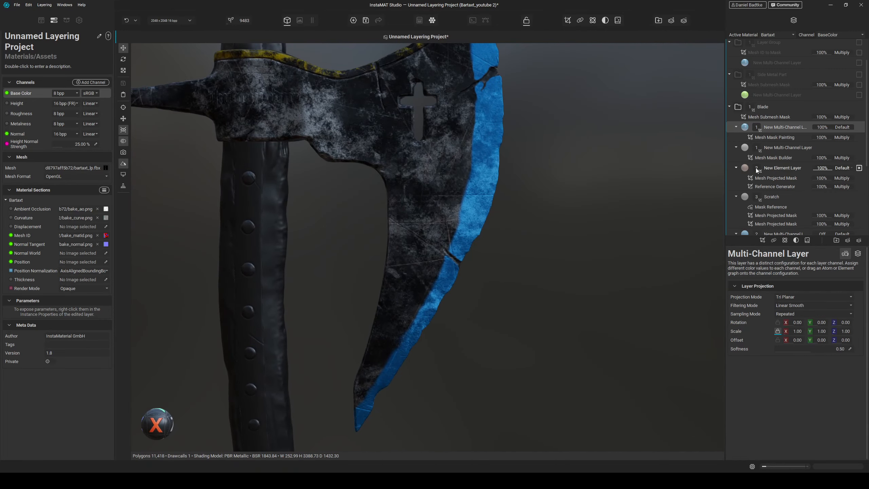
pyautogui.click(857, 253)
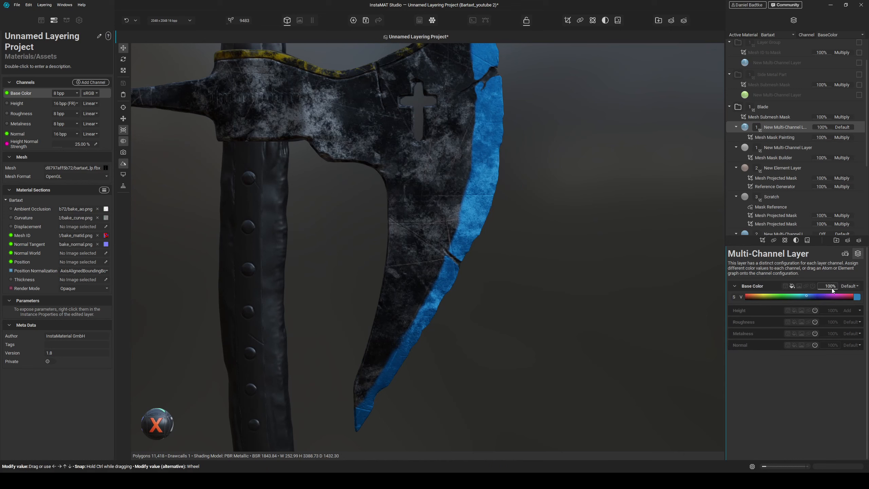
pyautogui.click(856, 296)
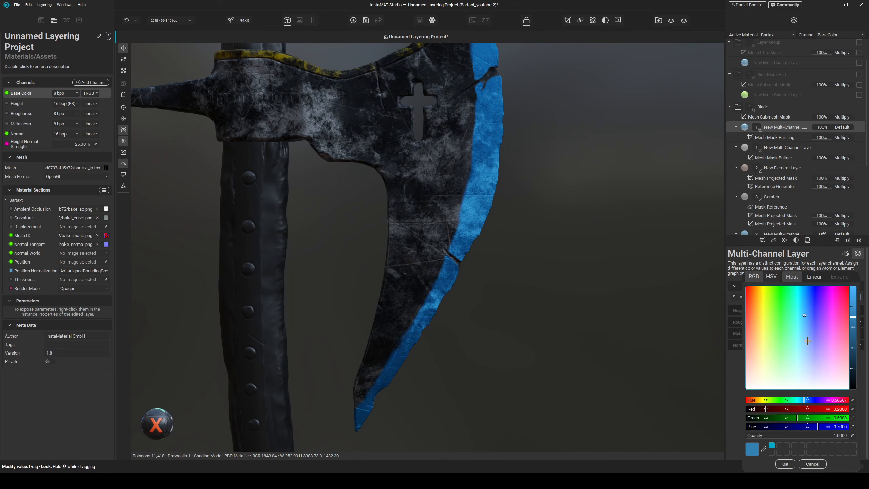
pyautogui.moveTo(861, 334)
pyautogui.mouseDown()
pyautogui.moveTo(861, 342)
pyautogui.moveTo(861, 329)
pyautogui.mouseUp()
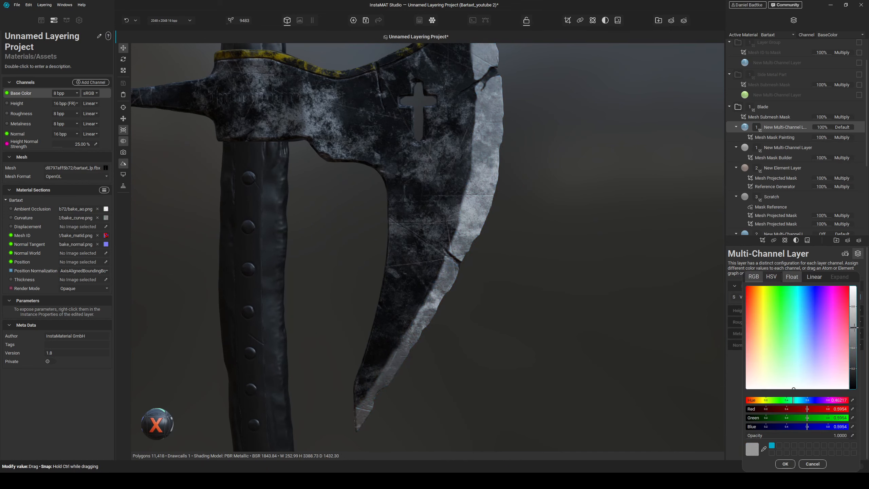
pyautogui.click(785, 463)
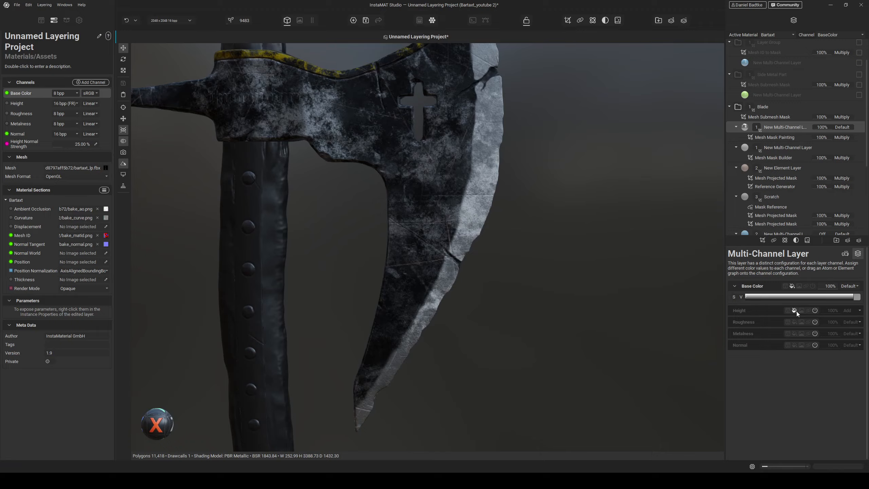
# - Enable the edge layer's height channel with Default blending and its roughness channel at 35%
pyautogui.click(846, 310)
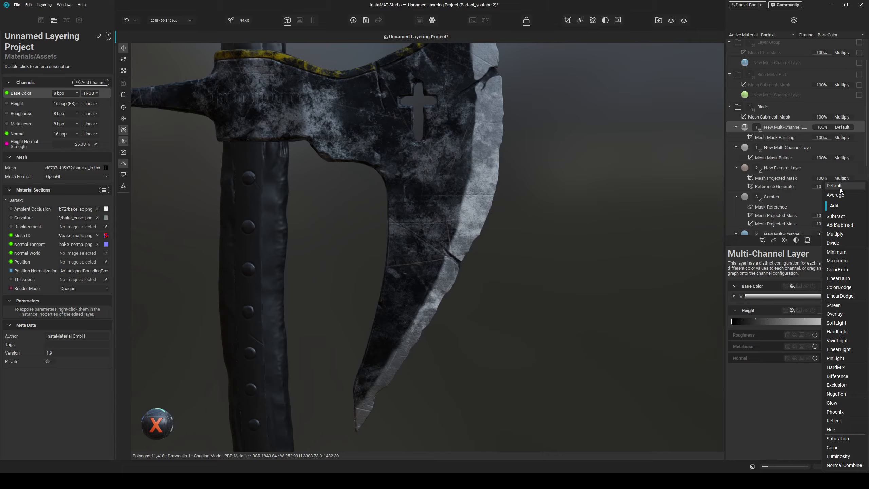
pyautogui.click(840, 187)
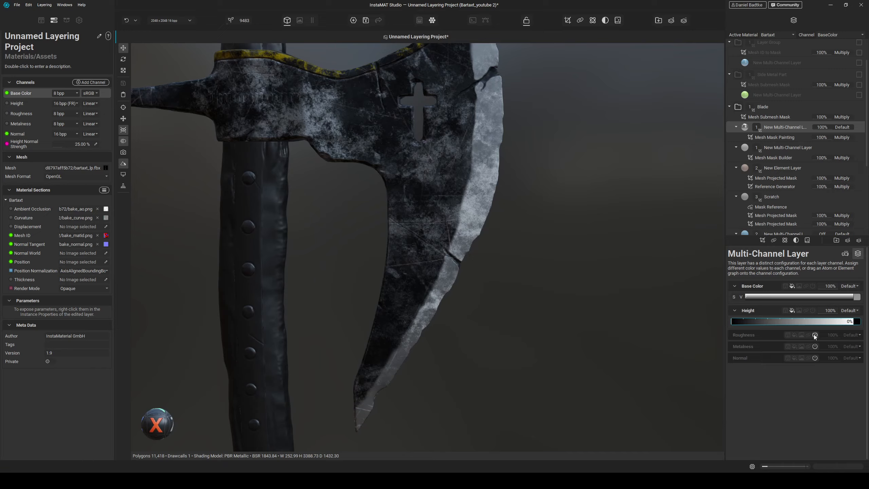
pyautogui.click(793, 335)
pyautogui.click(765, 345)
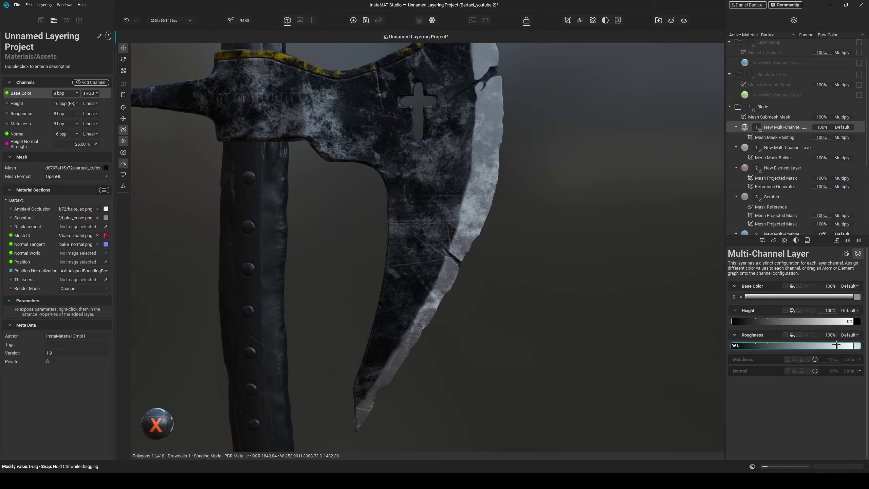
# - Enable the edge layer's metalness channel at 100% and raise its roughness to 60%
pyautogui.click(794, 360)
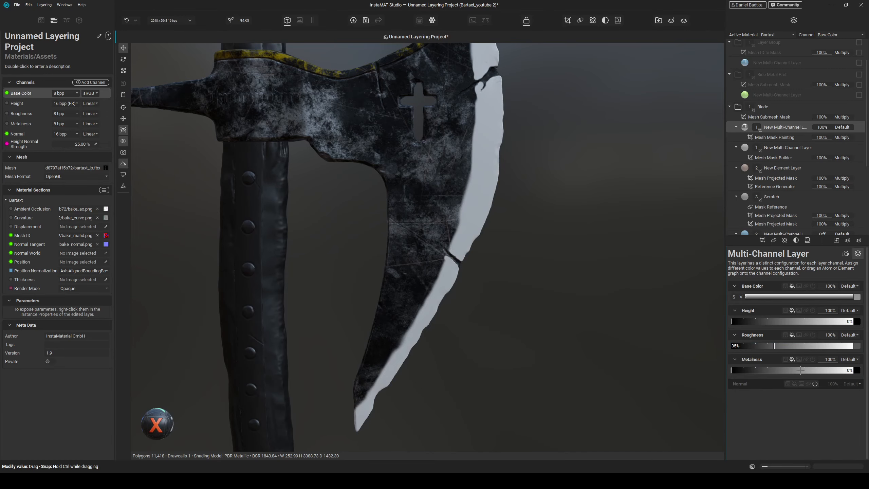
pyautogui.moveTo(800, 369); pyautogui.dragTo(807, 369)
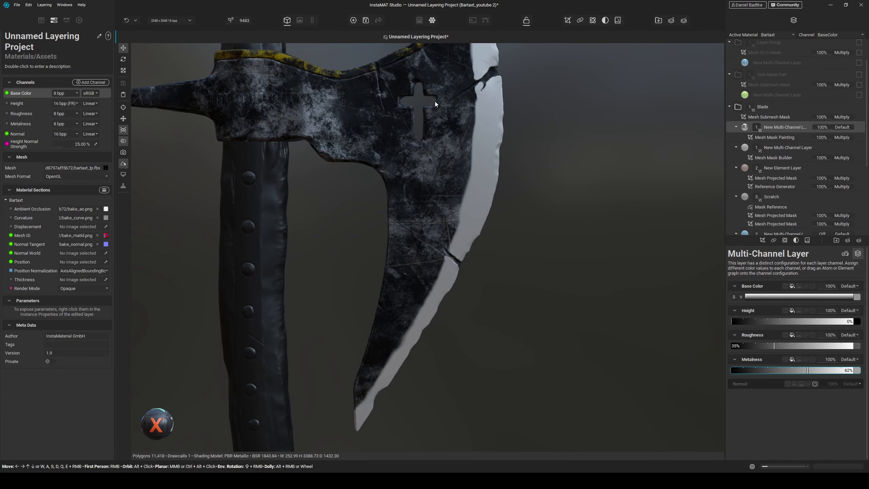
pyautogui.moveTo(528, 261); pyautogui.dragTo(428, 213, button='right')
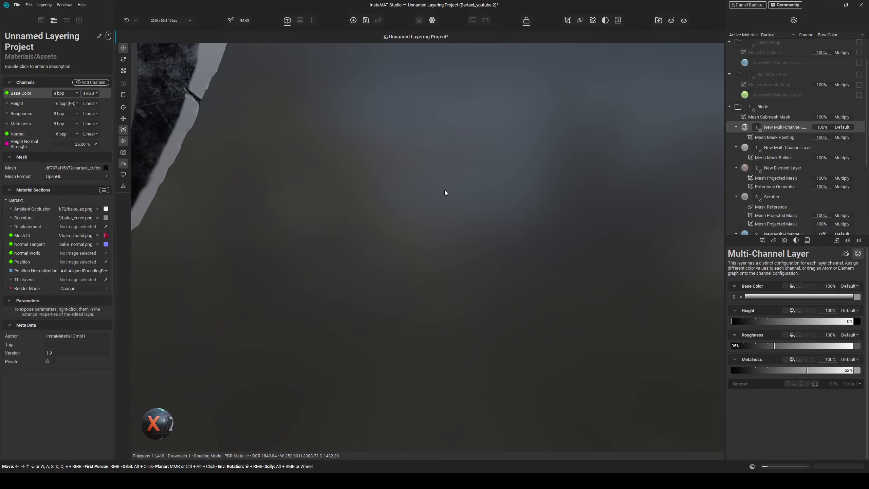
pyautogui.press('f')
pyautogui.keyDown('alt'); pyautogui.moveTo(450, 191); pyautogui.dragTo(425, 155); pyautogui.keyUp('alt')
pyautogui.scroll(6, 444, 185)
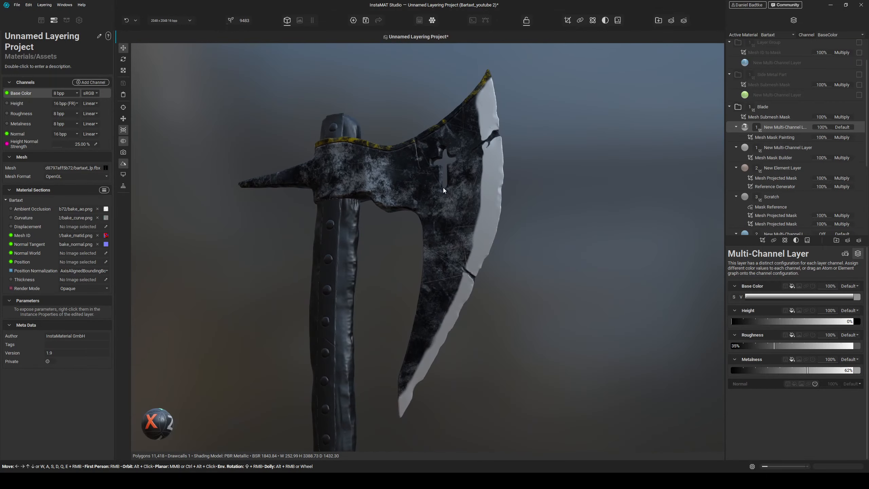
pyautogui.moveTo(442, 187)
pyautogui.keyDown('shift'); pyautogui.mouseDown(button='right')
pyautogui.moveTo(451, 188)
pyautogui.moveTo(433, 187)
pyautogui.mouseUp(button='right'); pyautogui.keyUp('shift')
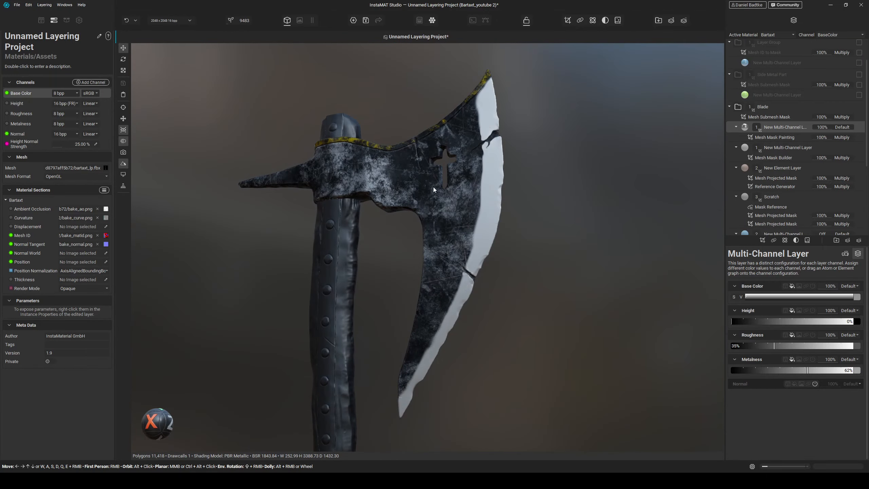
pyautogui.moveTo(794, 345); pyautogui.dragTo(799, 346)
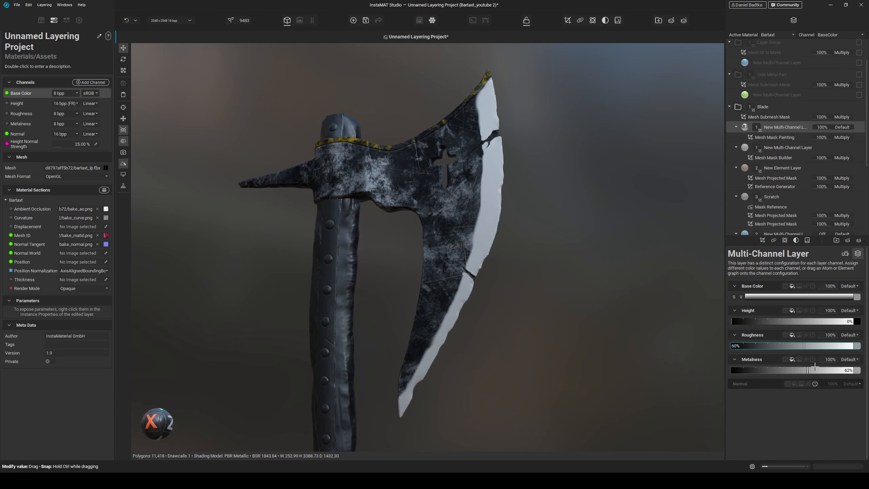
pyautogui.moveTo(815, 370); pyautogui.dragTo(848, 370)
# - Select the edge layer's mesh mask painting and switch its brush to the Clouds brush
pyautogui.click(774, 137)
pyautogui.scroll(5, 499, 189)
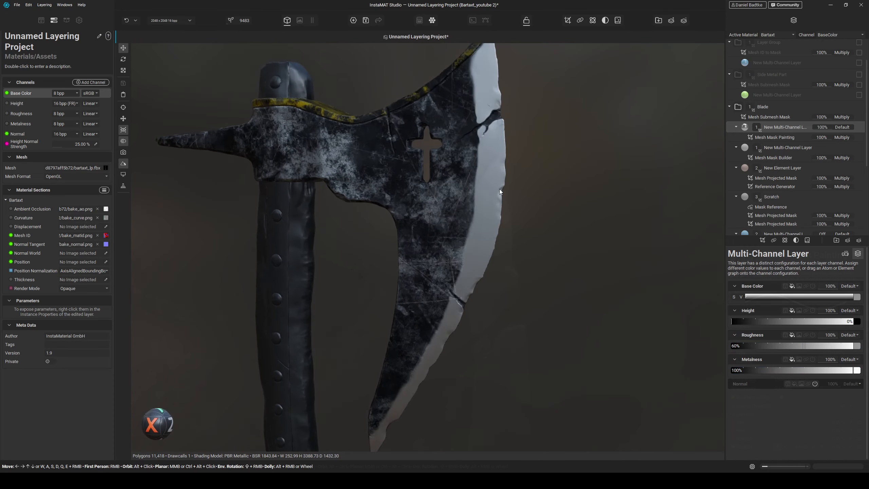
pyautogui.scroll(3, 478, 240)
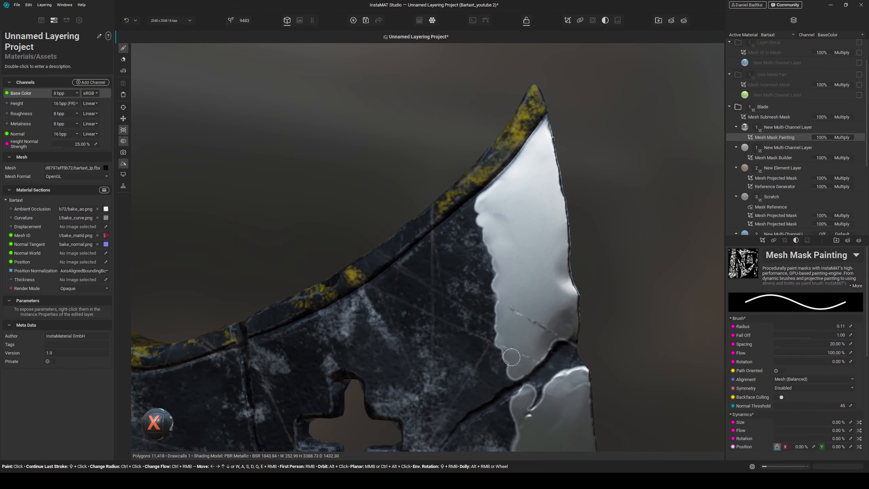
pyautogui.moveTo(512, 373); pyautogui.dragTo(511, 376)
pyautogui.moveTo(526, 310); pyautogui.dragTo(519, 247, button='middle')
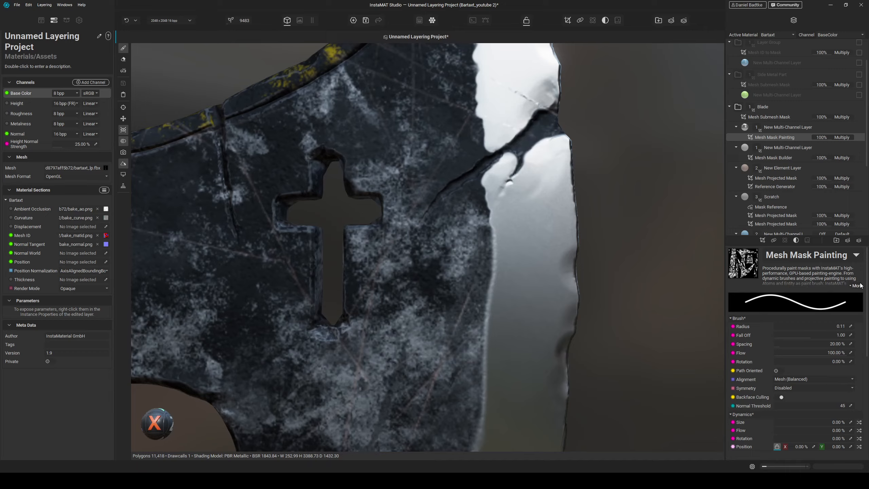
pyautogui.scroll(-3, 841, 385)
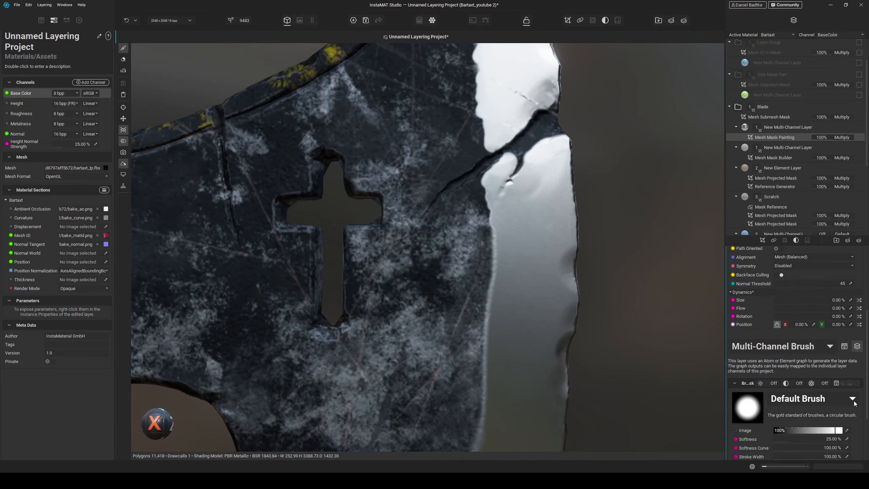
pyautogui.click(852, 399)
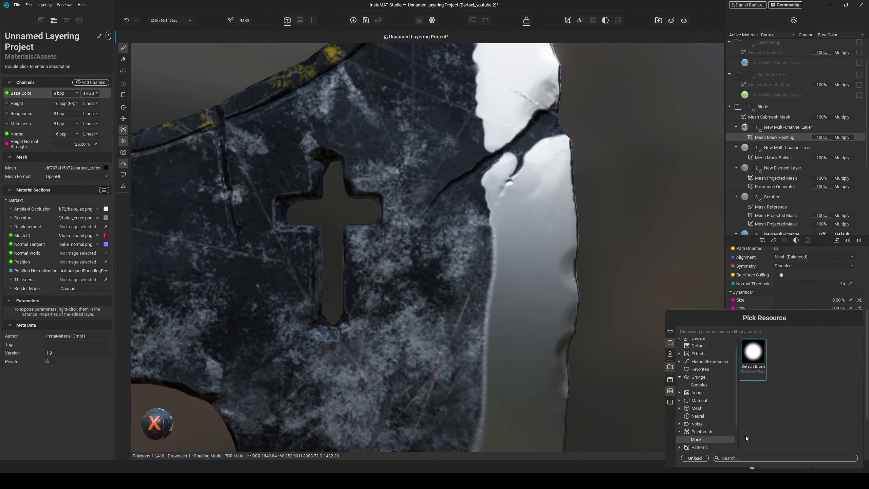
pyautogui.click(747, 458)
pyautogui.write('clouds')
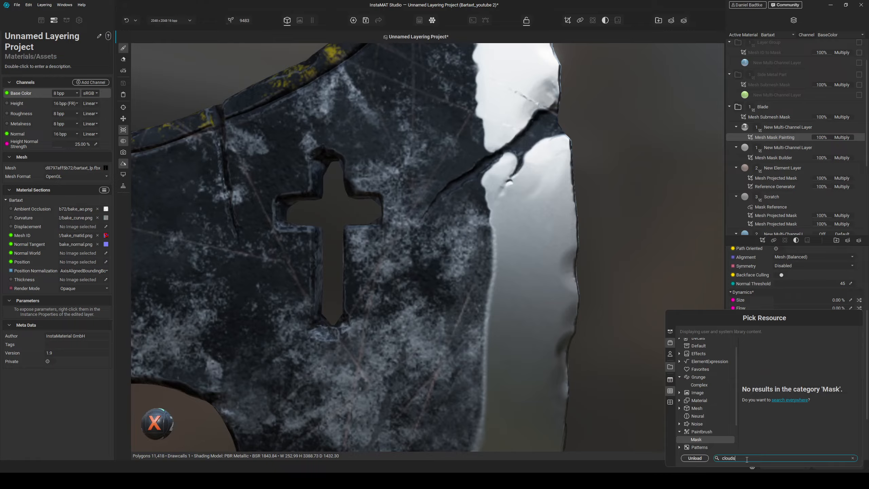
pyautogui.click(786, 401)
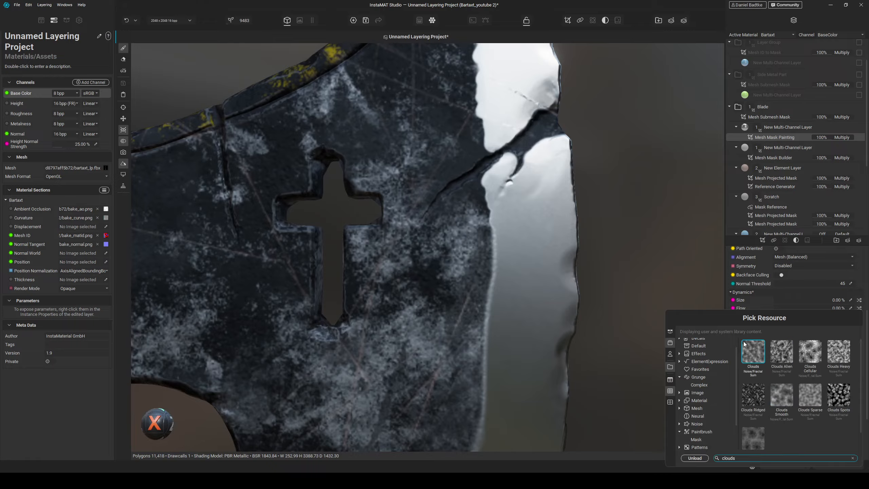
pyautogui.click(756, 356)
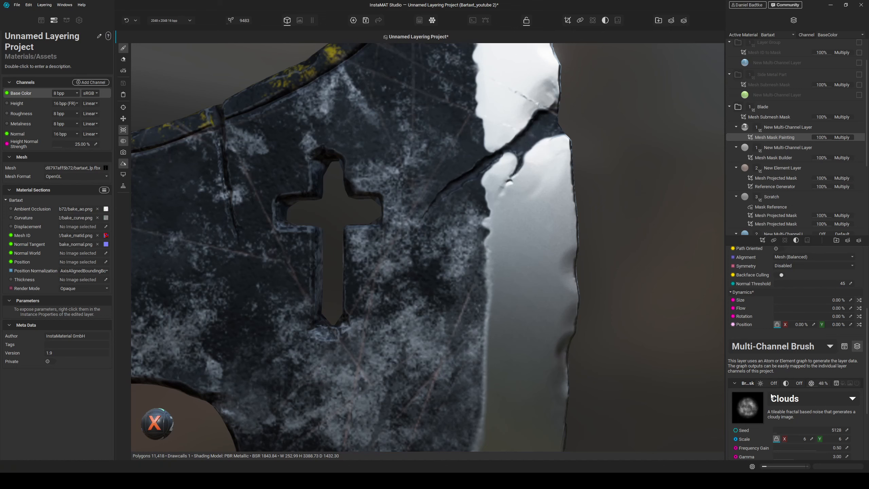
# - Set the brush's rotation jitter to 100% and size jitter to about 40%
pyautogui.scroll(-3, 762, 407)
pyautogui.scroll(3, 756, 369)
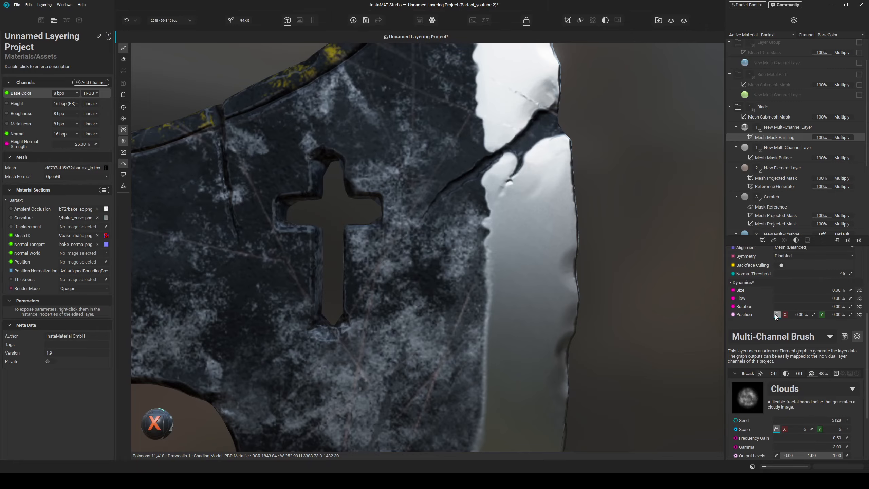
pyautogui.moveTo(787, 307); pyautogui.dragTo(864, 307)
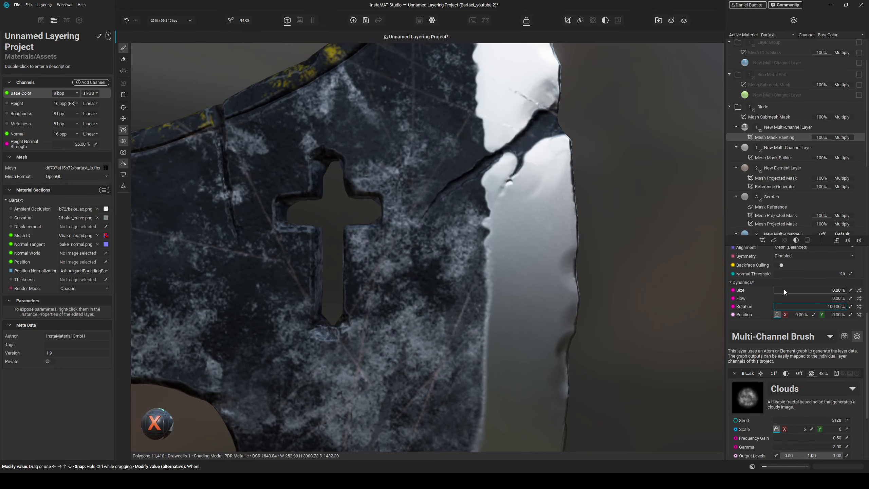
pyautogui.moveTo(783, 290); pyautogui.dragTo(802, 289)
# - Paint broken edge wear along the blade's cutting edge with the Clouds brush
pyautogui.keyDown('alt'); pyautogui.moveTo(514, 194); pyautogui.dragTo(509, 202); pyautogui.keyUp('alt')
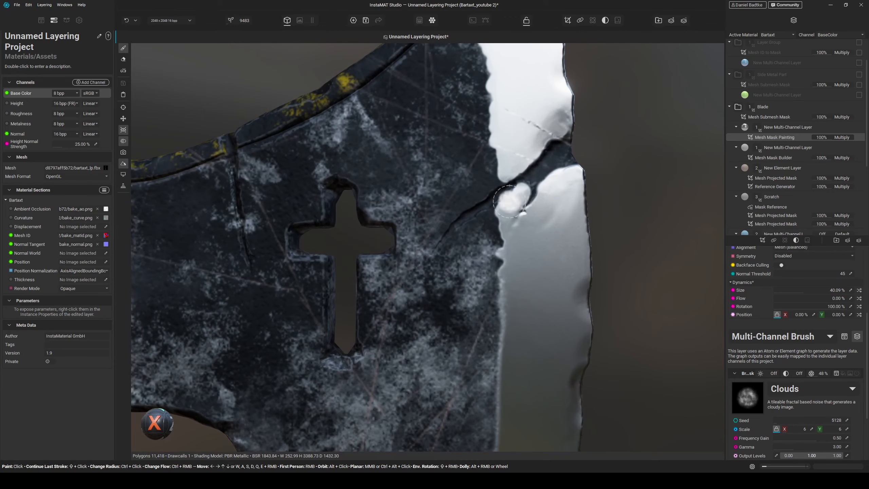
pyautogui.moveTo(486, 117); pyautogui.dragTo(489, 138, button='middle')
pyautogui.moveTo(486, 186); pyautogui.dragTo(484, 175)
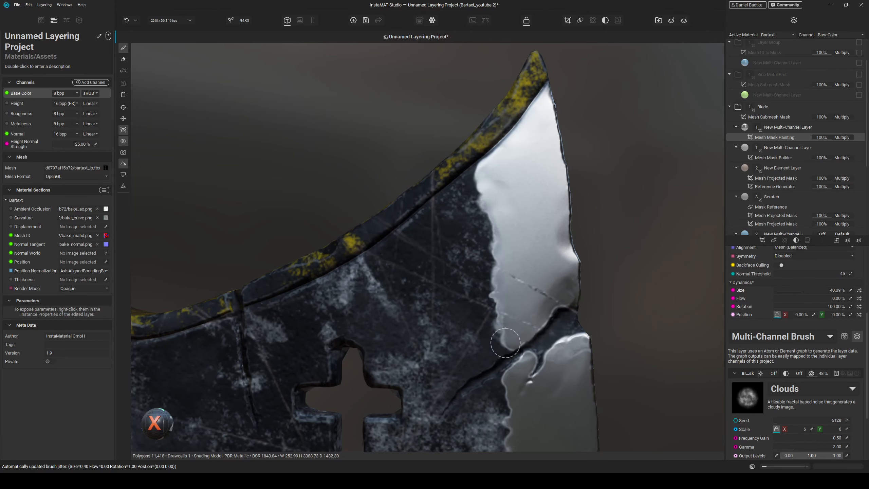
pyautogui.moveTo(505, 343); pyautogui.dragTo(506, 346)
pyautogui.moveTo(582, 444); pyautogui.dragTo(574, 346, button='middle')
pyautogui.moveTo(500, 273); pyautogui.dragTo(500, 297)
pyautogui.moveTo(526, 389); pyautogui.dragTo(529, 303, button='middle')
pyautogui.moveTo(503, 255)
pyautogui.mouseDown()
pyautogui.moveTo(512, 255)
pyautogui.moveTo(512, 353)
pyautogui.mouseUp()
pyautogui.moveTo(512, 353); pyautogui.dragTo(529, 271, button='middle')
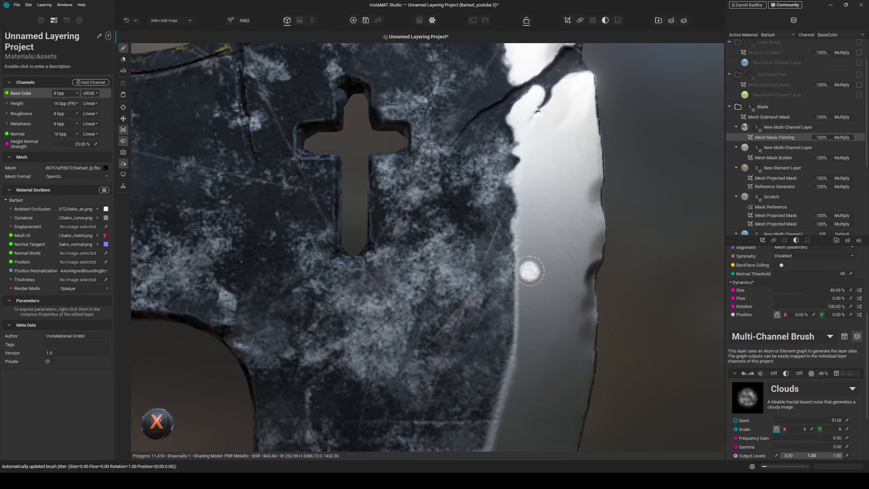
pyautogui.moveTo(516, 261)
pyautogui.mouseDown()
pyautogui.moveTo(527, 244)
pyautogui.moveTo(517, 350)
pyautogui.mouseUp()
pyautogui.moveTo(532, 374); pyautogui.dragTo(527, 248, button='middle')
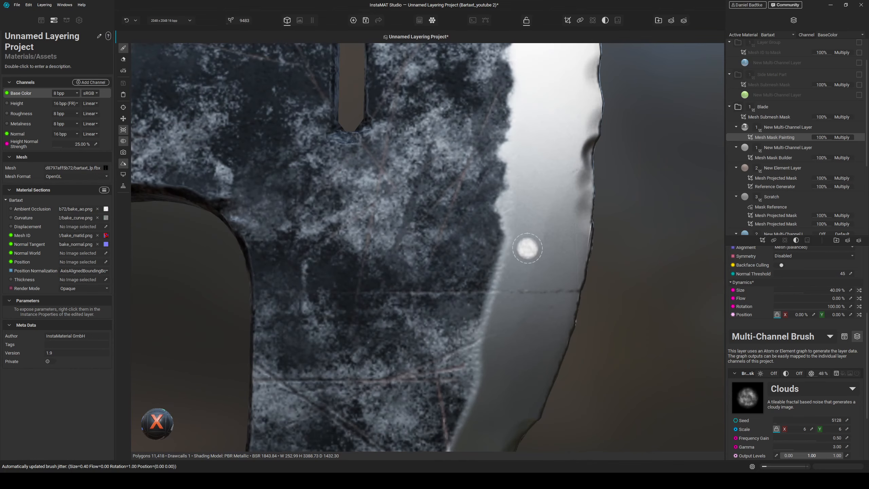
pyautogui.moveTo(508, 248); pyautogui.dragTo(487, 289)
pyautogui.scroll(-5, 489, 294)
pyautogui.scroll(2, 498, 349)
pyautogui.moveTo(498, 349); pyautogui.dragTo(489, 305, button='middle')
pyautogui.moveTo(470, 234); pyautogui.dragTo(448, 307)
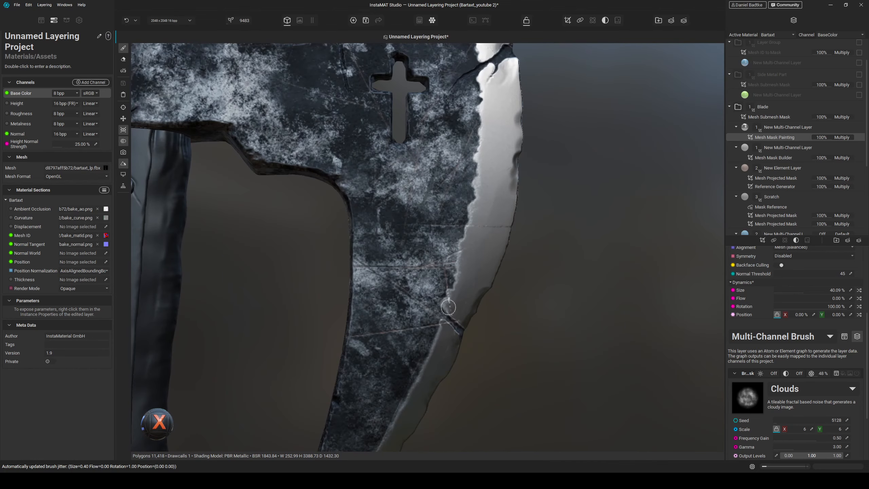
pyautogui.moveTo(448, 307); pyautogui.dragTo(487, 239, button='middle')
pyautogui.moveTo(479, 236)
pyautogui.mouseDown()
pyautogui.moveTo(462, 288)
pyautogui.moveTo(418, 350)
pyautogui.mouseUp()
pyautogui.moveTo(418, 350); pyautogui.dragTo(478, 236, button='middle')
pyautogui.moveTo(477, 236); pyautogui.dragTo(405, 343)
# - Cycle through the individual channel previews of the blade, then return to the full material view
pyautogui.press('c')
pyautogui.keyDown('alt'); pyautogui.moveTo(494, 251); pyautogui.dragTo(485, 259); pyautogui.keyUp('alt')
pyautogui.press('c')
pyautogui.press('c')
pyautogui.moveTo(513, 74); pyautogui.dragTo(461, 237, button='middle')
pyautogui.press('c')
pyautogui.press('c')
pyautogui.press('c')
pyautogui.press('c')
pyautogui.press('c')
pyautogui.press('c')
pyautogui.press('c')
pyautogui.press('c')
pyautogui.press('c')
pyautogui.press('c')
pyautogui.press('c')
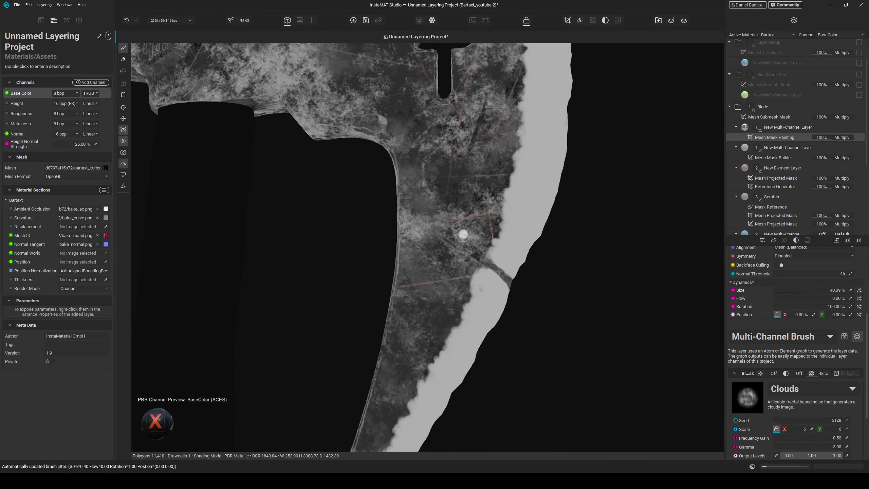
pyautogui.press('m')
# - Paint Clouds-brush edge wear along the cutting edge on the blade's other side
pyautogui.keyDown('alt'); pyautogui.moveTo(463, 234); pyautogui.dragTo(425, 221); pyautogui.keyUp('alt')
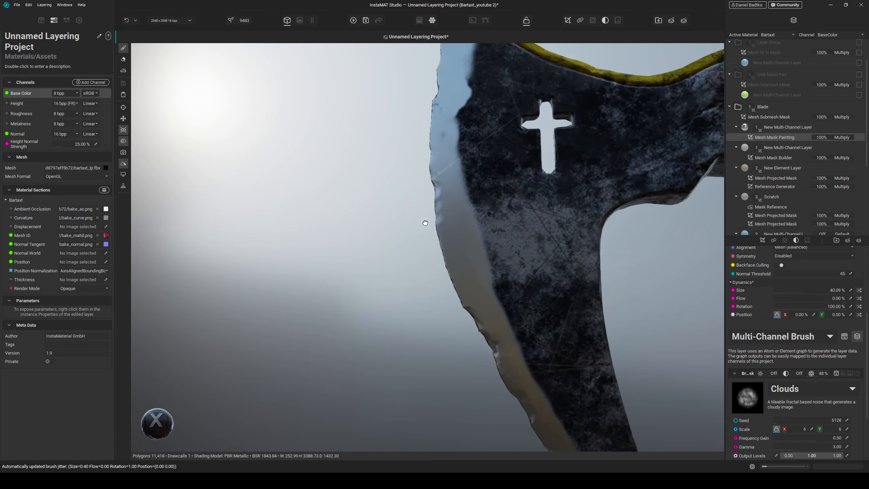
pyautogui.scroll(4, 425, 221)
pyautogui.moveTo(478, 85); pyautogui.dragTo(462, 202, button='middle')
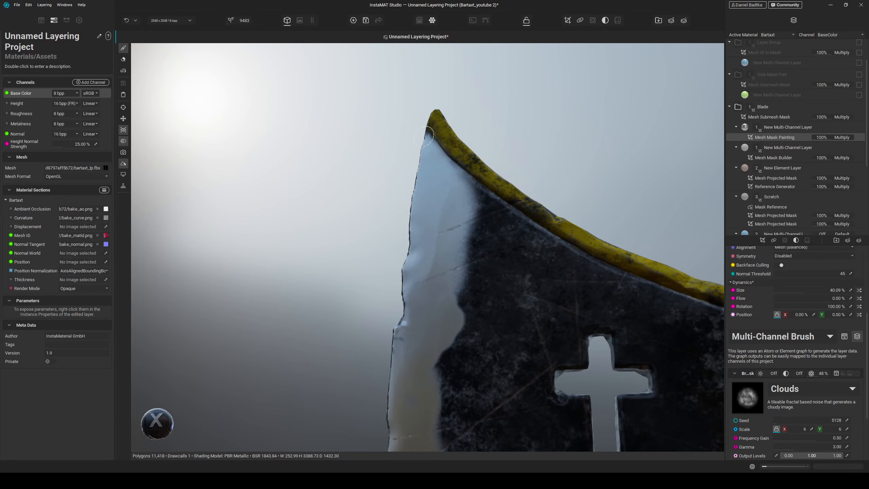
pyautogui.moveTo(450, 319); pyautogui.dragTo(446, 372)
pyautogui.moveTo(446, 372); pyautogui.dragTo(419, 164, button='middle')
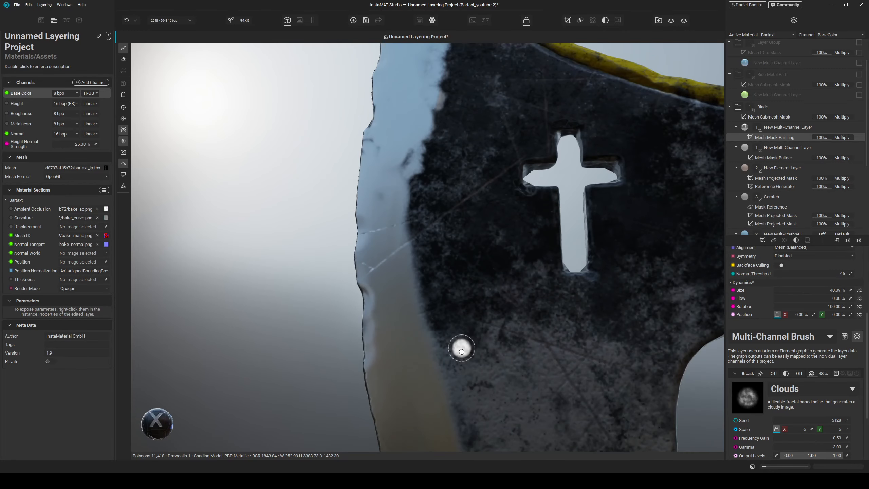
pyautogui.keyDown('alt'); pyautogui.moveTo(462, 348); pyautogui.dragTo(398, 185); pyautogui.keyUp('alt')
pyautogui.moveTo(398, 184); pyautogui.dragTo(408, 159)
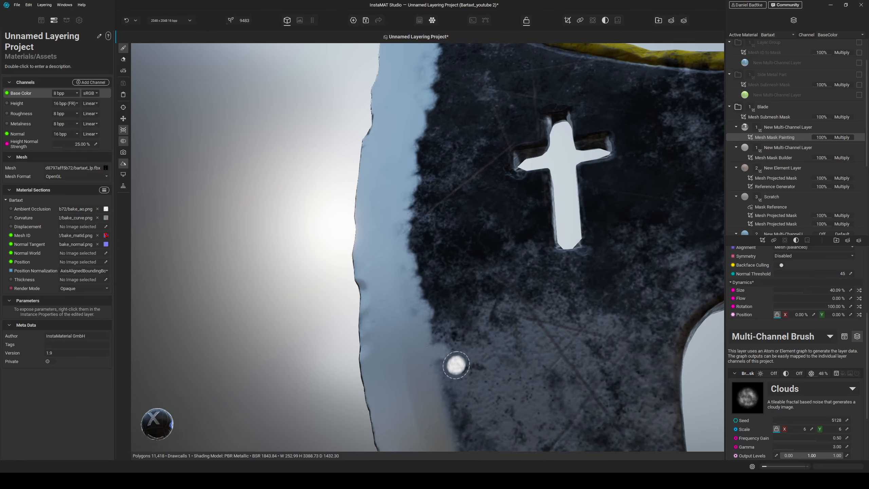
pyautogui.scroll(-3, 455, 364)
pyautogui.moveTo(456, 365); pyautogui.dragTo(413, 243, button='middle')
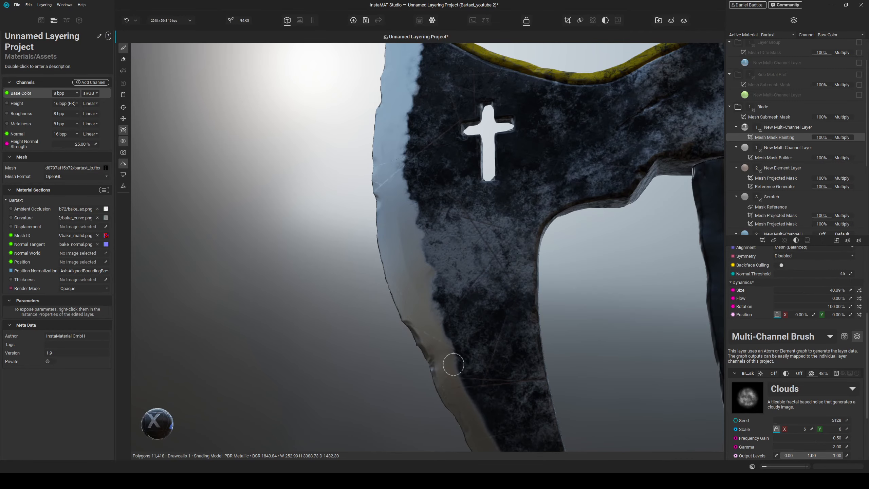
pyautogui.moveTo(453, 364); pyautogui.dragTo(441, 297, button='middle')
pyautogui.moveTo(500, 362); pyautogui.dragTo(433, 249)
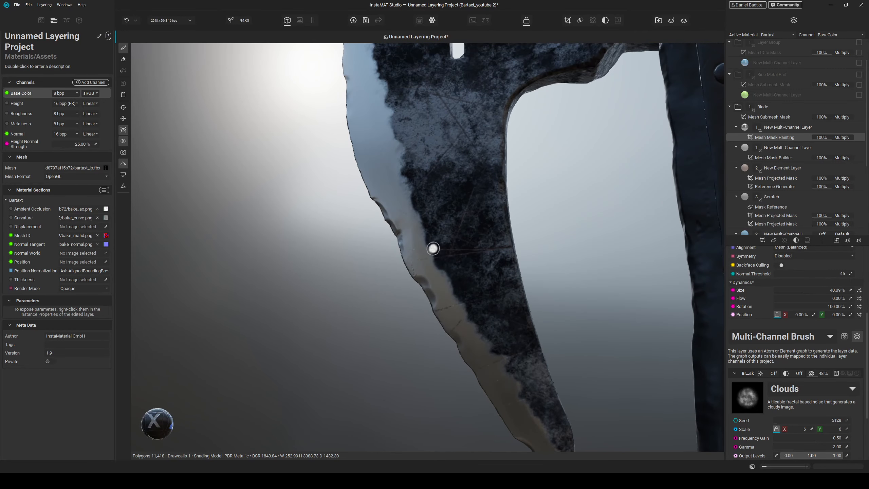
pyautogui.moveTo(483, 350); pyautogui.dragTo(467, 299, button='middle')
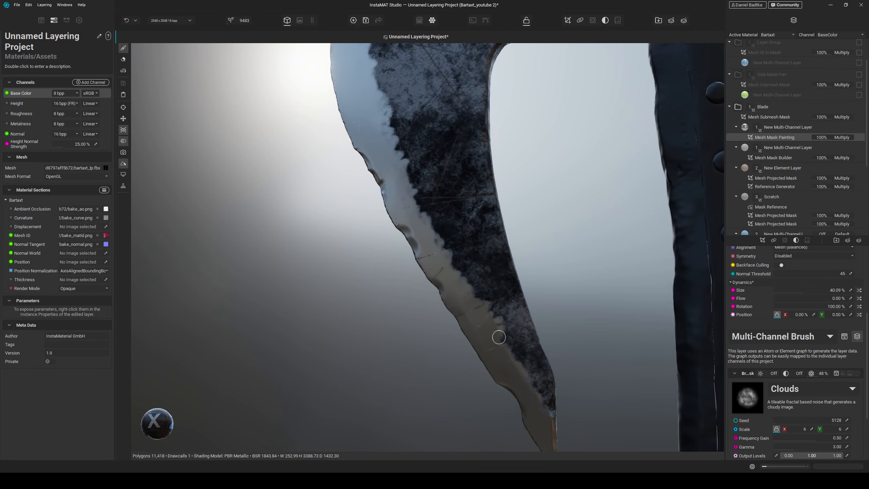
pyautogui.scroll(-5, 543, 408)
pyautogui.keyDown('alt'); pyautogui.moveTo(543, 408); pyautogui.dragTo(541, 273); pyautogui.keyUp('alt')
pyautogui.scroll(3, 541, 274)
pyautogui.moveTo(534, 136); pyautogui.dragTo(522, 218, button='middle')
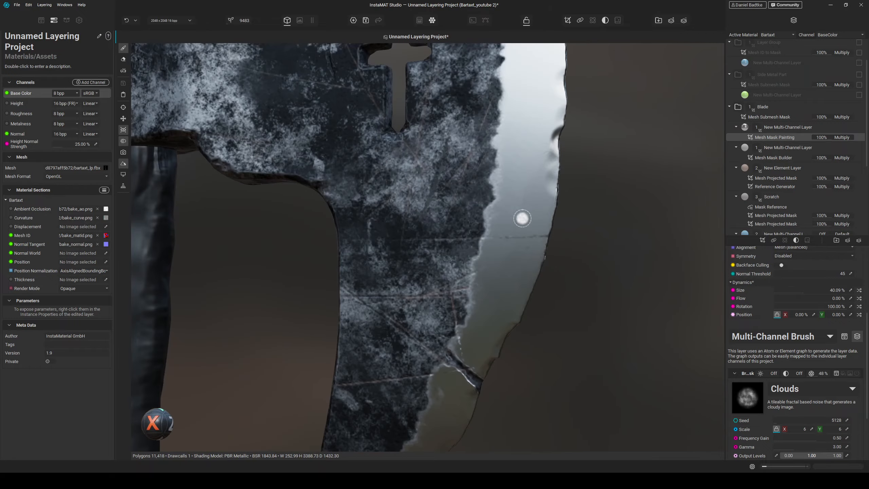
pyautogui.keyDown('alt'); pyautogui.moveTo(529, 257); pyautogui.dragTo(530, 204); pyautogui.keyUp('alt')
pyautogui.scroll(-3, 527, 220)
pyautogui.moveTo(530, 203); pyautogui.dragTo(526, 274, button='middle')
pyautogui.keyDown('alt'); pyautogui.moveTo(526, 274); pyautogui.dragTo(508, 280); pyautogui.keyUp('alt')
pyautogui.moveTo(505, 411); pyautogui.dragTo(515, 252, button='middle')
pyautogui.keyDown('alt'); pyautogui.moveTo(516, 252); pyautogui.dragTo(531, 271); pyautogui.keyUp('alt')
pyautogui.scroll(5, 531, 271)
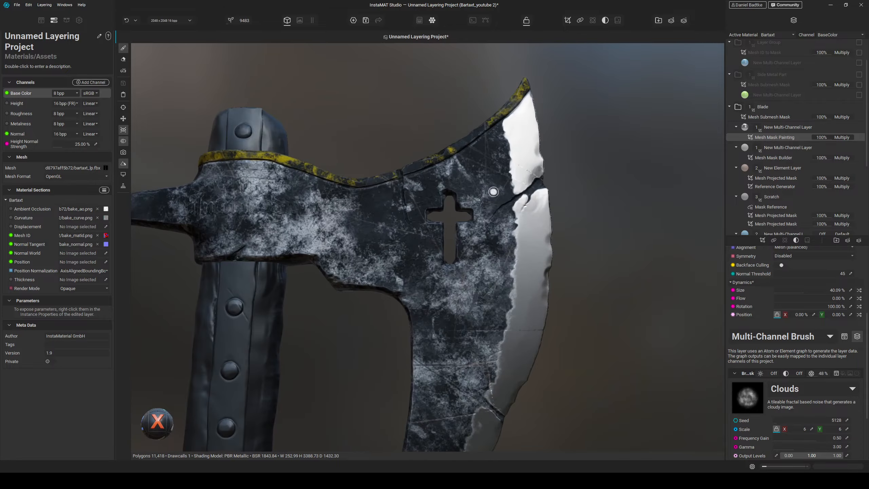
# - Add a Sharpen filter to the painted edge mask and set its strength to about 64%
pyautogui.click(793, 240)
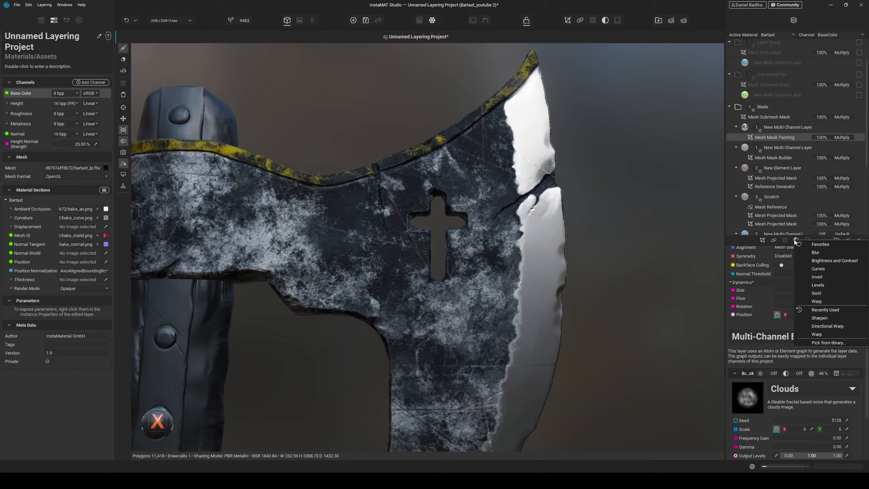
pyautogui.click(837, 321)
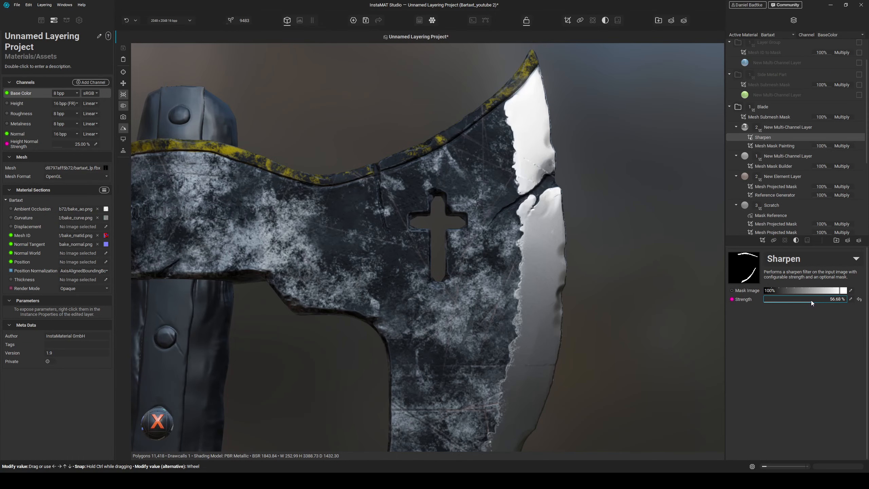
pyautogui.moveTo(811, 301); pyautogui.dragTo(818, 300)
pyautogui.keyDown('alt'); pyautogui.moveTo(644, 281); pyautogui.dragTo(612, 296); pyautogui.keyUp('alt')
pyautogui.scroll(-4, 612, 296)
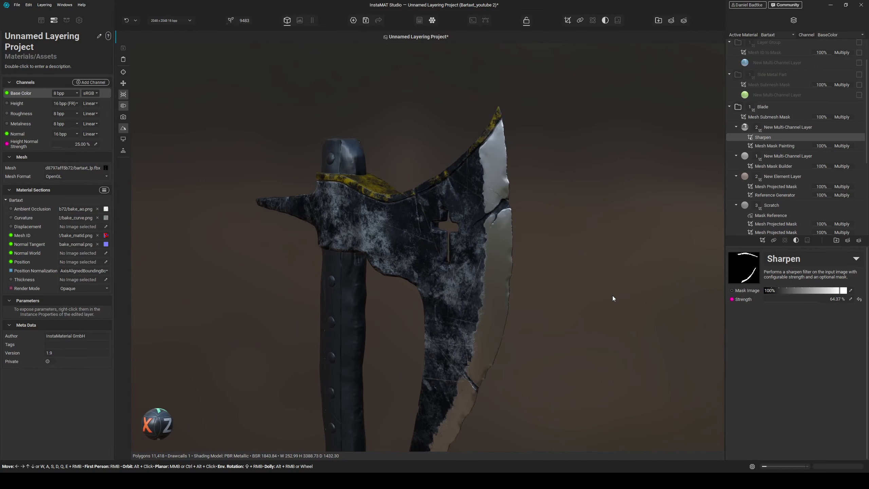
pyautogui.moveTo(545, 359); pyautogui.dragTo(572, 292, button='middle')
pyautogui.keyDown('alt'); pyautogui.moveTo(571, 293); pyautogui.dragTo(593, 284); pyautogui.keyUp('alt')
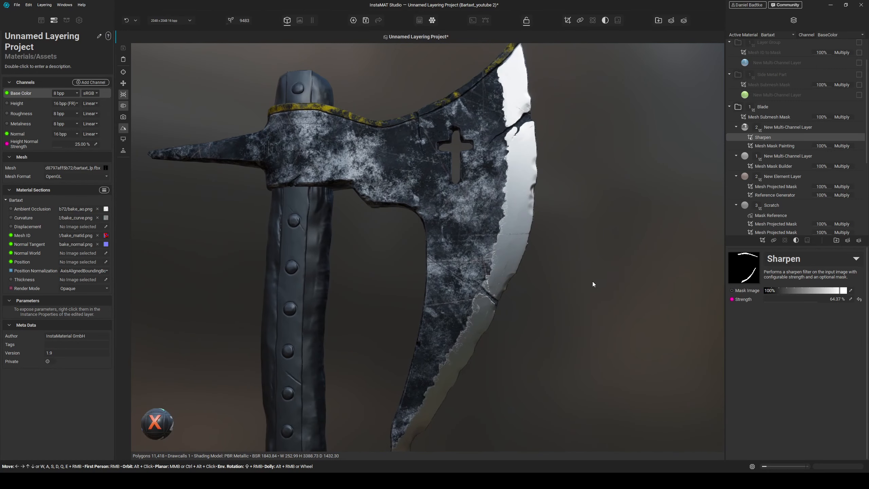
# - Add a Mask Reference to the painted edge-wear layer on the blade
pyautogui.moveTo(561, 211); pyautogui.dragTo(572, 258, button='middle')
pyautogui.scroll(2, 572, 258)
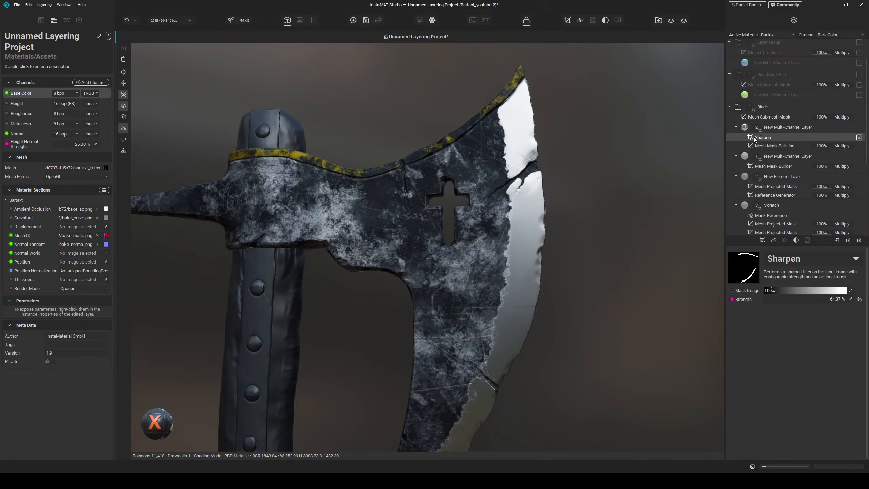
pyautogui.click(773, 240)
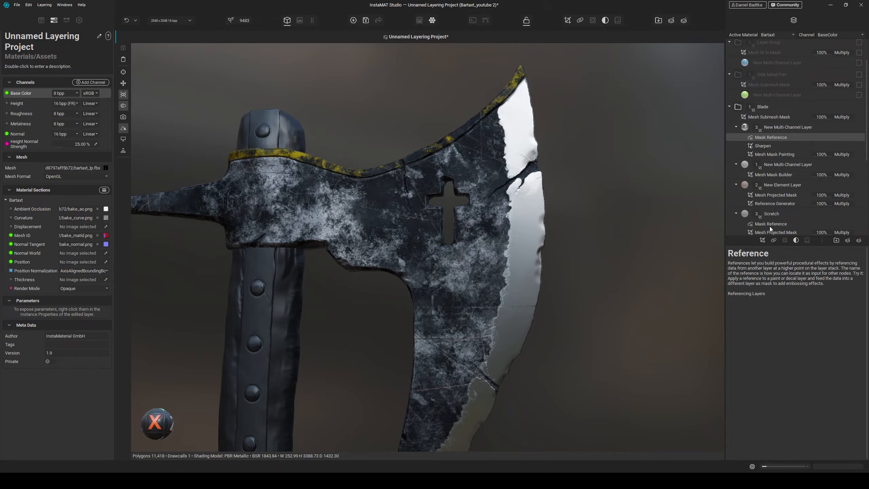
# - Add a new Multi-Channel Layer above the edge-wear layer and rename the edge-wear layer to Blade
pyautogui.click(771, 126)
pyautogui.click(847, 240)
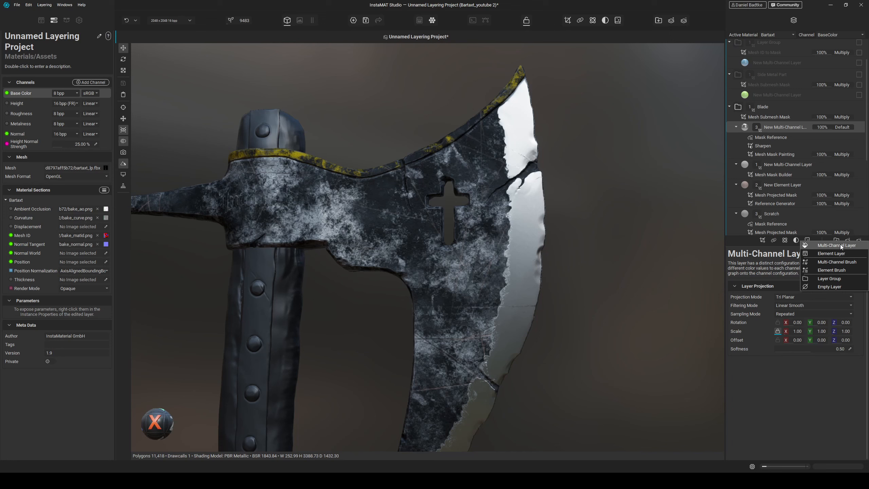
pyautogui.click(840, 244)
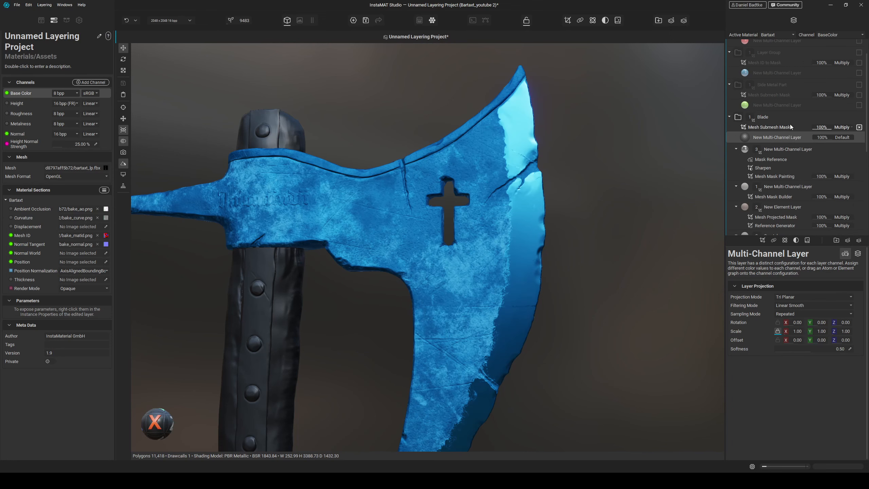
pyautogui.doubleClick(774, 152)
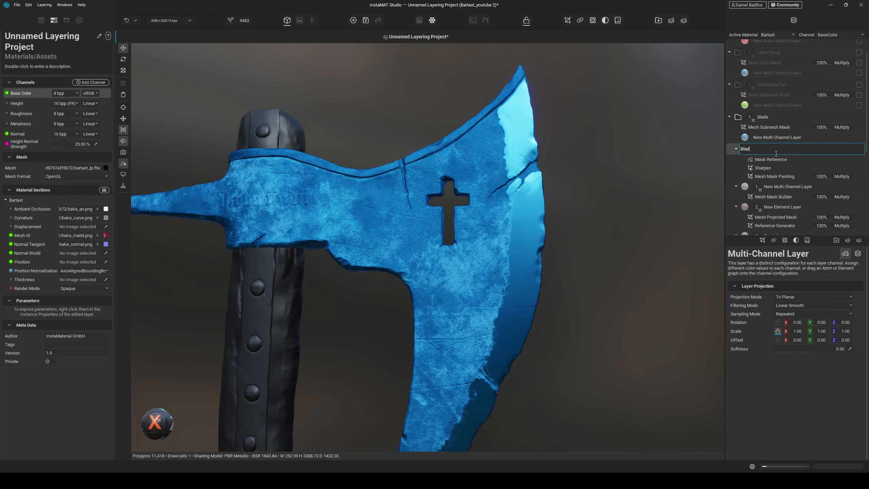
pyautogui.write('Blade')
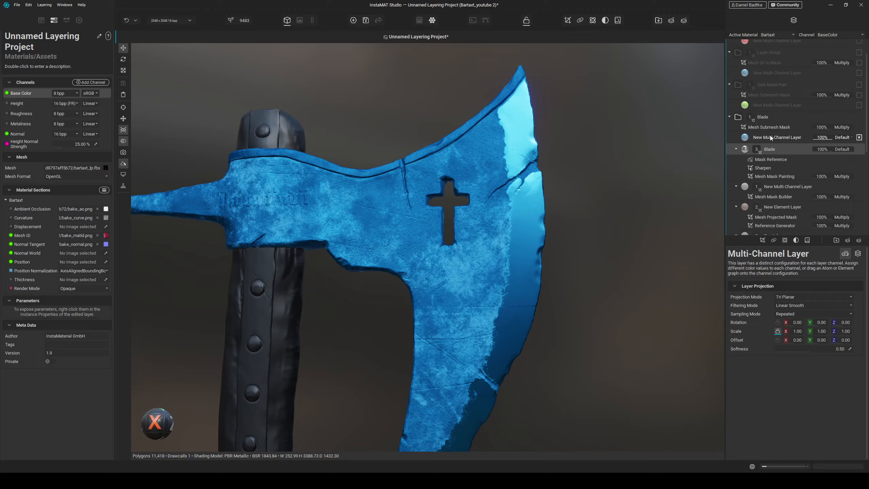
# - Give the new layer a Reference Generator mask sourced from Mask Reference on Blade with the InternalMask generator
pyautogui.click(769, 135)
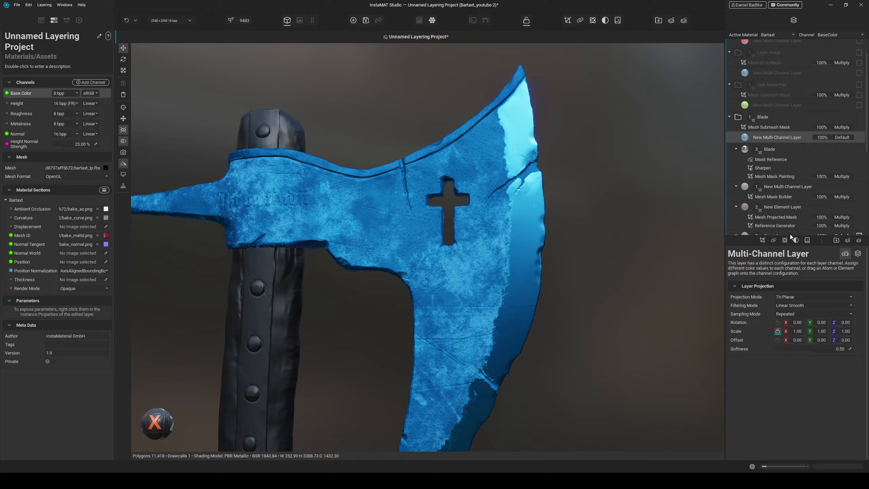
pyautogui.click(762, 240)
pyautogui.click(803, 352)
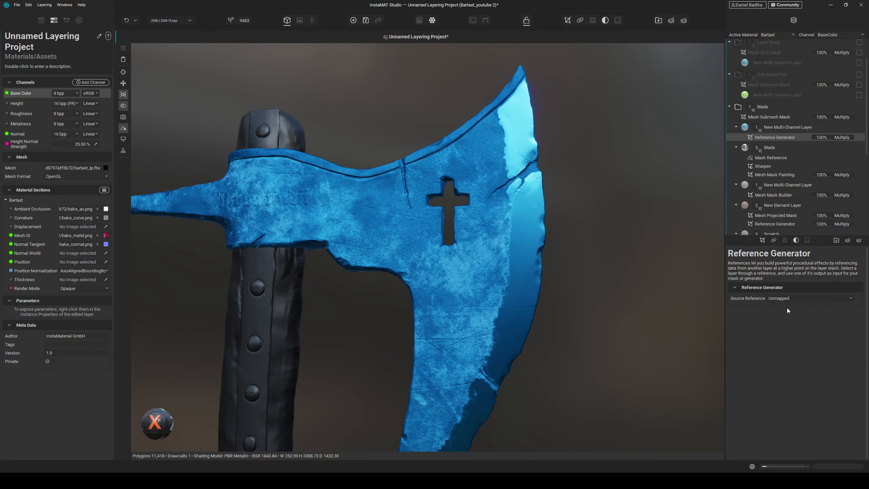
pyautogui.click(785, 298)
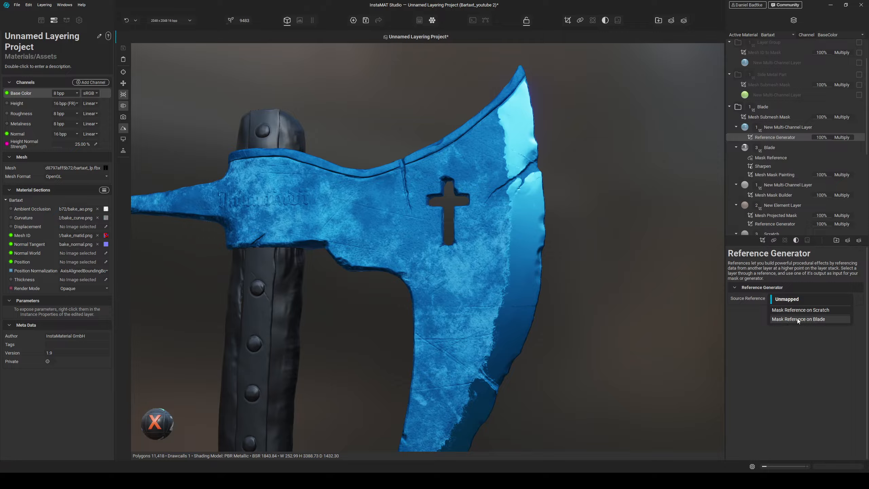
pyautogui.click(809, 320)
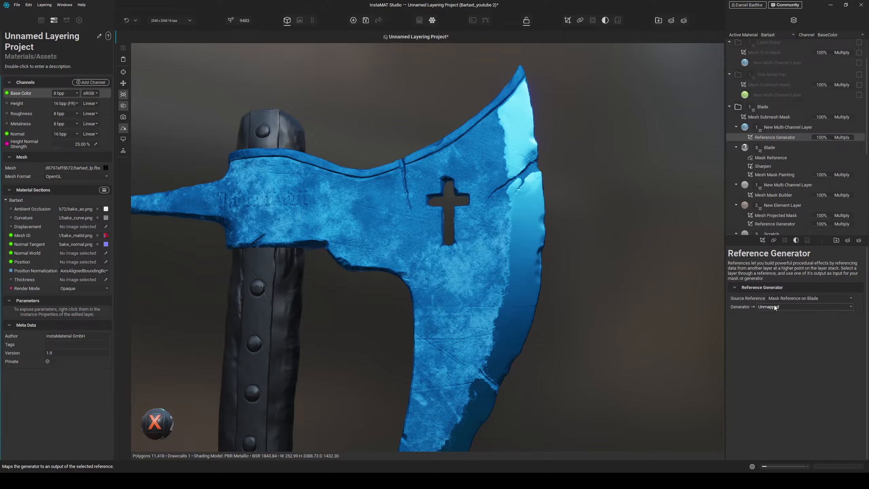
pyautogui.click(774, 305)
pyautogui.click(773, 319)
pyautogui.scroll(4, 588, 250)
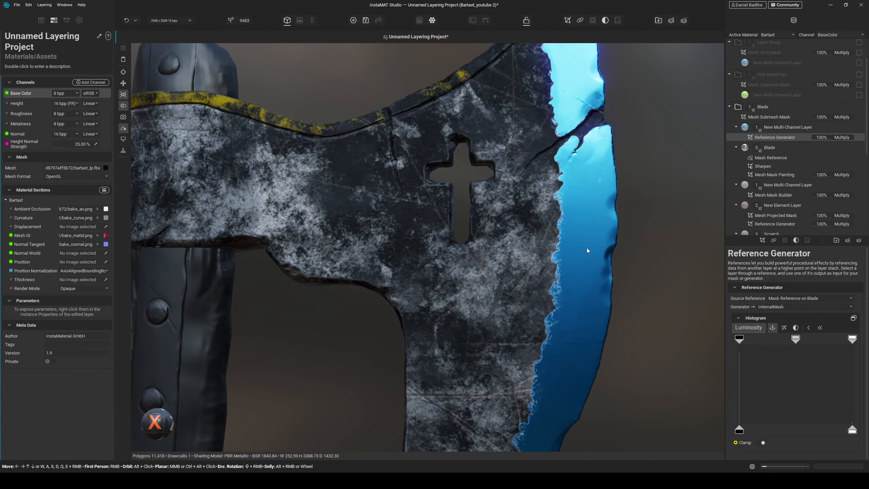
pyautogui.keyDown('alt'); pyautogui.moveTo(588, 250); pyautogui.dragTo(589, 232); pyautogui.keyUp('alt')
pyautogui.moveTo(590, 232); pyautogui.dragTo(583, 238, button='middle')
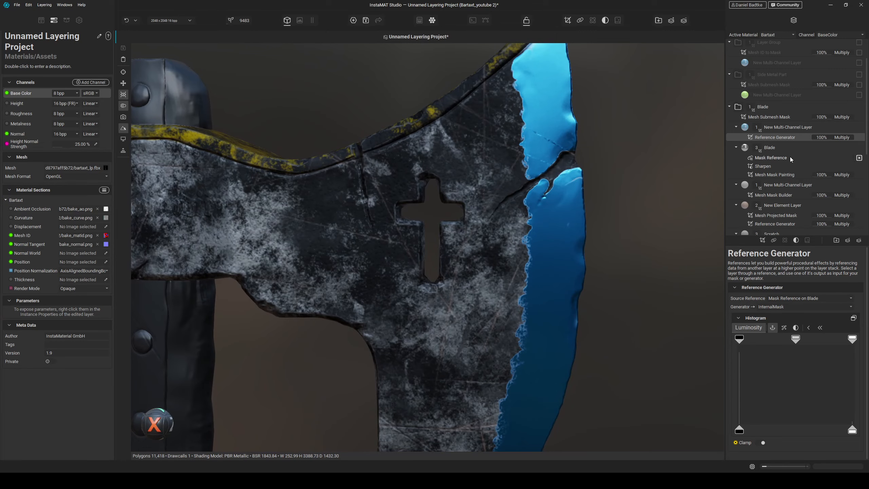
# - Disable the new layer's Base Color channel and enable its Roughness channel at about 71%
pyautogui.click(776, 128)
pyautogui.keyDown('alt'); pyautogui.moveTo(570, 279); pyautogui.dragTo(576, 270); pyautogui.keyUp('alt')
pyautogui.click(857, 253)
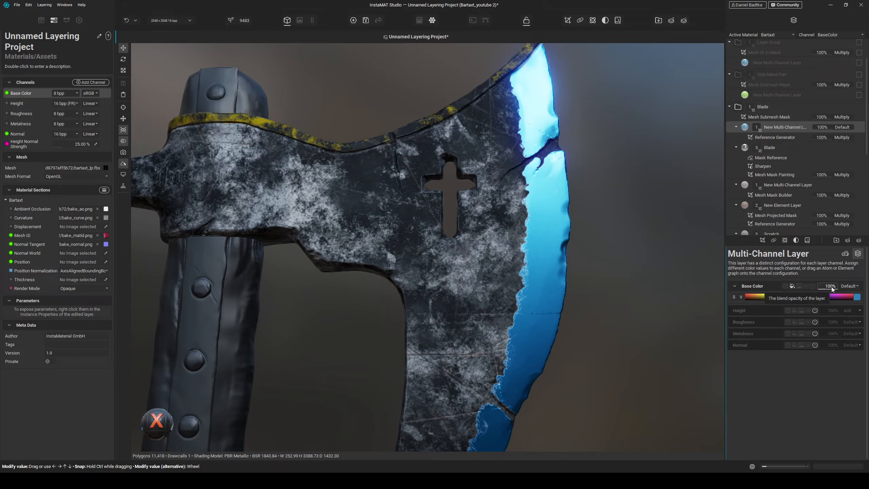
pyautogui.click(813, 285)
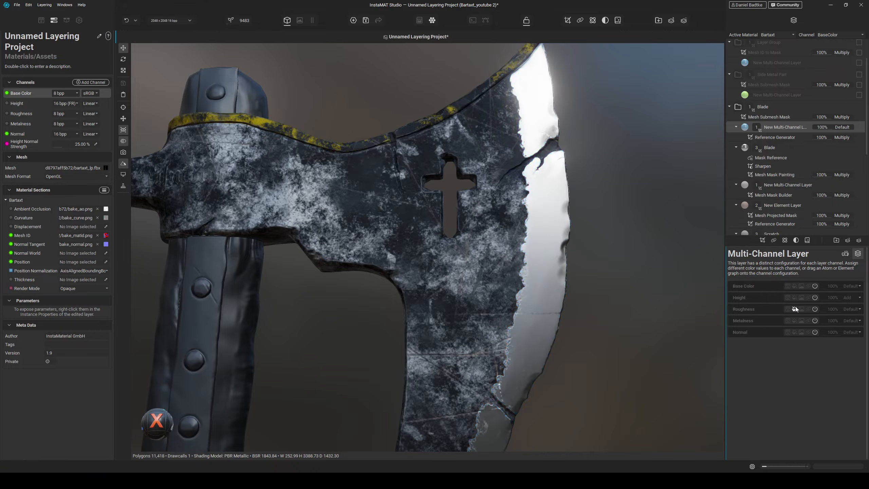
pyautogui.click(794, 308)
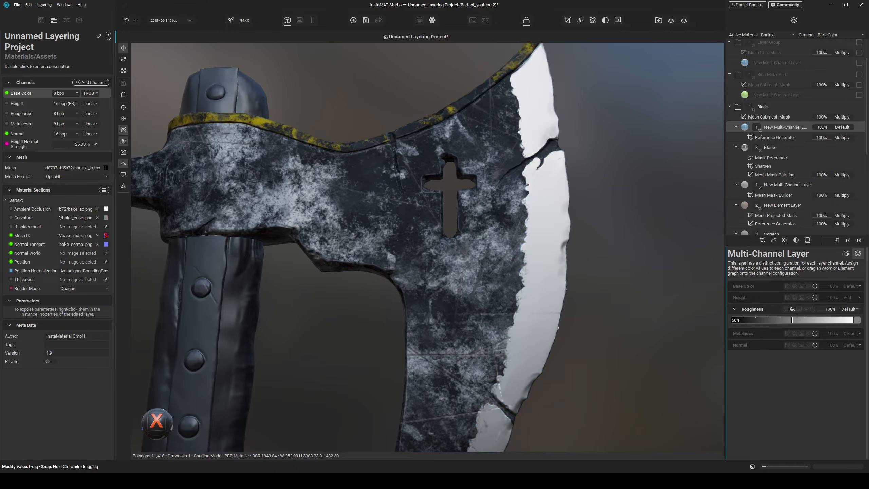
pyautogui.moveTo(800, 320); pyautogui.dragTo(818, 319)
# - Enable the new layer's Height channel at about 9% with Subtract blending
pyautogui.click(794, 296)
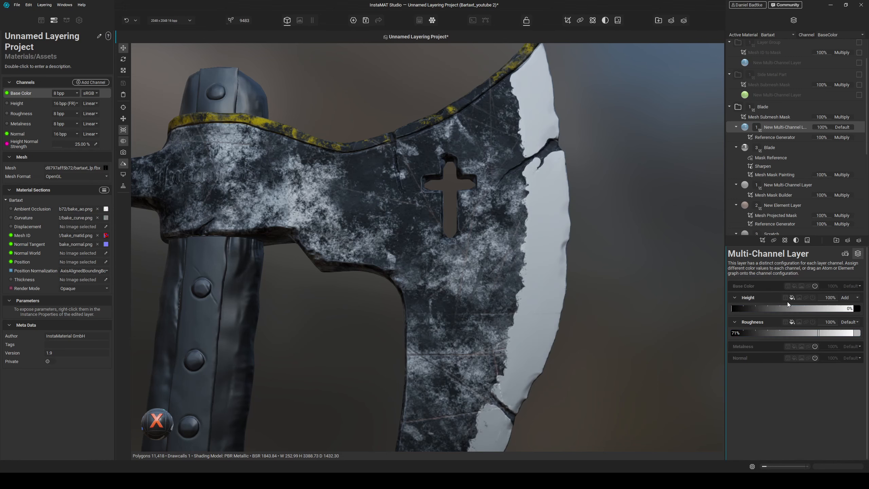
pyautogui.moveTo(737, 309); pyautogui.dragTo(738, 309)
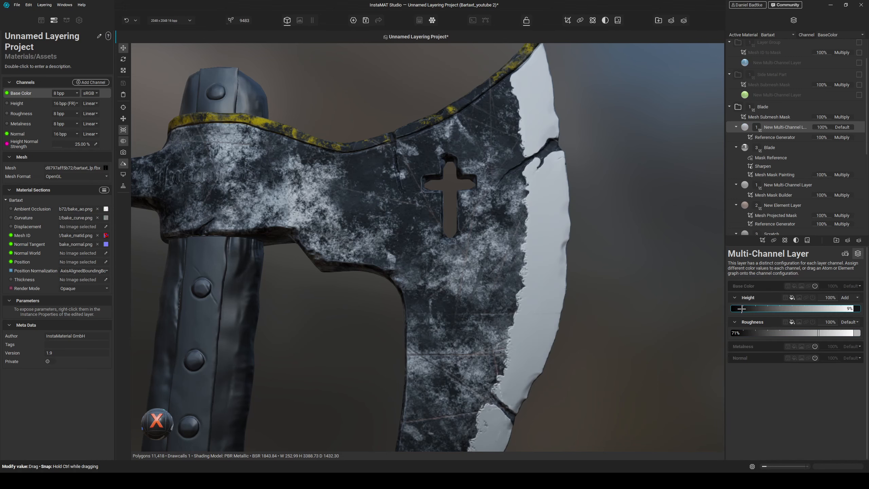
pyautogui.click(846, 297)
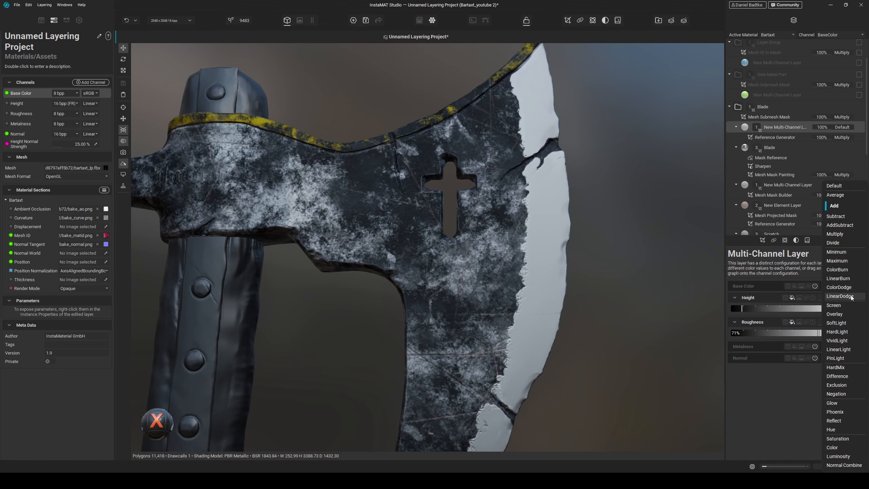
pyautogui.click(843, 218)
pyautogui.keyDown('alt'); pyautogui.moveTo(675, 234); pyautogui.dragTo(663, 235); pyautogui.keyUp('alt')
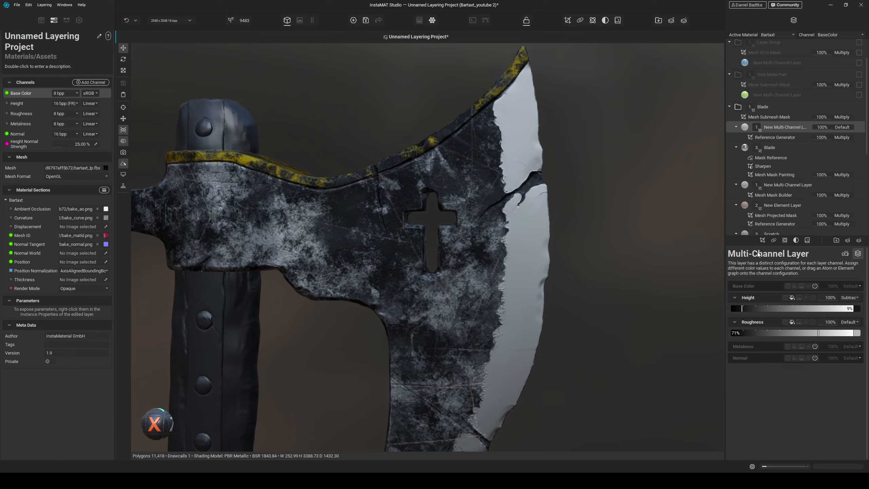
# - Add a Mesh Projected Mask using the Clouds image and set its scale to 16 by 500
pyautogui.click(763, 240)
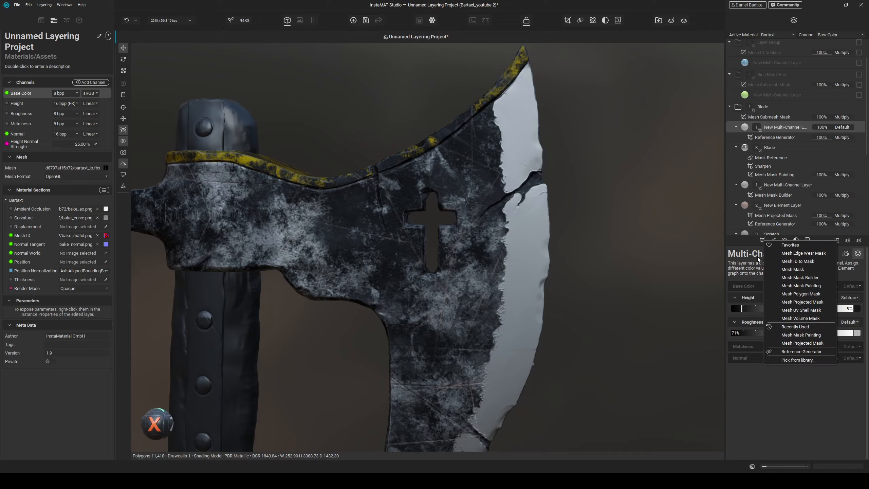
pyautogui.click(808, 302)
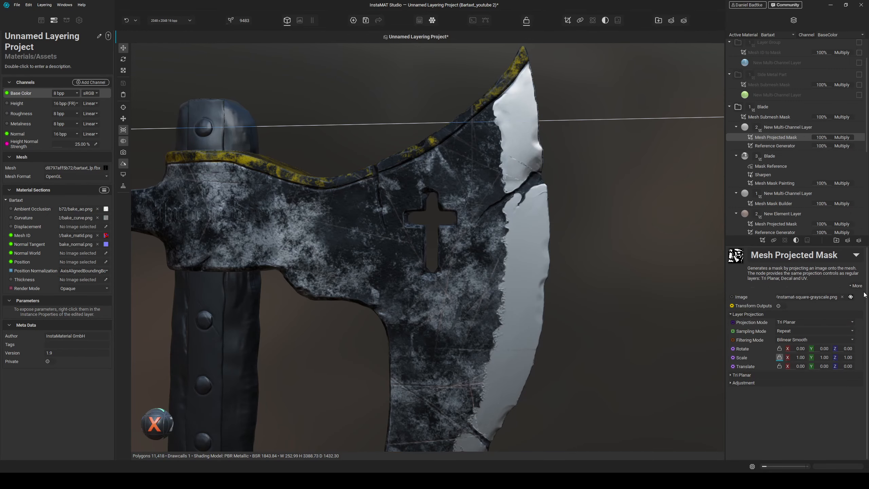
pyautogui.click(850, 296)
pyautogui.write('cl')
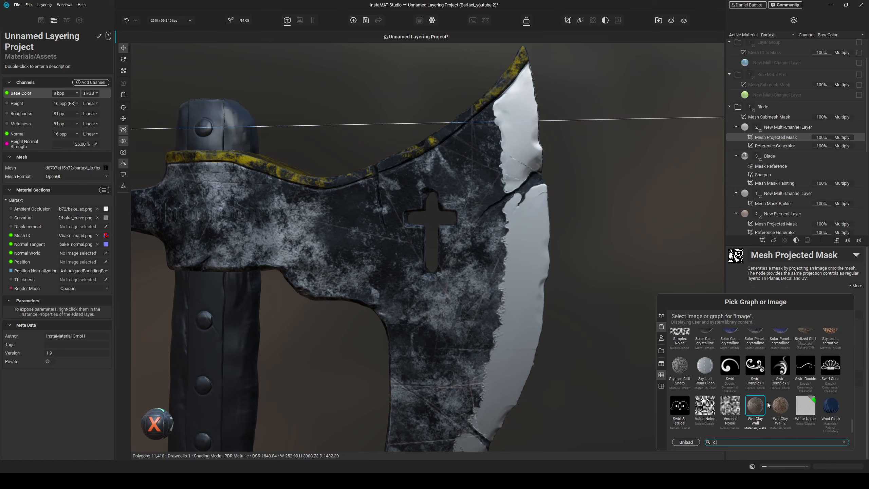
pyautogui.write('ouds')
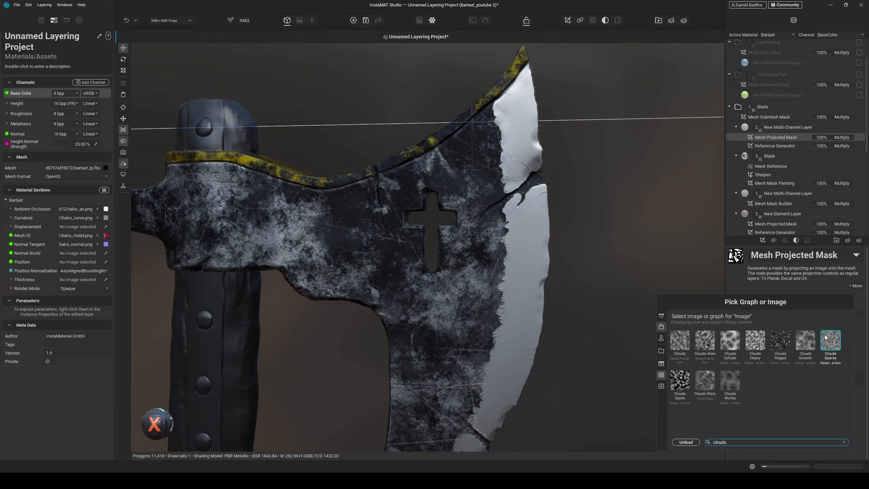
pyautogui.click(681, 341)
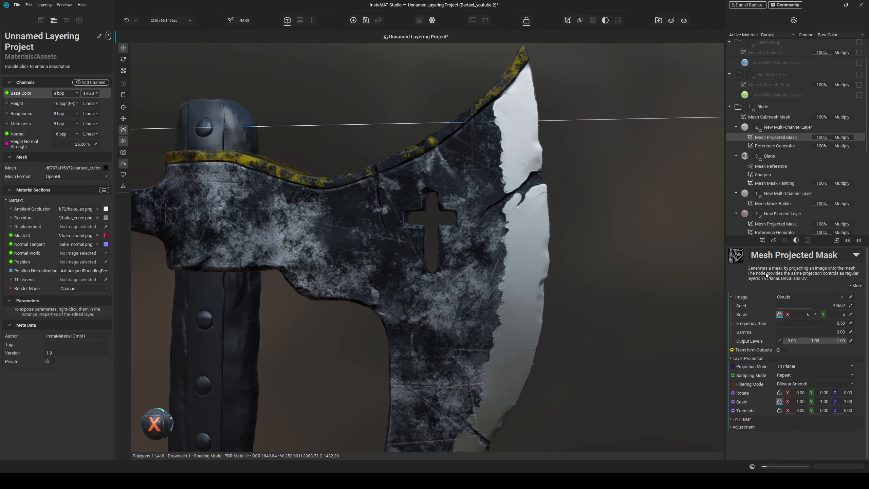
pyautogui.moveTo(789, 316); pyautogui.dragTo(854, 317)
pyautogui.click(780, 314)
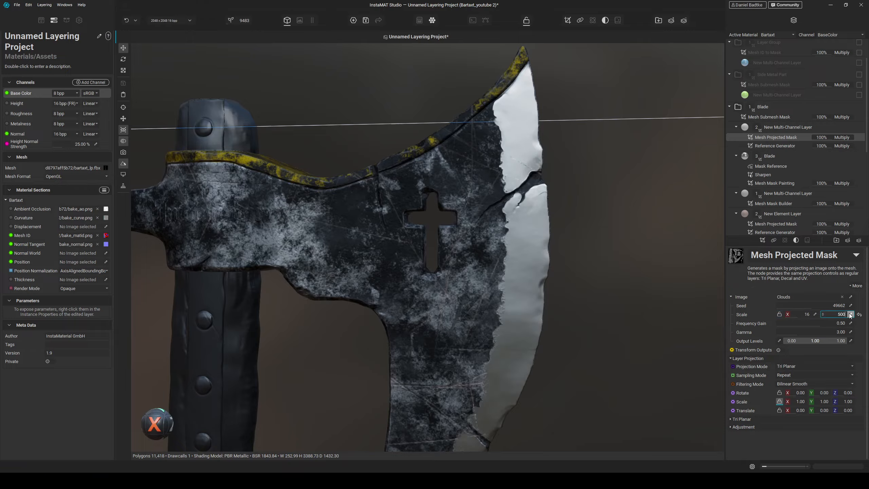
pyautogui.press('Return')
pyautogui.keyDown('alt'); pyautogui.moveTo(617, 256); pyautogui.dragTo(634, 242); pyautogui.keyUp('alt')
# - Lower the new layer's Height to about 3% and reduce its Roughness value
pyautogui.click(779, 127)
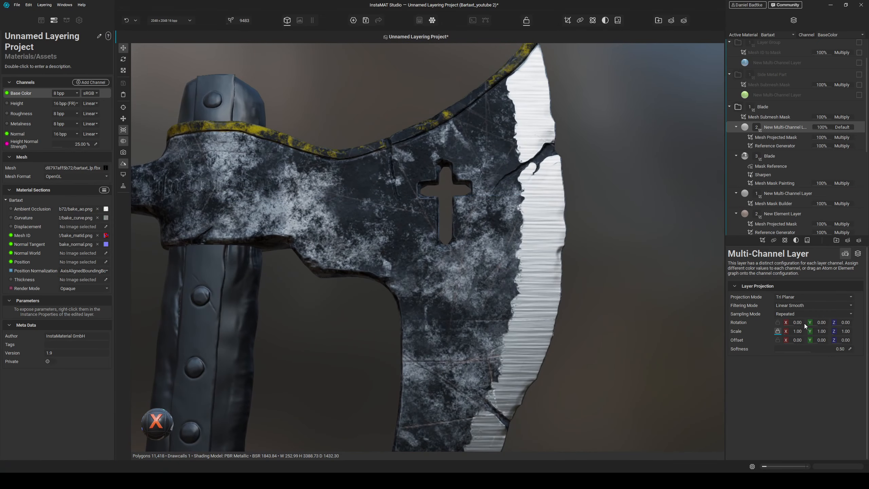
pyautogui.click(857, 253)
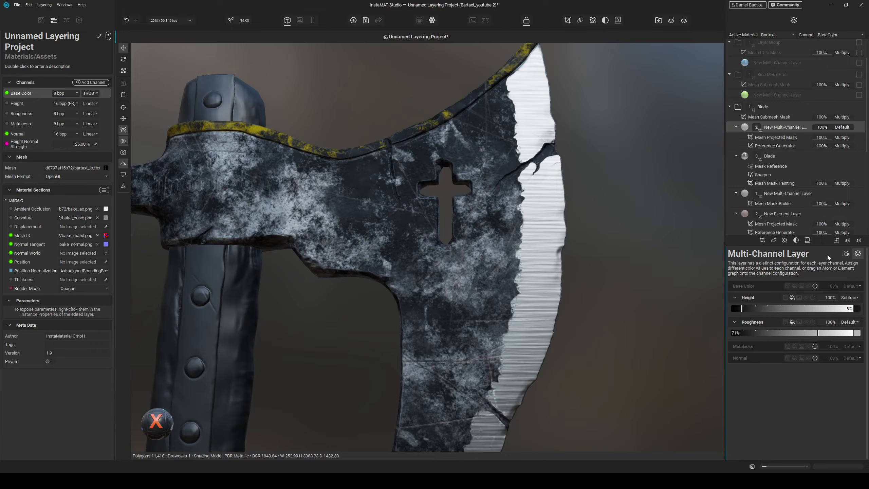
pyautogui.moveTo(738, 308); pyautogui.dragTo(737, 309)
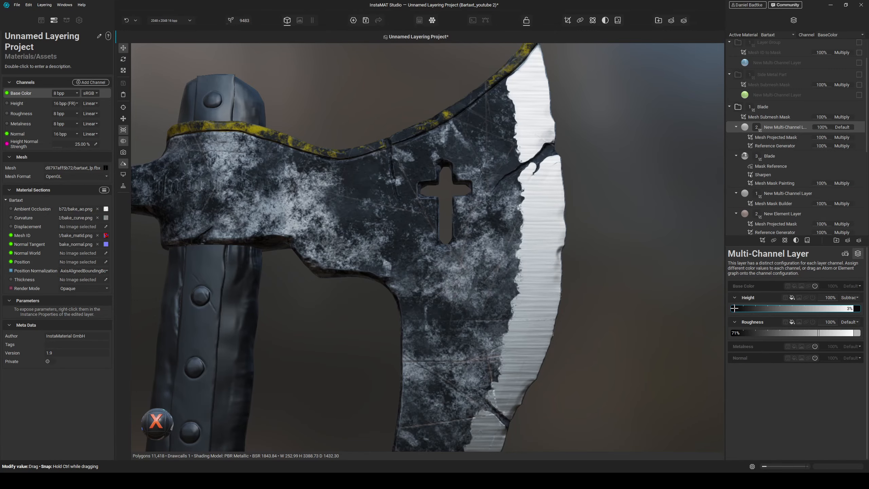
pyautogui.moveTo(564, 261)
pyautogui.keyDown('alt'); pyautogui.mouseDown()
pyautogui.moveTo(550, 281)
pyautogui.moveTo(562, 267)
pyautogui.mouseUp(); pyautogui.keyUp('alt')
pyautogui.moveTo(817, 332); pyautogui.dragTo(765, 333)
pyautogui.keyDown('alt'); pyautogui.moveTo(578, 288); pyautogui.dragTo(595, 285); pyautogui.keyUp('alt')
# - Add a Slope Blur filter to the Clouds projected mask
pyautogui.click(781, 137)
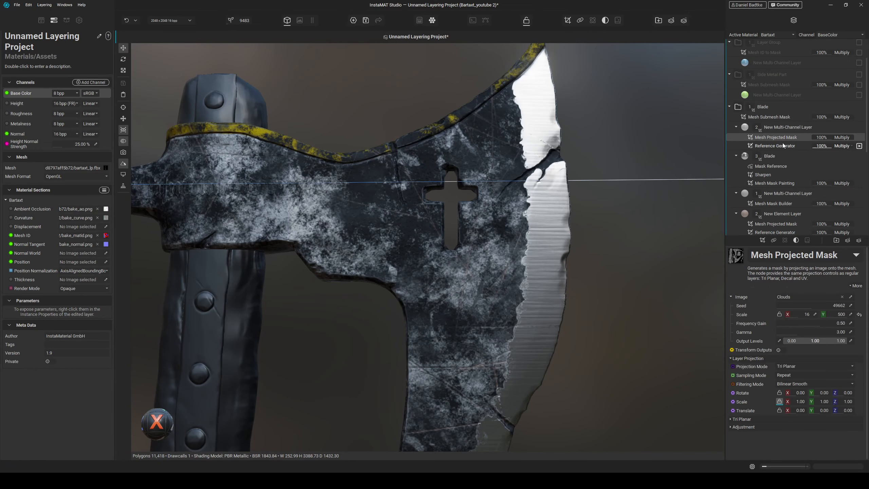
pyautogui.click(797, 240)
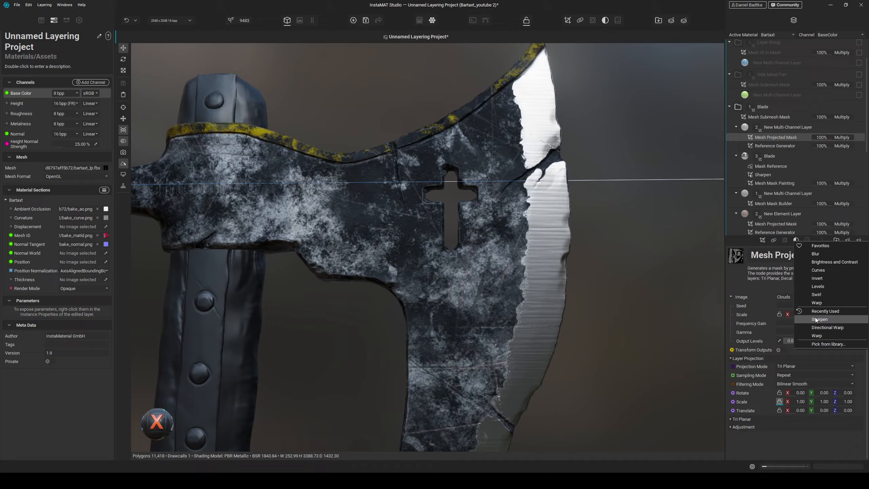
pyautogui.click(832, 344)
pyautogui.write('slope')
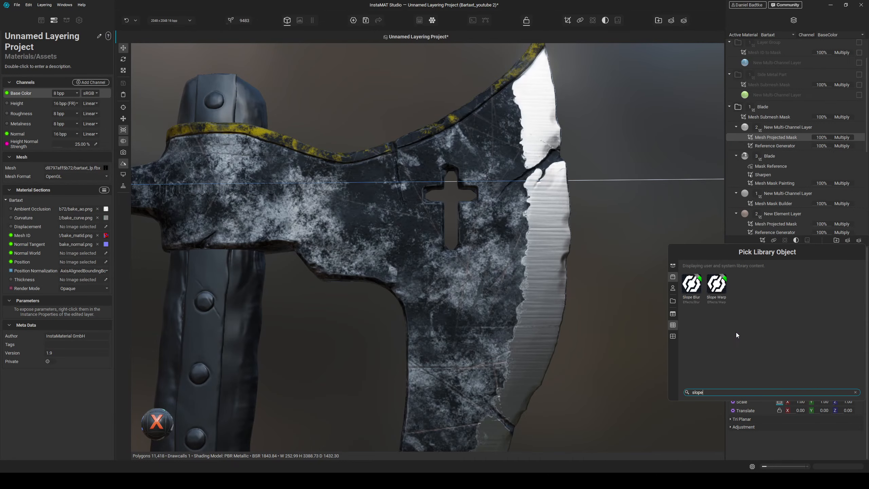
pyautogui.click(696, 289)
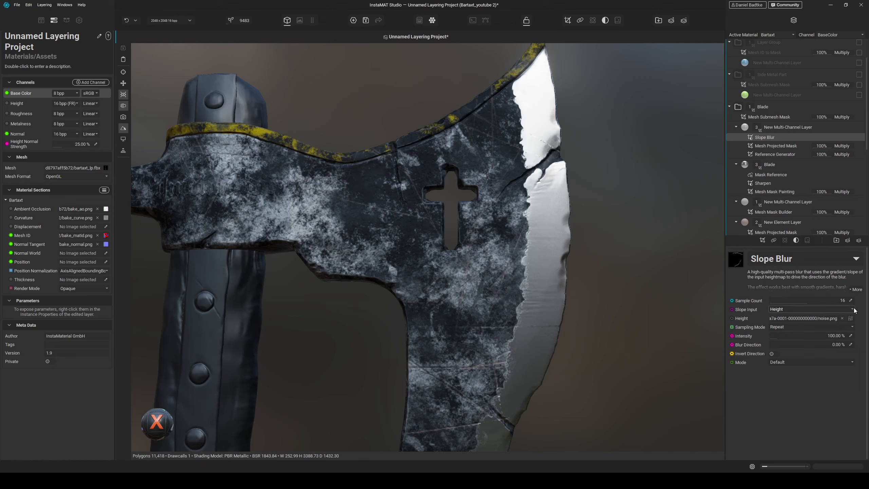
# - Set the Slope Blur's height input to Turbulent Perlin Noise with a scale of about 64
pyautogui.click(847, 316)
pyautogui.write('turbu')
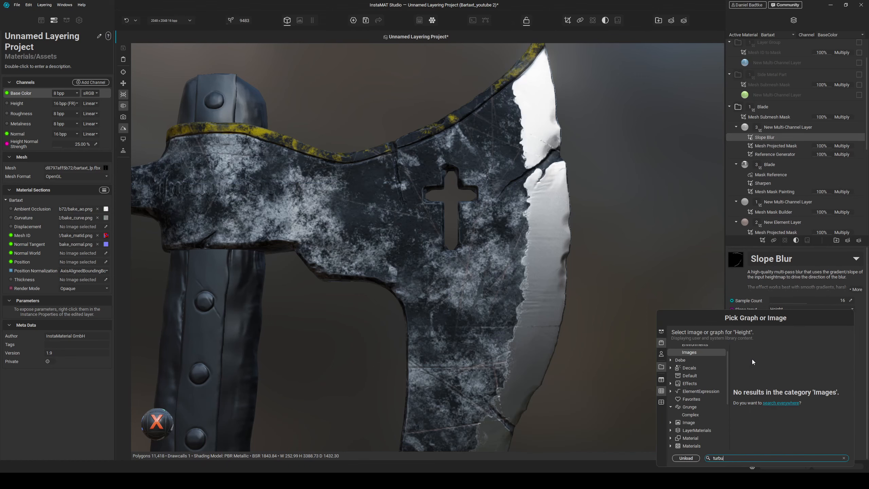
pyautogui.click(781, 402)
pyautogui.click(745, 358)
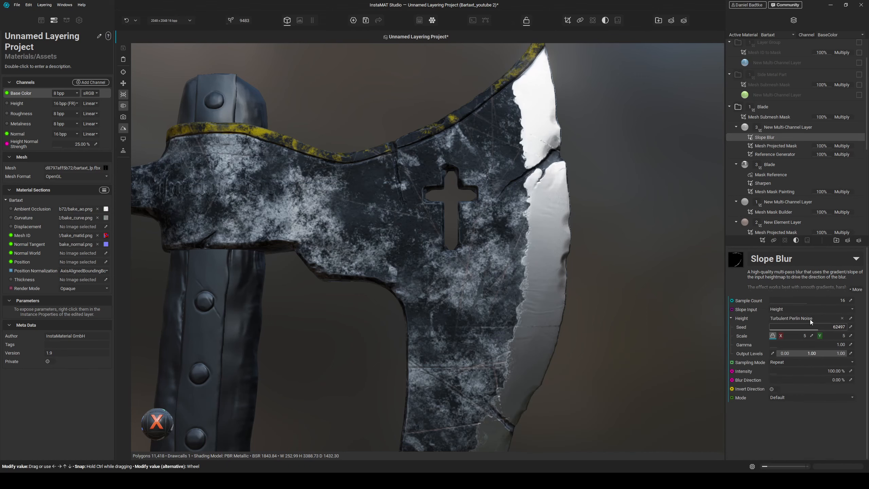
pyautogui.moveTo(793, 337); pyautogui.dragTo(814, 336)
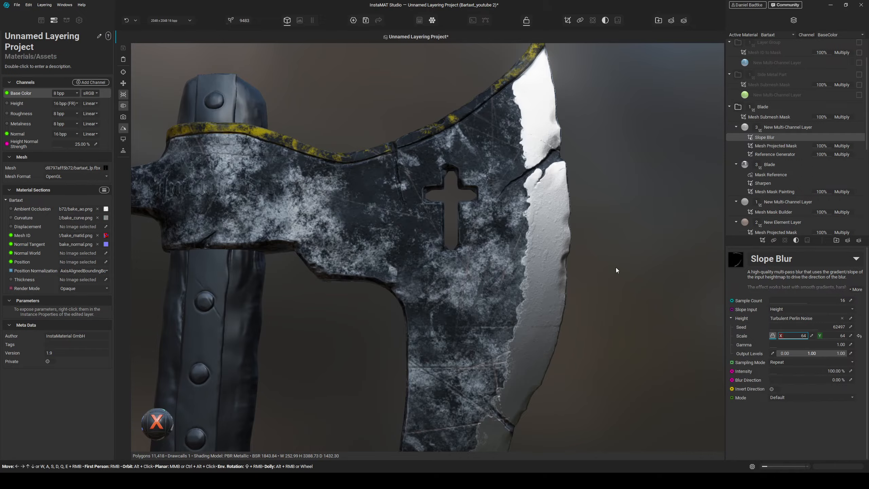
# - Set the Slope Blur's Mode to Minimum and lower its Intensity to about 30%
pyautogui.scroll(5, 615, 268)
pyautogui.moveTo(627, 279); pyautogui.dragTo(623, 265, button='middle')
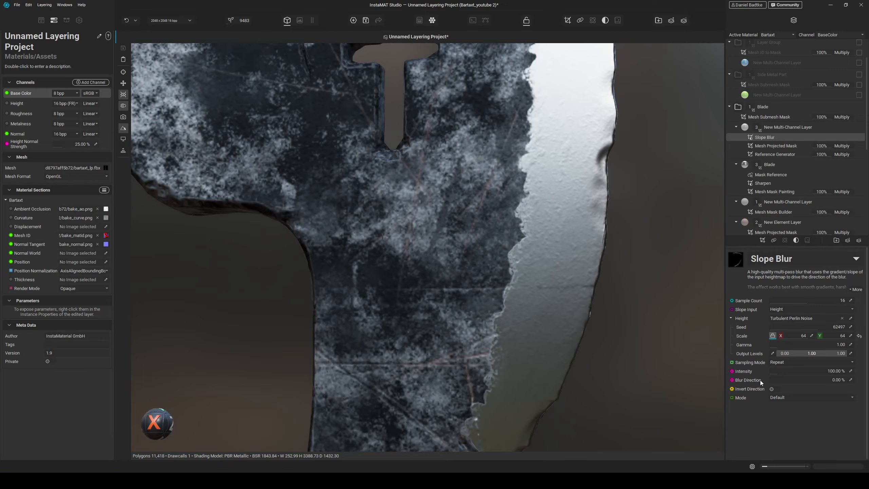
pyautogui.click(783, 397)
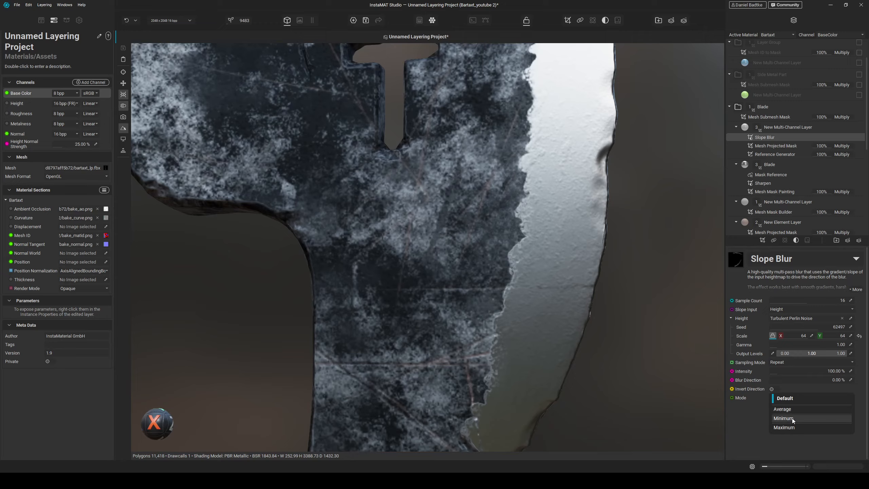
pyautogui.click(783, 418)
pyautogui.click(771, 372)
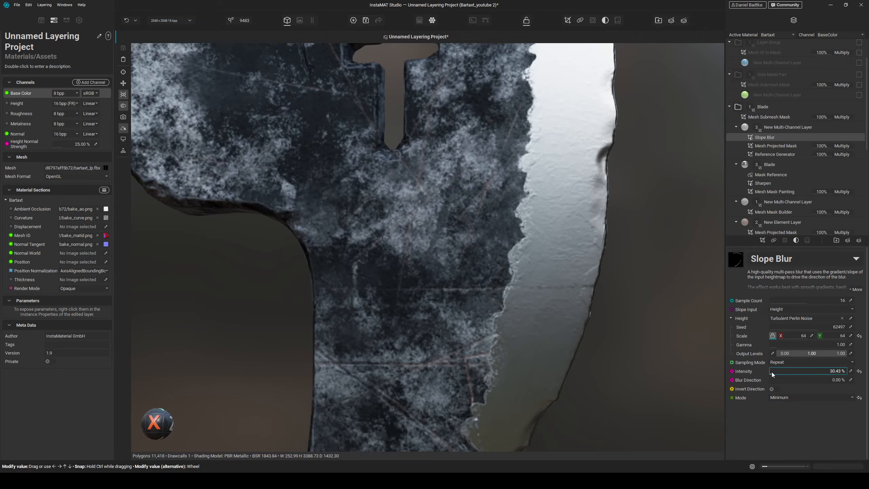
pyautogui.moveTo(771, 372); pyautogui.dragTo(771, 372)
# - Inspect the slope-blurred wear pattern along the blade edge from different angles
pyautogui.scroll(-5, 588, 281)
pyautogui.moveTo(588, 281)
pyautogui.keyDown('alt'); pyautogui.mouseDown()
pyautogui.moveTo(582, 294)
pyautogui.moveTo(600, 272)
pyautogui.mouseUp(); pyautogui.keyUp('alt')
pyautogui.keyDown('alt'); pyautogui.moveTo(601, 271); pyautogui.dragTo(514, 253); pyautogui.keyUp('alt')
pyautogui.scroll(2, 582, 256)
pyautogui.scroll(-3, 489, 289)
pyautogui.scroll(2, 496, 301)
pyautogui.scroll(1, 522, 263)
pyautogui.scroll(-3, 521, 263)
pyautogui.scroll(3, 501, 257)
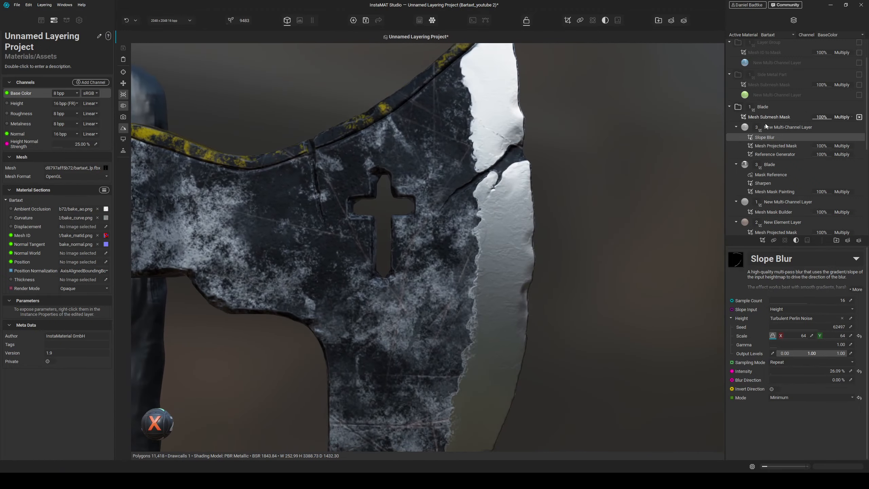
# - Open the multi-channel layer's channel settings and raise its Height to about 5%
pyautogui.click(780, 129)
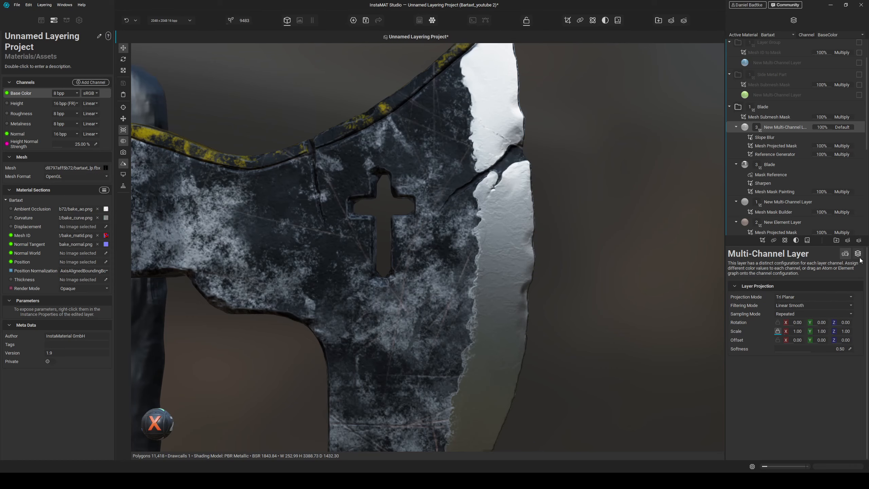
pyautogui.click(763, 322)
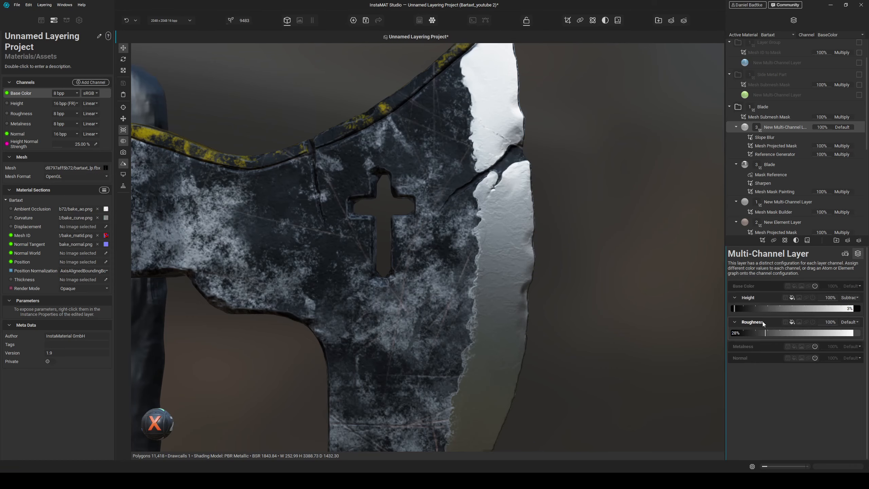
pyautogui.click(735, 308)
pyautogui.moveTo(736, 307); pyautogui.dragTo(736, 307)
pyautogui.scroll(-4, 548, 277)
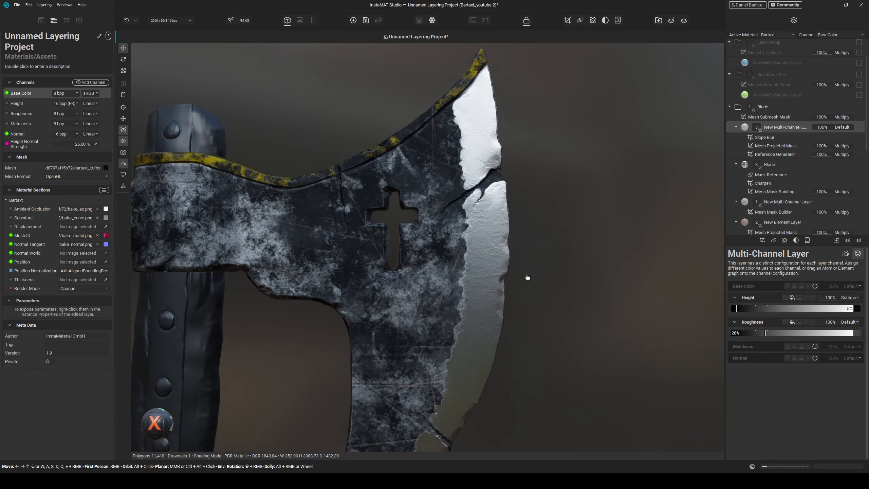
# - Reduce the Slope Blur's Intensity to about 4%
pyautogui.moveTo(527, 278)
pyautogui.keyDown('alt'); pyautogui.mouseDown()
pyautogui.moveTo(524, 268)
pyautogui.moveTo(542, 277)
pyautogui.moveTo(477, 276)
pyautogui.moveTo(495, 284)
pyautogui.moveTo(490, 275)
pyautogui.moveTo(520, 276)
pyautogui.mouseUp(); pyautogui.keyUp('alt')
pyautogui.scroll(2, 543, 276)
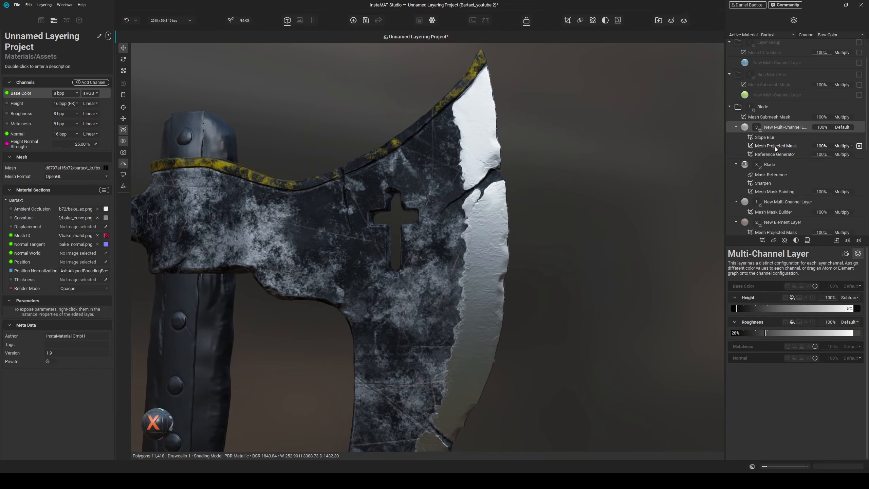
pyautogui.click(768, 138)
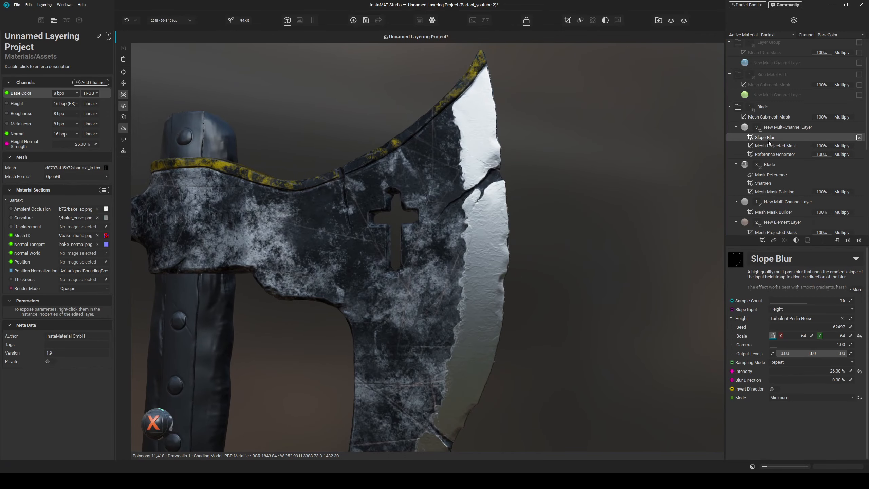
pyautogui.click(771, 372)
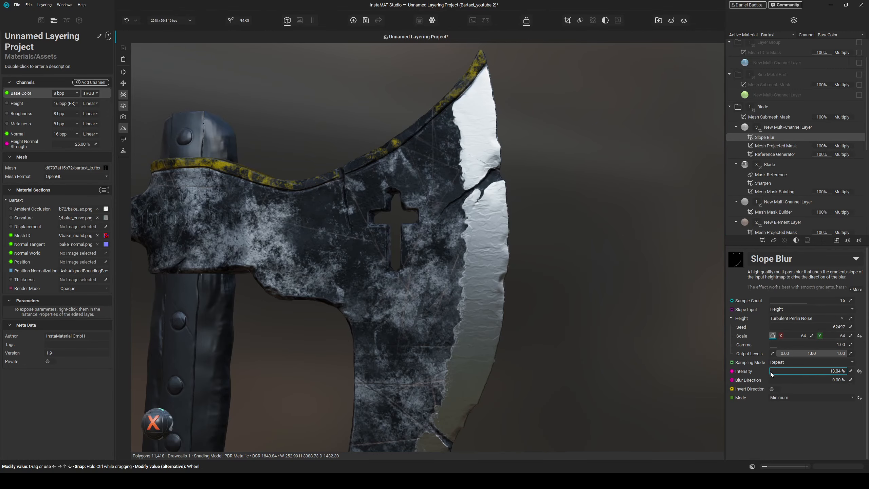
pyautogui.moveTo(770, 371); pyautogui.dragTo(770, 372)
pyautogui.moveTo(479, 267)
pyautogui.keyDown('alt'); pyautogui.mouseDown()
pyautogui.moveTo(466, 272)
pyautogui.moveTo(486, 270)
pyautogui.mouseUp(); pyautogui.keyUp('alt')
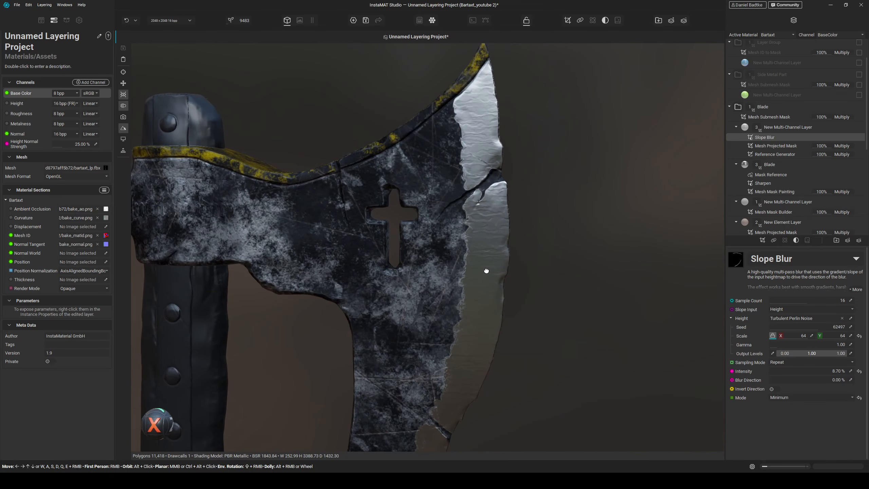
pyautogui.scroll(6, 772, 372)
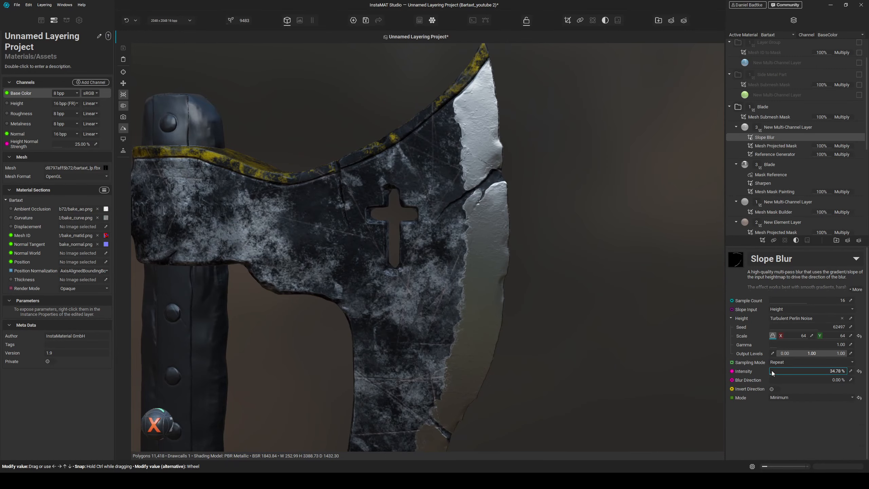
pyautogui.scroll(-6, 771, 372)
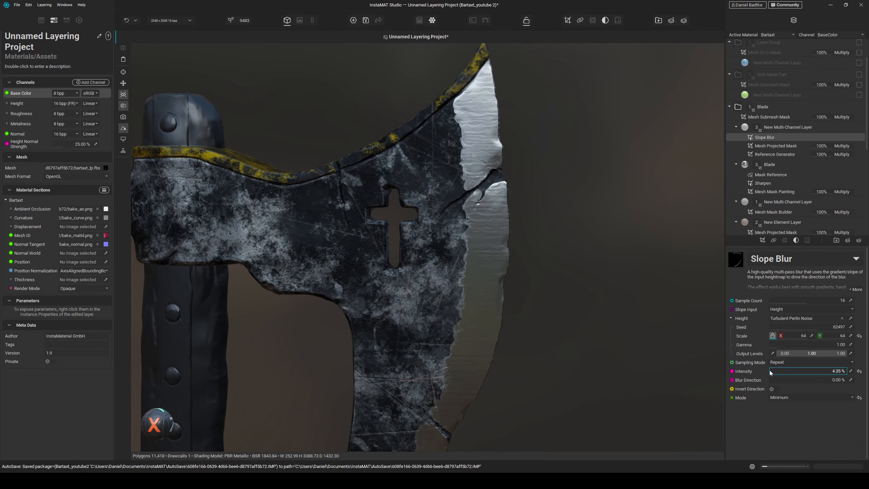
# - Set the Slope Blur's noise Scale to 200 by 200 and its Intensity to 2%
pyautogui.scroll(-1, 770, 372)
pyautogui.scroll(1, 771, 371)
pyautogui.moveTo(596, 310)
pyautogui.keyDown('alt'); pyautogui.mouseDown()
pyautogui.moveTo(592, 293)
pyautogui.moveTo(609, 295)
pyautogui.moveTo(595, 287)
pyautogui.moveTo(592, 294)
pyautogui.moveTo(640, 302)
pyautogui.mouseUp(); pyautogui.keyUp('alt')
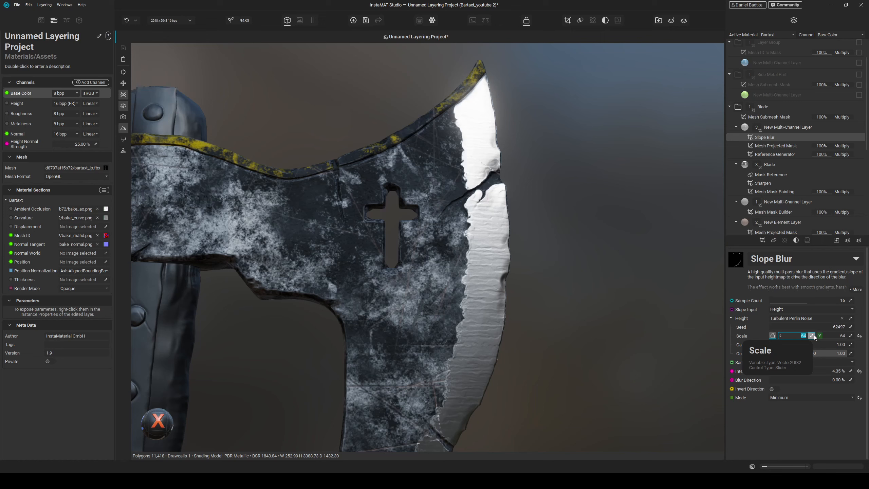
pyautogui.press('Return')
pyautogui.press('Return')
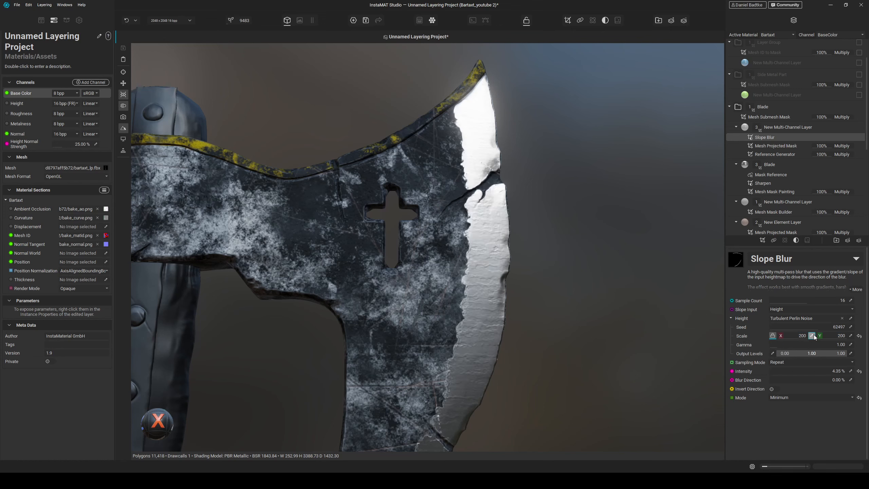
# - Set the Slope Blur's Blur Direction to 8%
pyautogui.click(850, 379)
pyautogui.press('Return')
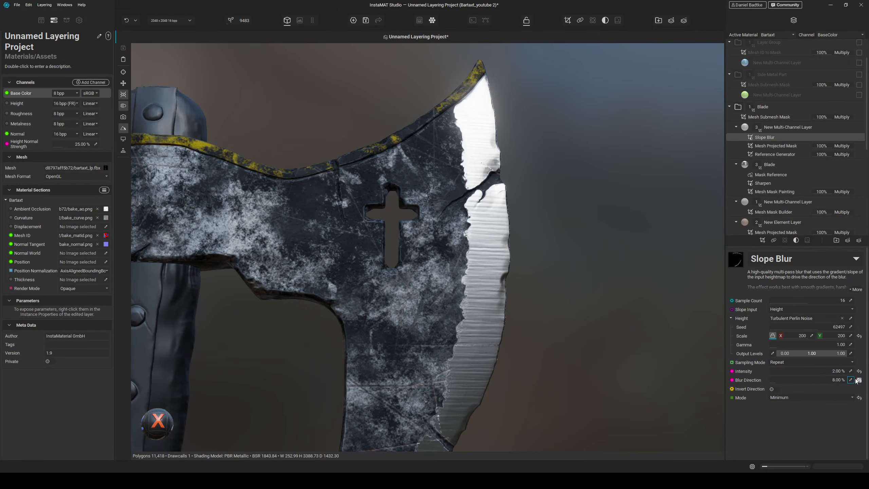
pyautogui.scroll(3, 561, 278)
pyautogui.scroll(2, 503, 265)
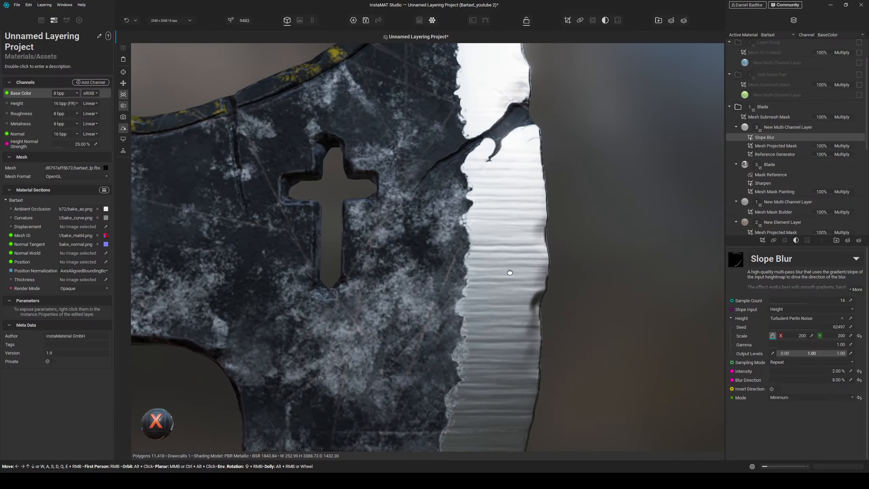
# - Set the Slope Blur's Intensity to 2% and its Blur Direction to 6%
pyautogui.moveTo(768, 371); pyautogui.dragTo(770, 373)
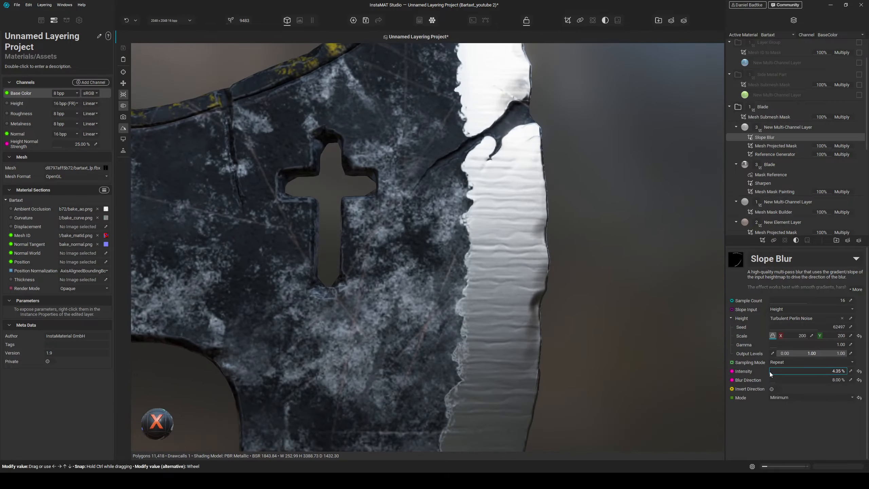
pyautogui.scroll(-5, 559, 317)
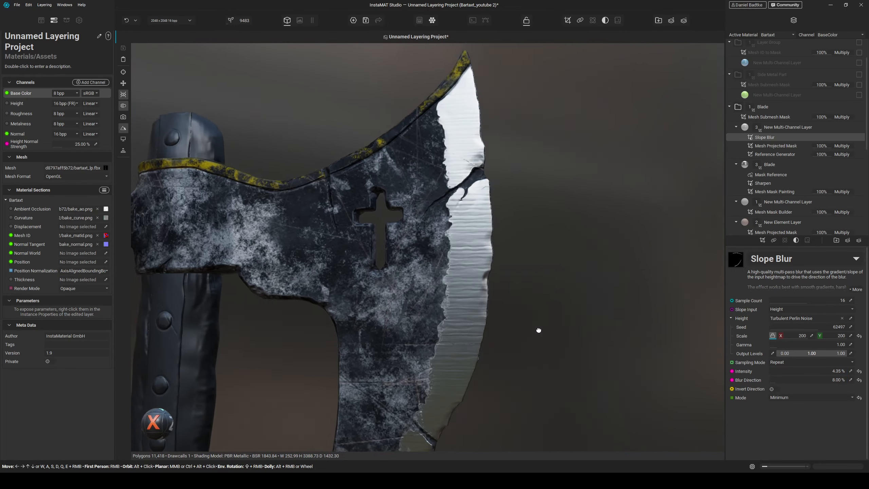
pyautogui.scroll(2, 538, 330)
pyautogui.doubleClick(845, 370)
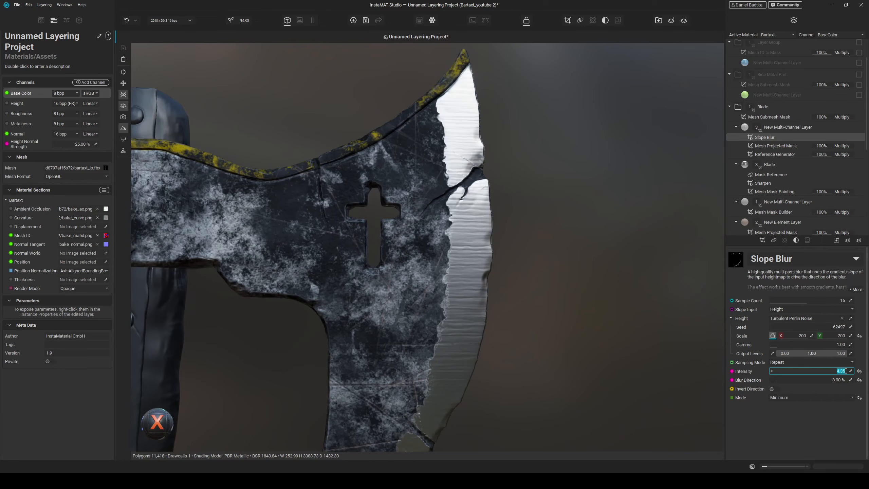
pyautogui.moveTo(487, 251)
pyautogui.mouseDown()
pyautogui.moveTo(471, 229)
pyautogui.moveTo(479, 251)
pyautogui.mouseUp()
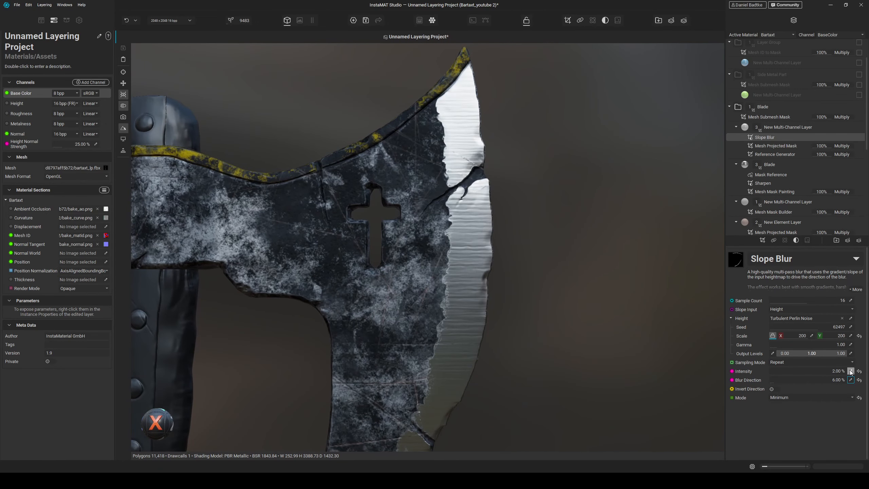
pyautogui.moveTo(466, 223)
pyautogui.keyDown('alt'); pyautogui.mouseDown()
pyautogui.moveTo(483, 237)
pyautogui.moveTo(473, 225)
pyautogui.moveTo(461, 227)
pyautogui.mouseUp(); pyautogui.keyUp('alt')
# - Lower the multi-channel layer's Height to about 2%
pyautogui.scroll(-3, 472, 224)
pyautogui.scroll(4, 472, 225)
pyautogui.click(785, 127)
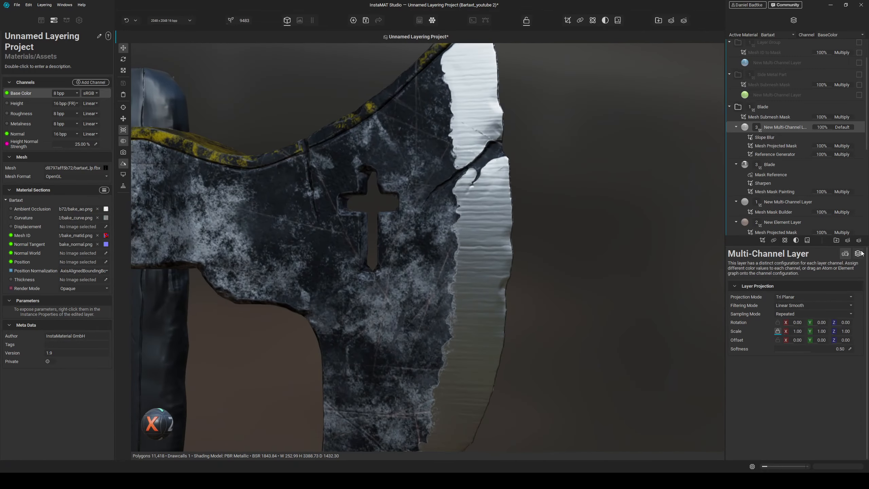
pyautogui.click(858, 253)
pyautogui.moveTo(736, 308); pyautogui.dragTo(732, 309)
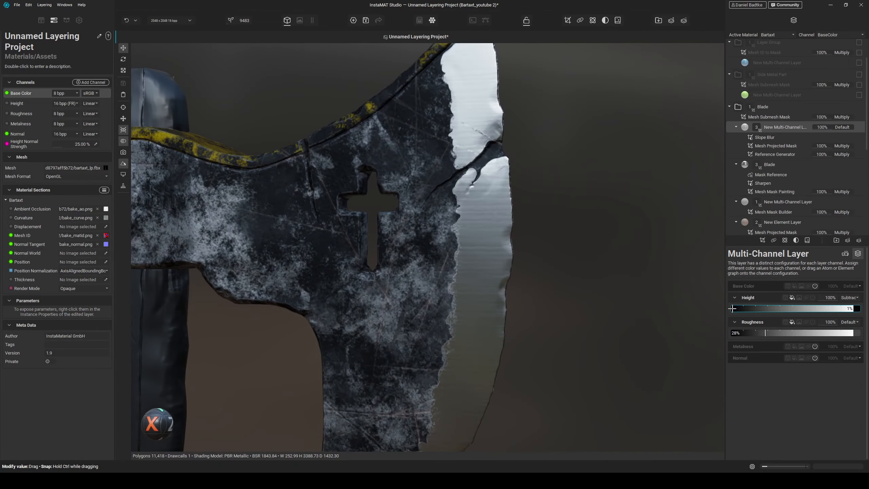
pyautogui.keyDown('alt'); pyautogui.moveTo(567, 299); pyautogui.dragTo(595, 294); pyautogui.keyUp('alt')
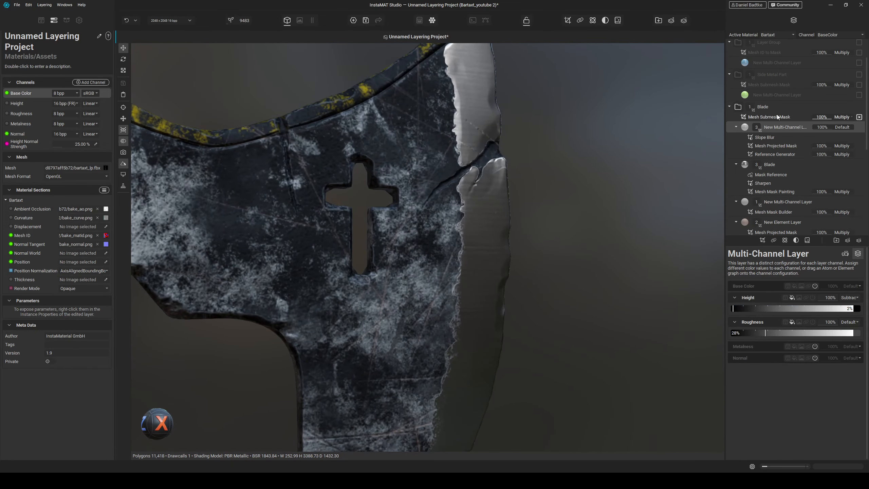
# - Add a Mesh Projected Mask above the Slope Blur and assign it the Spots 7 image
pyautogui.moveTo(525, 315); pyautogui.dragTo(557, 306, button='middle')
pyautogui.moveTo(556, 305)
pyautogui.keyDown('alt'); pyautogui.mouseDown()
pyautogui.moveTo(541, 292)
pyautogui.moveTo(547, 313)
pyautogui.mouseUp(); pyautogui.keyUp('alt')
pyautogui.moveTo(547, 313); pyautogui.dragTo(550, 263, button='middle')
pyautogui.moveTo(550, 263)
pyautogui.keyDown('alt'); pyautogui.mouseDown()
pyautogui.moveTo(552, 279)
pyautogui.moveTo(519, 291)
pyautogui.mouseUp(); pyautogui.keyUp('alt')
pyautogui.moveTo(519, 291); pyautogui.dragTo(534, 293, button='middle')
pyautogui.keyDown('alt'); pyautogui.moveTo(534, 292); pyautogui.dragTo(565, 234); pyautogui.keyUp('alt')
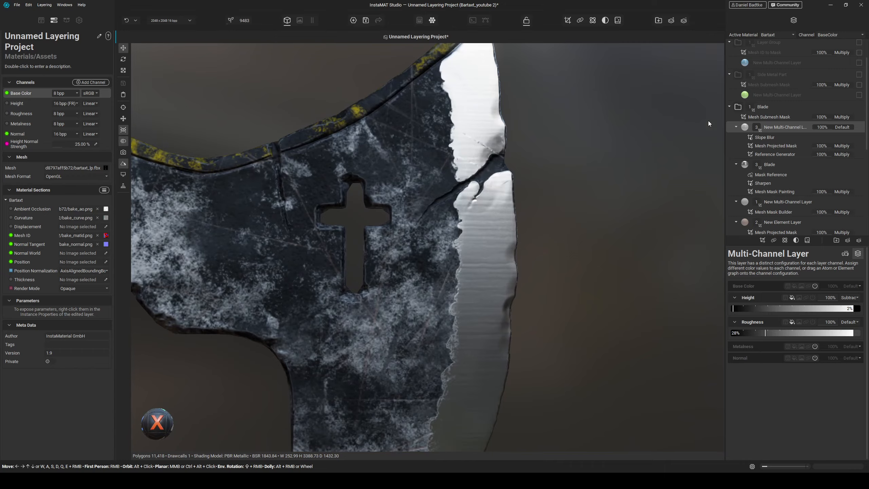
pyautogui.click(775, 136)
pyautogui.click(762, 238)
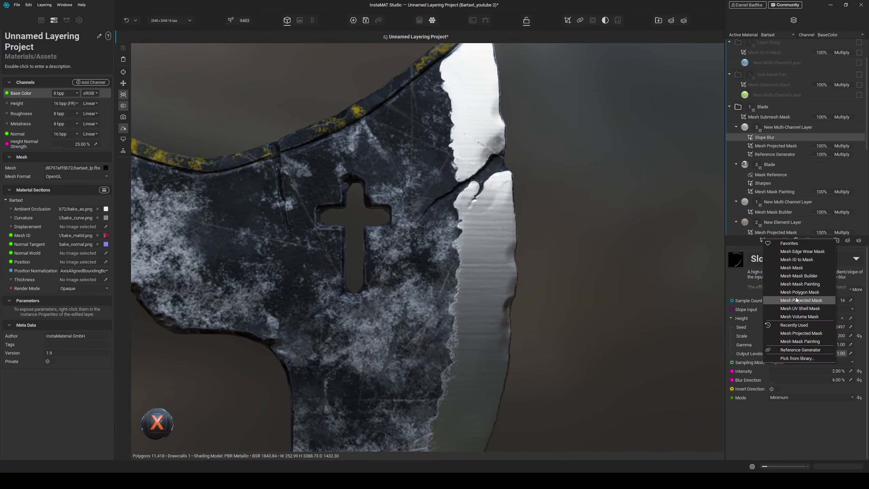
pyautogui.click(804, 300)
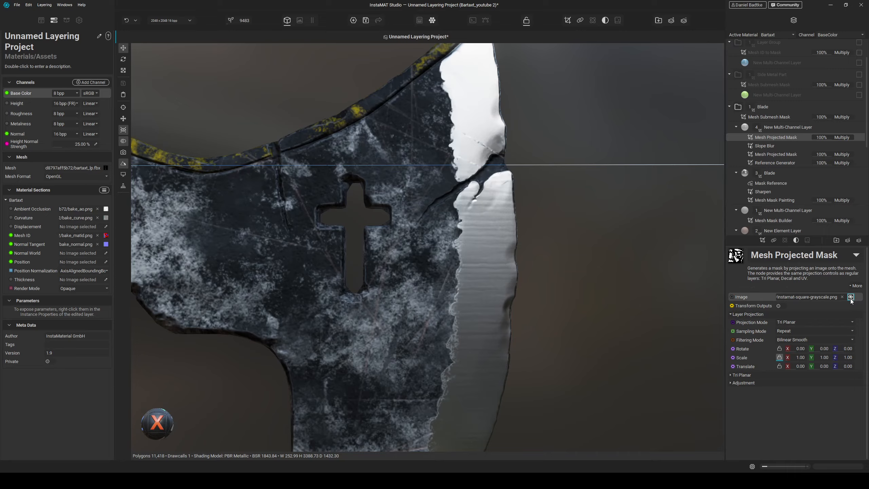
pyautogui.click(850, 296)
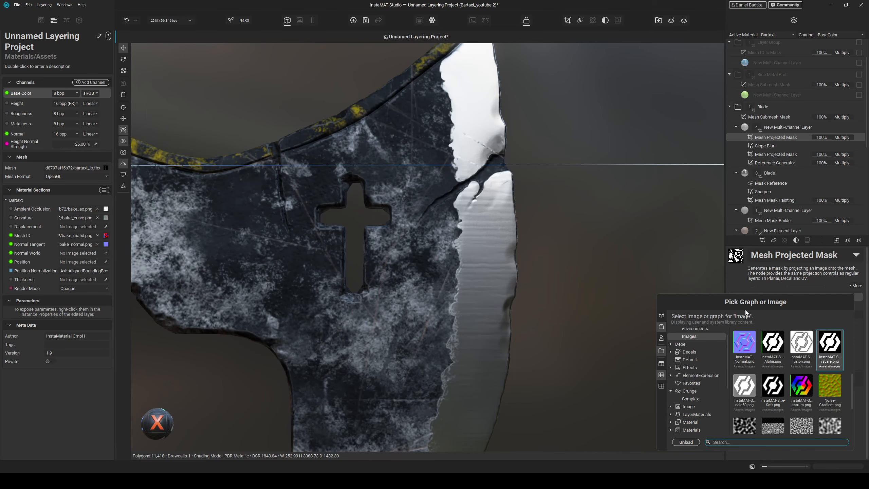
pyautogui.write('Spots 7')
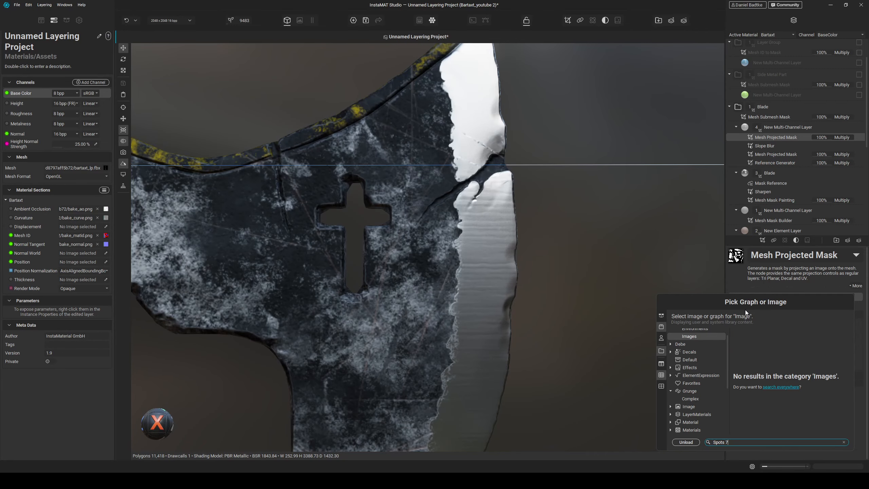
pyautogui.click(790, 387)
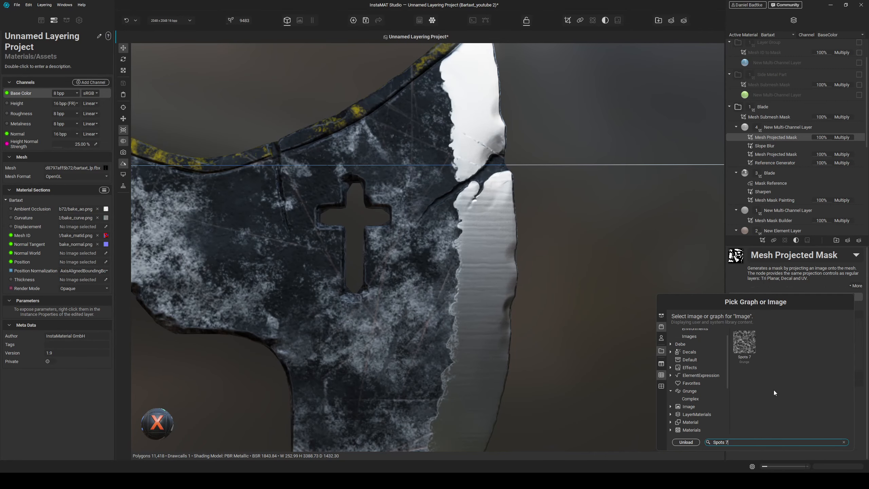
pyautogui.doubleClick(752, 347)
# - Set the Spots 7 mask's Contrast to 0.43 and Brightness to 0.21
pyautogui.keyDown('alt'); pyautogui.moveTo(605, 316); pyautogui.dragTo(610, 321); pyautogui.keyUp('alt')
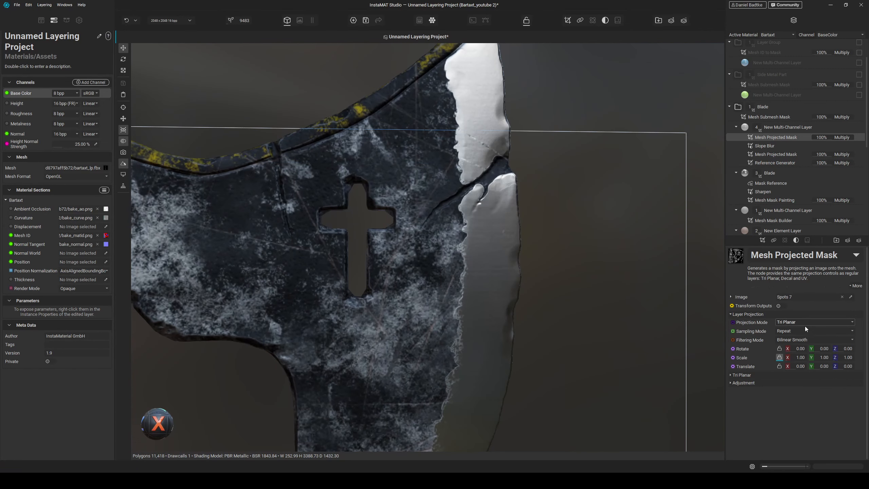
pyautogui.click(759, 383)
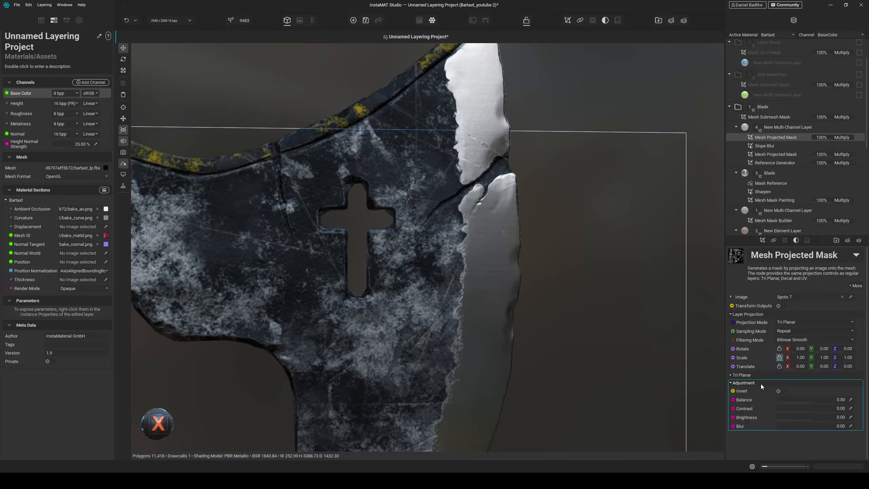
pyautogui.click(814, 409)
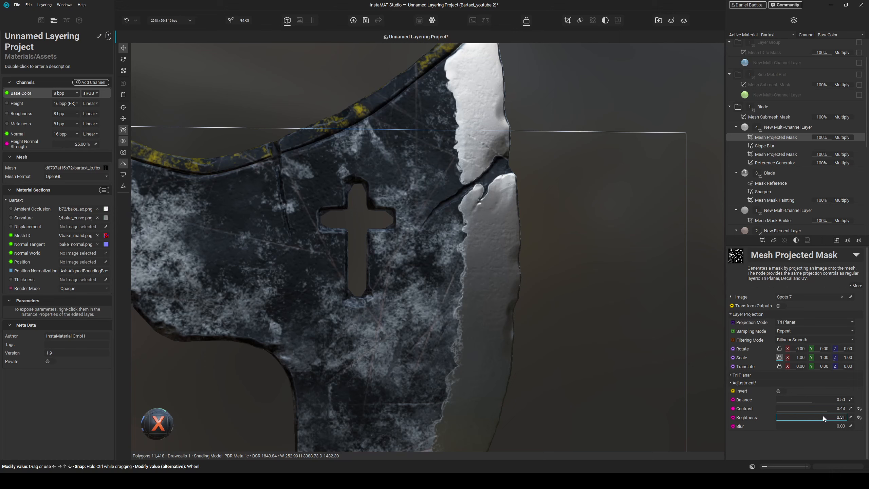
pyautogui.scroll(-4, 536, 252)
# - Lower the Spots 7 mask's opacity to 37%
pyautogui.keyDown('alt'); pyautogui.moveTo(535, 252); pyautogui.dragTo(578, 308); pyautogui.keyUp('alt')
pyautogui.moveTo(577, 309); pyautogui.dragTo(546, 241, button='middle')
pyautogui.keyDown('alt'); pyautogui.moveTo(546, 240); pyautogui.dragTo(537, 239); pyautogui.keyUp('alt')
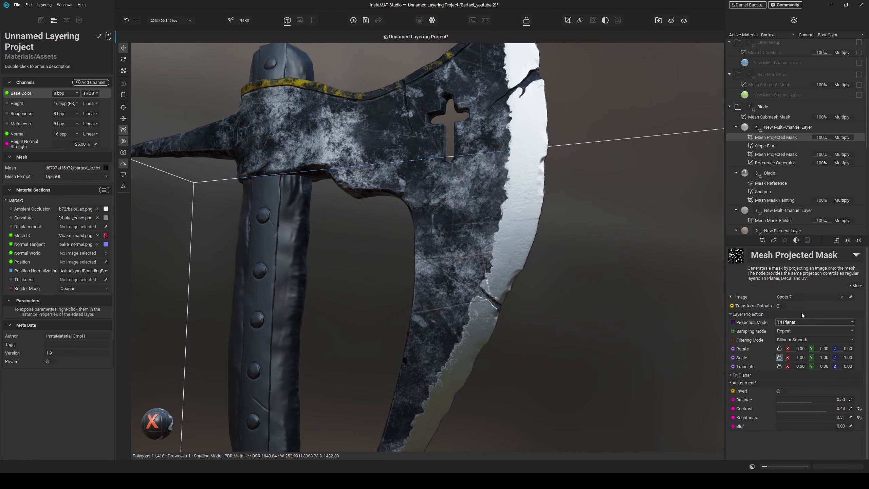
pyautogui.moveTo(825, 139); pyautogui.dragTo(819, 138)
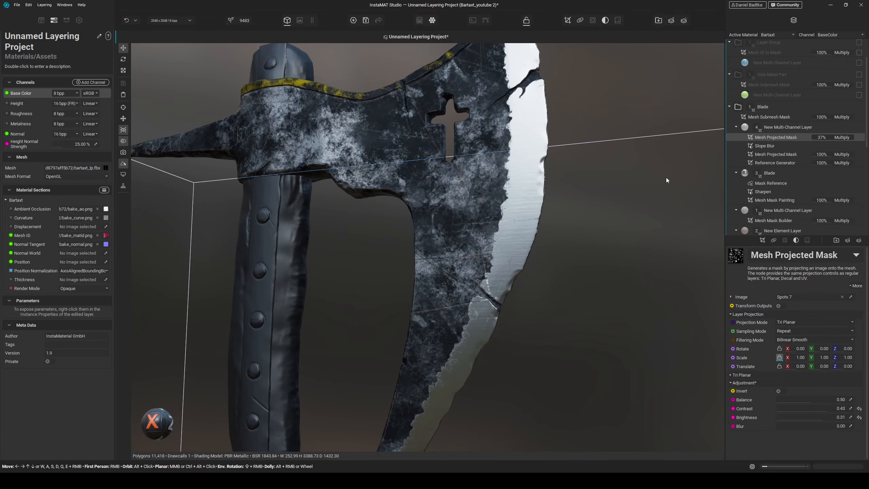
# - Orbit and zoom around the axe head to examine the spots mask on the blade
pyautogui.keyDown('alt'); pyautogui.moveTo(666, 177); pyautogui.dragTo(543, 200); pyautogui.keyUp('alt')
pyautogui.moveTo(543, 199); pyautogui.dragTo(522, 252, button='middle')
pyautogui.scroll(-2, 522, 252)
pyautogui.scroll(-5, 526, 252)
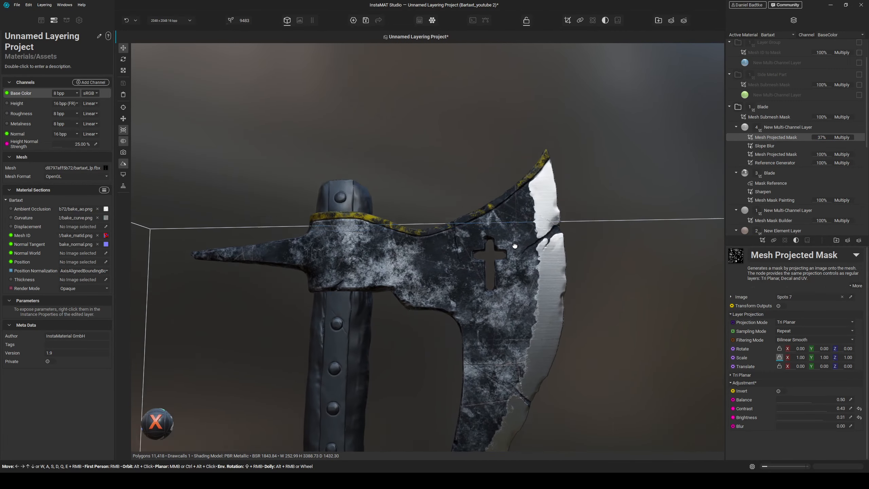
pyautogui.keyDown('alt'); pyautogui.moveTo(447, 216); pyautogui.dragTo(476, 180); pyautogui.keyUp('alt')
pyautogui.scroll(2, 502, 174)
pyautogui.scroll(2, 476, 181)
pyautogui.scroll(3, 476, 183)
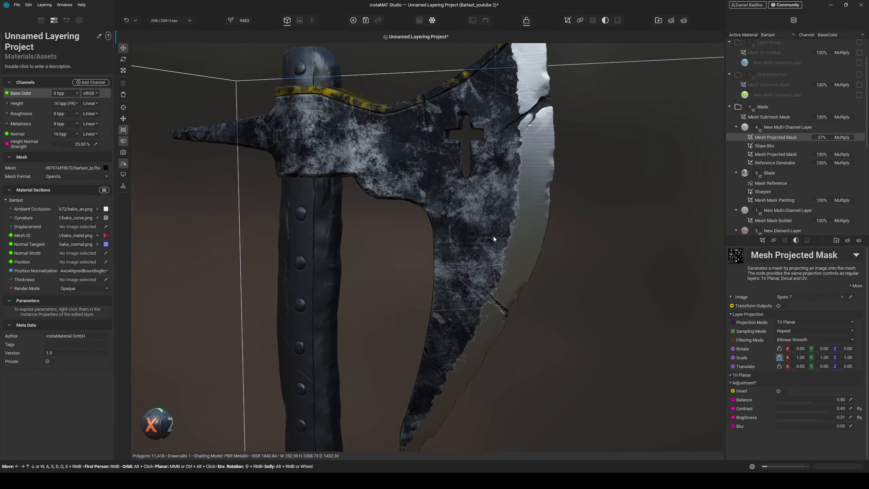
pyautogui.keyDown('alt'); pyautogui.moveTo(493, 236); pyautogui.dragTo(477, 281); pyautogui.keyUp('alt')
pyautogui.scroll(-2, 460, 243)
pyautogui.scroll(3, 539, 235)
pyautogui.scroll(-3, 539, 235)
pyautogui.scroll(3, 489, 238)
pyautogui.scroll(-4, 489, 238)
pyautogui.moveTo(477, 281); pyautogui.dragTo(498, 297, button='middle')
pyautogui.scroll(1, 488, 202)
pyautogui.scroll(3, 487, 200)
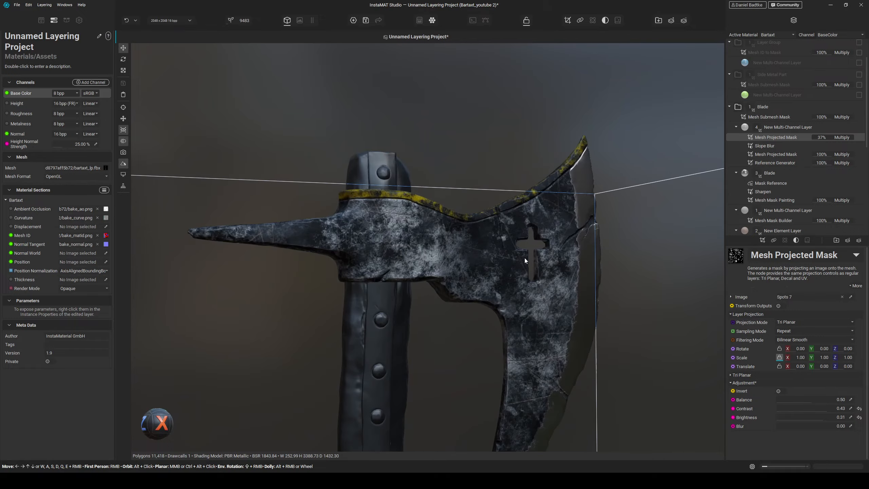
pyautogui.keyDown('alt'); pyautogui.moveTo(524, 258); pyautogui.dragTo(452, 270); pyautogui.keyUp('alt')
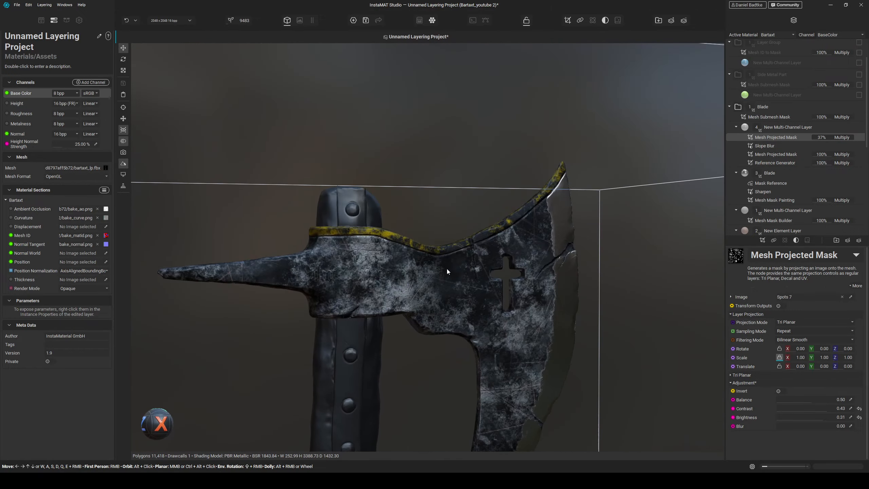
pyautogui.press('f')
pyautogui.keyDown('alt'); pyautogui.moveTo(517, 205); pyautogui.dragTo(421, 226); pyautogui.keyUp('alt')
pyautogui.scroll(4, 385, 91)
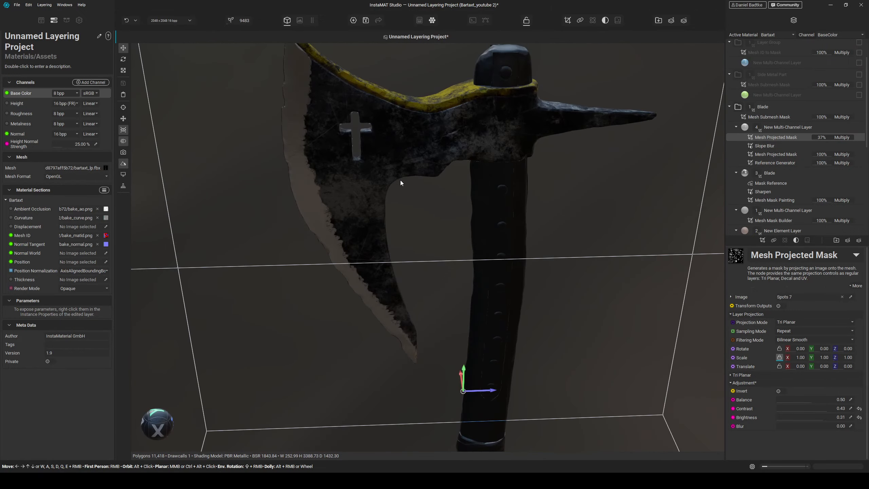
pyautogui.keyDown('alt'); pyautogui.moveTo(401, 180); pyautogui.dragTo(454, 161); pyautogui.keyUp('alt')
pyautogui.scroll(5, 409, 192)
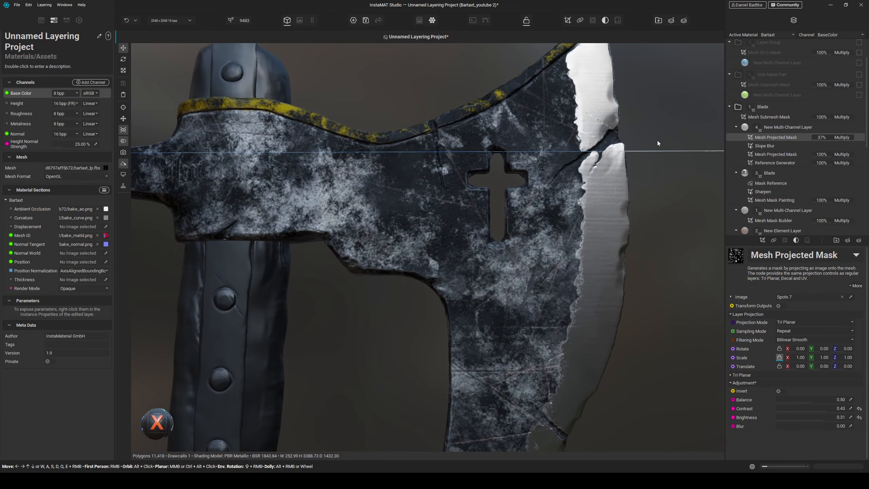
pyautogui.moveTo(534, 236)
pyautogui.keyDown('alt'); pyautogui.mouseDown()
pyautogui.moveTo(507, 236)
pyautogui.moveTo(544, 248)
pyautogui.mouseUp(); pyautogui.keyUp('alt')
pyautogui.keyDown('alt'); pyautogui.moveTo(462, 232); pyautogui.dragTo(457, 211); pyautogui.keyUp('alt')
pyautogui.keyDown('shift'); pyautogui.moveTo(457, 211); pyautogui.dragTo(437, 205, button='right'); pyautogui.keyUp('shift')
pyautogui.scroll(-5, 439, 204)
pyautogui.keyDown('alt'); pyautogui.moveTo(439, 204); pyautogui.dragTo(481, 235); pyautogui.keyUp('alt')
pyautogui.moveTo(481, 234); pyautogui.dragTo(488, 203, button='middle')
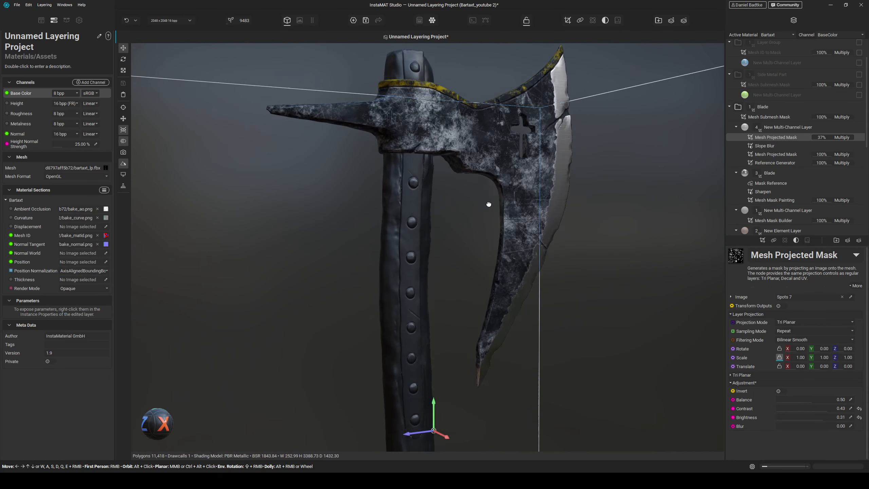
pyautogui.keyDown('alt'); pyautogui.moveTo(489, 203); pyautogui.dragTo(481, 231); pyautogui.keyUp('alt')
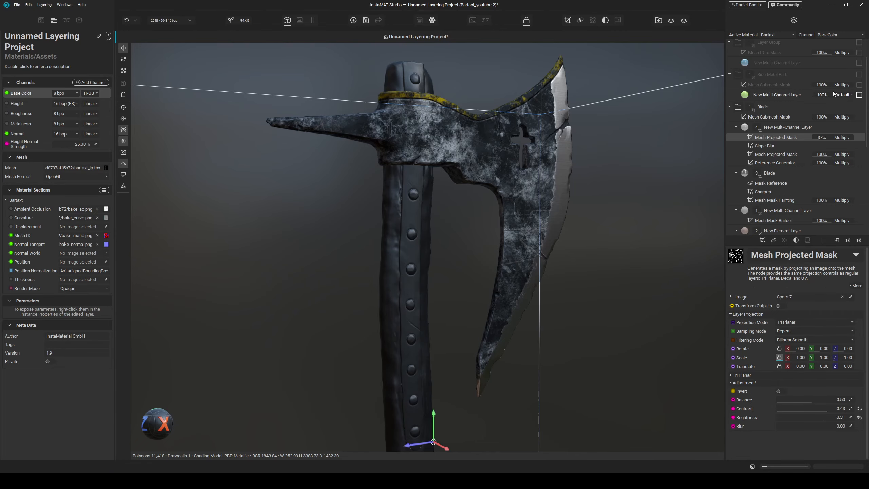
# - Duplicate the Blade layer group
pyautogui.scroll(1, 786, 137)
pyautogui.rightClick(762, 135)
pyautogui.click(757, 165)
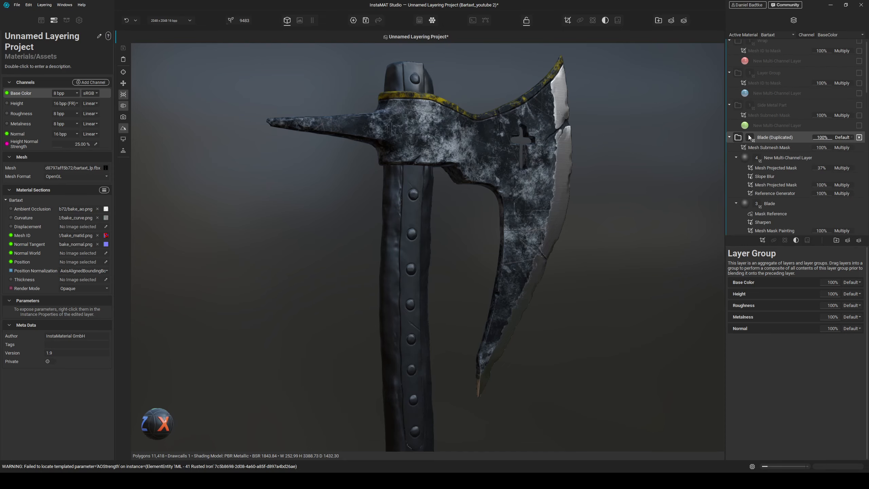
# - Move the side metal part's Mesh Submesh Mask into the duplicated blade group, replacing that group's original submesh mask
pyautogui.moveTo(759, 115); pyautogui.dragTo(772, 142)
pyautogui.click(772, 148)
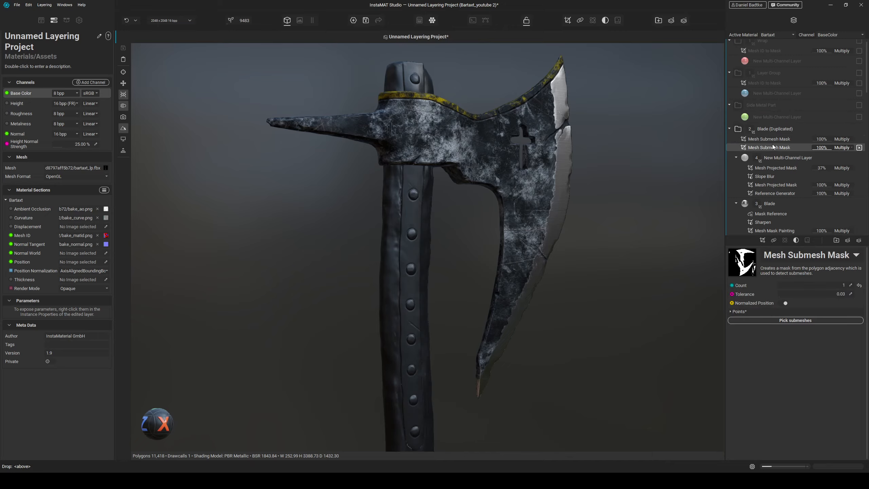
pyautogui.press('Delete')
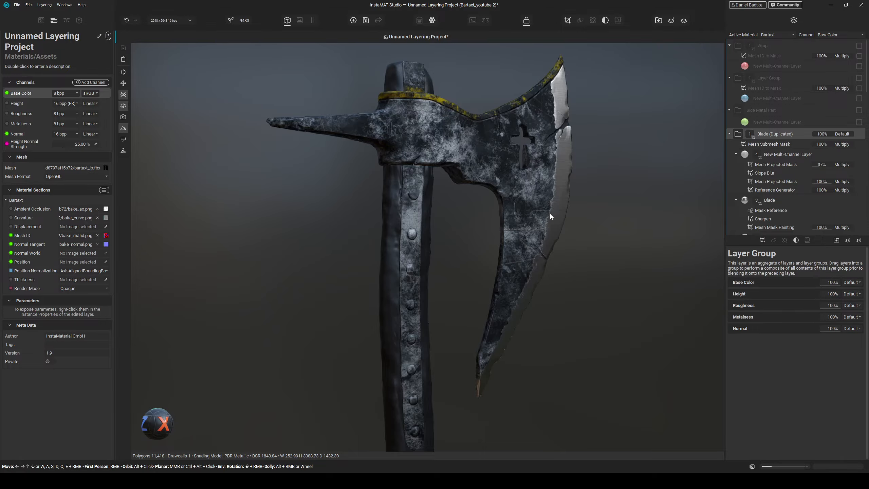
# - Delete the yellow multi-channel layer from the duplicated blade group
pyautogui.keyDown('alt'); pyautogui.moveTo(550, 213); pyautogui.dragTo(492, 204); pyautogui.keyUp('alt')
pyautogui.scroll(5, 410, 185)
pyautogui.keyDown('alt'); pyautogui.moveTo(418, 184); pyautogui.dragTo(451, 181); pyautogui.keyUp('alt')
pyautogui.scroll(-5, 437, 174)
pyautogui.moveTo(451, 180); pyautogui.dragTo(441, 211, button='middle')
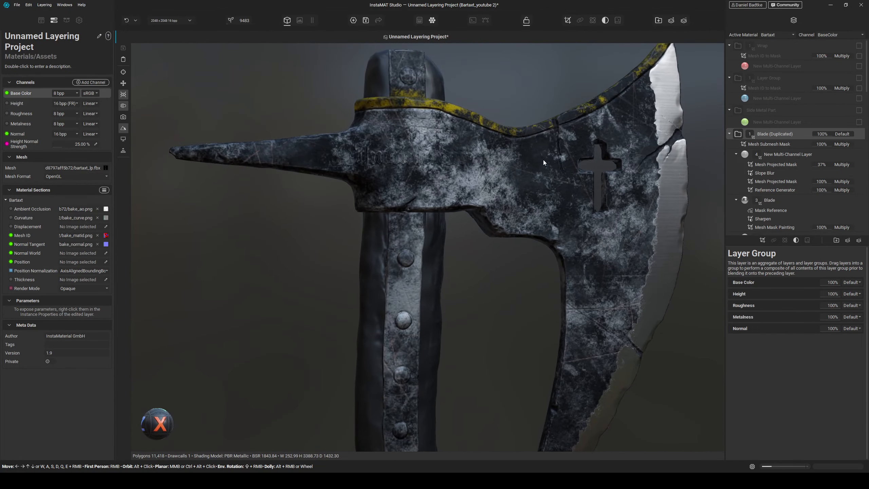
pyautogui.scroll(-8, 763, 158)
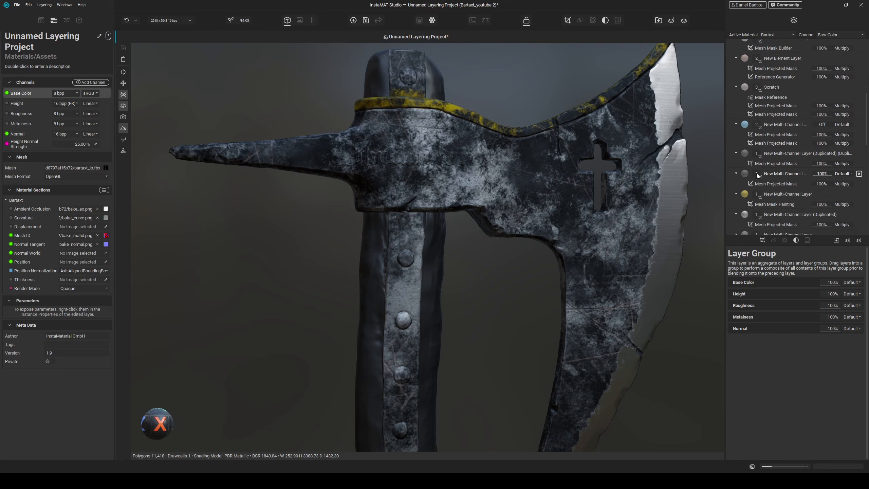
pyautogui.click(777, 165)
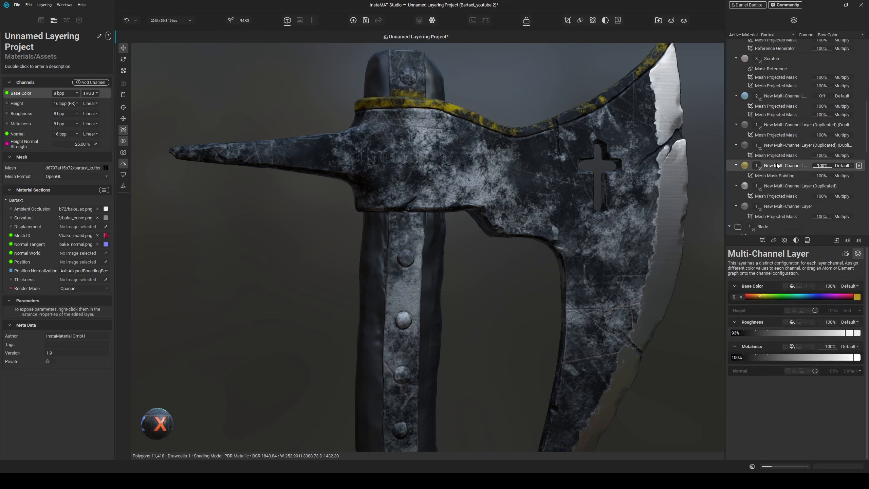
pyautogui.press('Delete')
# - Collapse the original Blade group and set one duplicated layer's Smudges mask seed to 65829
pyautogui.scroll(-6, 776, 165)
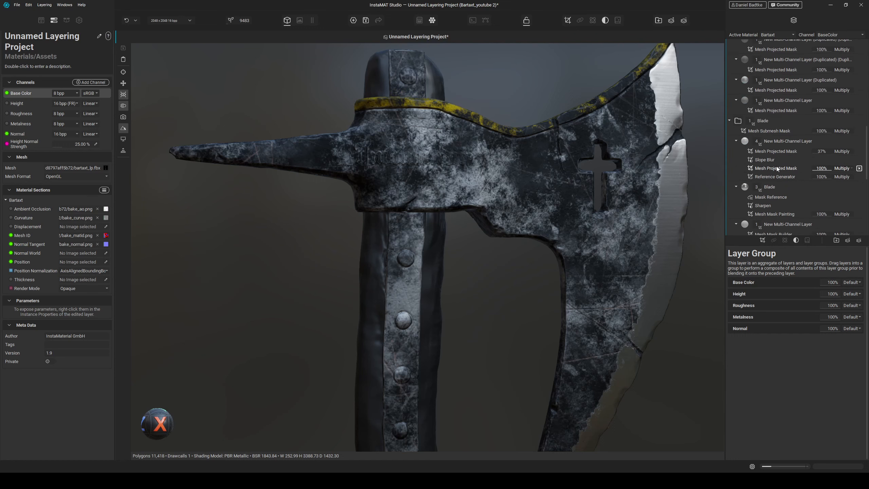
pyautogui.scroll(2, 779, 179)
pyautogui.click(728, 178)
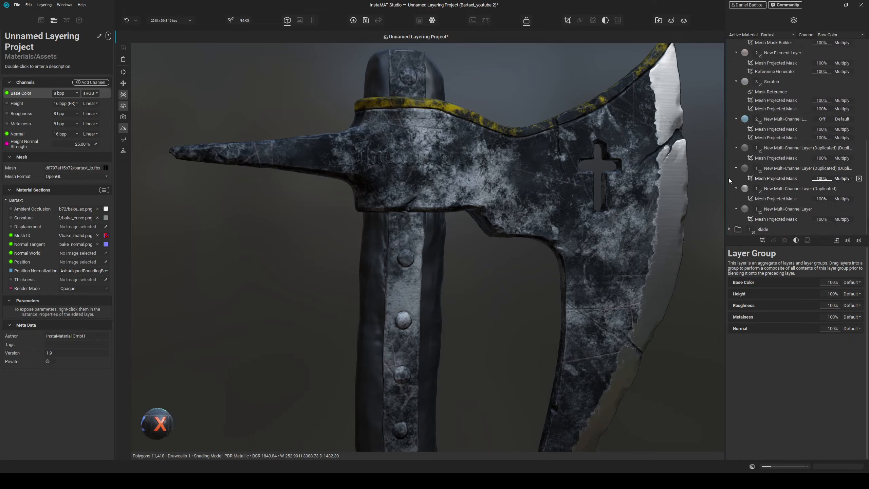
pyautogui.click(779, 210)
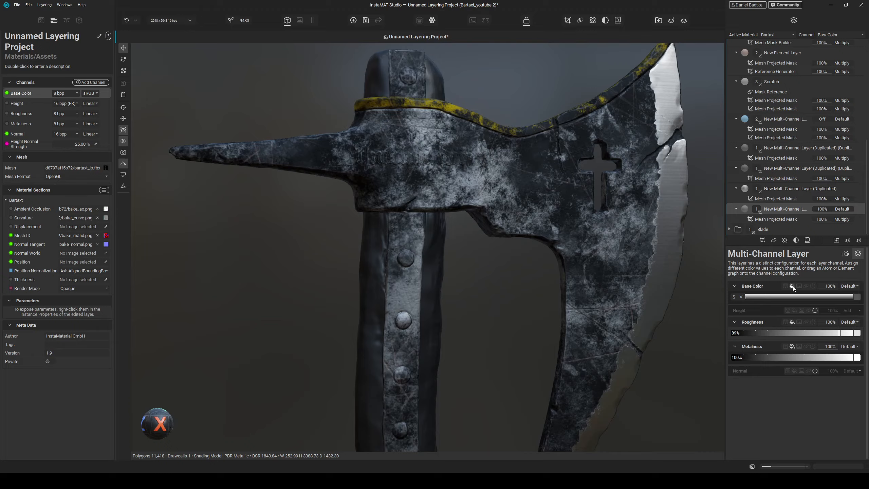
pyautogui.click(848, 253)
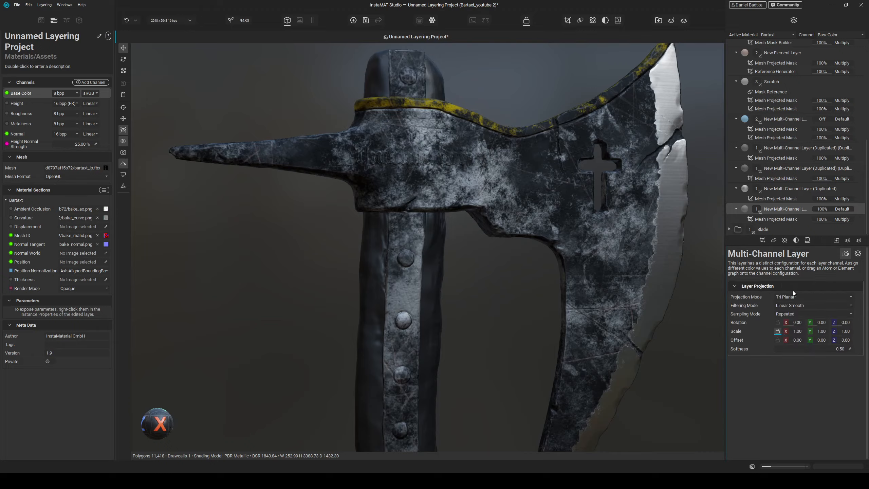
pyautogui.click(781, 218)
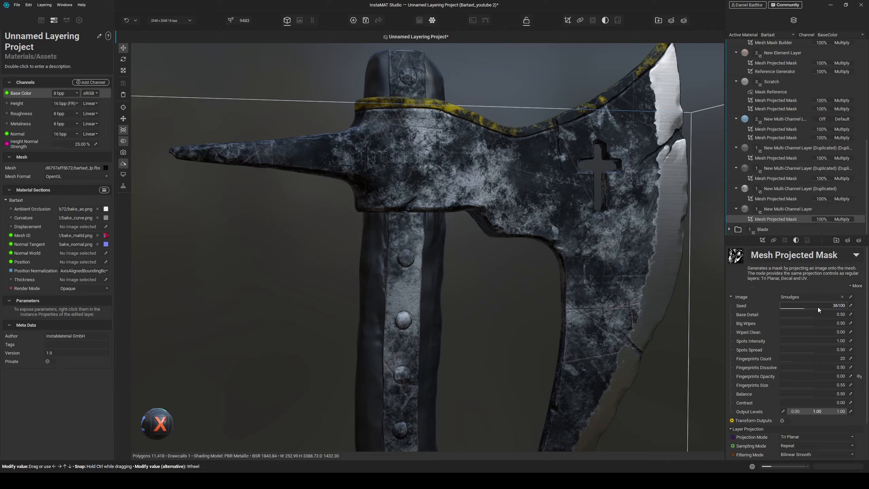
pyautogui.click(780, 200)
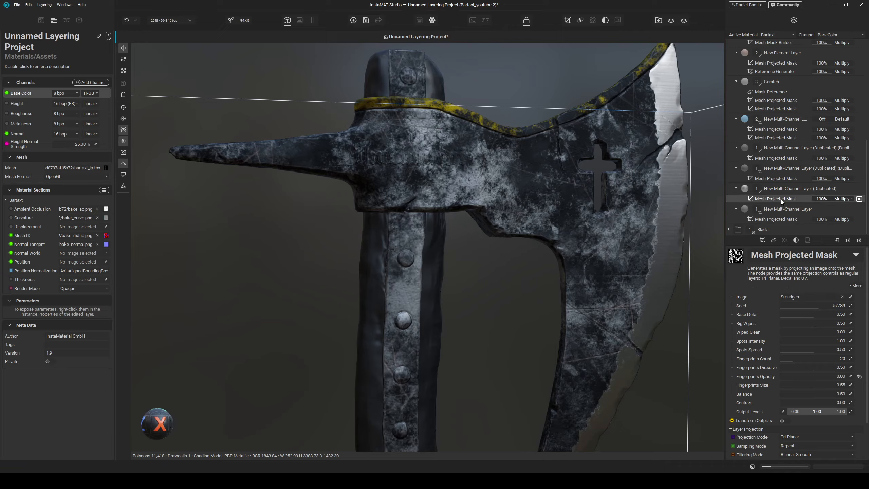
pyautogui.click(780, 178)
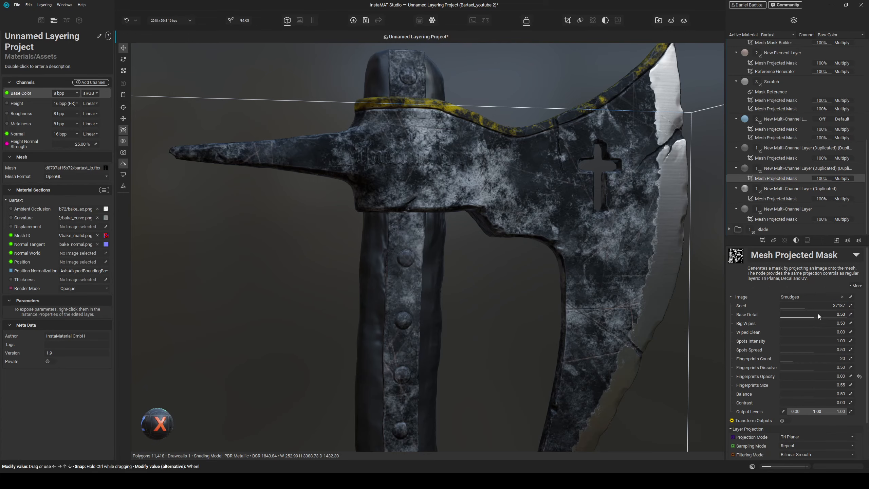
pyautogui.click(824, 302)
# - Orbit and zoom around the axe head and handle to inspect the smudge masks
pyautogui.scroll(-2, 524, 279)
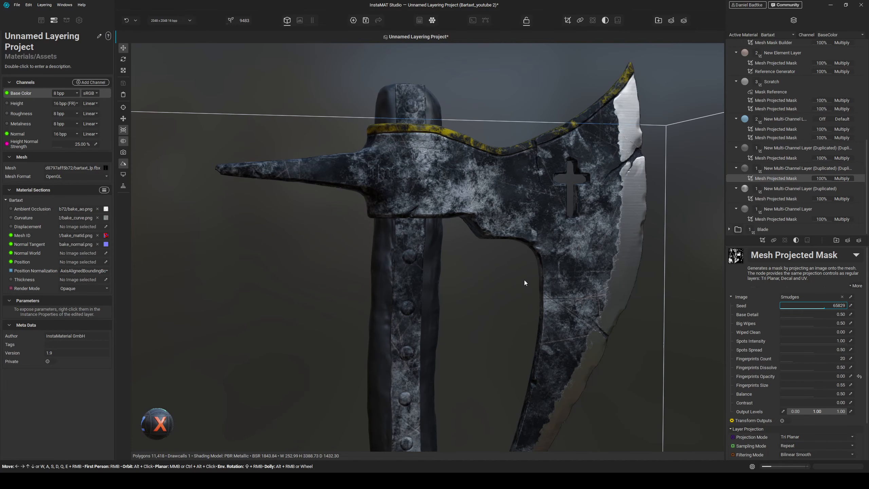
pyautogui.keyDown('alt'); pyautogui.moveTo(524, 280); pyautogui.dragTo(512, 318); pyautogui.keyUp('alt')
pyautogui.moveTo(512, 318); pyautogui.dragTo(541, 254, button='middle')
pyautogui.keyDown('alt'); pyautogui.moveTo(540, 253); pyautogui.dragTo(541, 257); pyautogui.keyUp('alt')
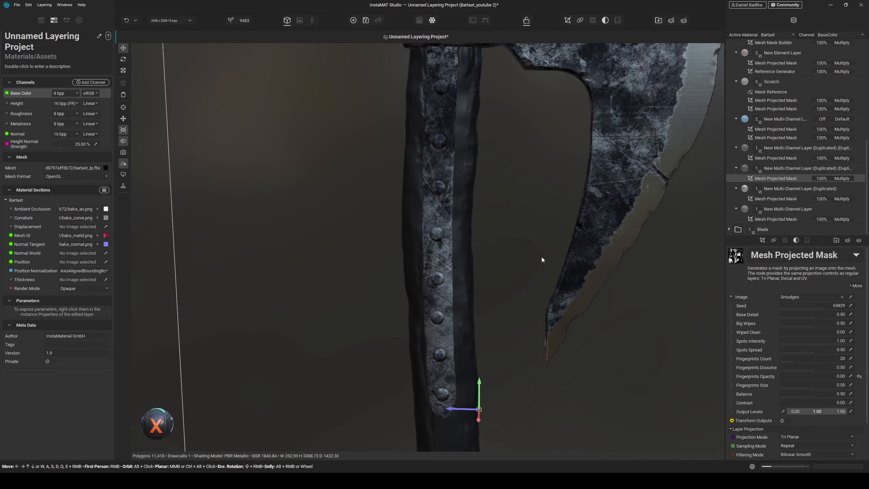
pyautogui.scroll(-3, 541, 257)
pyautogui.moveTo(541, 256); pyautogui.dragTo(533, 268, button='middle')
pyautogui.keyDown('alt'); pyautogui.moveTo(533, 268); pyautogui.dragTo(450, 261); pyautogui.keyUp('alt')
pyautogui.scroll(4, 443, 250)
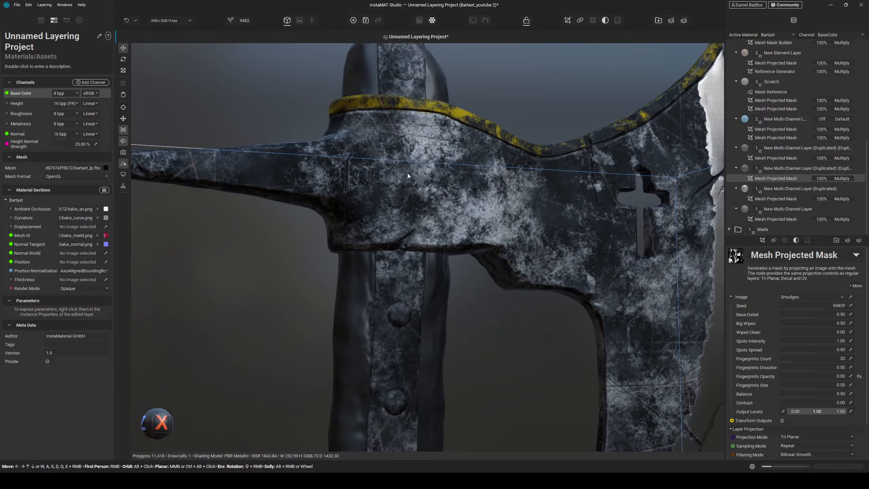
pyautogui.keyDown('alt'); pyautogui.moveTo(395, 278); pyautogui.dragTo(504, 283); pyautogui.keyUp('alt')
pyautogui.keyDown('shift'); pyautogui.moveTo(504, 283); pyautogui.dragTo(528, 315, button='right'); pyautogui.keyUp('shift')
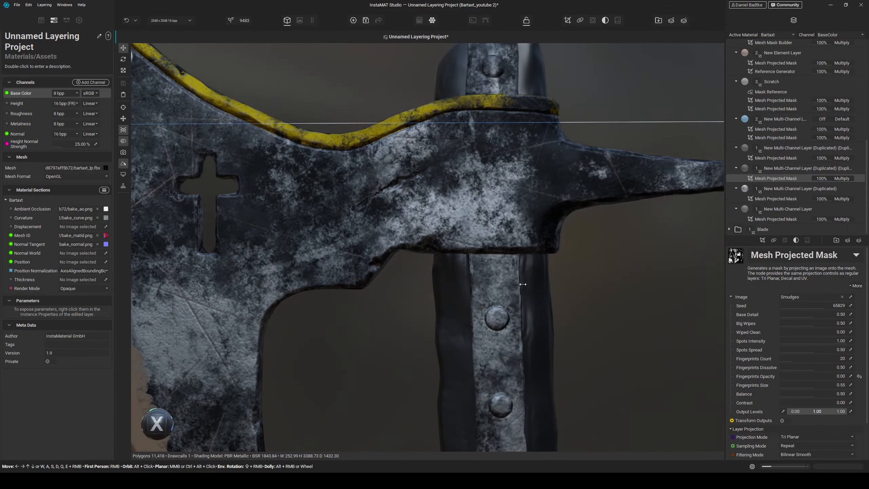
pyautogui.scroll(-5, 527, 317)
pyautogui.keyDown('alt'); pyautogui.moveTo(528, 317); pyautogui.dragTo(430, 296); pyautogui.keyUp('alt')
pyautogui.keyDown('shift'); pyautogui.moveTo(430, 296); pyautogui.dragTo(432, 296, button='right'); pyautogui.keyUp('shift')
pyautogui.scroll(3, 460, 275)
pyautogui.keyDown('alt'); pyautogui.moveTo(459, 274); pyautogui.dragTo(508, 309); pyautogui.keyUp('alt')
pyautogui.moveTo(508, 309)
pyautogui.mouseDown(button='middle')
pyautogui.moveTo(503, 253)
pyautogui.moveTo(503, 299)
pyautogui.mouseUp(button='middle')
pyautogui.scroll(-3, 503, 299)
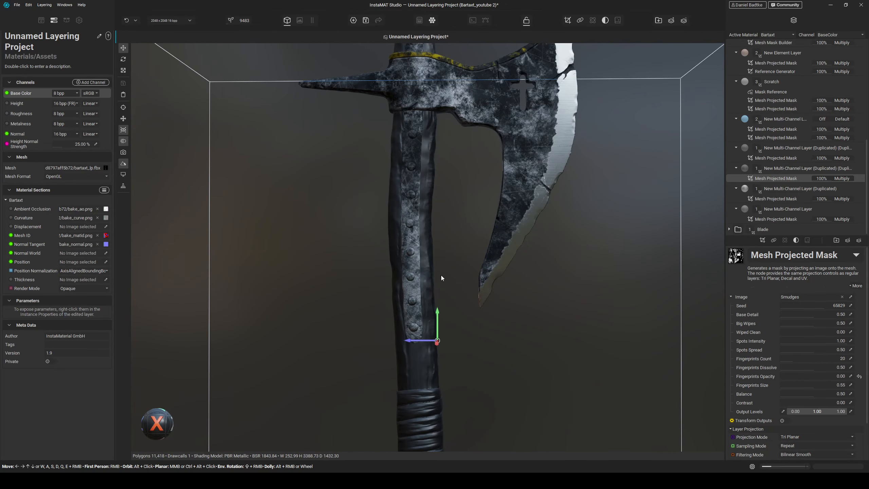
pyautogui.scroll(10, 730, 141)
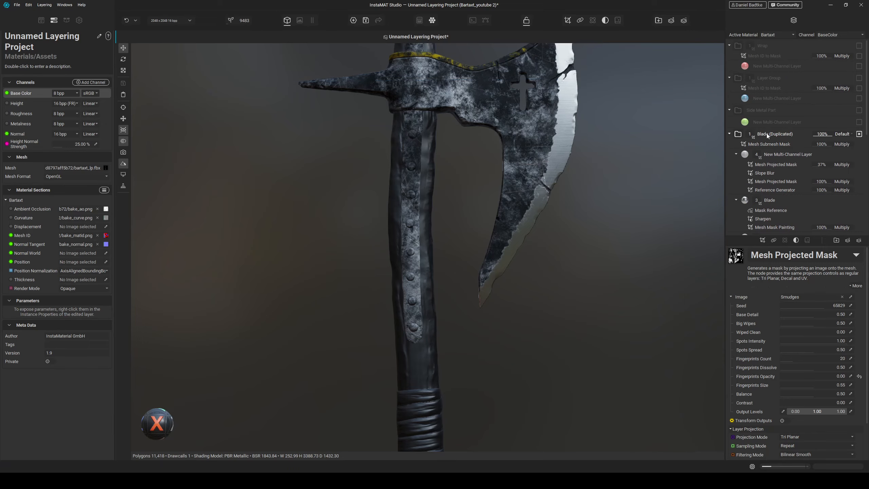
# - Rename the duplicated blade group to Side Metal Part
pyautogui.doubleClick(780, 133)
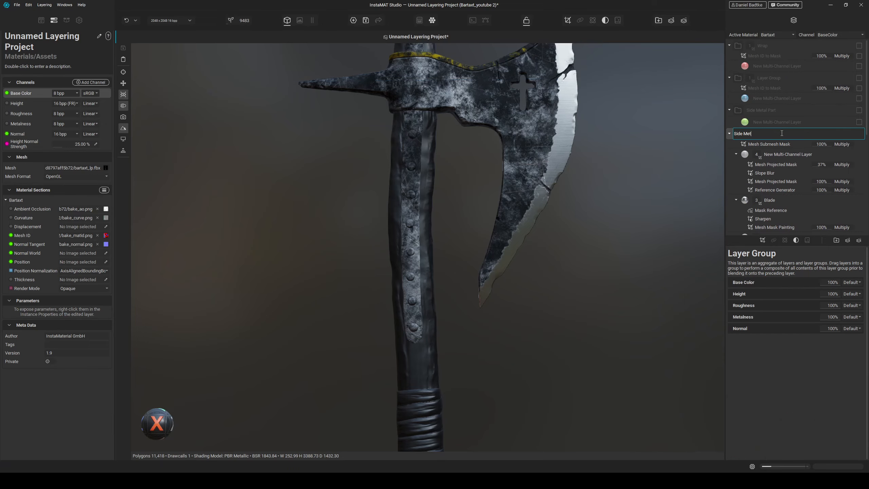
pyautogui.write('rt')
pyautogui.press('Return')
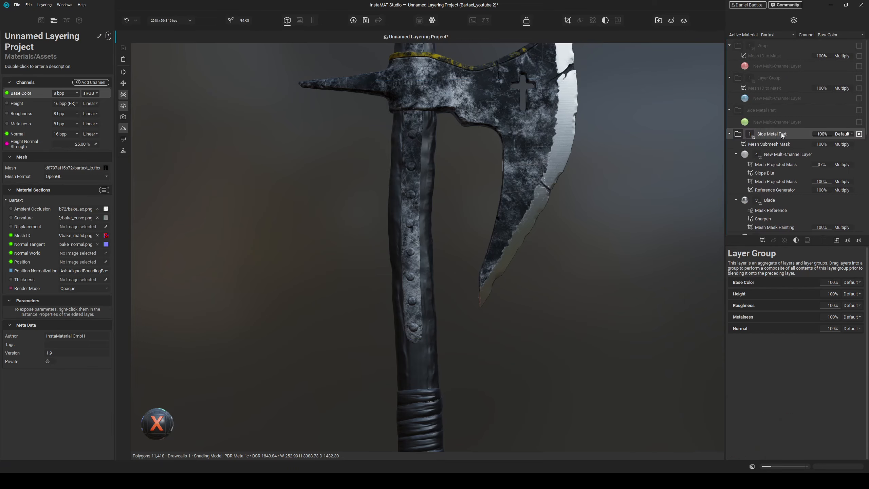
# - Delete the old Side Metal Part group and collapse the new one
pyautogui.click(772, 110)
pyautogui.press('Delete')
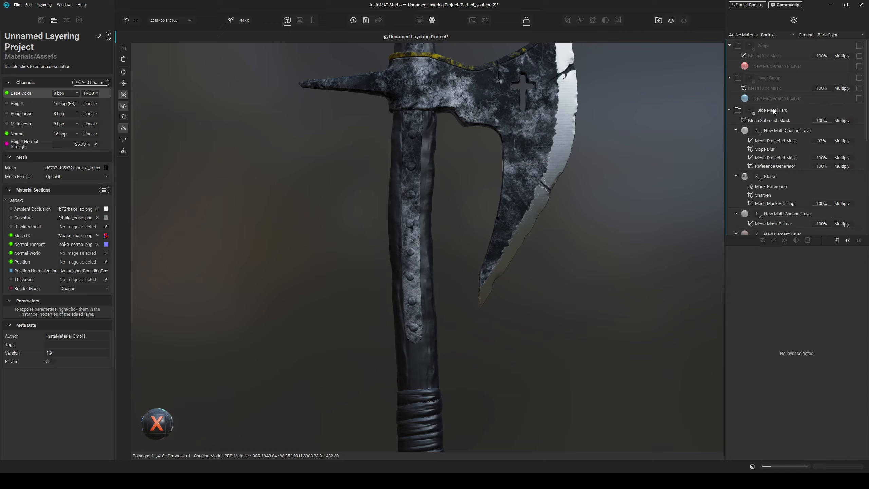
pyautogui.click(729, 110)
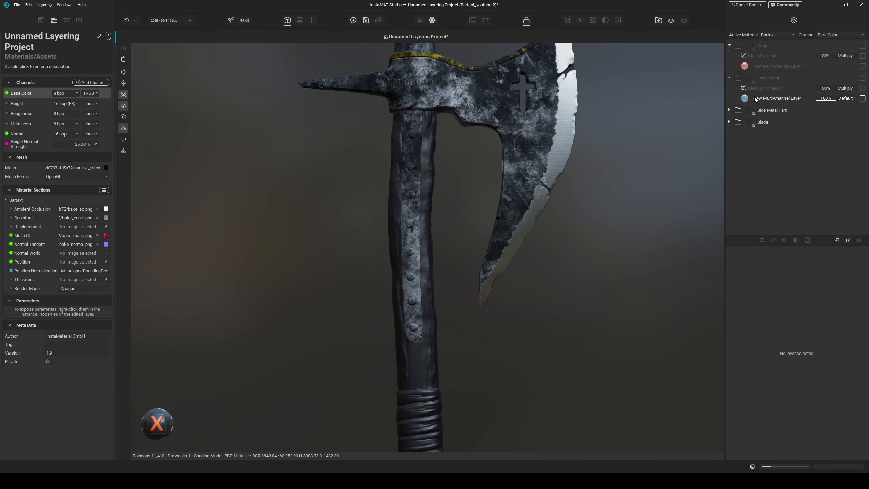
# - Enable the handle's Layer Group and select its multi-channel layer
pyautogui.click(860, 79)
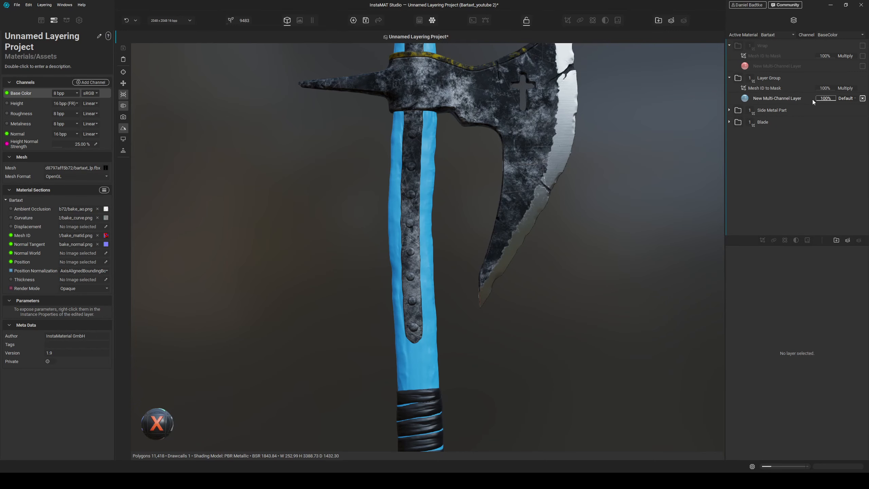
pyautogui.keyDown('alt'); pyautogui.moveTo(448, 236); pyautogui.dragTo(469, 241); pyautogui.keyUp('alt')
pyautogui.click(779, 100)
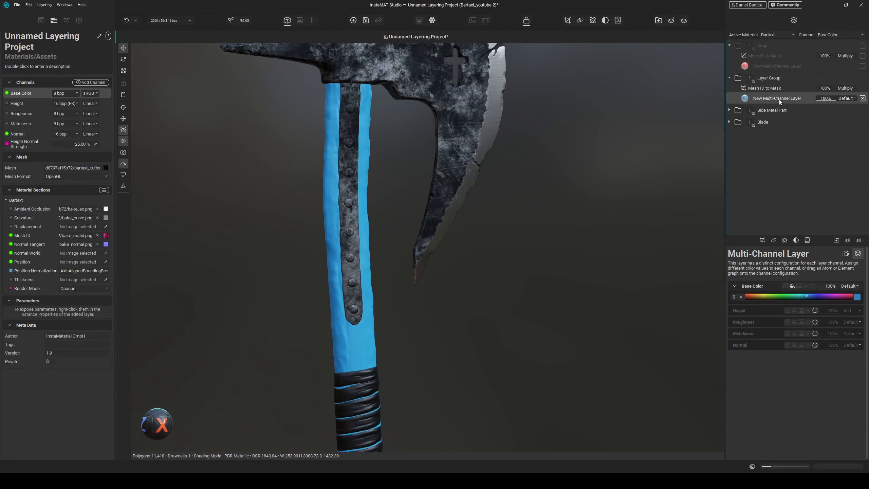
# - Add an Element Layer to the handle's Layer Group using the Railway Wood material from the library
pyautogui.click(847, 240)
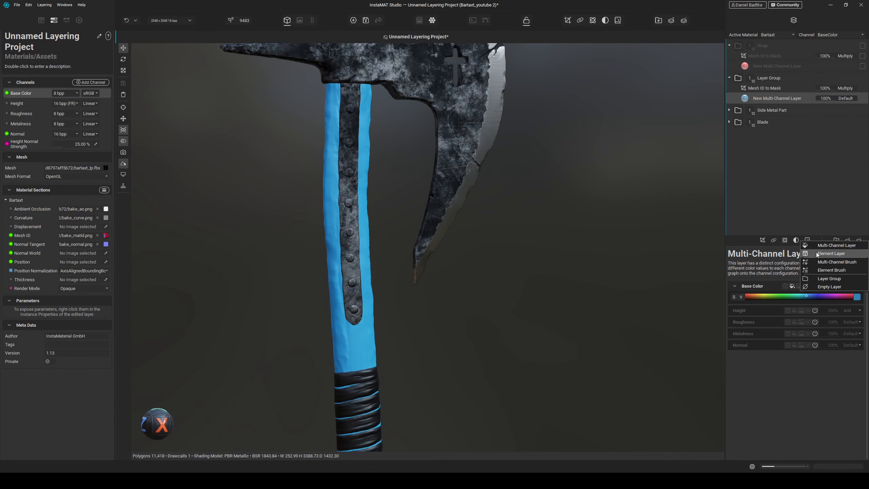
pyautogui.click(839, 254)
pyautogui.write('railwa')
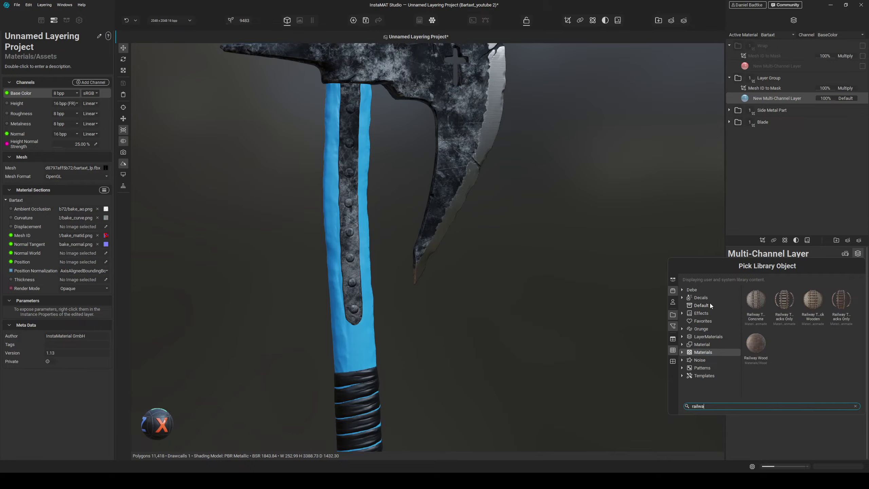
pyautogui.click(756, 343)
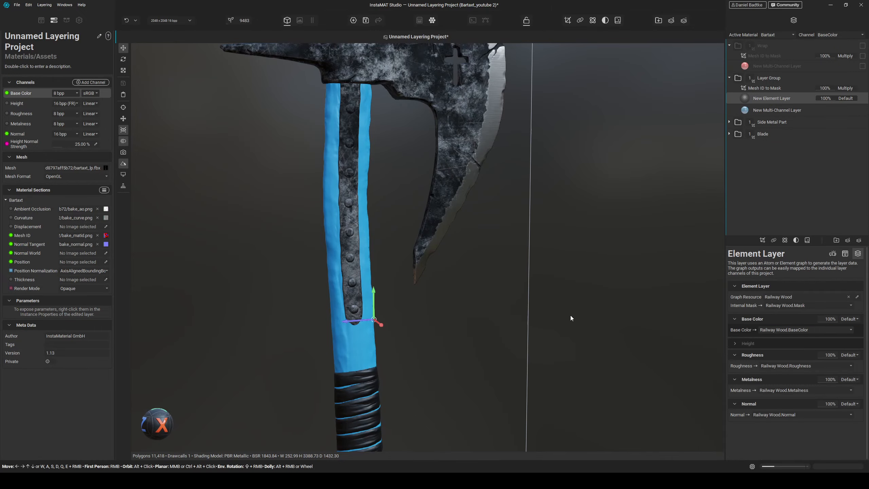
# - Delete the old multi-channel layer from the handle group and select the new wood Element Layer
pyautogui.moveTo(473, 241); pyautogui.dragTo(488, 245, button='middle')
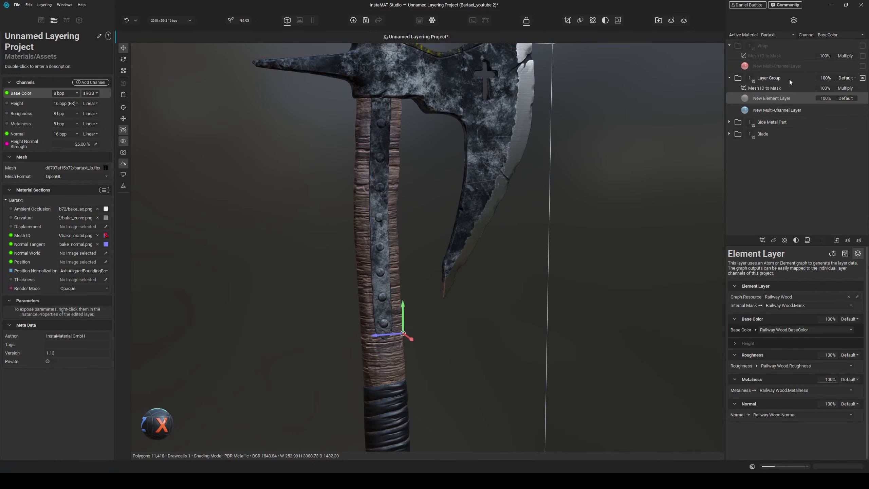
pyautogui.click(775, 112)
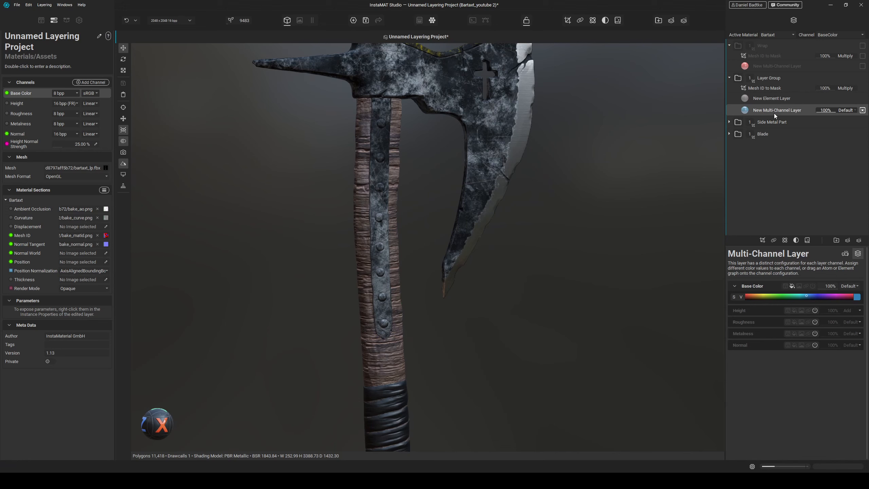
pyautogui.press('Delete')
pyautogui.click(774, 97)
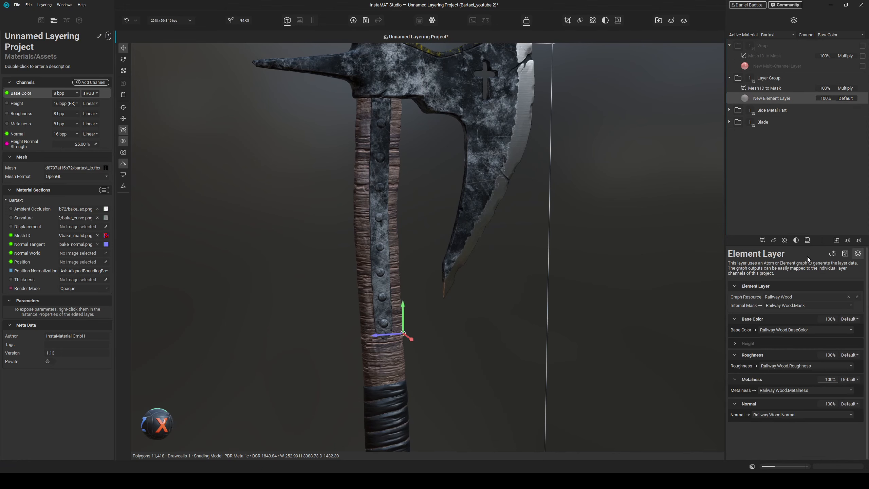
# - Set the wood layer's projection mode to UV and its rotation to about 93 degrees
pyautogui.click(833, 253)
pyautogui.click(787, 299)
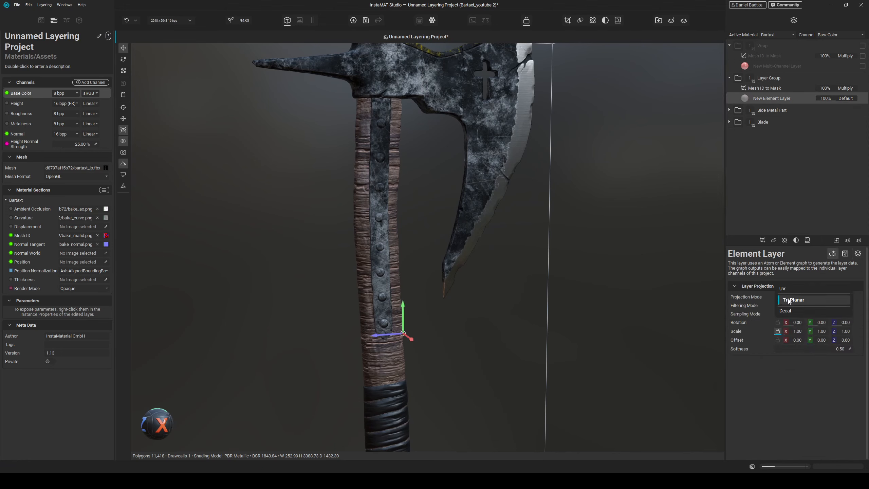
pyautogui.click(786, 287)
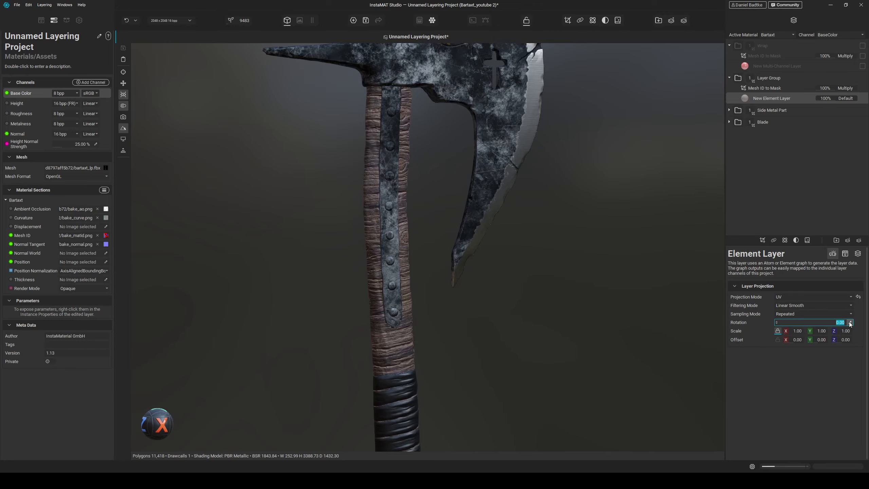
pyautogui.write('90')
pyautogui.press('Return')
pyautogui.keyDown('alt'); pyautogui.moveTo(472, 244); pyautogui.dragTo(465, 329); pyautogui.keyUp('alt')
pyautogui.moveTo(465, 329); pyautogui.dragTo(473, 231, button='middle')
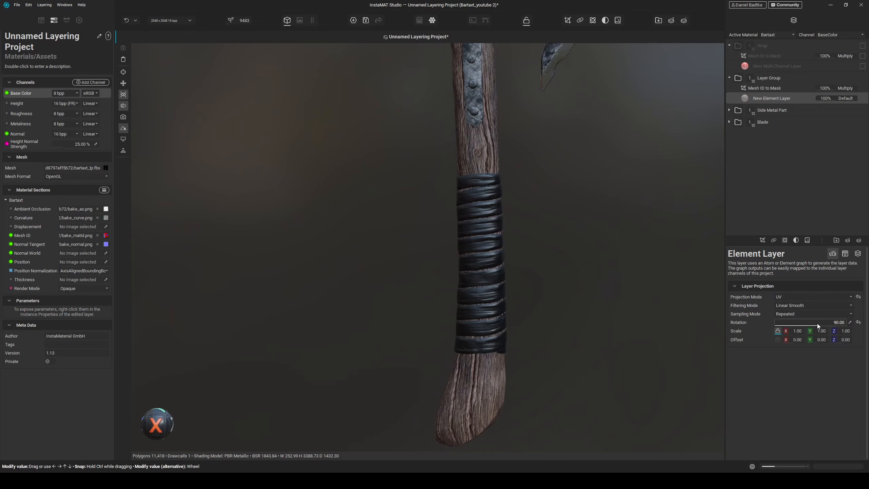
pyautogui.moveTo(817, 323); pyautogui.dragTo(820, 322)
# - Orbit around the wood-textured handle and open the Railway Wood parameters with the Wood section expanded
pyautogui.moveTo(531, 222); pyautogui.dragTo(531, 326, button='middle')
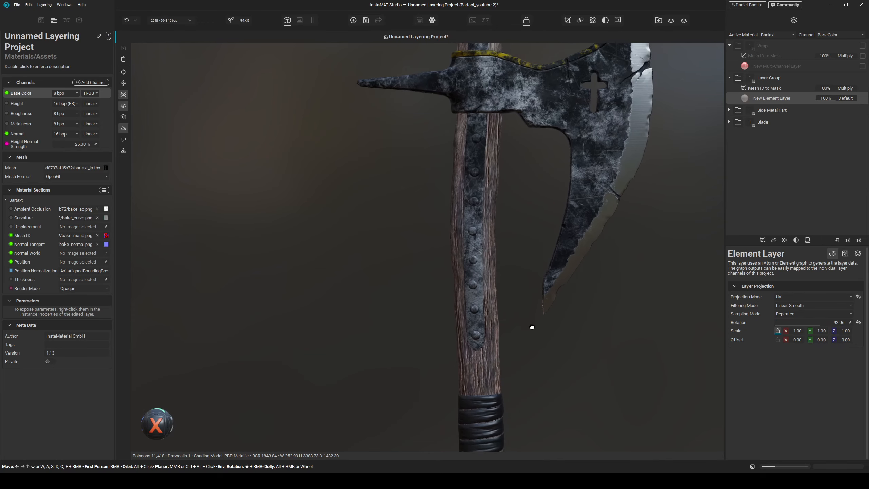
pyautogui.keyDown('alt'); pyautogui.moveTo(517, 265); pyautogui.dragTo(521, 239); pyautogui.keyUp('alt')
pyautogui.moveTo(521, 238); pyautogui.dragTo(519, 273, button='middle')
pyautogui.keyDown('alt'); pyautogui.moveTo(518, 274); pyautogui.dragTo(534, 332); pyautogui.keyUp('alt')
pyautogui.moveTo(533, 332); pyautogui.dragTo(527, 162, button='middle')
pyautogui.scroll(3, 536, 256)
pyautogui.keyDown('alt'); pyautogui.moveTo(536, 258); pyautogui.dragTo(508, 290); pyautogui.keyUp('alt')
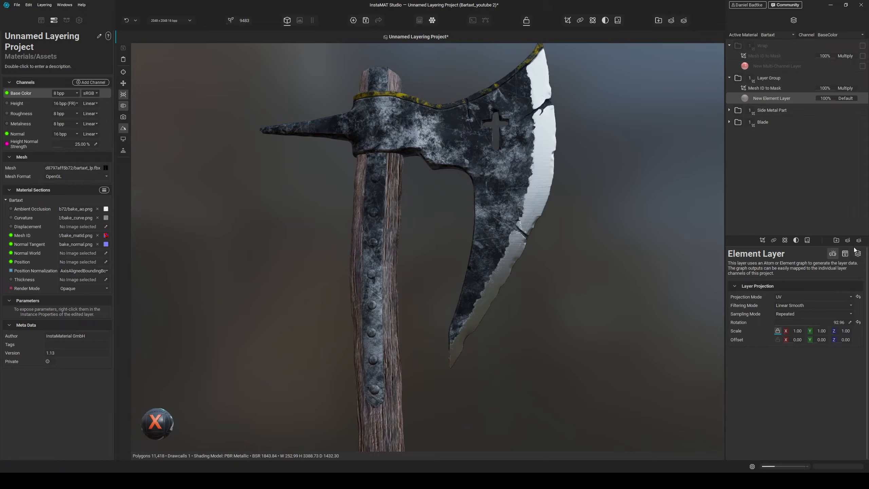
pyautogui.click(844, 253)
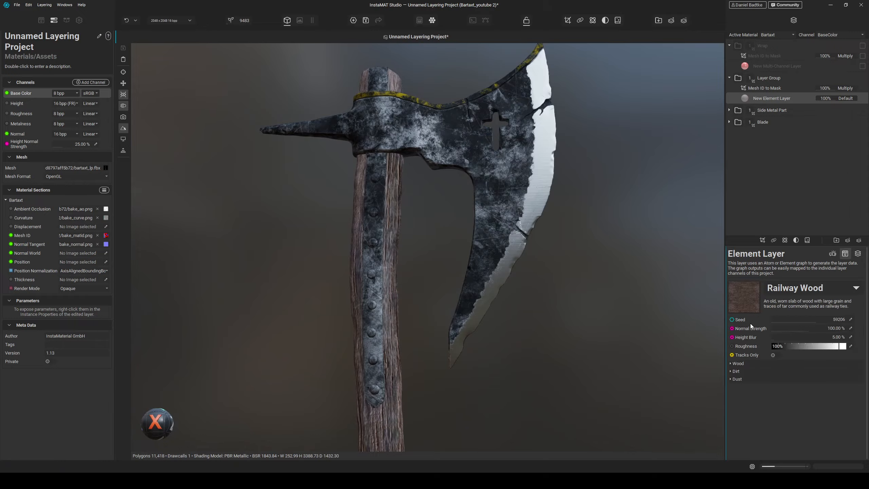
pyautogui.click(739, 364)
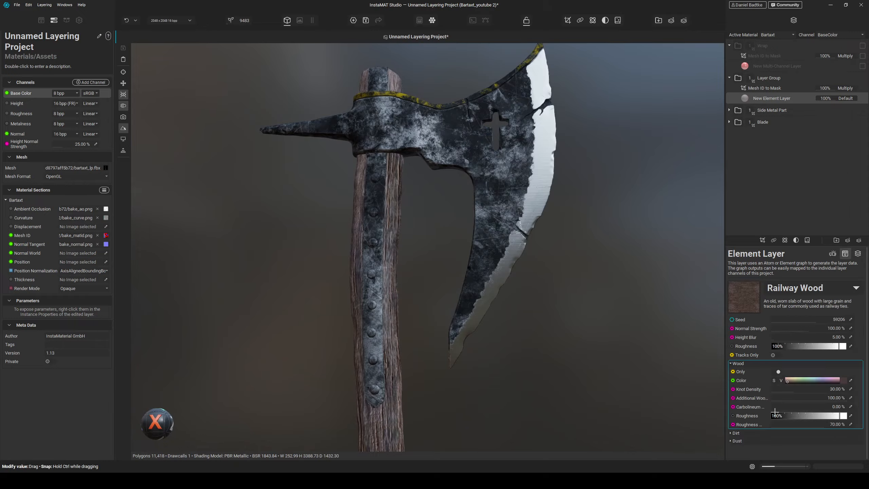
# - Orbit and zoom along the handle and axe head to inspect the wood grain
pyautogui.moveTo(430, 422); pyautogui.dragTo(514, 229, button='middle')
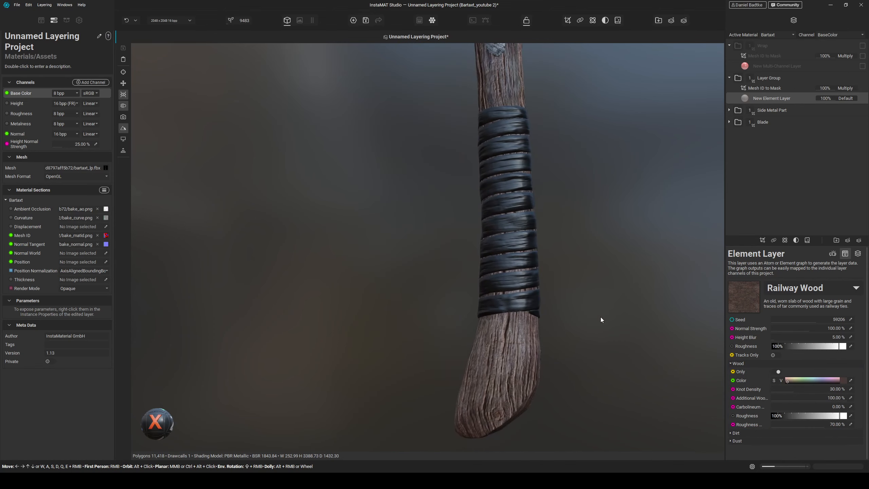
pyautogui.moveTo(586, 164); pyautogui.dragTo(561, 324, button='middle')
pyautogui.scroll(-2, 562, 321)
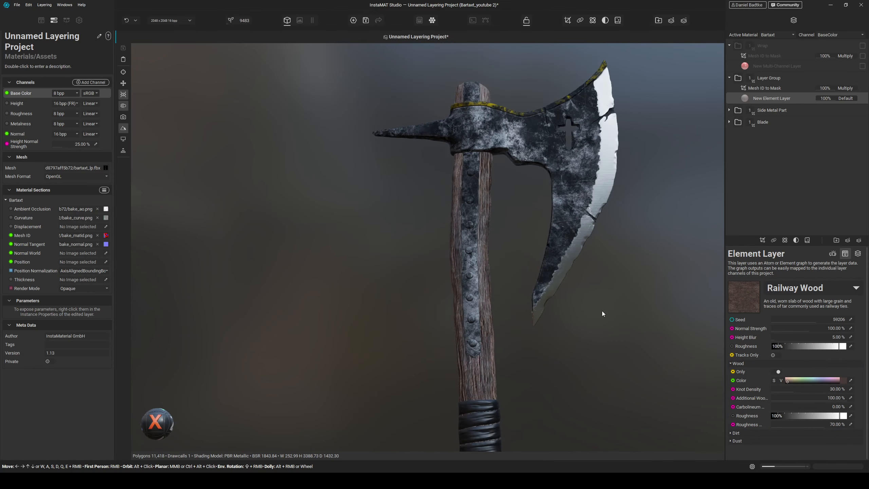
pyautogui.keyDown('alt'); pyautogui.moveTo(602, 312); pyautogui.dragTo(585, 321); pyautogui.keyUp('alt')
pyautogui.moveTo(585, 322); pyautogui.dragTo(547, 379, button='middle')
pyautogui.scroll(3, 482, 264)
pyautogui.keyDown('alt'); pyautogui.moveTo(482, 264); pyautogui.dragTo(549, 341); pyautogui.keyUp('alt')
pyautogui.moveTo(549, 345); pyautogui.dragTo(536, 256, button='middle')
pyautogui.scroll(-2, 531, 303)
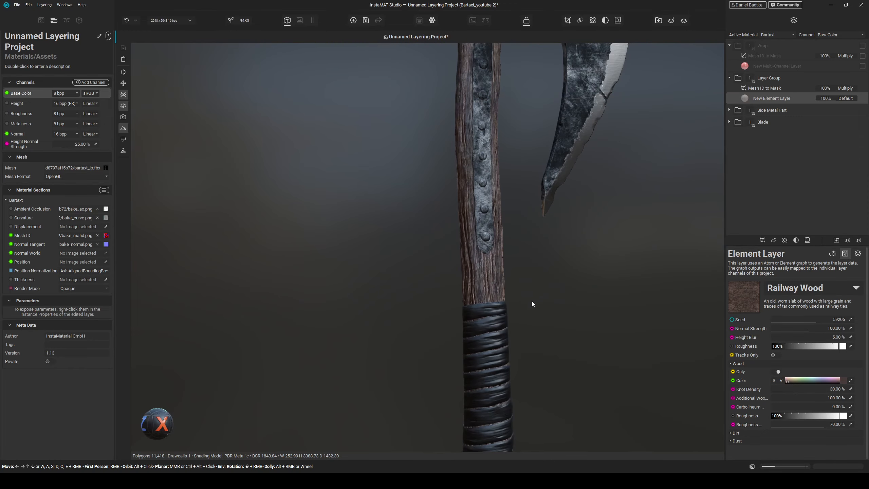
pyautogui.keyDown('alt'); pyautogui.moveTo(531, 301); pyautogui.dragTo(539, 339); pyautogui.keyUp('alt')
pyautogui.moveTo(539, 340); pyautogui.dragTo(536, 382, button='middle')
pyautogui.moveTo(533, 309); pyautogui.dragTo(505, 326, button='middle')
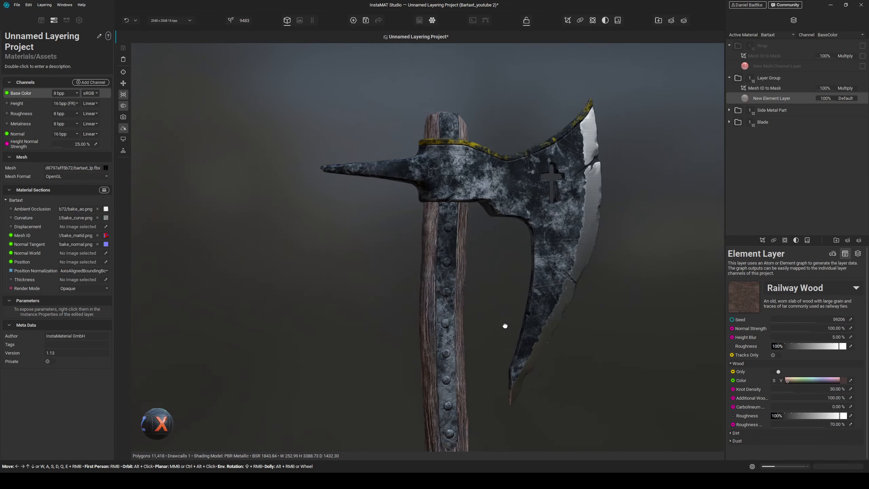
pyautogui.keyDown('alt'); pyautogui.moveTo(505, 325); pyautogui.dragTo(500, 330); pyautogui.keyUp('alt')
pyautogui.moveTo(500, 330); pyautogui.dragTo(501, 294, button='middle')
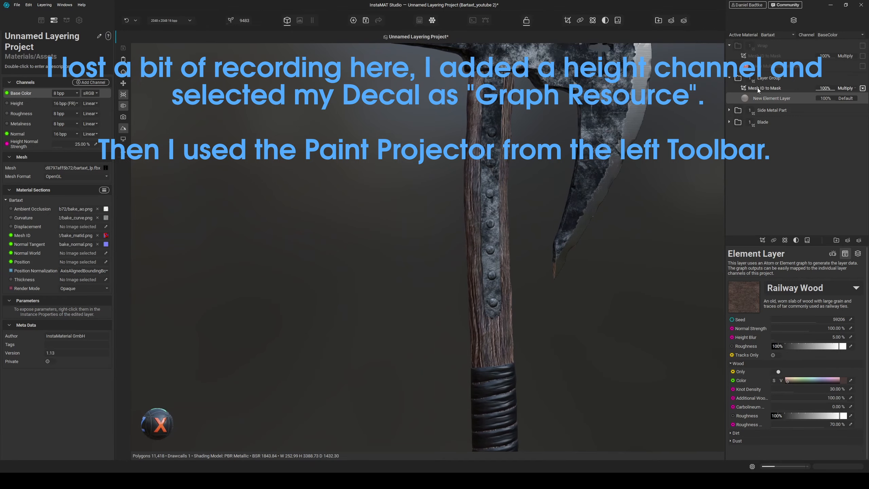
# - Orbit and zoom onto the top end of the handle to inspect the projected decal
pyautogui.moveTo(547, 82); pyautogui.dragTo(527, 232, button='middle')
pyautogui.keyDown('alt'); pyautogui.moveTo(527, 232); pyautogui.dragTo(518, 178); pyautogui.keyUp('alt')
pyautogui.moveTo(518, 178); pyautogui.dragTo(489, 318, button='middle')
pyautogui.scroll(6, 503, 251)
pyautogui.keyDown('alt'); pyautogui.moveTo(506, 250); pyautogui.dragTo(453, 281); pyautogui.keyUp('alt')
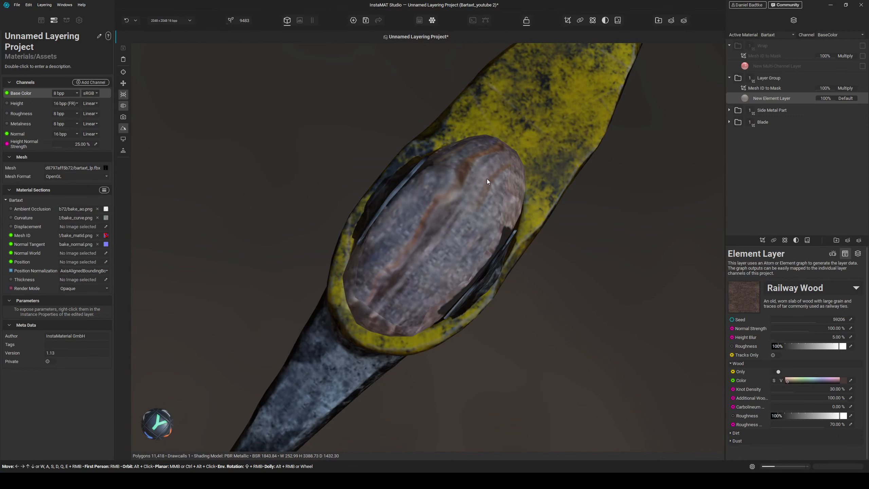
# - Add a Multi-Channel Brush layer and stamp a wood knot decal onto the handle's top end
pyautogui.keyDown('alt'); pyautogui.moveTo(515, 220); pyautogui.dragTo(475, 217); pyautogui.keyUp('alt')
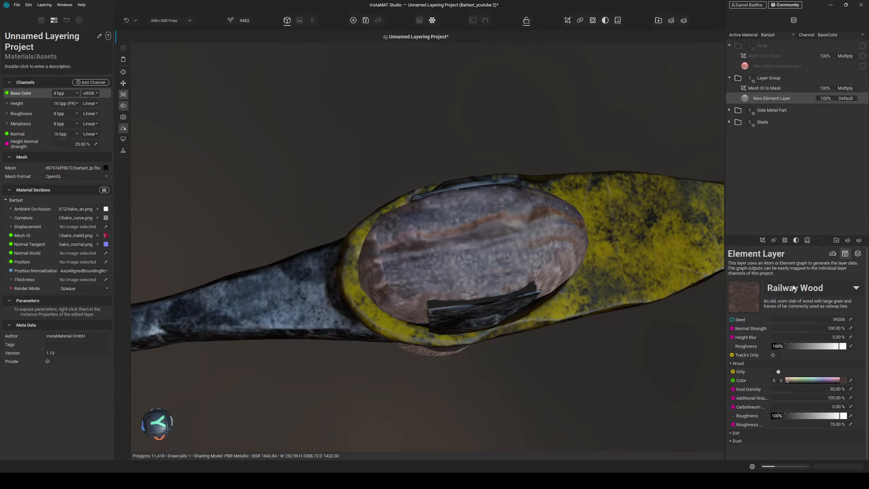
pyautogui.click(850, 240)
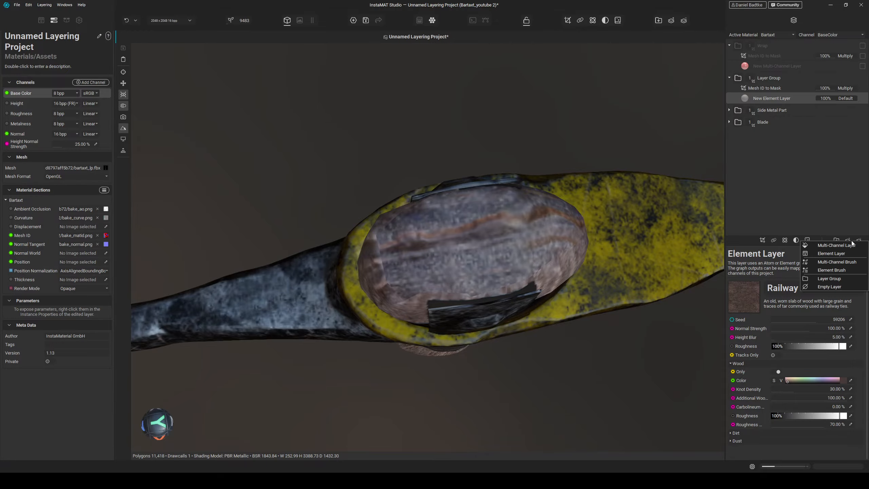
pyautogui.click(841, 262)
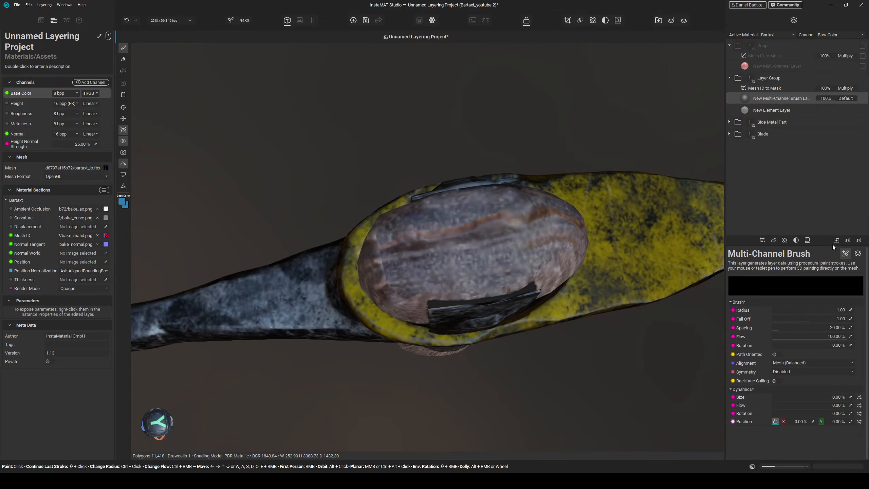
pyautogui.click(859, 255)
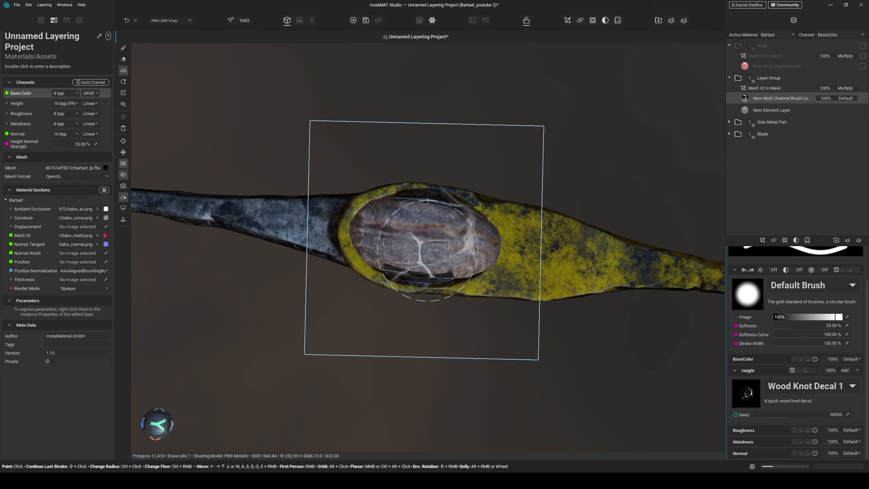
pyautogui.click(427, 251)
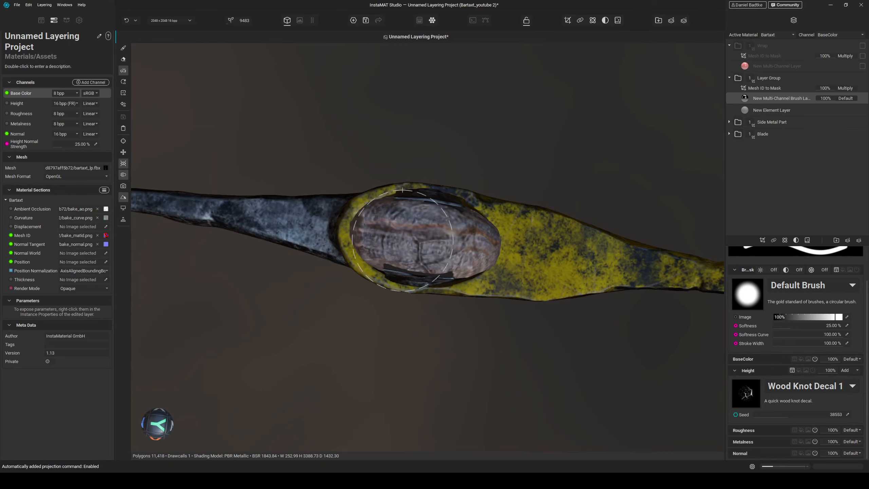
# - Set the brush layer's height blend mode to Subtract
pyautogui.keyDown('alt'); pyautogui.moveTo(459, 315); pyautogui.dragTo(445, 194); pyautogui.keyUp('alt')
pyautogui.scroll(3, 496, 255)
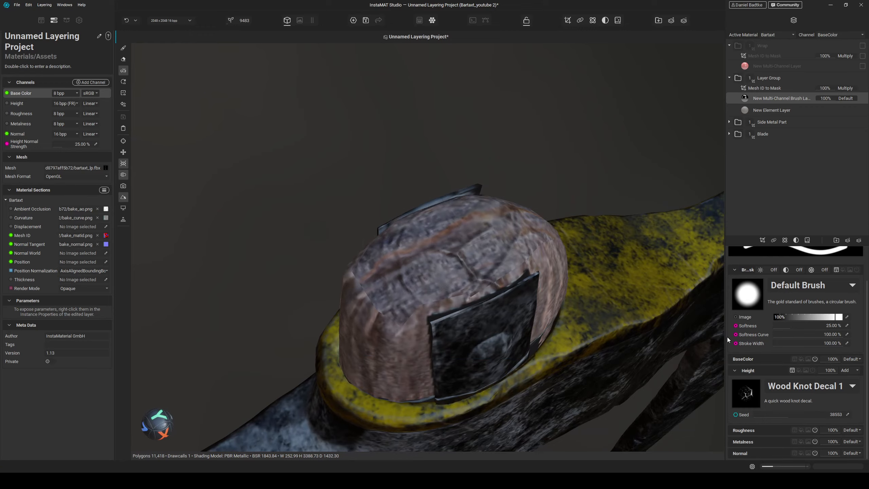
pyautogui.click(848, 370)
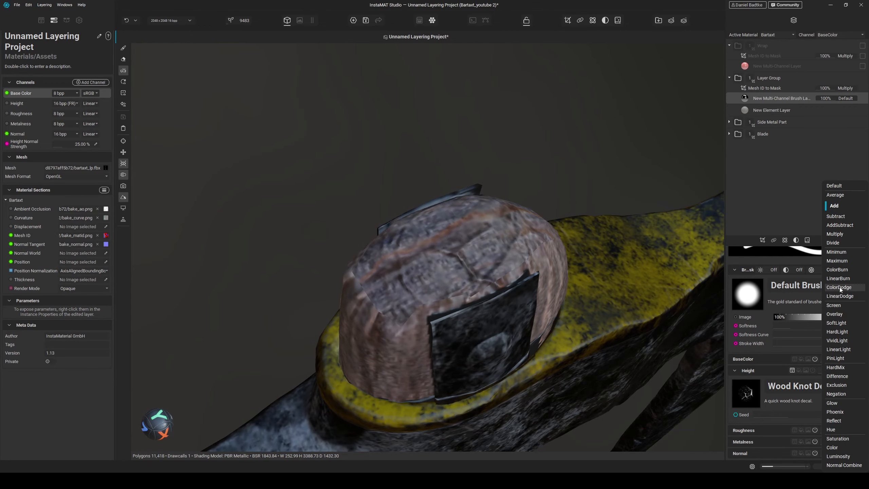
pyautogui.click(835, 216)
# - Rotate the wood knot decal and stamp it several more times across the handle's top end
pyautogui.moveTo(640, 204)
pyautogui.keyDown('alt'); pyautogui.mouseDown()
pyautogui.moveTo(533, 248)
pyautogui.moveTo(506, 277)
pyautogui.moveTo(566, 385)
pyautogui.moveTo(540, 406)
pyautogui.moveTo(536, 299)
pyautogui.moveTo(551, 306)
pyautogui.moveTo(539, 304)
pyautogui.moveTo(550, 316)
pyautogui.moveTo(533, 326)
pyautogui.moveTo(536, 339)
pyautogui.mouseUp(); pyautogui.keyUp('alt')
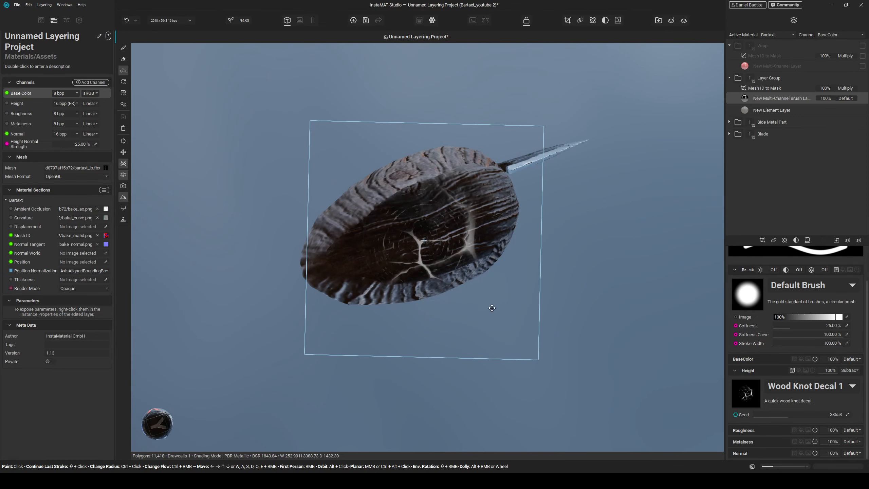
pyautogui.moveTo(492, 308); pyautogui.dragTo(342, 191)
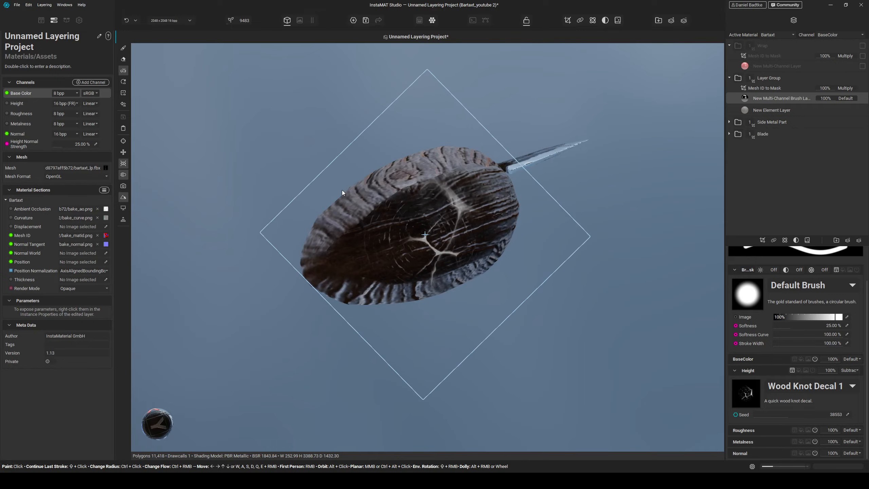
pyautogui.moveTo(408, 217); pyautogui.dragTo(412, 96)
pyautogui.click(403, 240)
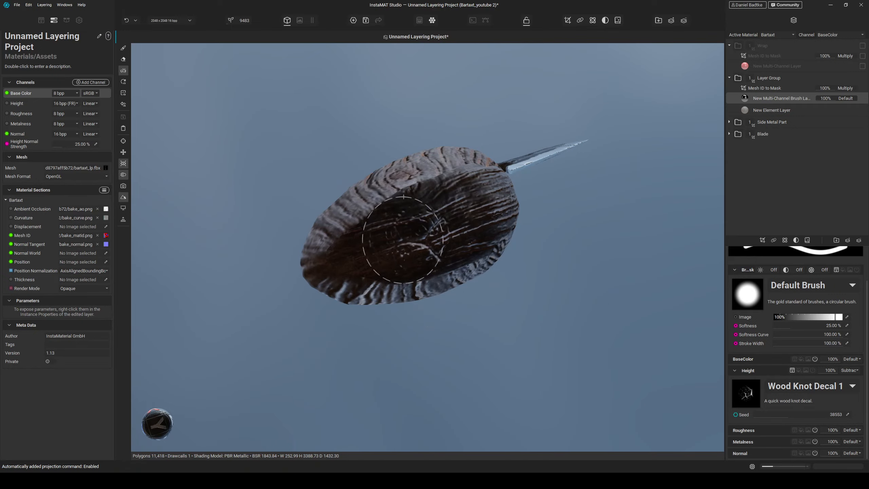
pyautogui.moveTo(434, 223); pyautogui.dragTo(485, 208)
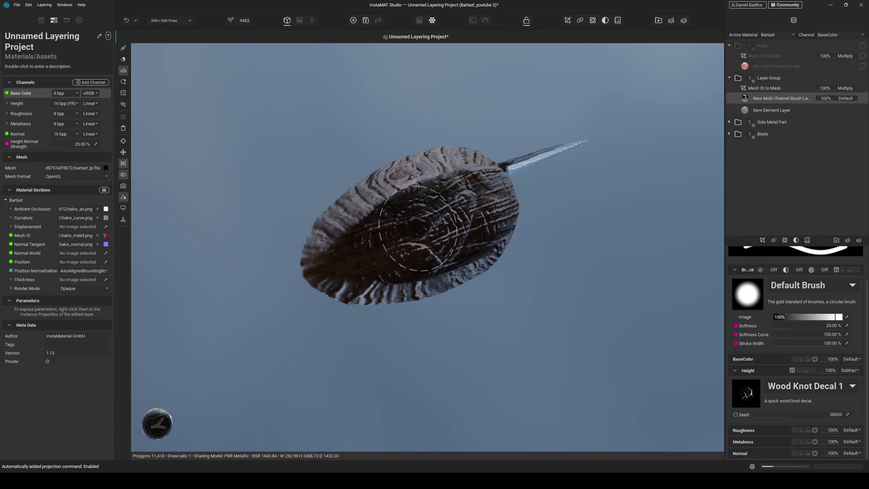
pyautogui.moveTo(495, 215); pyautogui.dragTo(499, 214)
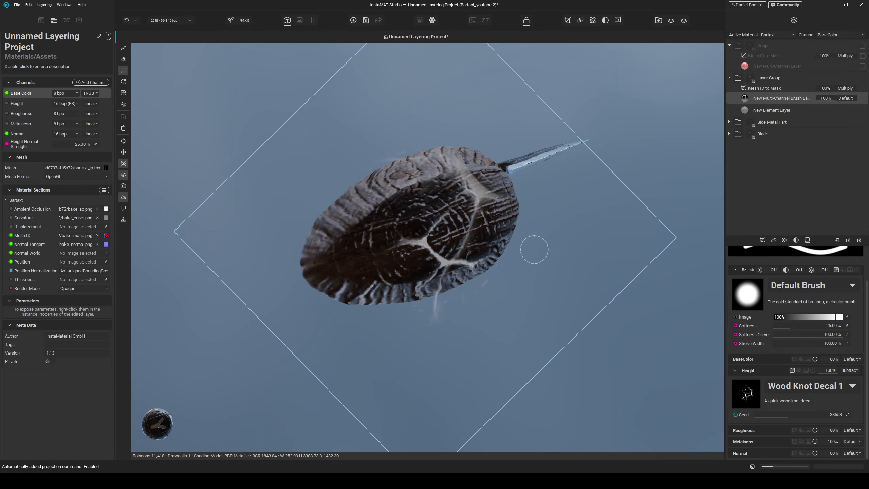
pyautogui.click(123, 47)
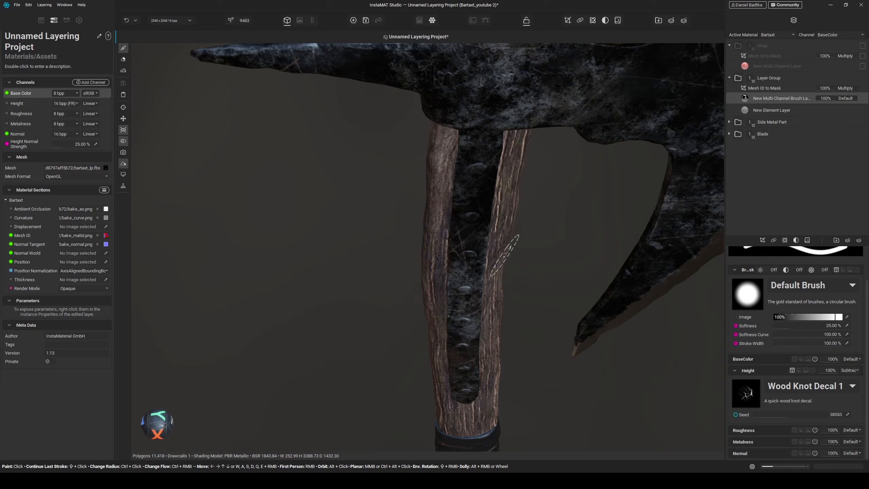
# - Orbit and zoom around the handle's top end to inspect the carved knots
pyautogui.keyDown('alt'); pyautogui.moveTo(504, 255); pyautogui.dragTo(492, 307); pyautogui.keyUp('alt')
pyautogui.moveTo(492, 307); pyautogui.dragTo(495, 258, button='middle')
pyautogui.scroll(3, 496, 261)
pyautogui.moveTo(496, 274)
pyautogui.keyDown('alt'); pyautogui.mouseDown()
pyautogui.moveTo(512, 296)
pyautogui.moveTo(442, 299)
pyautogui.moveTo(390, 272)
pyautogui.moveTo(477, 291)
pyautogui.moveTo(544, 280)
pyautogui.moveTo(573, 294)
pyautogui.moveTo(407, 324)
pyautogui.moveTo(510, 326)
pyautogui.moveTo(408, 324)
pyautogui.moveTo(457, 276)
pyautogui.moveTo(479, 295)
pyautogui.mouseUp(); pyautogui.keyUp('alt')
pyautogui.scroll(3, 478, 296)
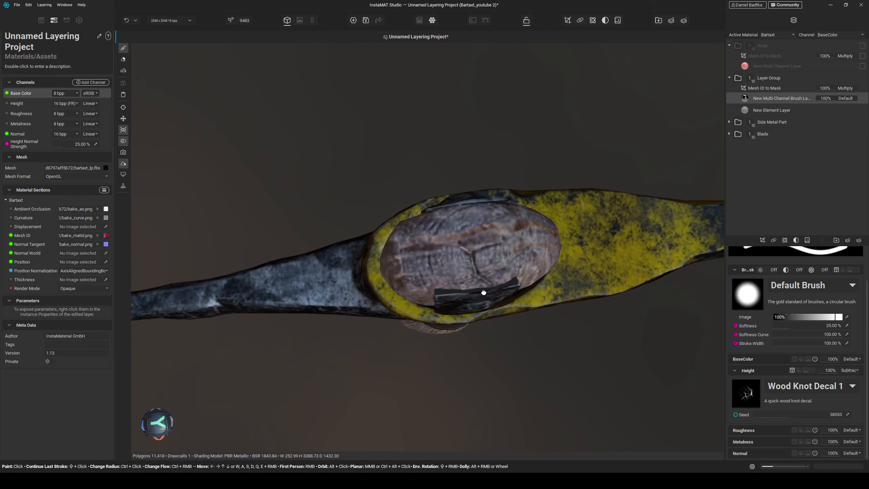
pyautogui.scroll(-3, 560, 284)
pyautogui.moveTo(561, 284)
pyautogui.keyDown('alt'); pyautogui.mouseDown()
pyautogui.moveTo(503, 251)
pyautogui.moveTo(446, 258)
pyautogui.moveTo(467, 211)
pyautogui.mouseUp(); pyautogui.keyUp('alt')
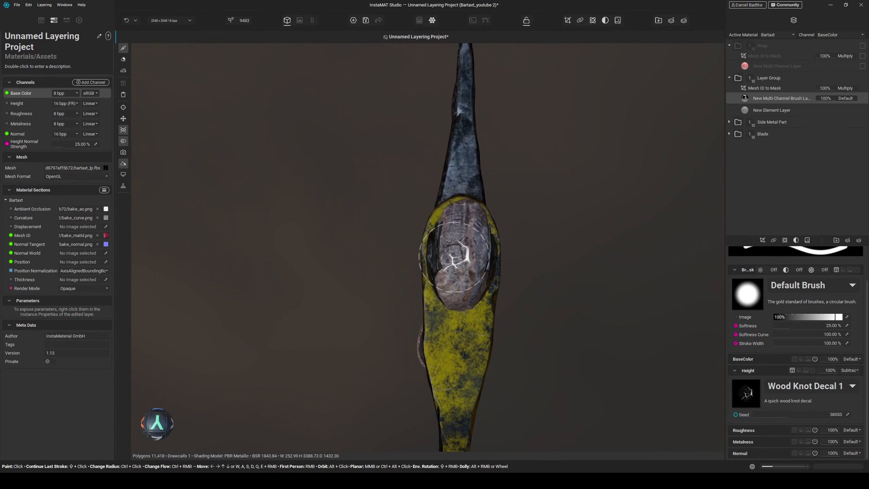
# - Orbit and zoom along the axe to inspect the handle and its wrap
pyautogui.keyDown('alt'); pyautogui.moveTo(483, 328); pyautogui.dragTo(507, 284); pyautogui.keyUp('alt')
pyautogui.moveTo(506, 284); pyautogui.dragTo(529, 305, button='middle')
pyautogui.scroll(-4, 516, 270)
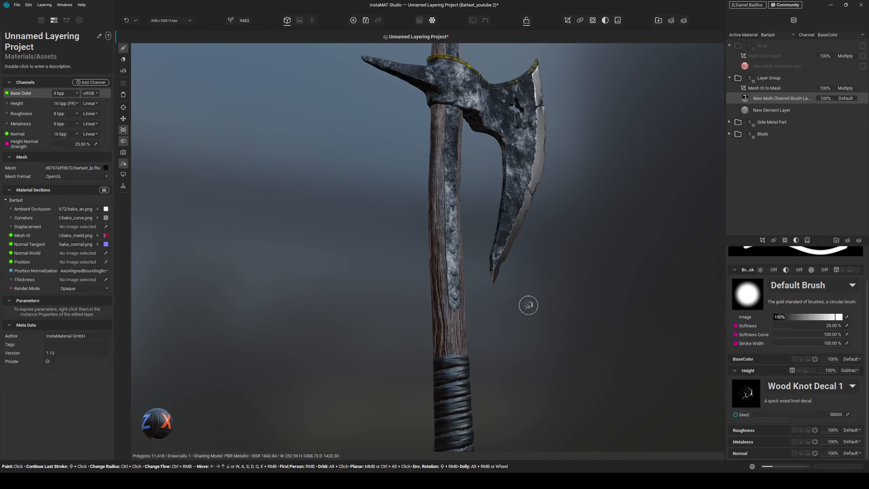
pyautogui.keyDown('alt'); pyautogui.moveTo(529, 305); pyautogui.dragTo(530, 311); pyautogui.keyUp('alt')
pyautogui.moveTo(530, 310); pyautogui.dragTo(403, 325, button='middle')
pyautogui.scroll(-4, 404, 323)
pyautogui.keyDown('alt'); pyautogui.moveTo(405, 323); pyautogui.dragTo(403, 318); pyautogui.keyUp('alt')
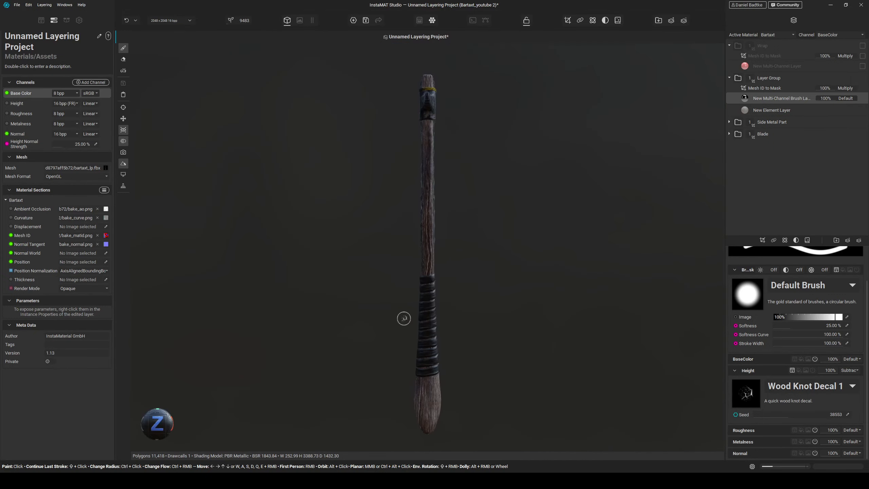
pyautogui.keyDown('alt'); pyautogui.moveTo(511, 300); pyautogui.dragTo(454, 304); pyautogui.keyUp('alt')
pyautogui.scroll(5, 426, 307)
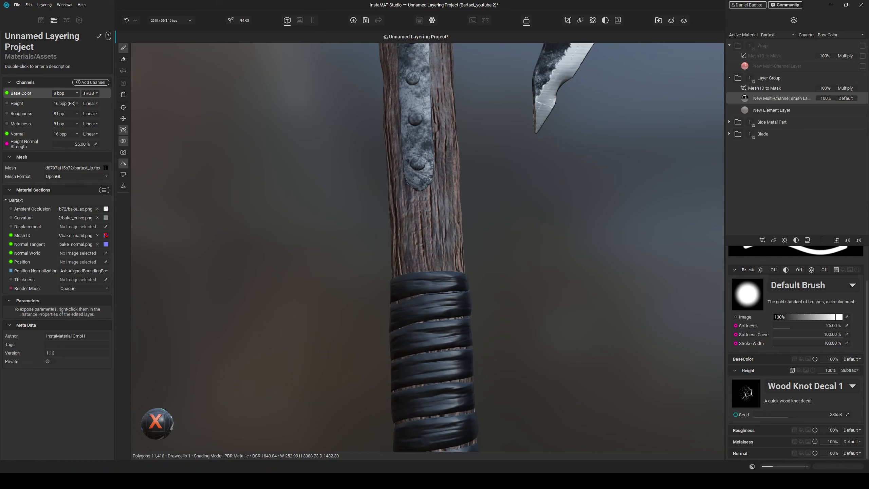
# - Add an Element Layer to the Wrap group using the Bull Leather Large Grain material from the library
pyautogui.click(862, 46)
pyautogui.click(767, 67)
pyautogui.click(848, 239)
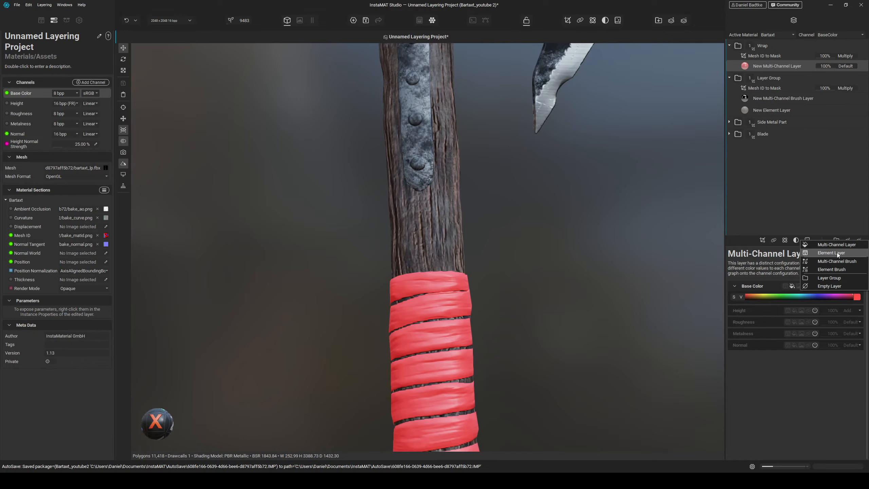
pyautogui.click(836, 253)
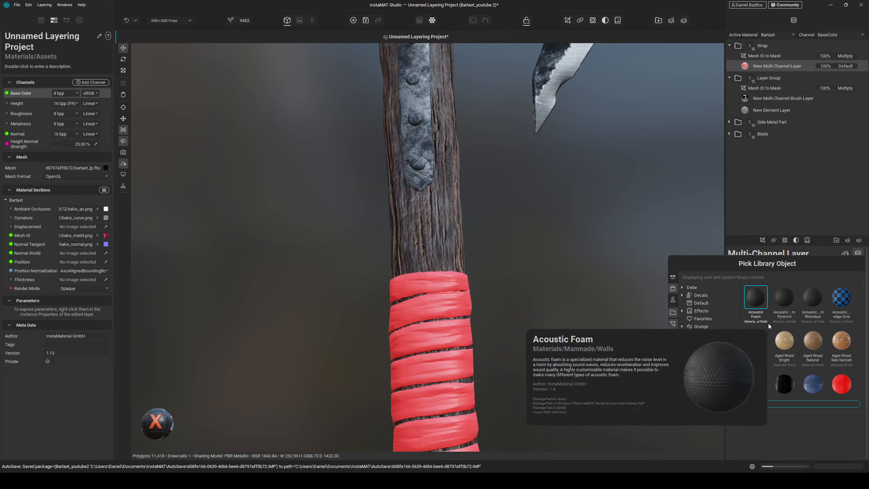
pyautogui.write('leather')
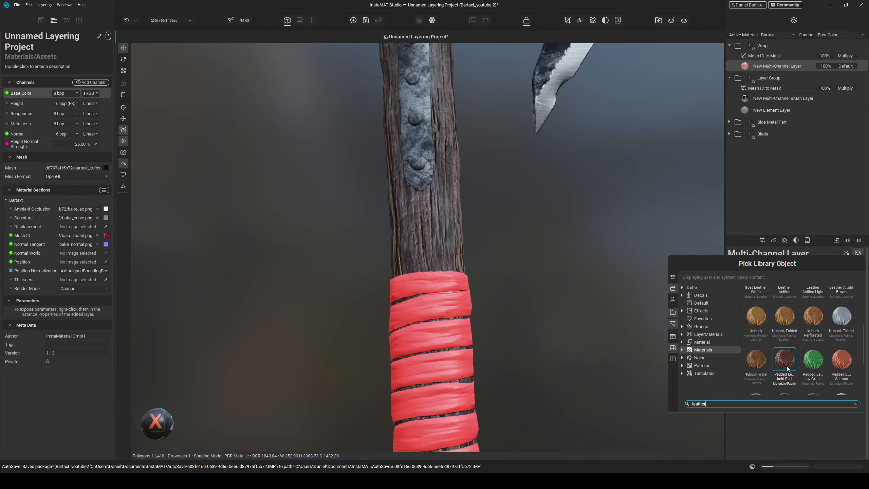
pyautogui.scroll(-5, 785, 365)
pyautogui.scroll(5, 800, 331)
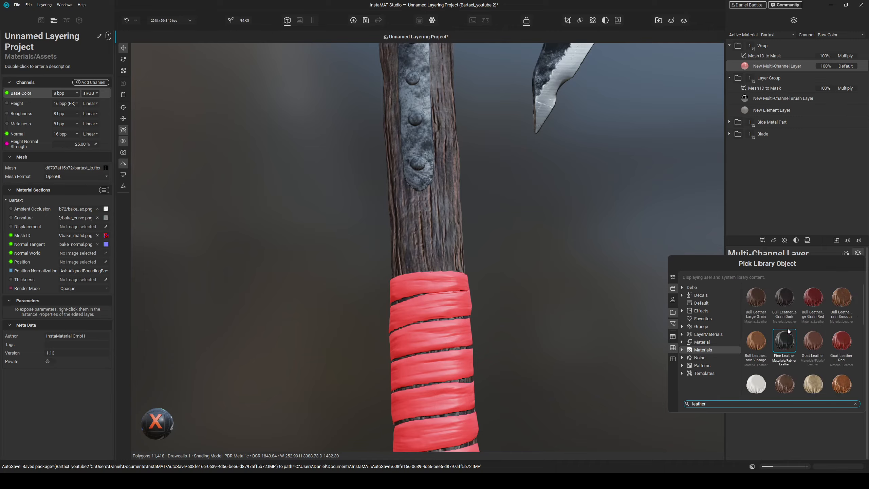
pyautogui.doubleClick(759, 302)
pyautogui.moveTo(514, 306); pyautogui.dragTo(511, 260)
pyautogui.scroll(3, 512, 257)
pyautogui.moveTo(508, 252); pyautogui.dragTo(516, 230, button='middle')
pyautogui.moveTo(517, 303); pyautogui.dragTo(518, 265, button='middle')
pyautogui.moveTo(529, 275); pyautogui.dragTo(509, 266)
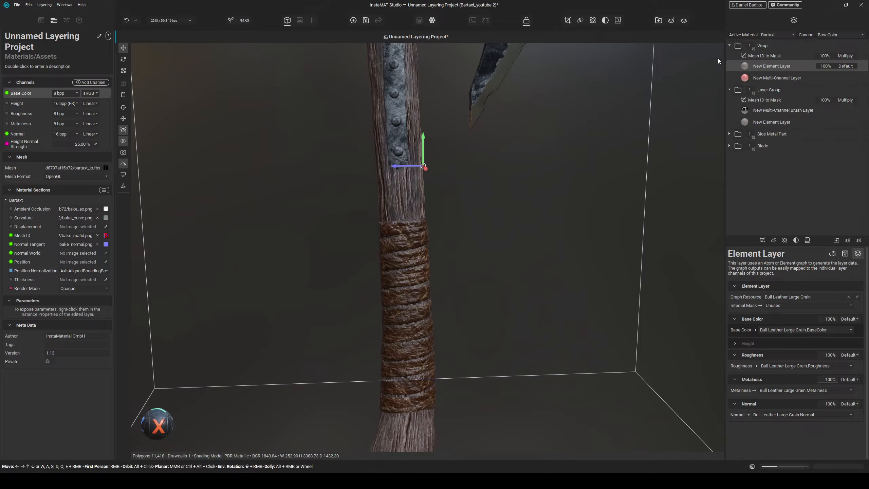
# - Collapse the layer groups and add a Multi-Channel Layer at the top with a light brown base color
pyautogui.moveTo(769, 46)
pyautogui.click(728, 46)
pyautogui.click(729, 57)
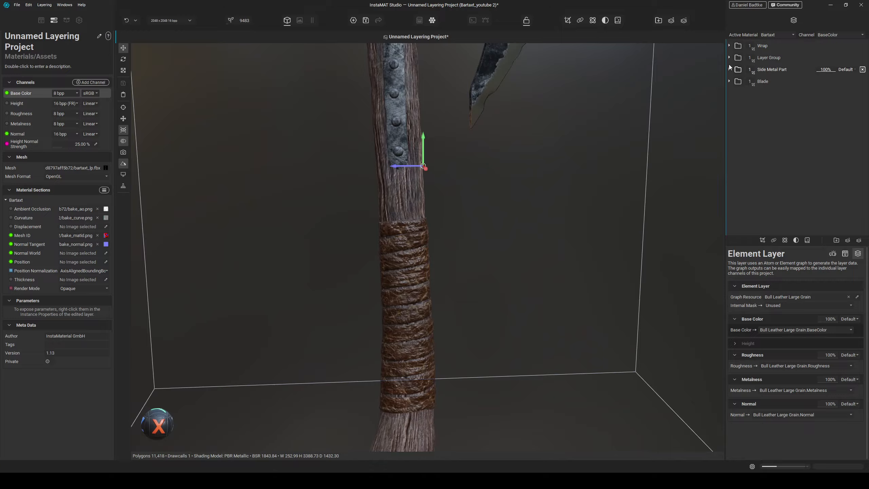
pyautogui.click(759, 49)
pyautogui.click(846, 240)
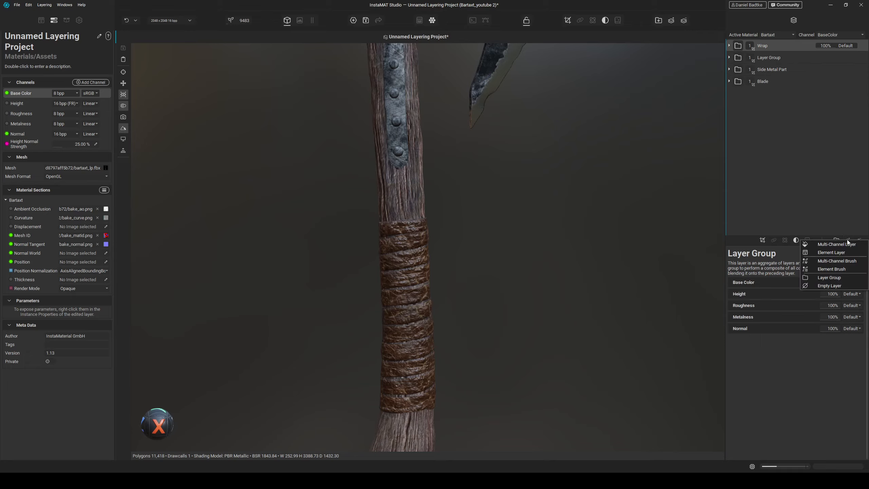
pyautogui.click(835, 244)
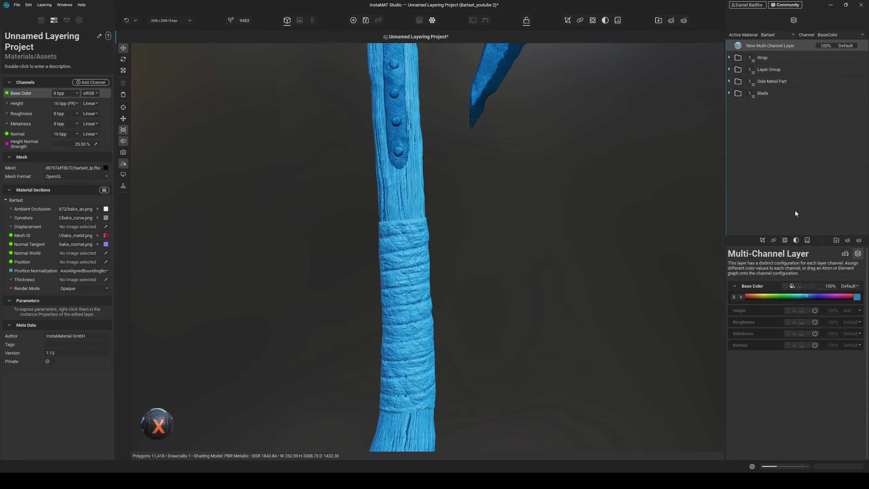
pyautogui.click(857, 296)
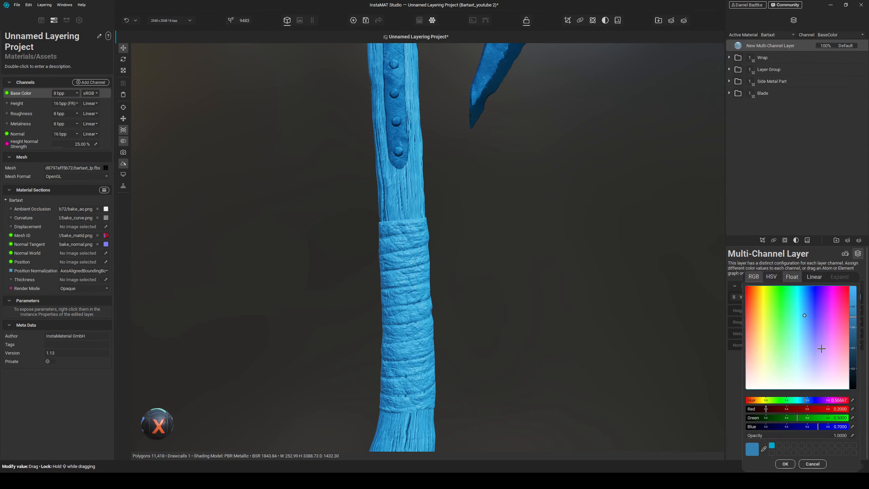
pyautogui.moveTo(820, 350); pyautogui.dragTo(792, 390)
pyautogui.moveTo(853, 353); pyautogui.dragTo(854, 369)
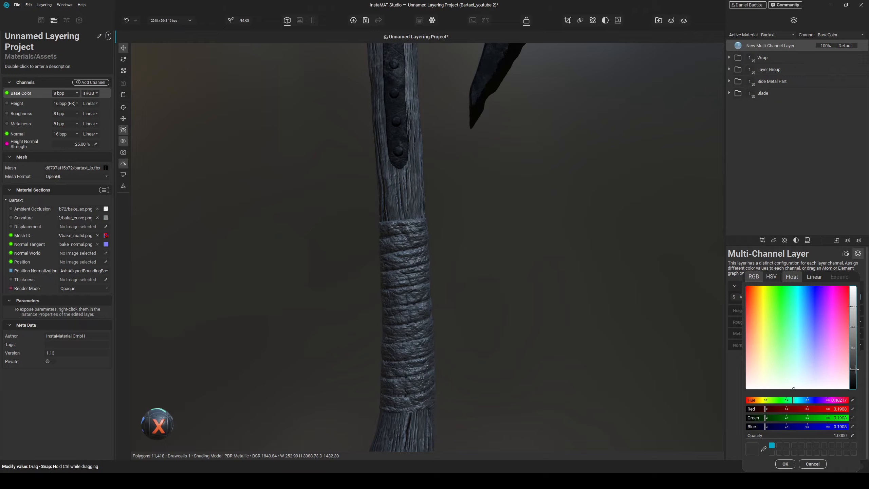
pyautogui.moveTo(756, 352)
pyautogui.mouseDown()
pyautogui.moveTo(762, 359)
pyautogui.moveTo(756, 356)
pyautogui.mouseUp()
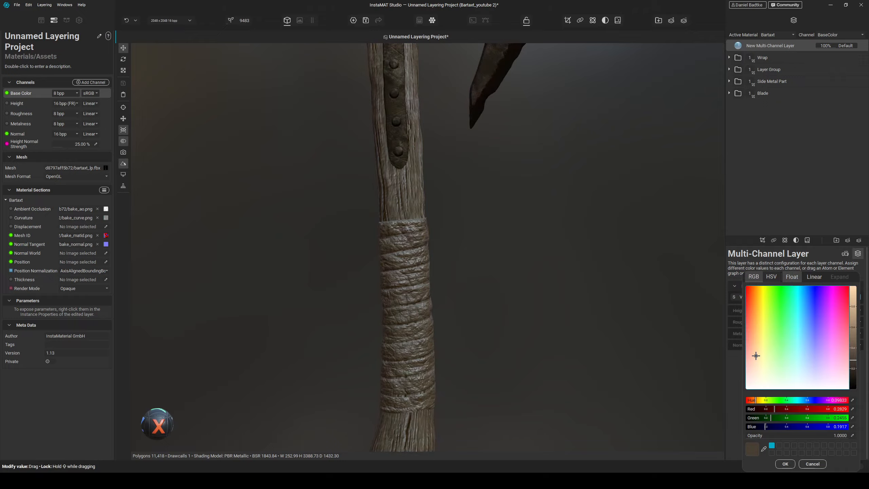
pyautogui.moveTo(851, 338); pyautogui.dragTo(857, 347)
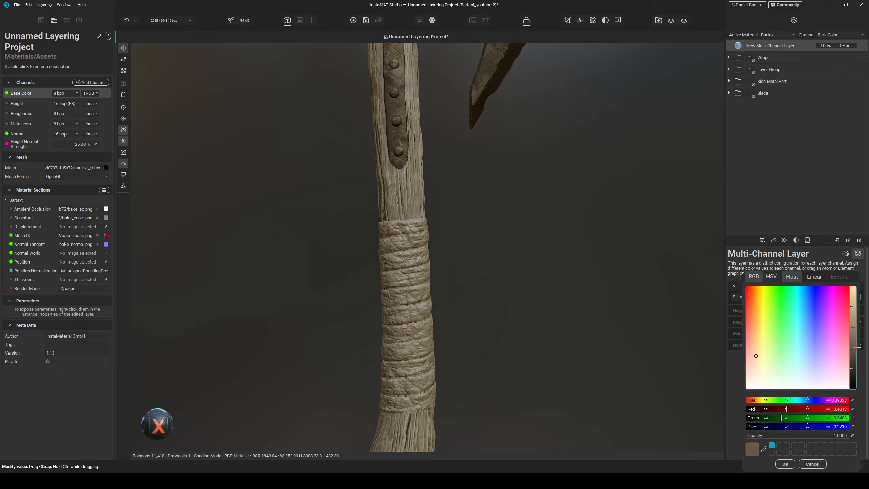
pyautogui.click(785, 463)
# - Enable the Roughness channel on the new Multi-Channel Layer and set it to 100%
pyautogui.moveTo(495, 313)
pyautogui.keyDown('alt'); pyautogui.mouseDown()
pyautogui.moveTo(540, 319)
pyautogui.moveTo(489, 303)
pyautogui.mouseUp(); pyautogui.keyUp('alt')
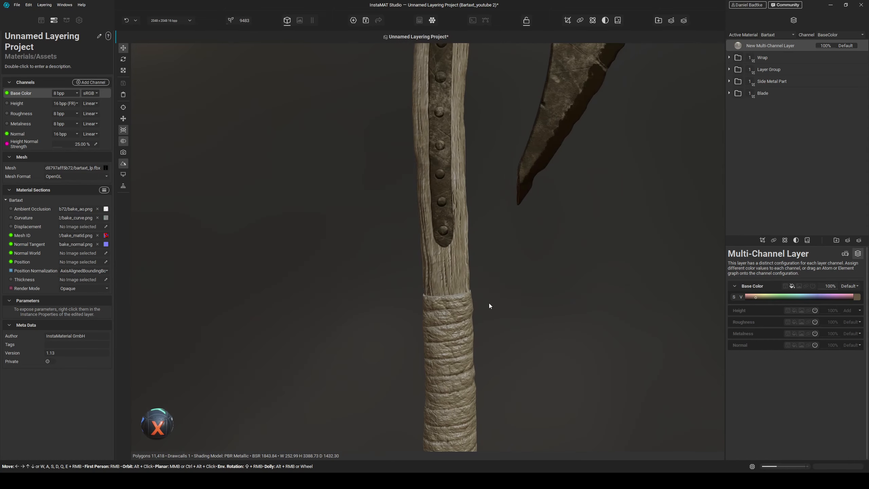
pyautogui.moveTo(473, 144); pyautogui.dragTo(478, 399, button='middle')
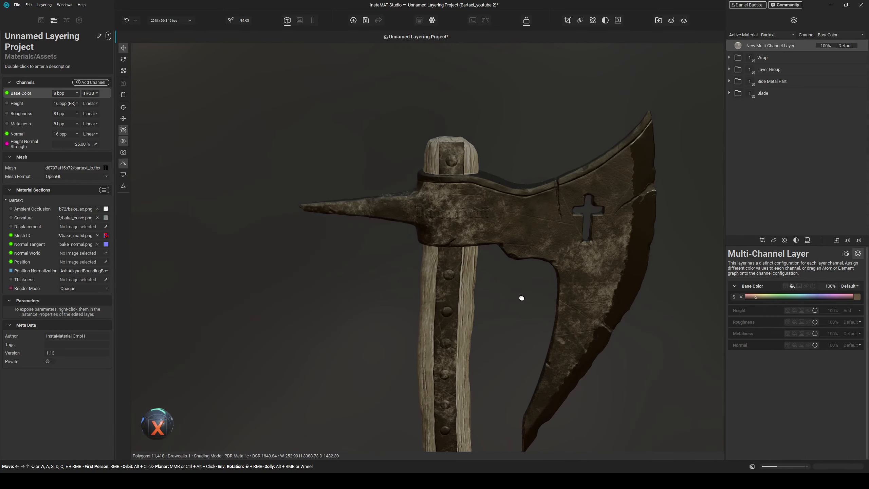
pyautogui.keyDown('alt'); pyautogui.moveTo(522, 297); pyautogui.dragTo(469, 313); pyautogui.keyUp('alt')
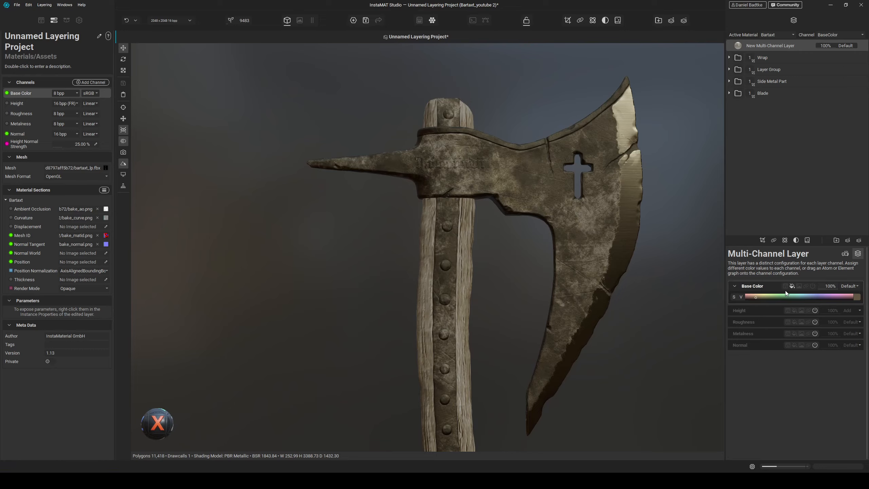
pyautogui.click(794, 321)
pyautogui.moveTo(797, 332); pyautogui.dragTo(856, 332)
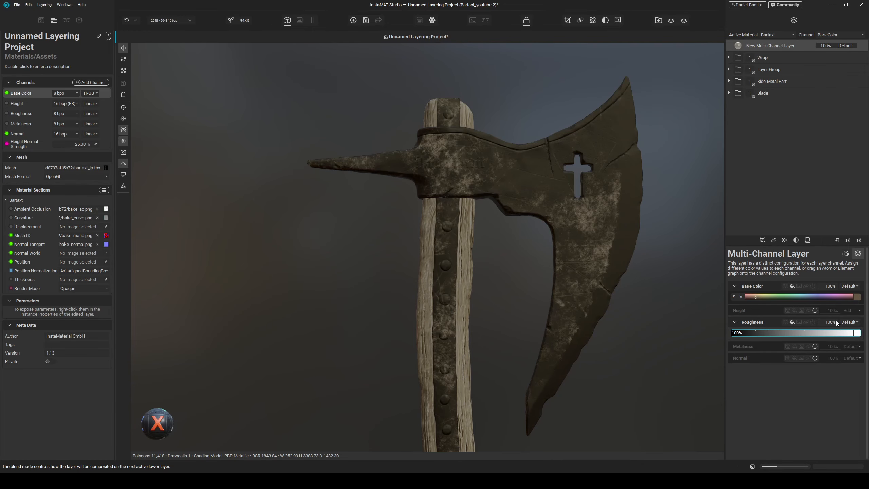
# - Add a Mesh Mask Builder mask to the layer and set its Ambient Occlusion opacity to 1.00
pyautogui.click(759, 239)
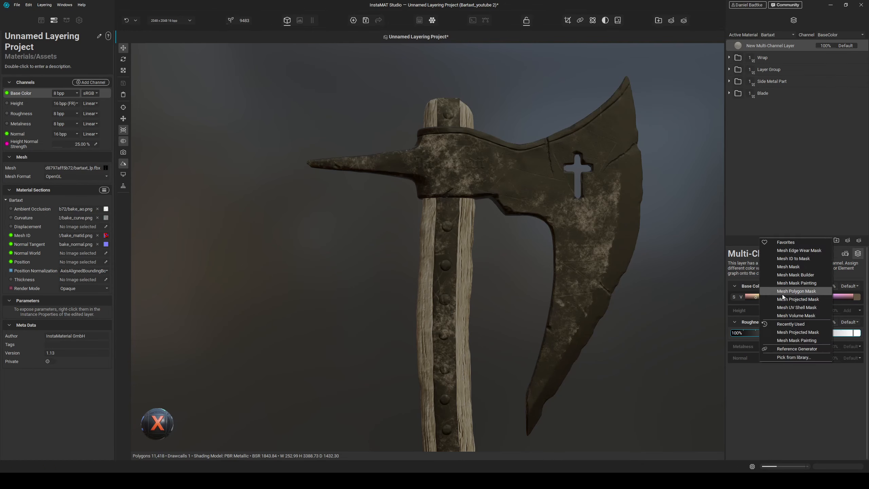
pyautogui.click(817, 275)
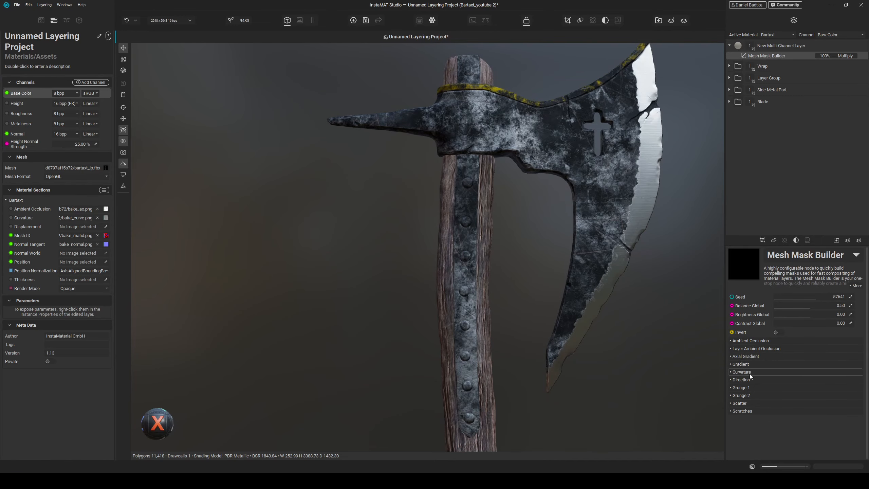
pyautogui.click(760, 340)
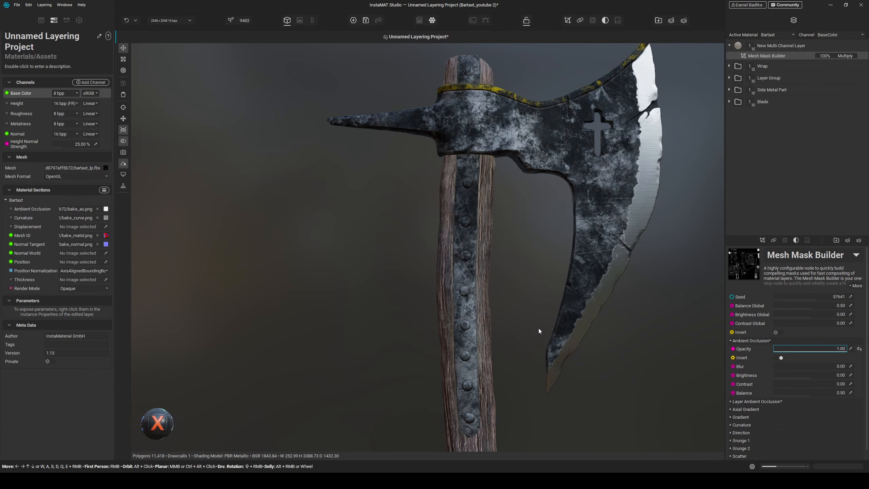
pyautogui.moveTo(538, 328)
pyautogui.keyDown('alt'); pyautogui.mouseDown()
pyautogui.moveTo(571, 333)
pyautogui.moveTo(528, 330)
pyautogui.mouseUp(); pyautogui.keyUp('alt')
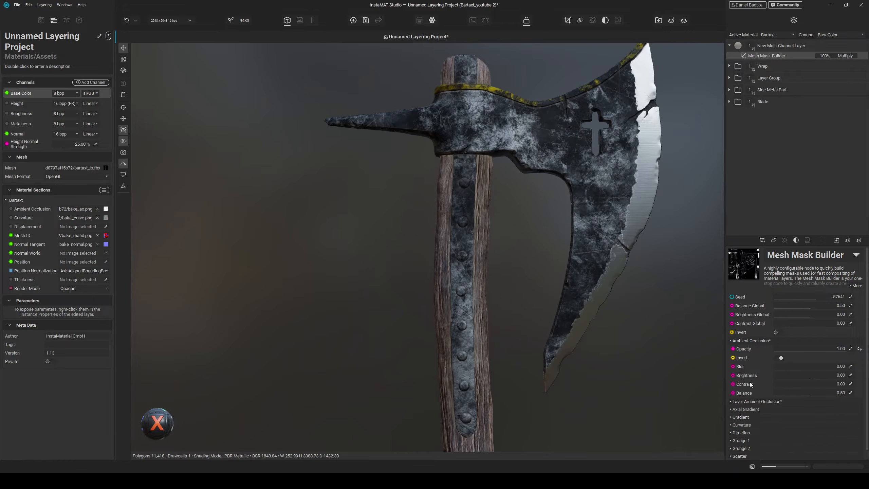
# - Set the mask's Ambient Occlusion contrast to 0.56 and balance to 0.33
pyautogui.moveTo(787, 383); pyautogui.dragTo(816, 381)
pyautogui.moveTo(524, 368); pyautogui.dragTo(552, 288, button='middle')
pyautogui.keyDown('alt'); pyautogui.moveTo(553, 288); pyautogui.dragTo(502, 345); pyautogui.keyUp('alt')
pyautogui.scroll(5, 448, 294)
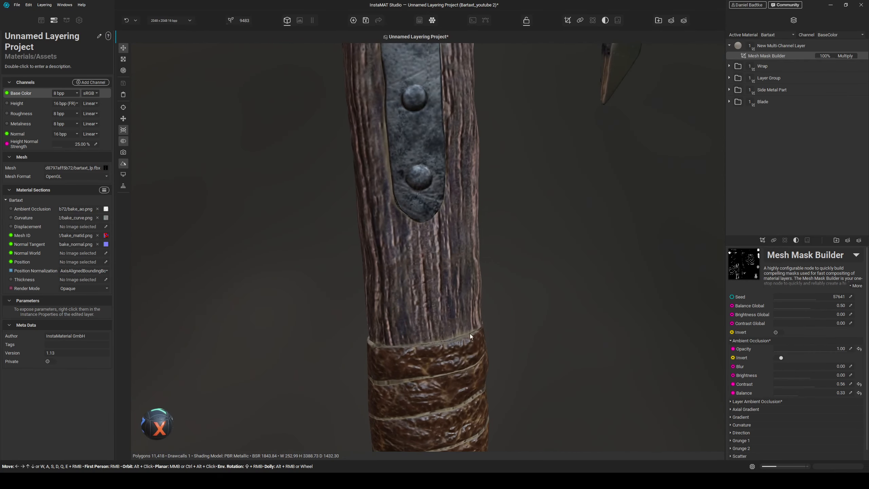
pyautogui.moveTo(397, 222); pyautogui.dragTo(405, 292, button='middle')
pyautogui.keyDown('alt'); pyautogui.moveTo(405, 292); pyautogui.dragTo(415, 307); pyautogui.keyUp('alt')
pyautogui.moveTo(416, 192); pyautogui.dragTo(422, 330, button='middle')
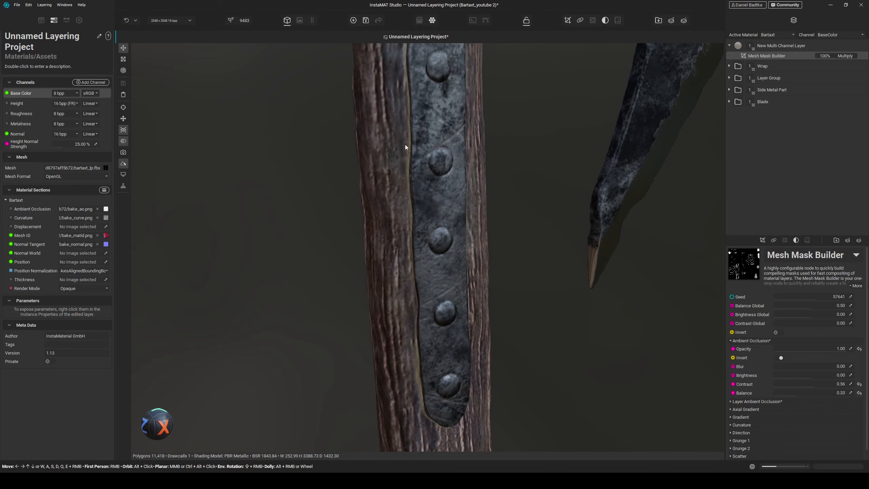
pyautogui.moveTo(446, 363); pyautogui.dragTo(457, 322, button='middle')
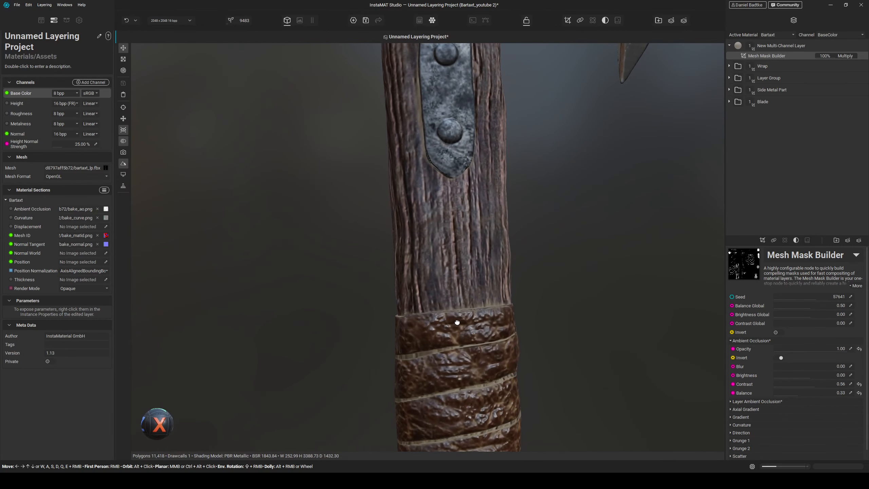
# - Enable the mask's Curvature component at opacity 1.00 using Cavities mode
pyautogui.click(756, 424)
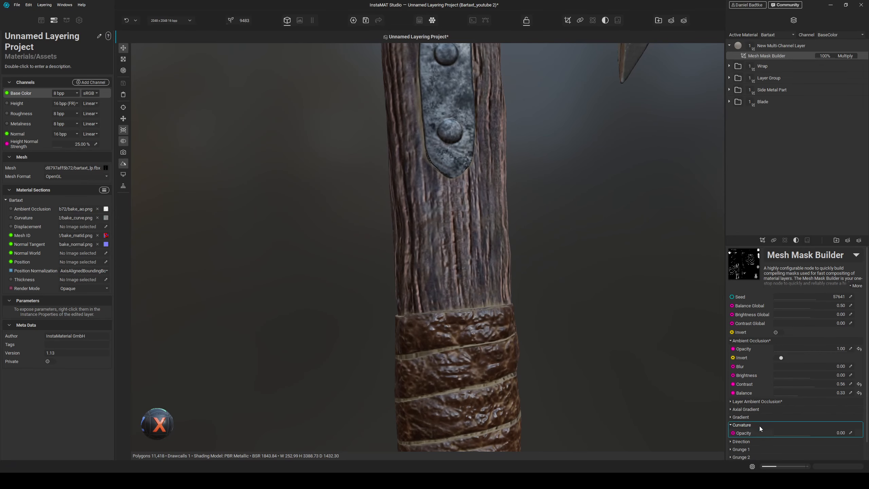
pyautogui.scroll(-1, 759, 426)
pyautogui.moveTo(812, 414); pyautogui.dragTo(857, 412)
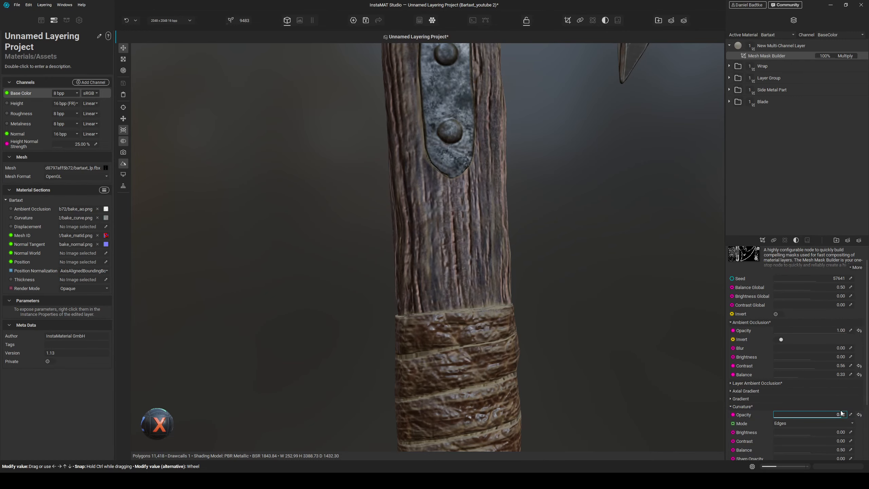
pyautogui.click(787, 425)
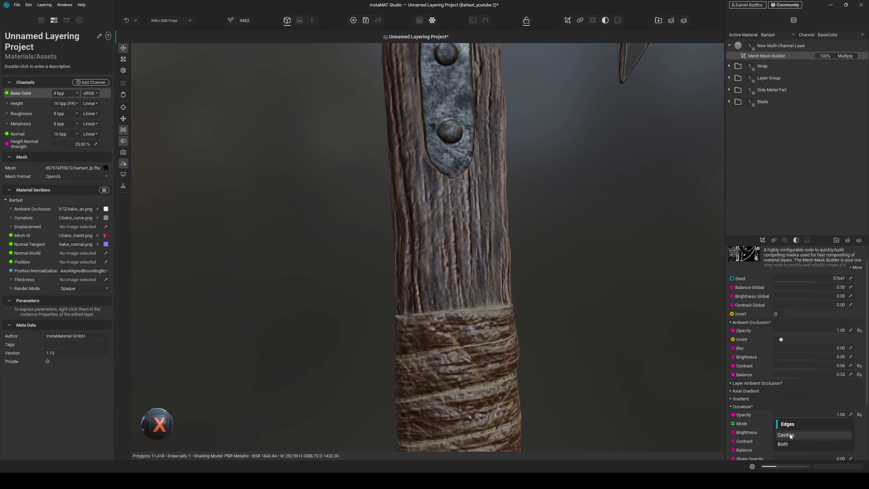
pyautogui.click(789, 433)
# - Set the Curvature blur to 0.08, contrast to 0.30 and balance to 0.25
pyautogui.moveTo(531, 348)
pyautogui.keyDown('alt'); pyautogui.mouseDown()
pyautogui.moveTo(514, 358)
pyautogui.moveTo(527, 339)
pyautogui.mouseUp(); pyautogui.keyUp('alt')
pyautogui.scroll(-3, 741, 433)
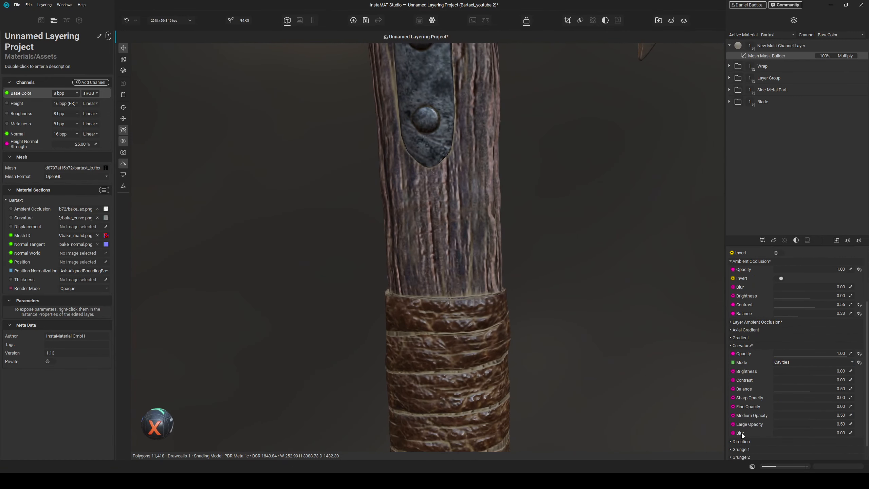
pyautogui.click(782, 432)
pyautogui.moveTo(783, 431); pyautogui.dragTo(779, 432)
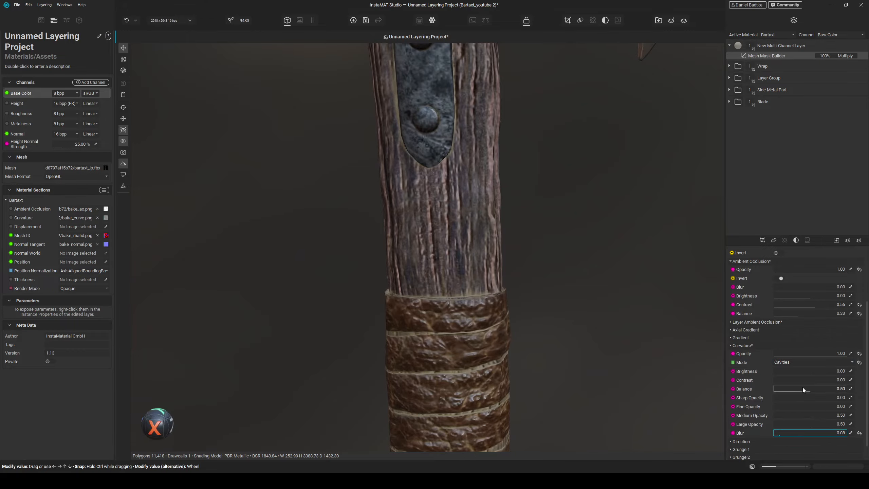
pyautogui.moveTo(785, 379)
pyautogui.mouseDown()
pyautogui.moveTo(795, 379)
pyautogui.moveTo(791, 386)
pyautogui.mouseUp()
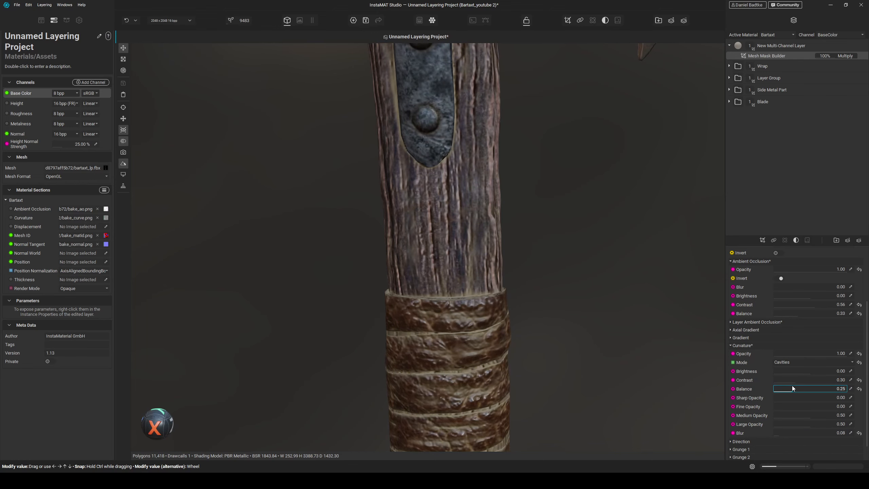
# - Orbit and zoom around the axe head and handle to inspect the masked layer
pyautogui.scroll(-5, 515, 317)
pyautogui.moveTo(532, 357); pyautogui.dragTo(528, 321, button='middle')
pyautogui.keyDown('alt'); pyautogui.moveTo(528, 321); pyautogui.dragTo(529, 240); pyautogui.keyUp('alt')
pyautogui.moveTo(530, 239); pyautogui.dragTo(524, 306, button='middle')
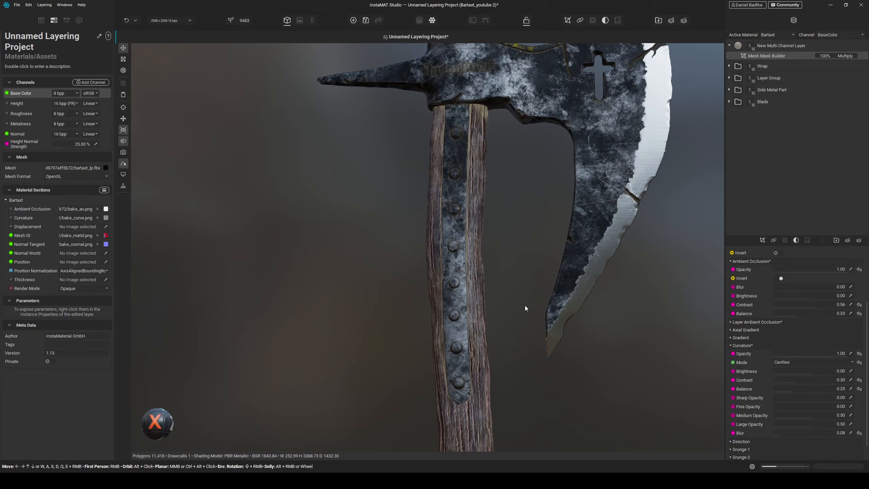
pyautogui.scroll(-4, 524, 306)
pyautogui.keyDown('alt'); pyautogui.moveTo(513, 330); pyautogui.dragTo(528, 341); pyautogui.keyUp('alt')
pyautogui.moveTo(528, 341); pyautogui.dragTo(501, 353, button='middle')
pyautogui.scroll(6, 501, 354)
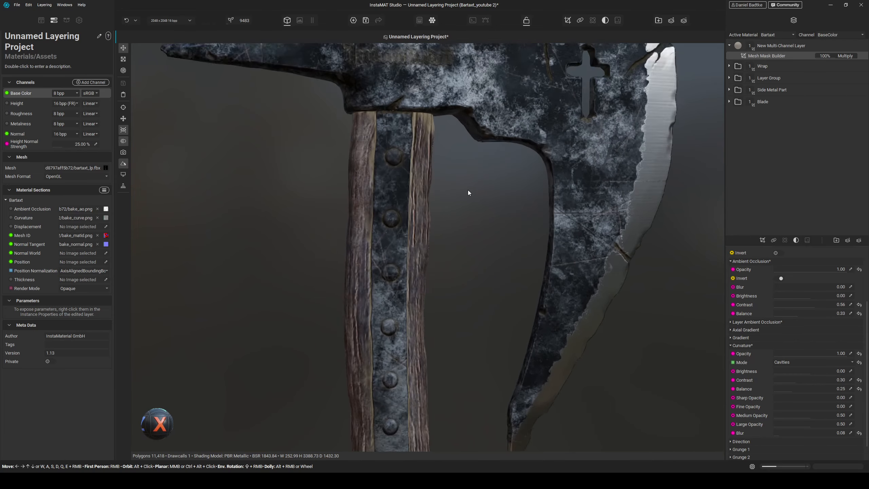
pyautogui.moveTo(467, 191); pyautogui.dragTo(504, 278, button='middle')
pyautogui.keyDown('alt'); pyautogui.moveTo(504, 278); pyautogui.dragTo(455, 308); pyautogui.keyUp('alt')
pyautogui.moveTo(456, 308); pyautogui.dragTo(477, 294, button='middle')
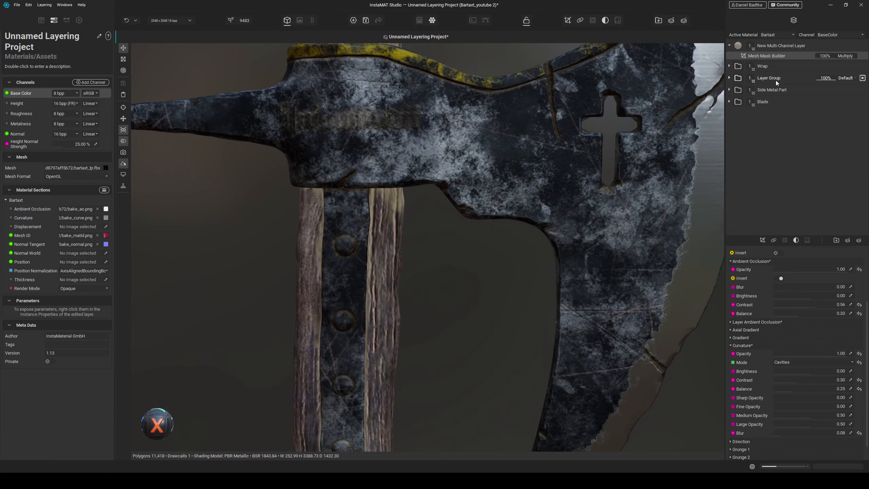
# - Set Grunge 1 opacity to -1.00 and assign the Spots 7 image at scale 7
pyautogui.scroll(-1, 745, 378)
pyautogui.click(750, 428)
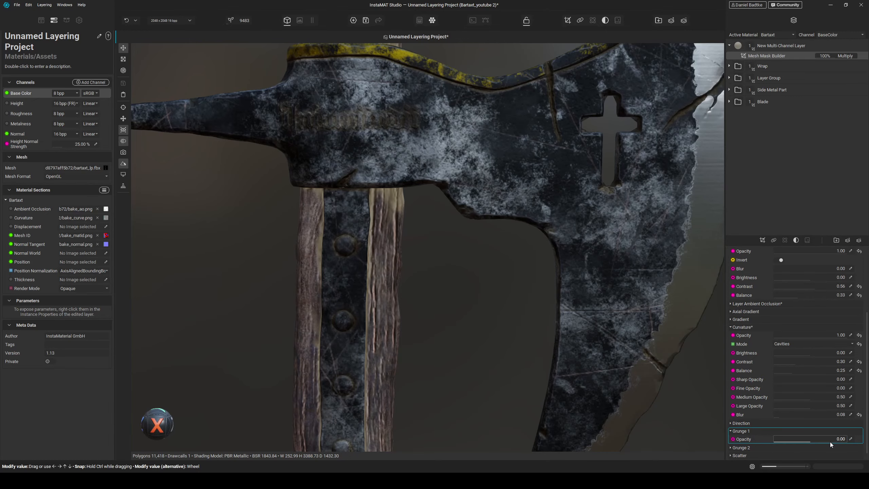
pyautogui.moveTo(829, 440); pyautogui.dragTo(776, 437)
pyautogui.scroll(-1, 776, 436)
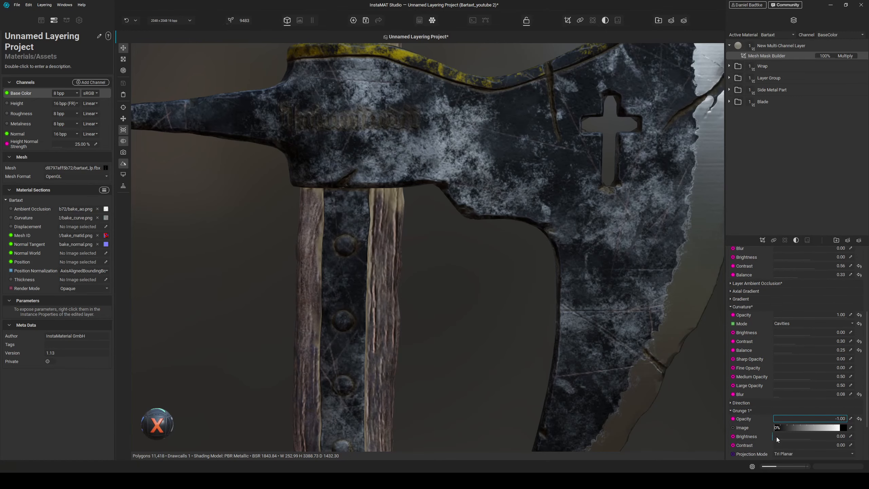
pyautogui.click(851, 428)
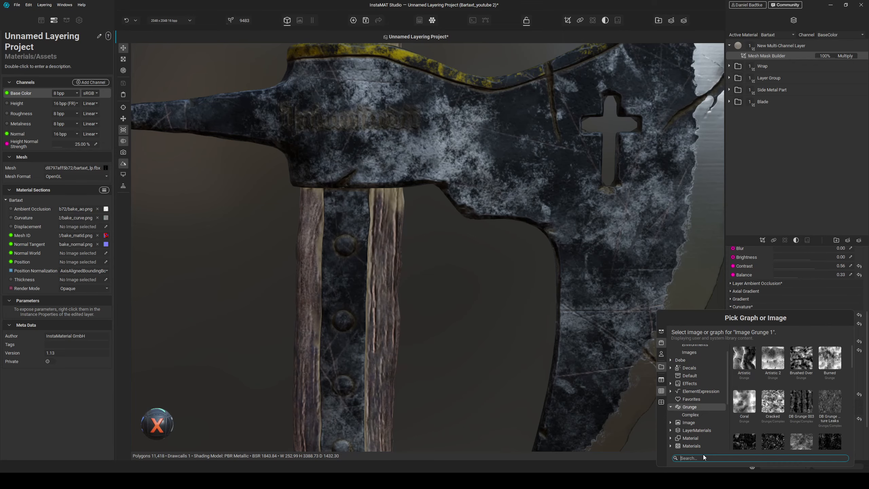
pyautogui.write('spots')
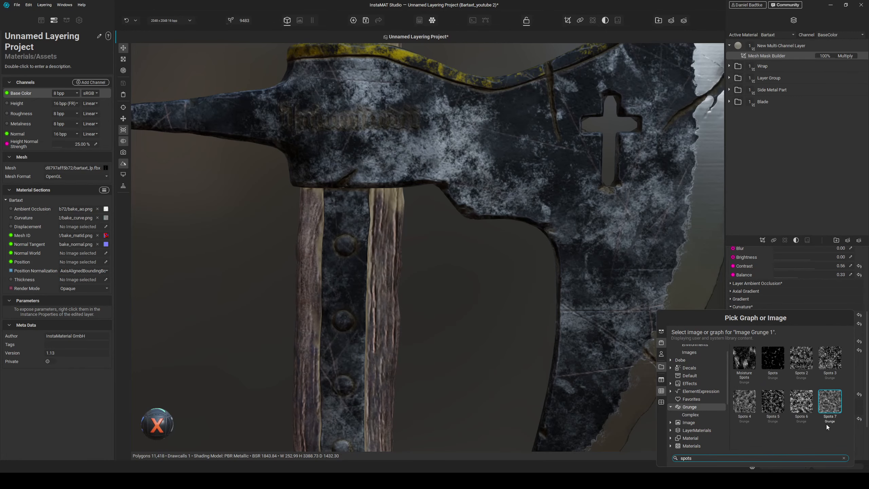
pyautogui.click(831, 411)
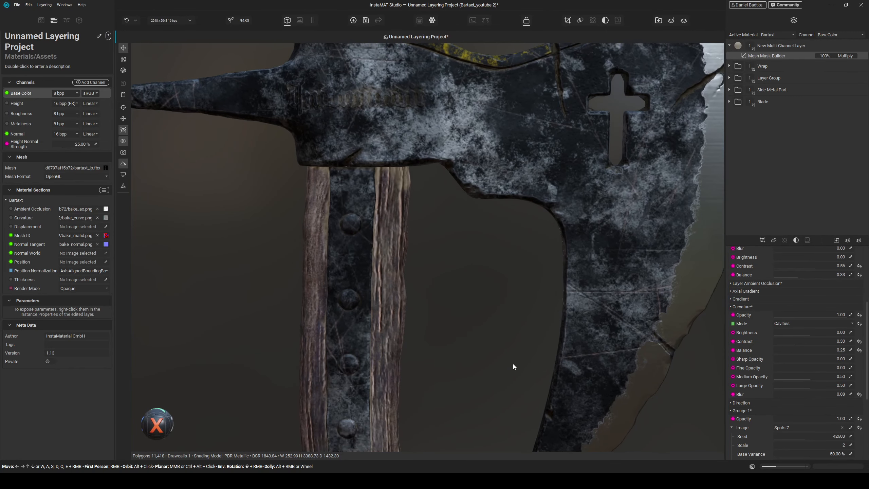
pyautogui.scroll(-1, 776, 432)
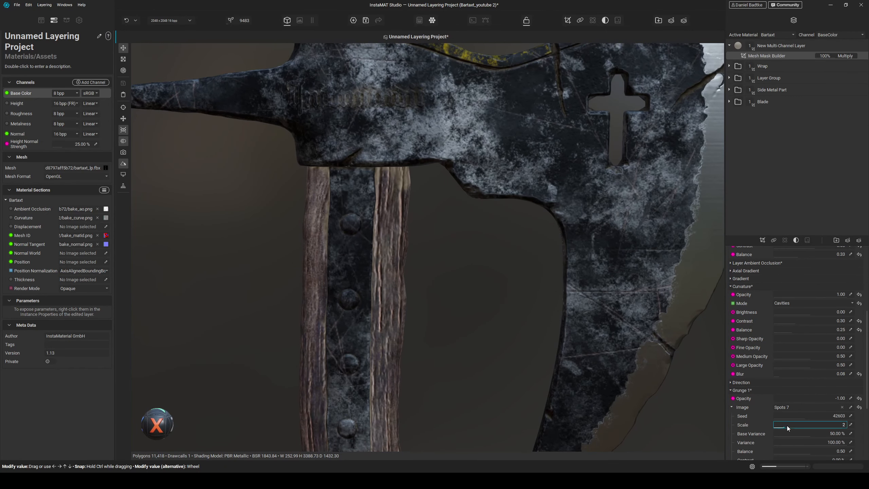
pyautogui.moveTo(786, 425); pyautogui.dragTo(841, 426)
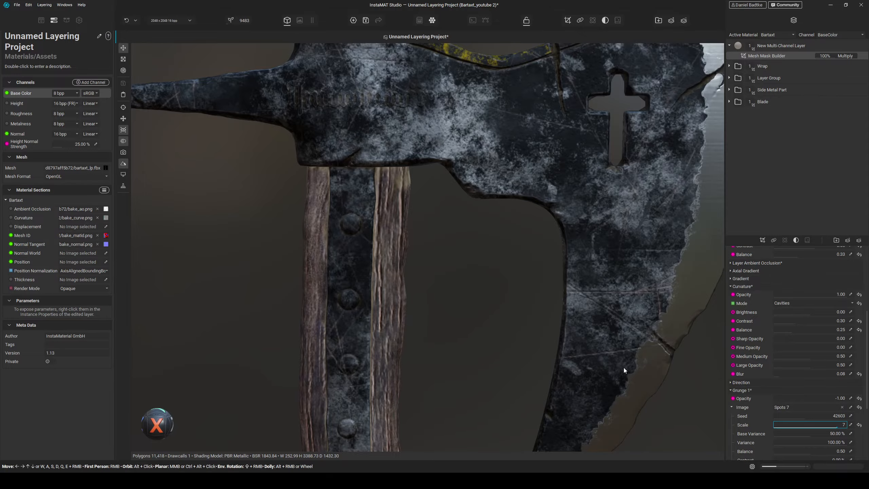
# - Orbit and zoom along the handle to inspect the grunge breakup
pyautogui.scroll(-3, 477, 356)
pyautogui.moveTo(478, 355)
pyautogui.keyDown('alt'); pyautogui.mouseDown()
pyautogui.moveTo(476, 374)
pyautogui.moveTo(480, 358)
pyautogui.mouseUp(); pyautogui.keyUp('alt')
pyautogui.moveTo(480, 358); pyautogui.dragTo(484, 308, button='middle')
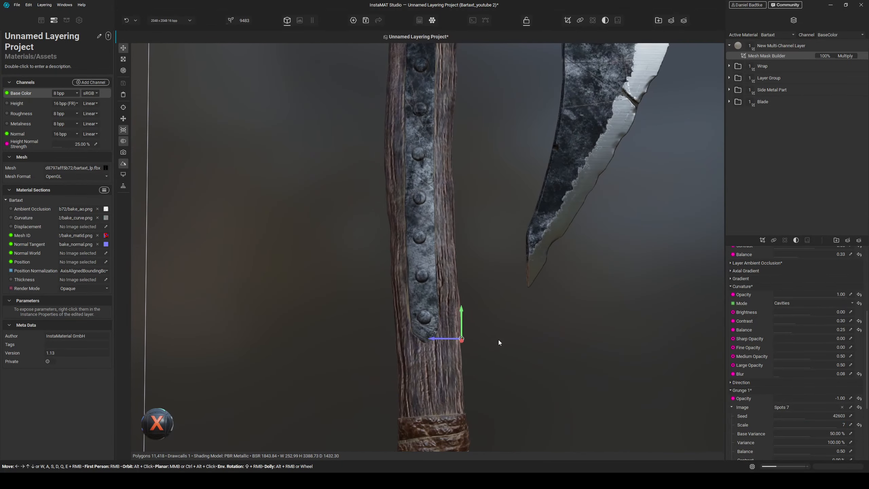
pyautogui.keyDown('alt'); pyautogui.moveTo(499, 340); pyautogui.dragTo(458, 372); pyautogui.keyUp('alt')
pyautogui.moveTo(459, 372); pyautogui.dragTo(479, 317, button='middle')
pyautogui.moveTo(521, 367); pyautogui.dragTo(524, 344, button='middle')
pyautogui.moveTo(524, 344)
pyautogui.keyDown('alt'); pyautogui.mouseDown()
pyautogui.moveTo(566, 339)
pyautogui.moveTo(534, 350)
pyautogui.mouseUp(); pyautogui.keyUp('alt')
pyautogui.moveTo(533, 349); pyautogui.dragTo(539, 313, button='middle')
pyautogui.keyDown('alt'); pyautogui.moveTo(539, 312); pyautogui.dragTo(551, 287); pyautogui.keyUp('alt')
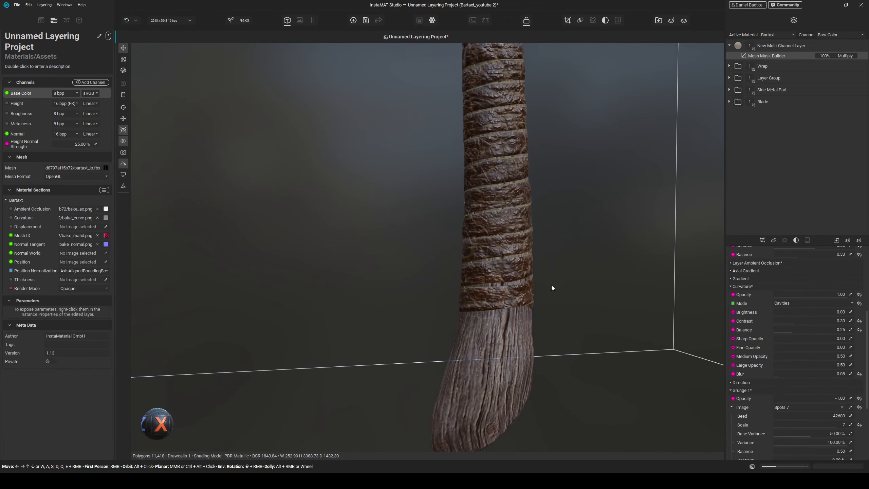
# - With the mask previewed alone, set Ambient Occlusion brightness to -0.30, contrast to 0.07 and balance to 0.13
pyautogui.press('s')
pyautogui.keyDown('alt'); pyautogui.moveTo(599, 323); pyautogui.dragTo(562, 268); pyautogui.keyUp('alt')
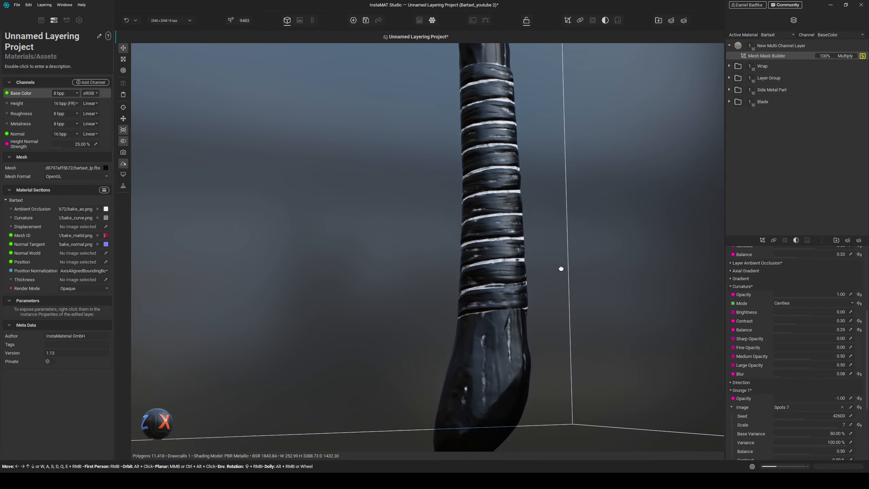
pyautogui.moveTo(562, 268); pyautogui.dragTo(551, 375, button='middle')
pyautogui.moveTo(546, 332)
pyautogui.mouseDown(button='middle')
pyautogui.moveTo(545, 404)
pyautogui.moveTo(555, 338)
pyautogui.mouseUp(button='middle')
pyautogui.scroll(2, 754, 320)
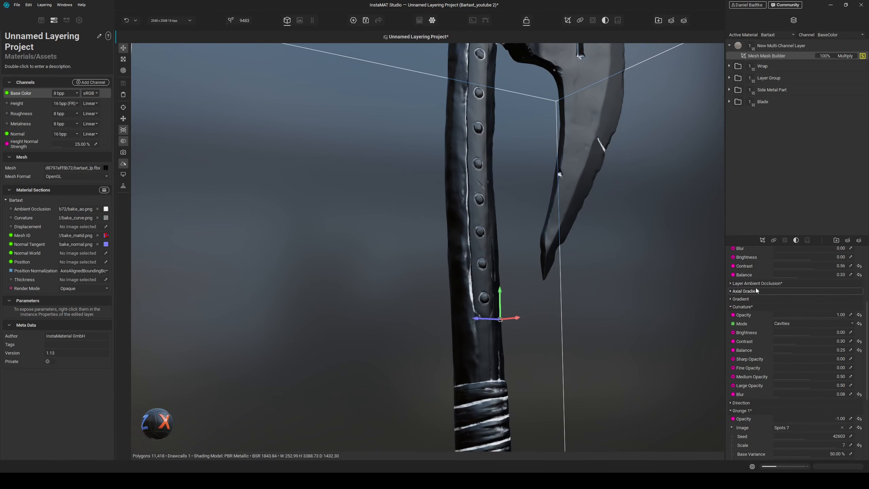
pyautogui.scroll(4, 750, 308)
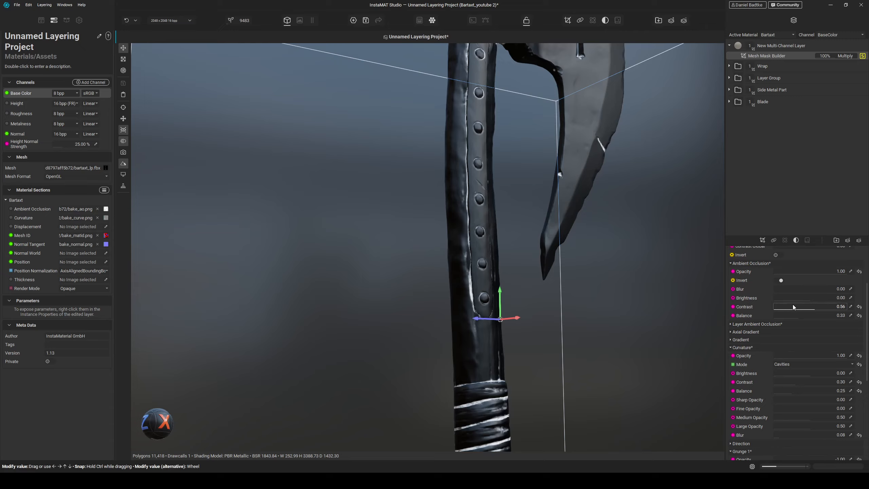
pyautogui.moveTo(809, 297)
pyautogui.mouseDown()
pyautogui.moveTo(778, 308)
pyautogui.moveTo(806, 297)
pyautogui.mouseUp()
pyautogui.scroll(-4, 806, 297)
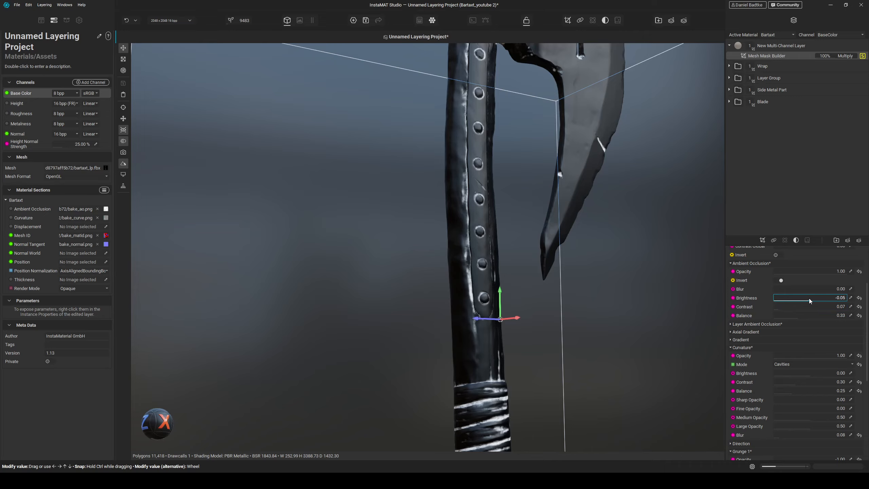
pyautogui.scroll(-4, 797, 313)
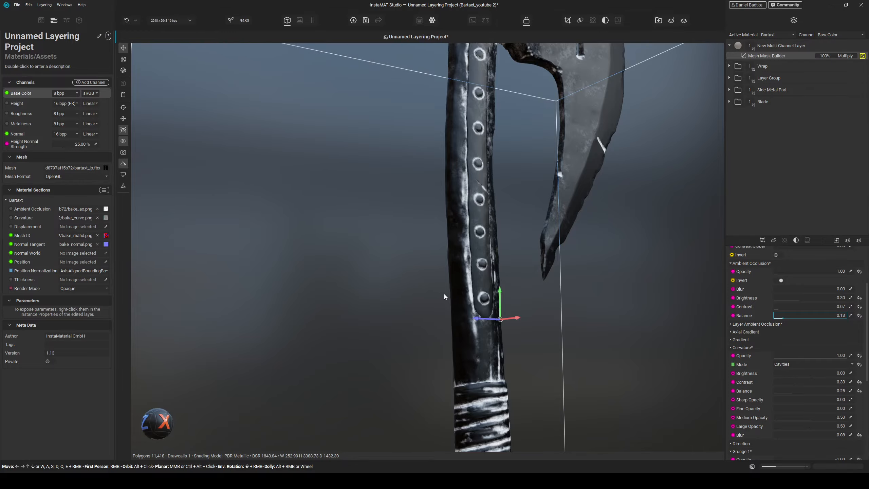
pyautogui.press('s')
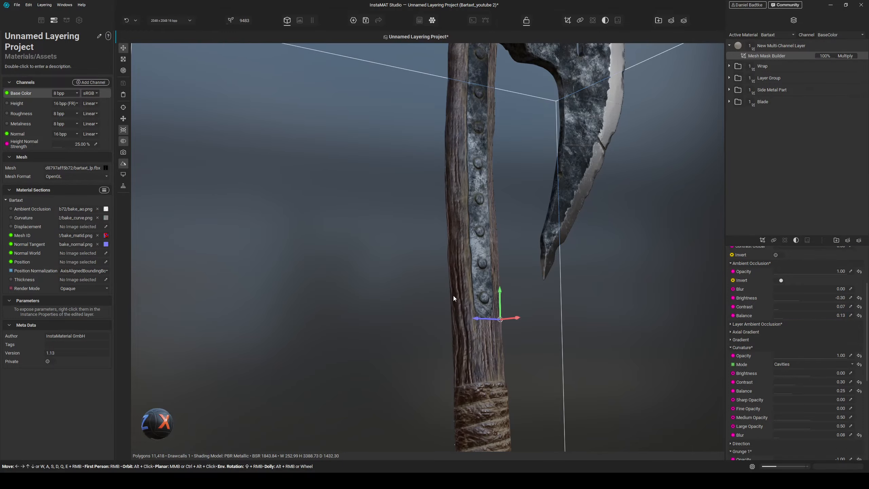
# - Orbit and zoom around the handle and axe head to inspect the grunge-masked layer
pyautogui.scroll(-3, 464, 322)
pyautogui.keyDown('alt'); pyautogui.moveTo(590, 345); pyautogui.dragTo(545, 370); pyautogui.keyUp('alt')
pyautogui.scroll(-2, 541, 360)
pyautogui.moveTo(545, 371); pyautogui.dragTo(540, 304, button='middle')
pyautogui.keyDown('alt'); pyautogui.moveTo(538, 305); pyautogui.dragTo(496, 352); pyautogui.keyUp('alt')
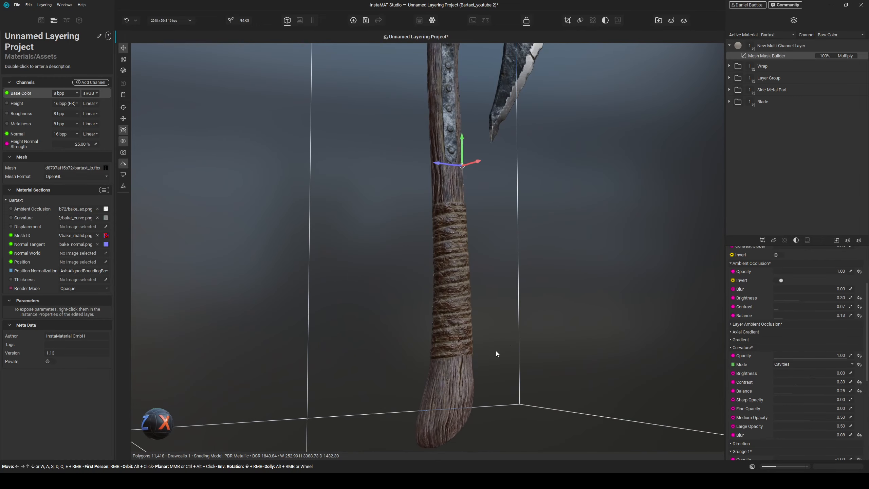
pyautogui.moveTo(490, 304); pyautogui.dragTo(502, 415, button='middle')
pyautogui.moveTo(508, 250); pyautogui.dragTo(526, 450, button='middle')
pyautogui.scroll(5, 477, 301)
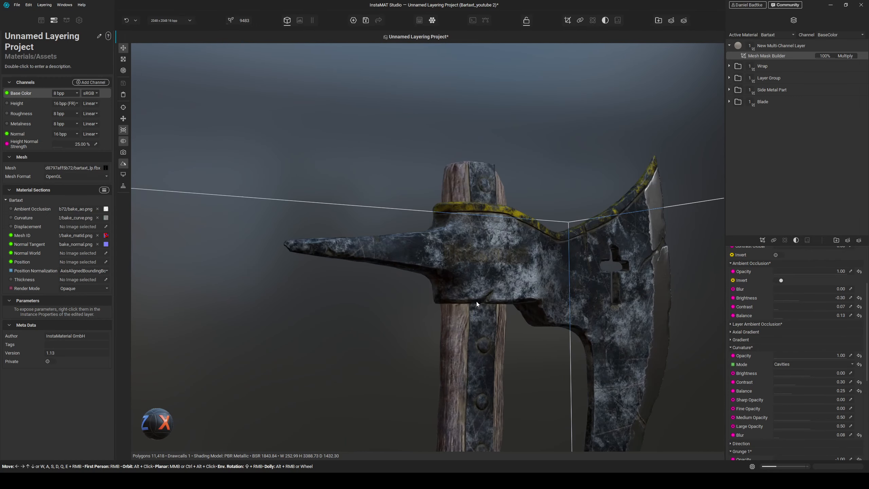
pyautogui.keyDown('alt'); pyautogui.moveTo(476, 302); pyautogui.dragTo(508, 407); pyautogui.keyUp('alt')
pyautogui.moveTo(508, 408); pyautogui.dragTo(502, 331, button='middle')
# - Enable Grunge 2 in the mask with opacity -1.00 and assign the Fractal Sum image to it
pyautogui.scroll(-5, 737, 421)
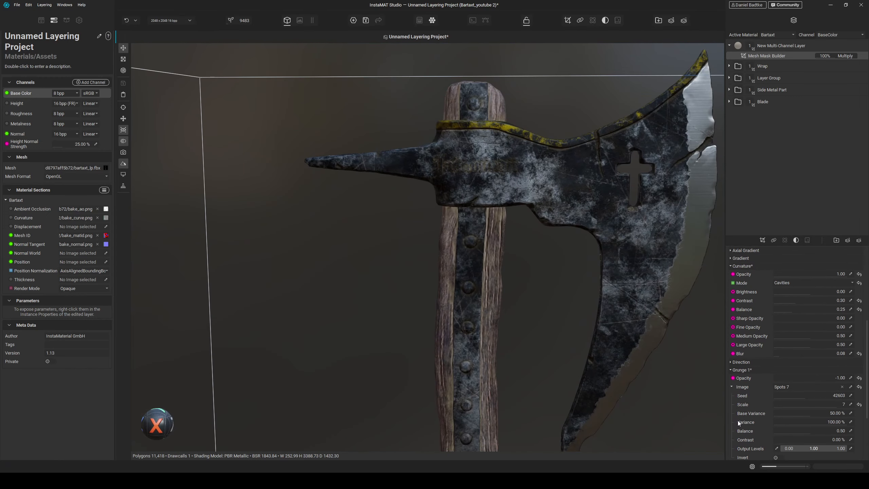
pyautogui.click(742, 438)
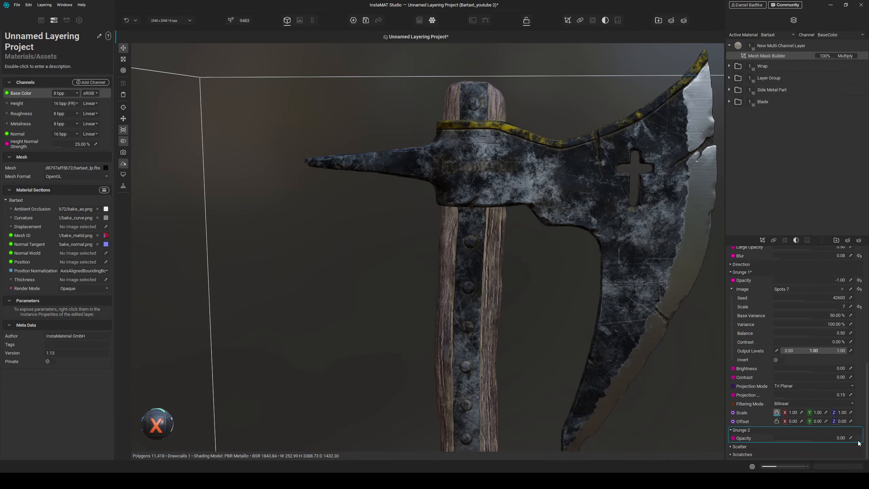
pyautogui.moveTo(804, 438); pyautogui.dragTo(740, 439)
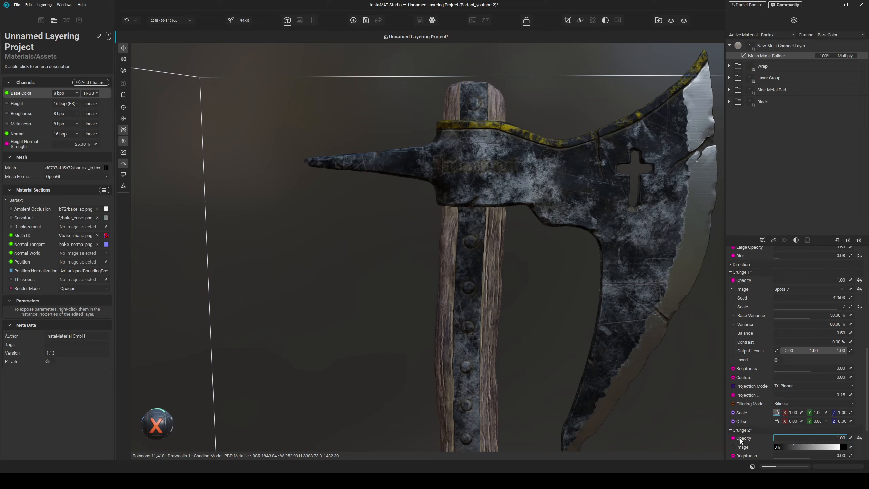
pyautogui.click(850, 446)
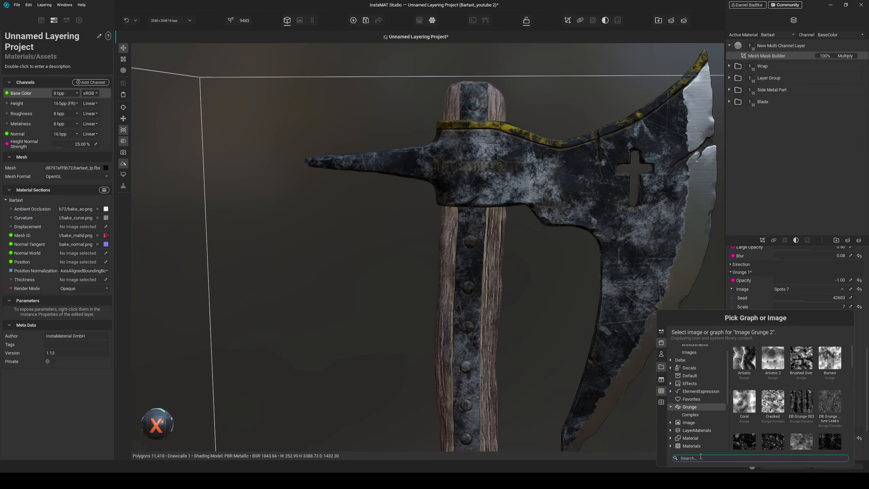
pyautogui.write('fractal sum')
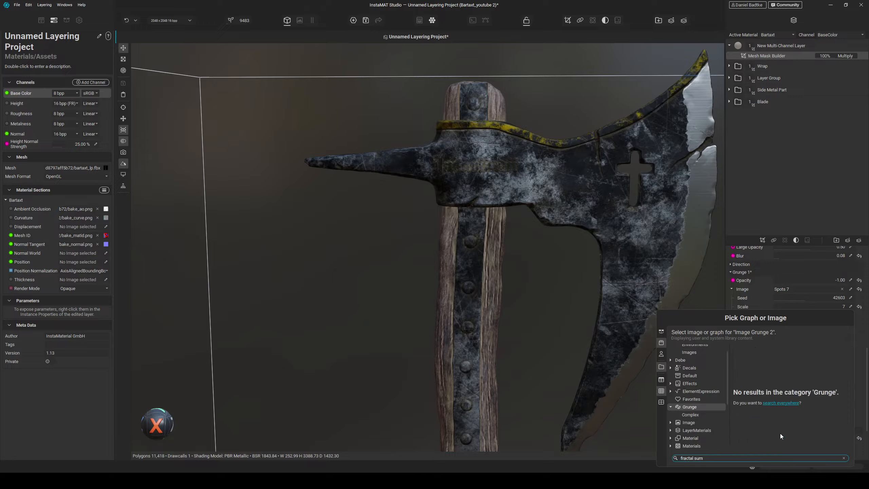
pyautogui.click(783, 402)
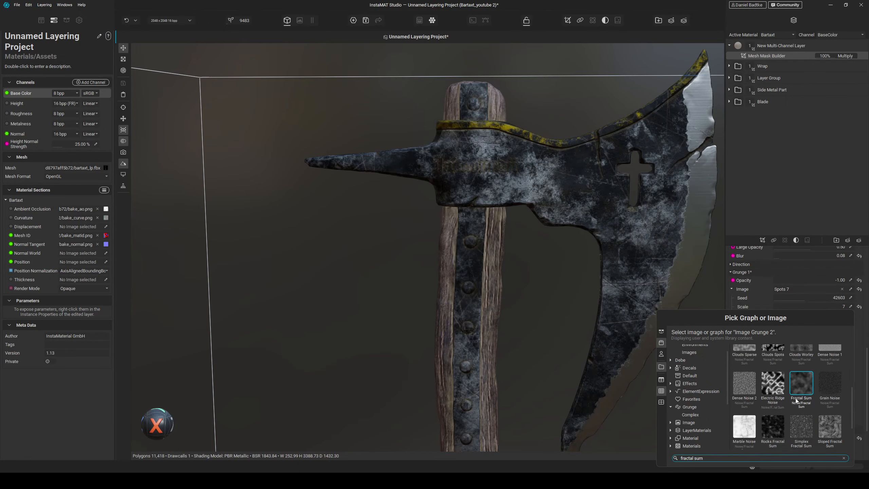
pyautogui.scroll(-3, 794, 400)
pyautogui.doubleClick(804, 392)
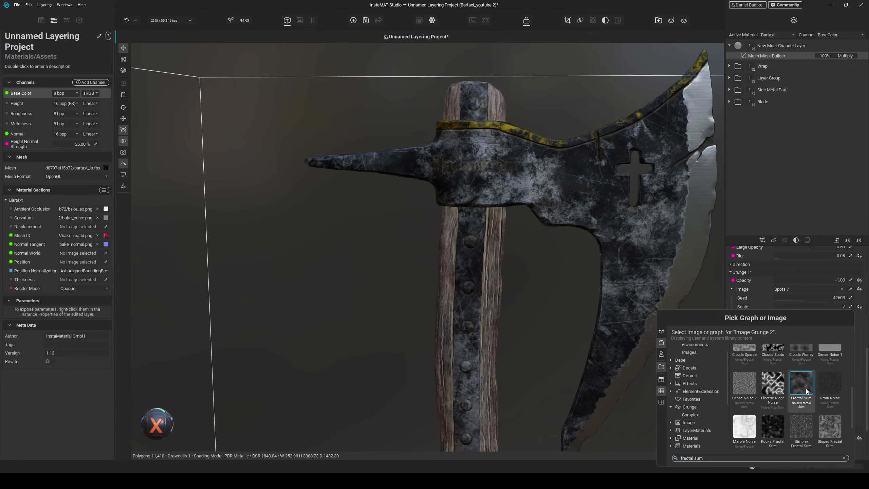
# - With the mask previewed alone, set Grunge 2's Fractal Sum scale to 5, interpolate to 0.72 and gamma to 2.84
pyautogui.moveTo(562, 366); pyautogui.dragTo(568, 296, button='middle')
pyautogui.scroll(3, 562, 325)
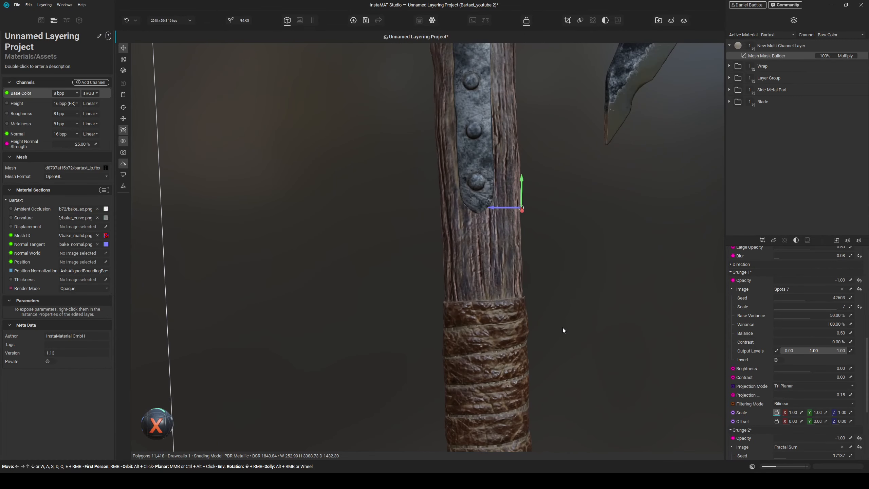
pyautogui.press('s')
pyautogui.scroll(-2, 744, 411)
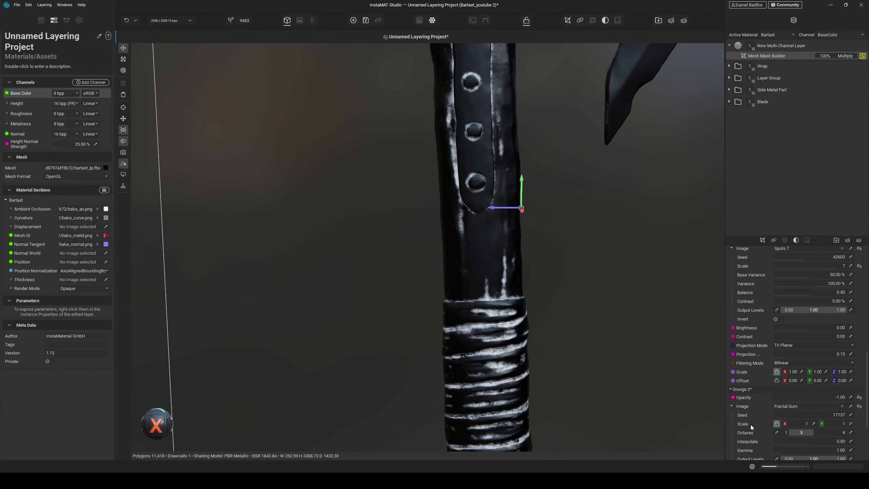
pyautogui.moveTo(790, 423); pyautogui.dragTo(798, 424)
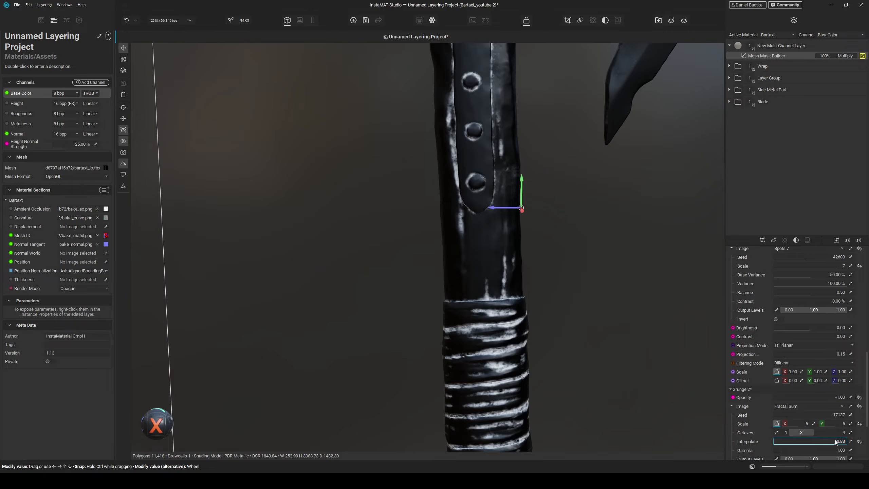
pyautogui.moveTo(785, 450); pyautogui.dragTo(791, 450)
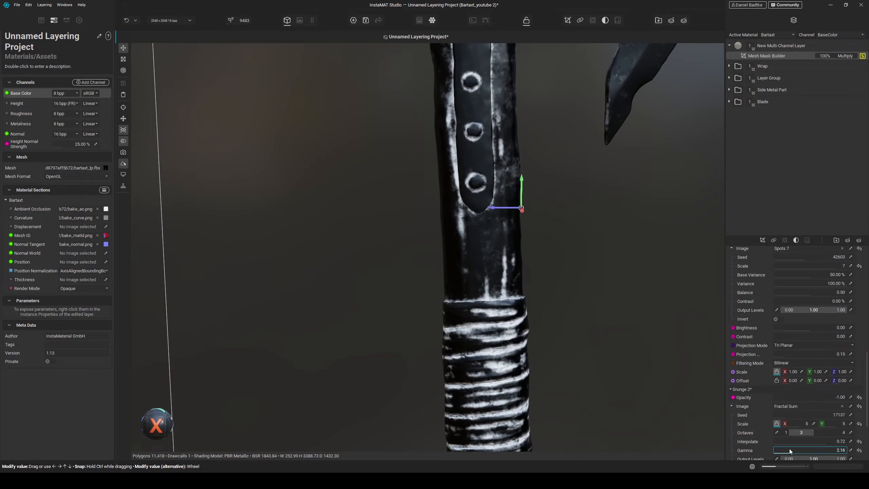
pyautogui.scroll(-2, 786, 445)
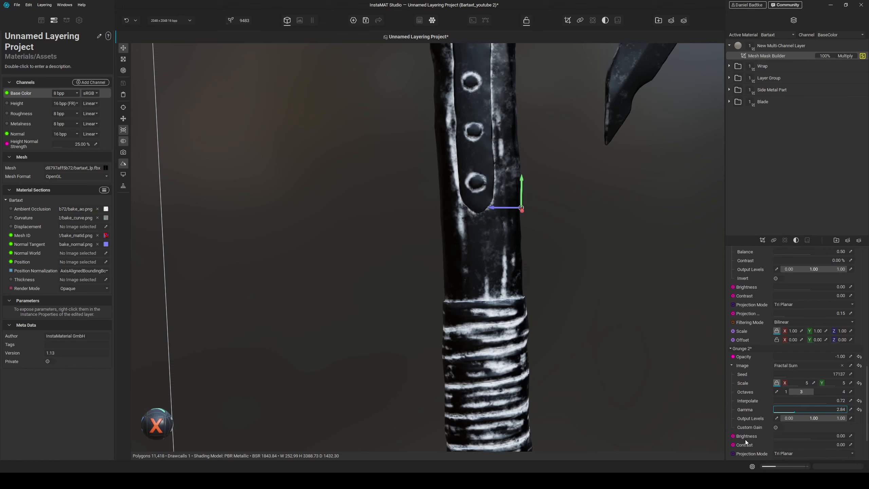
# - Enable custom gain with frequency gain 0.80, set Grunge 2 opacity to 1.00, and leave the mask preview
pyautogui.click(780, 428)
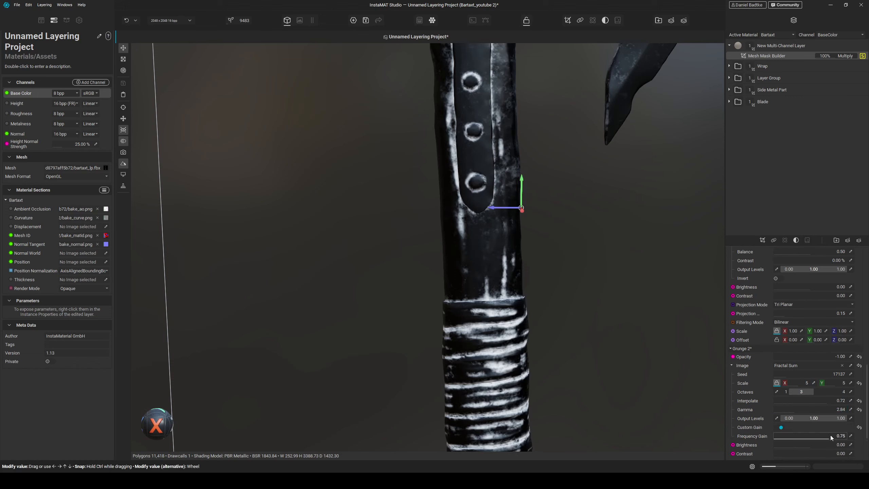
pyautogui.moveTo(830, 436); pyautogui.dragTo(832, 436)
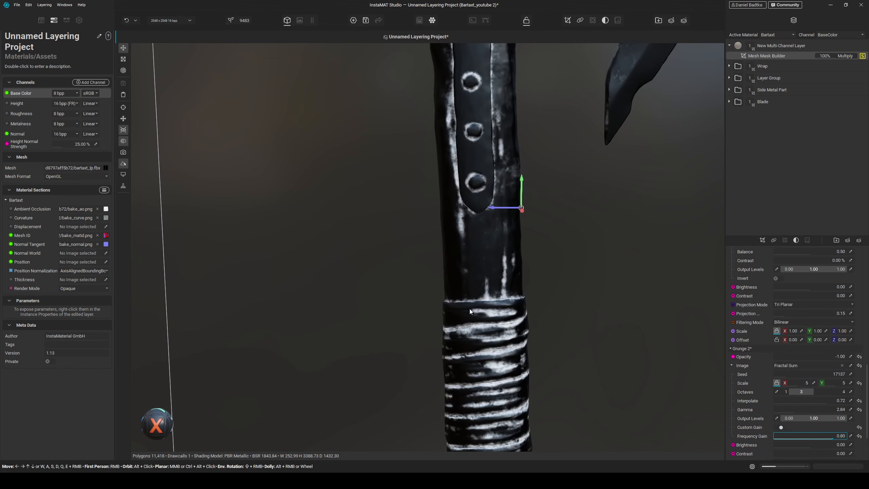
pyautogui.moveTo(806, 356); pyautogui.dragTo(848, 357)
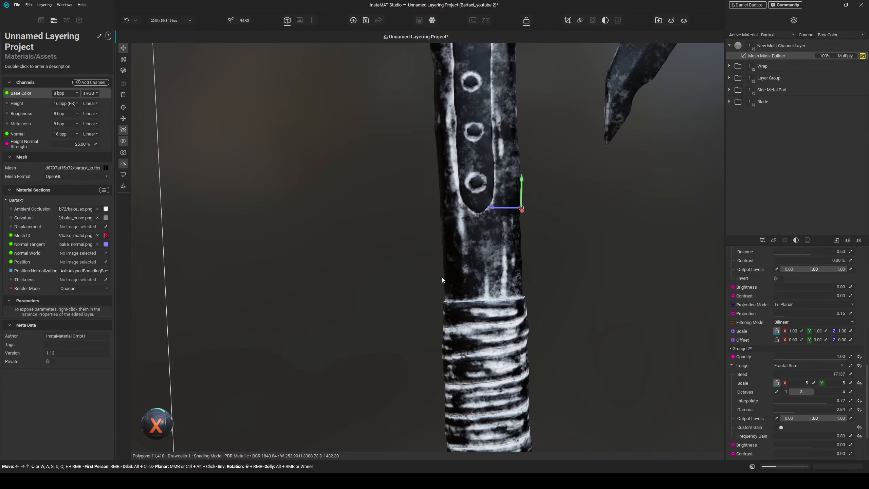
pyautogui.press('s')
# - Set the multi-channel layer's base colour to a muted brown
pyautogui.keyDown('alt'); pyautogui.moveTo(550, 304); pyautogui.dragTo(556, 324); pyautogui.keyUp('alt')
pyautogui.scroll(3, 496, 206)
pyautogui.moveTo(496, 206); pyautogui.dragTo(517, 275, button='middle')
pyautogui.moveTo(518, 275)
pyautogui.keyDown('alt'); pyautogui.mouseDown()
pyautogui.moveTo(525, 283)
pyautogui.moveTo(524, 268)
pyautogui.mouseUp(); pyautogui.keyUp('alt')
pyautogui.click(781, 44)
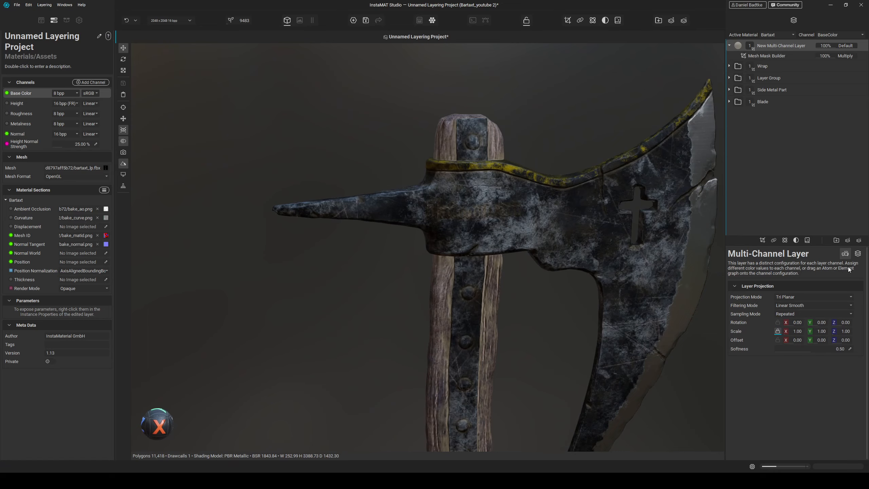
pyautogui.click(858, 254)
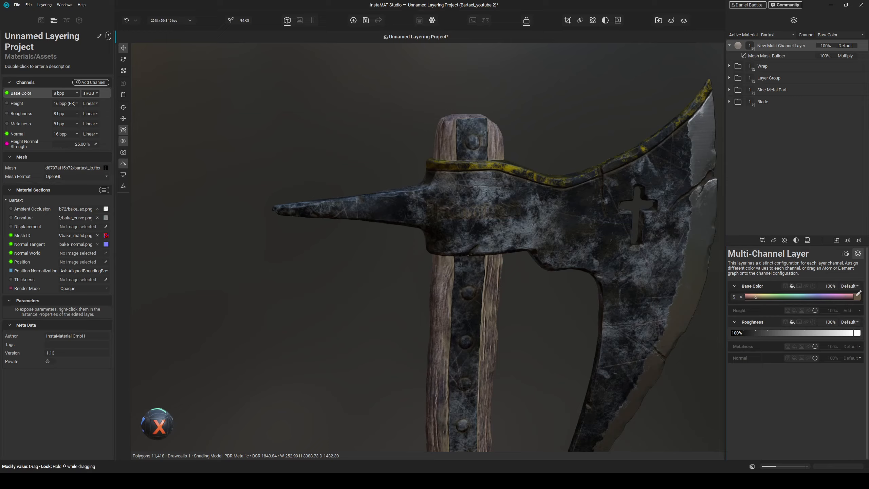
pyautogui.click(856, 296)
pyautogui.moveTo(854, 365)
pyautogui.mouseDown()
pyautogui.moveTo(854, 373)
pyautogui.moveTo(859, 339)
pyautogui.moveTo(866, 361)
pyautogui.moveTo(866, 345)
pyautogui.mouseUp()
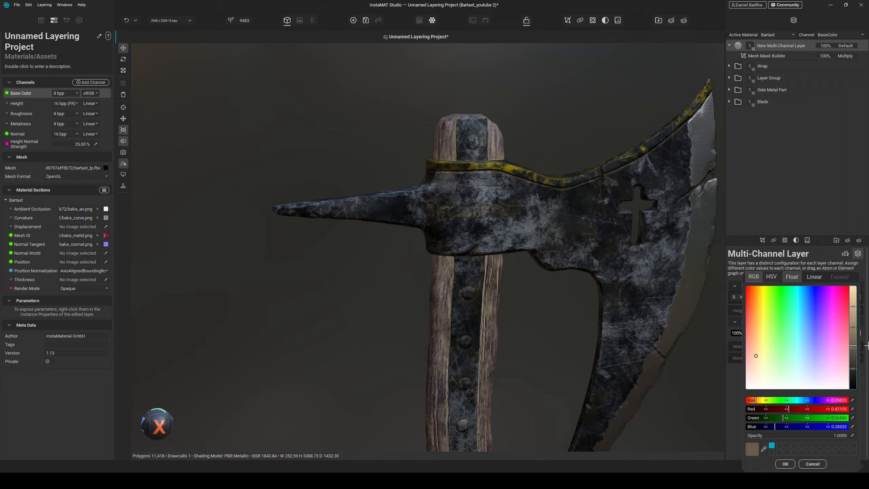
pyautogui.click(566, 322)
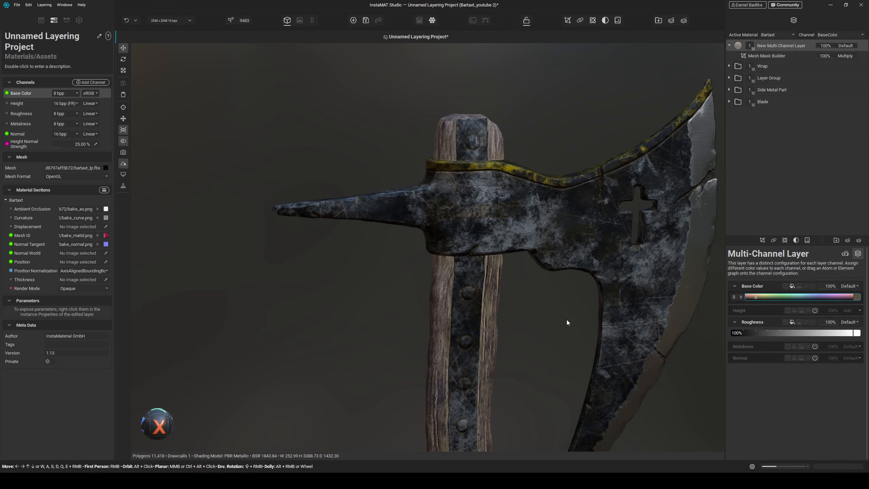
# - Duplicate the multi-channel layer and set the copy's base colour to a darker brown
pyautogui.moveTo(565, 333); pyautogui.dragTo(536, 338, button='middle')
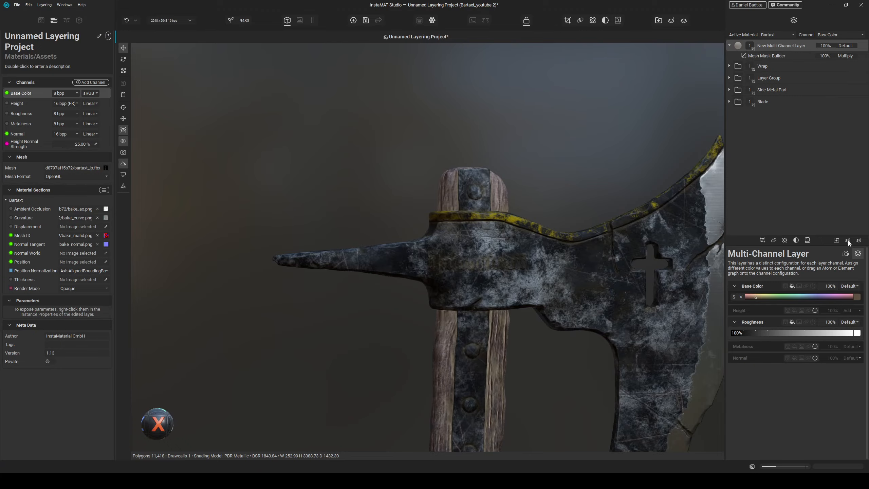
pyautogui.rightClick(788, 46)
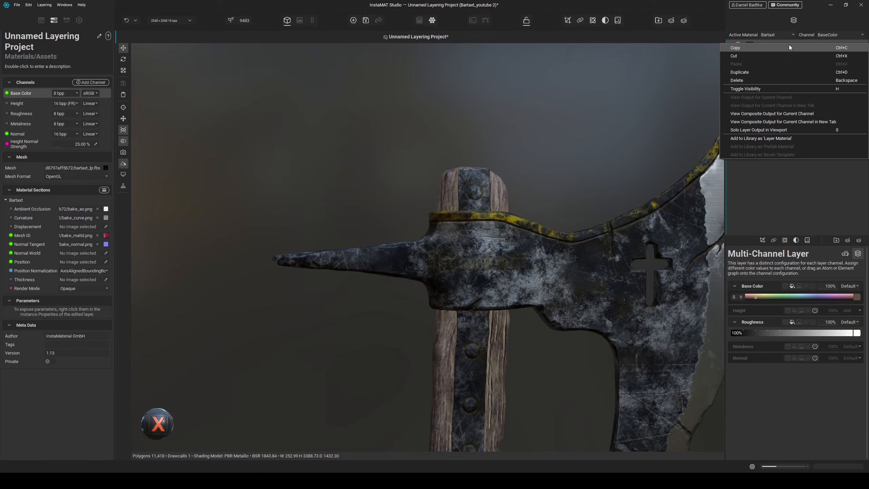
pyautogui.click(743, 71)
pyautogui.click(856, 297)
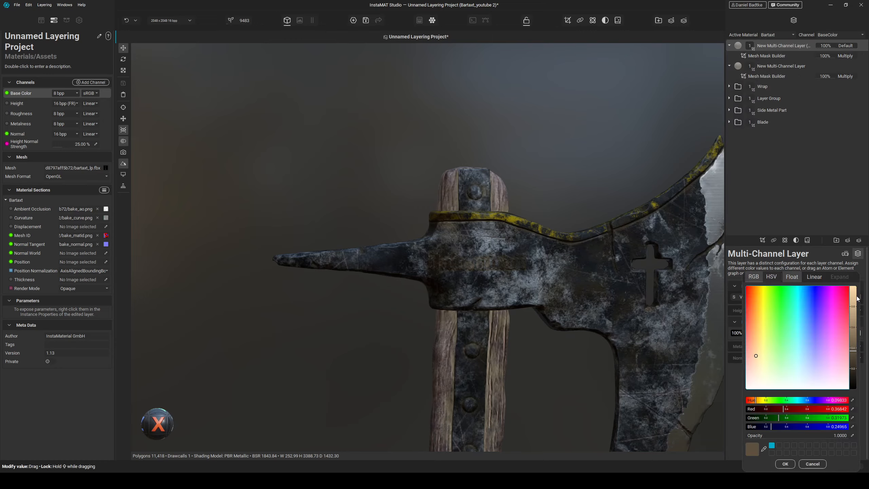
pyautogui.moveTo(855, 369); pyautogui.dragTo(864, 369)
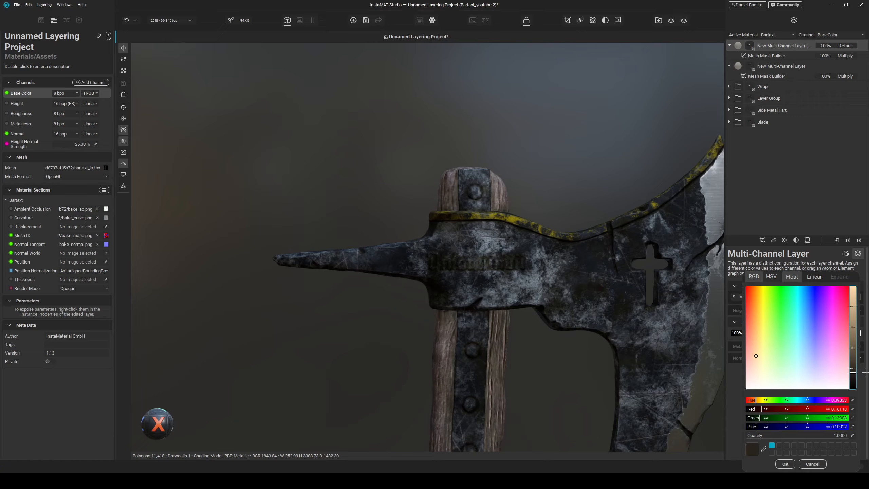
pyautogui.click(785, 463)
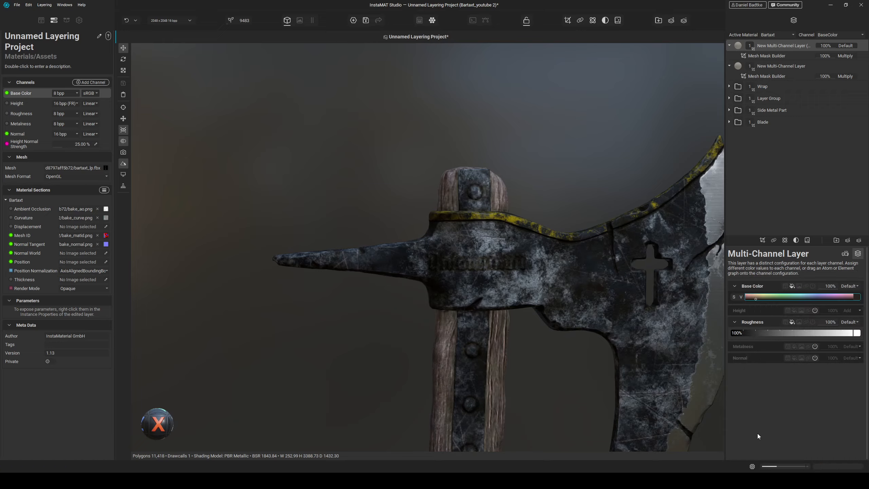
# - In the duplicate's Mesh Mask Builder, change the Grunge 1 and Grunge 2 seeds to new values
pyautogui.click(766, 55)
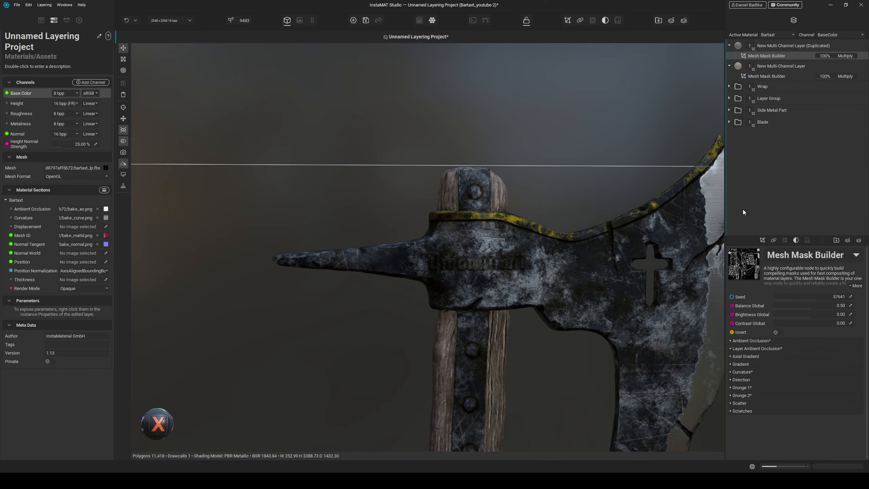
pyautogui.click(753, 387)
pyautogui.scroll(-1, 749, 402)
pyautogui.moveTo(807, 395)
pyautogui.mouseDown()
pyautogui.moveTo(820, 392)
pyautogui.moveTo(813, 391)
pyautogui.mouseUp()
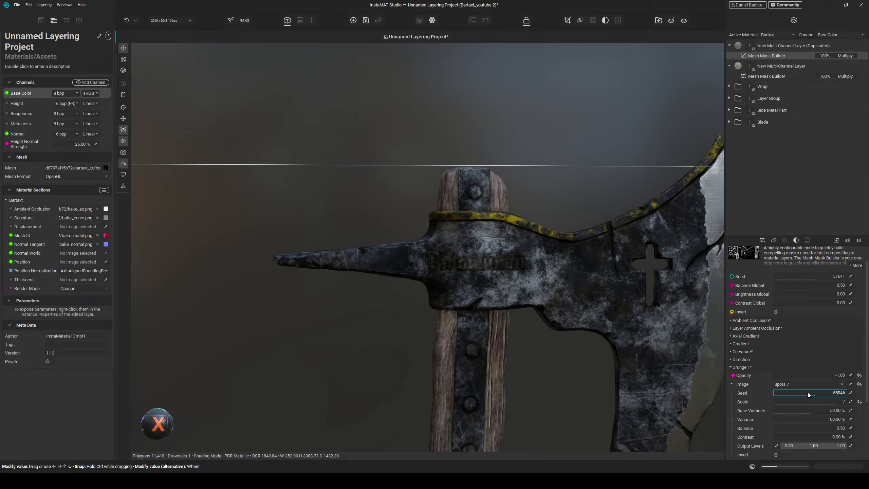
pyautogui.scroll(-4, 754, 400)
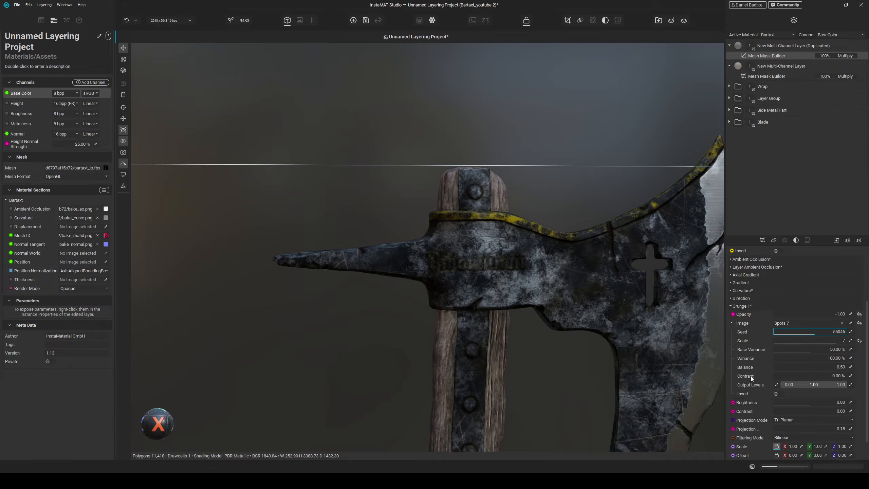
pyautogui.scroll(1, 751, 374)
pyautogui.scroll(-3, 755, 323)
pyautogui.click(751, 440)
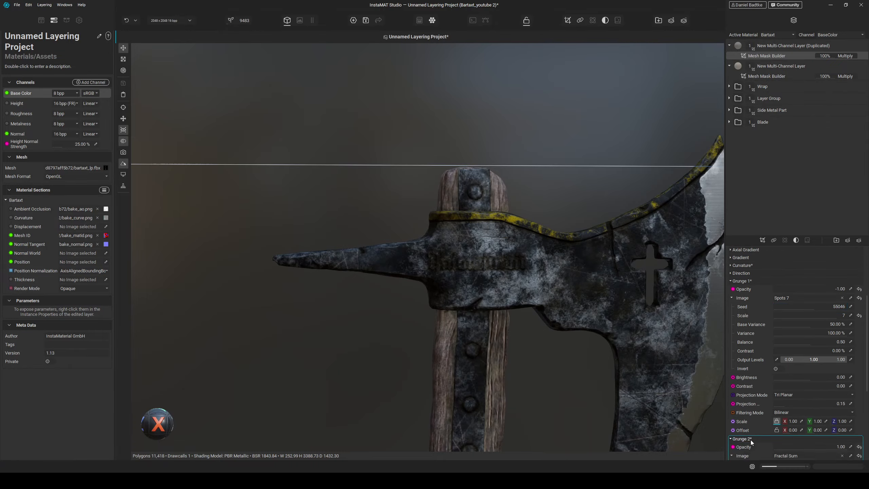
pyautogui.scroll(-3, 750, 440)
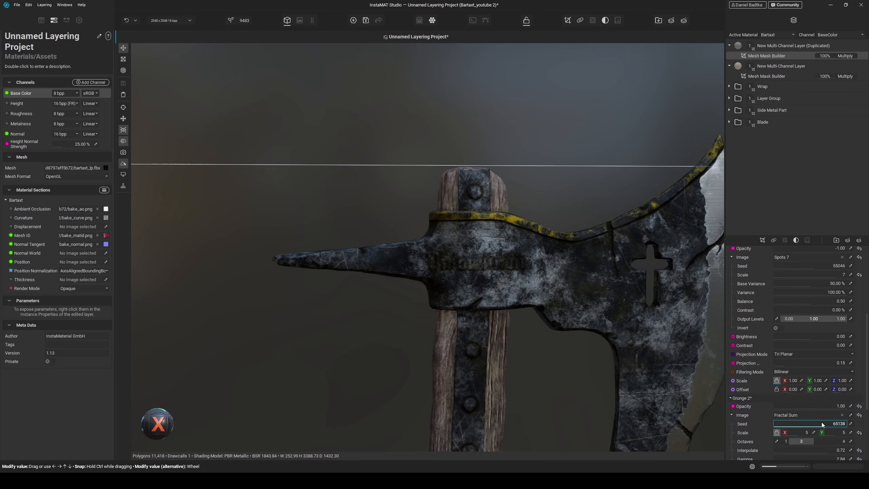
# - Preview the duplicate's mask alone, then orbit, frame and zoom around the axe to inspect it
pyautogui.press('s')
pyautogui.moveTo(605, 206)
pyautogui.keyDown('alt'); pyautogui.mouseDown()
pyautogui.moveTo(594, 216)
pyautogui.moveTo(606, 211)
pyautogui.mouseUp(); pyautogui.keyUp('alt')
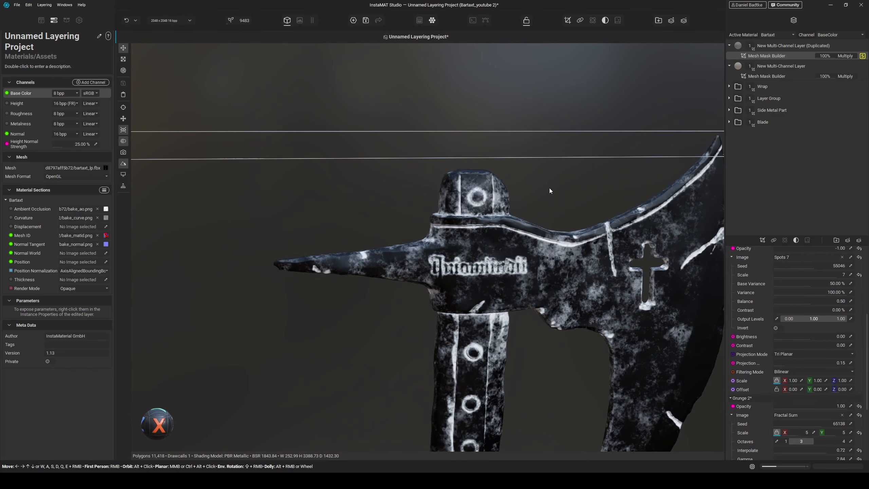
pyautogui.press('s')
pyautogui.keyDown('alt'); pyautogui.moveTo(550, 190); pyautogui.dragTo(488, 243); pyautogui.keyUp('alt')
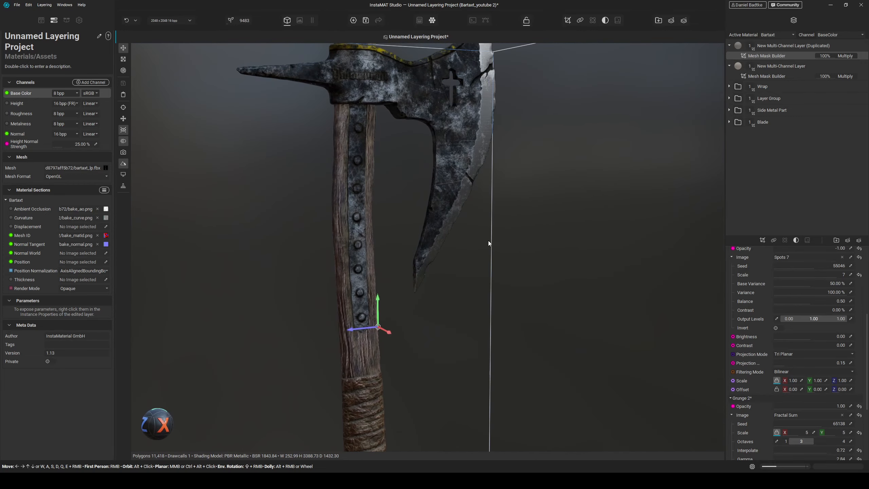
pyautogui.moveTo(488, 241); pyautogui.dragTo(512, 197, button='middle')
pyautogui.press('f')
pyautogui.keyDown('alt'); pyautogui.moveTo(515, 210); pyautogui.dragTo(466, 184); pyautogui.keyUp('alt')
pyautogui.scroll(2, 465, 184)
pyautogui.moveTo(465, 184); pyautogui.dragTo(461, 216, button='middle')
pyautogui.keyDown('alt'); pyautogui.moveTo(462, 217); pyautogui.dragTo(470, 217); pyautogui.keyUp('alt')
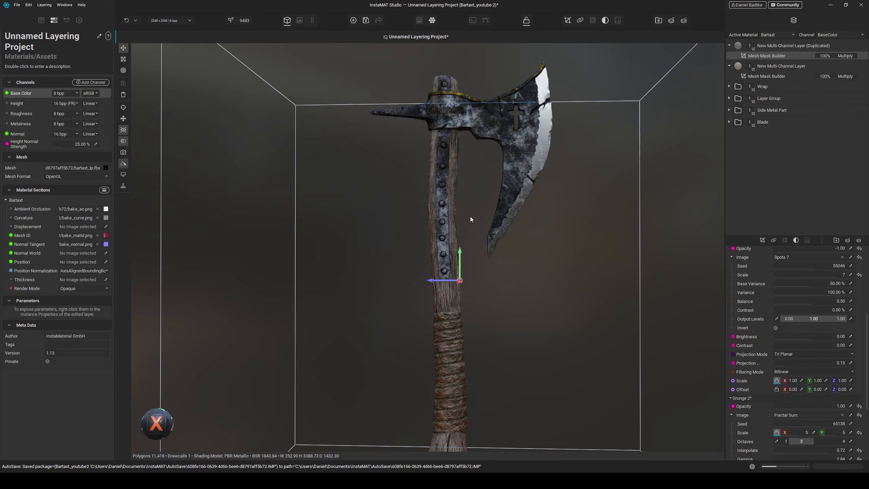
# - Switch the viewport lighting to a different HDRI environment
pyautogui.press('e')
pyautogui.scroll(-5, 177, 232)
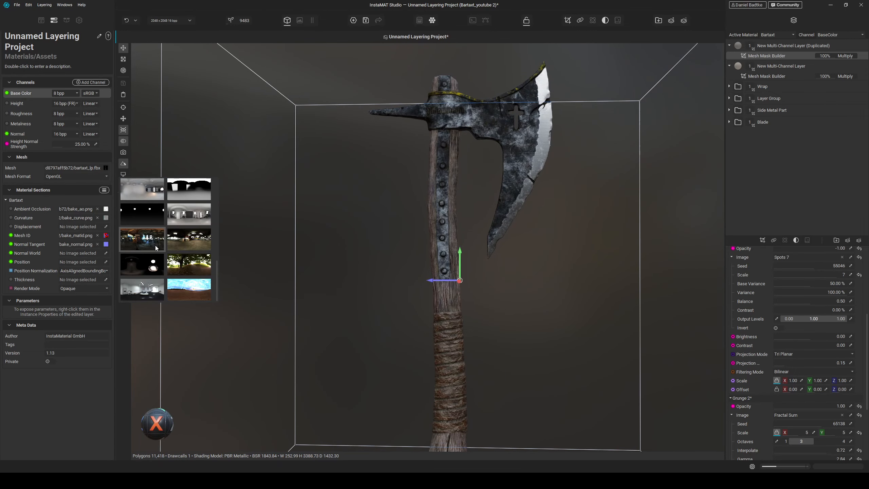
pyautogui.click(187, 213)
# - Orbit and zoom around the axe head to inspect the layered materials under the new lighting
pyautogui.moveTo(291, 247)
pyautogui.keyDown('shift'); pyautogui.mouseDown(button='right')
pyautogui.moveTo(313, 249)
pyautogui.moveTo(296, 249)
pyautogui.mouseUp(button='right'); pyautogui.keyUp('shift')
pyautogui.keyDown('alt'); pyautogui.moveTo(372, 226); pyautogui.dragTo(363, 249); pyautogui.keyUp('alt')
pyautogui.moveTo(604, 124); pyautogui.dragTo(543, 160, button='middle')
pyautogui.scroll(3, 543, 160)
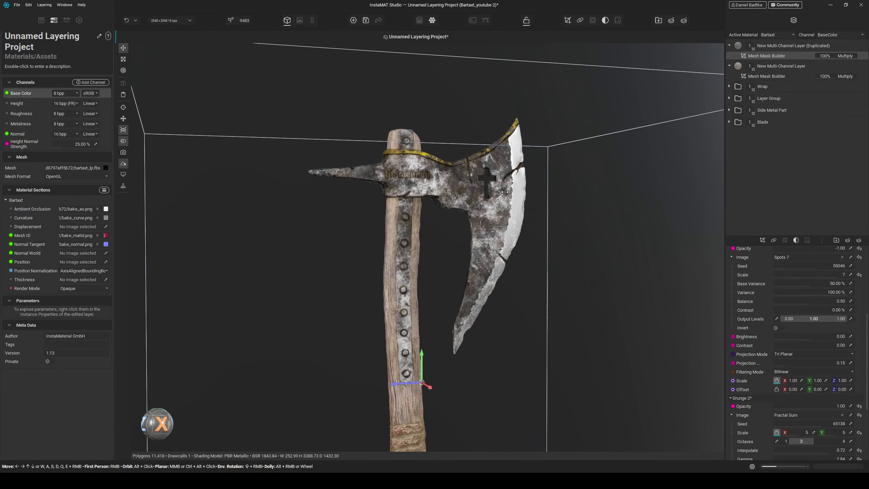
pyautogui.keyDown('shift'); pyautogui.moveTo(530, 191); pyautogui.dragTo(481, 191, button='right'); pyautogui.keyUp('shift')
pyautogui.scroll(5, 452, 152)
pyautogui.keyDown('alt'); pyautogui.moveTo(473, 216); pyautogui.dragTo(386, 192); pyautogui.keyUp('alt')
pyautogui.scroll(6, 364, 176)
pyautogui.scroll(-5, 378, 204)
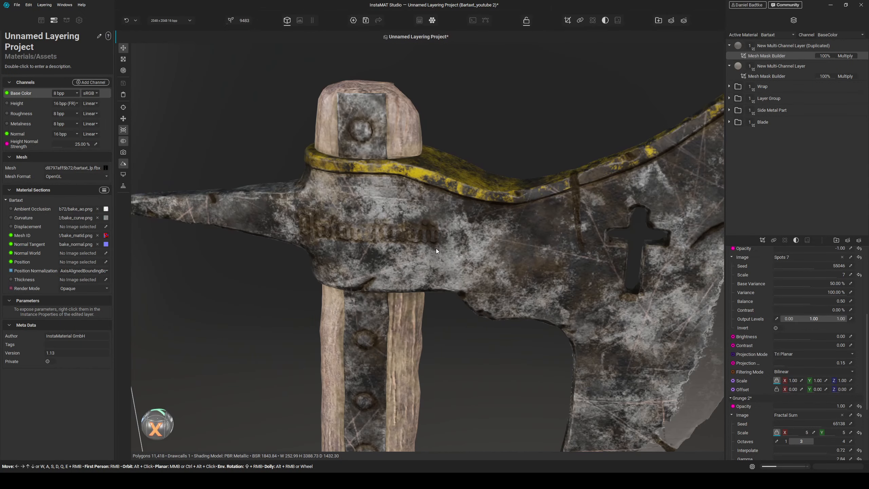
pyautogui.keyDown('alt'); pyautogui.moveTo(436, 249); pyautogui.dragTo(454, 243); pyautogui.keyUp('alt')
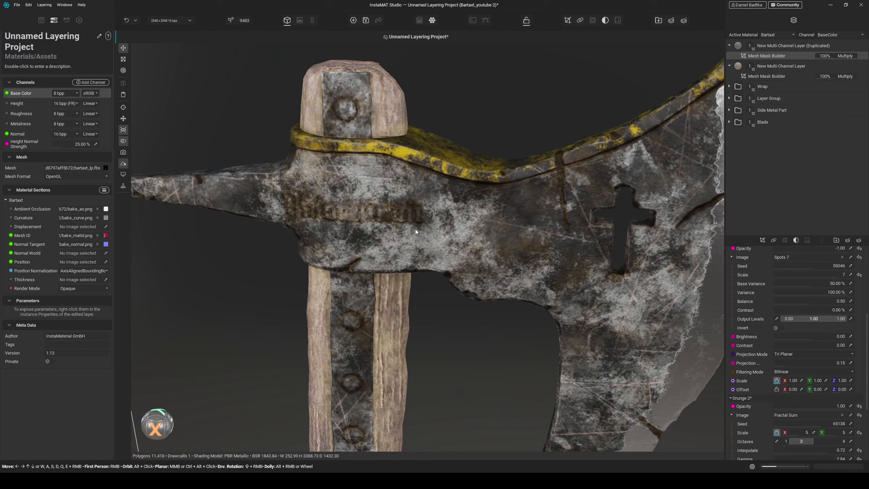
# - Select the duplicated multi-channel layer and set its Height channel to 34%
pyautogui.press('i')
pyautogui.press('i')
pyautogui.click(779, 47)
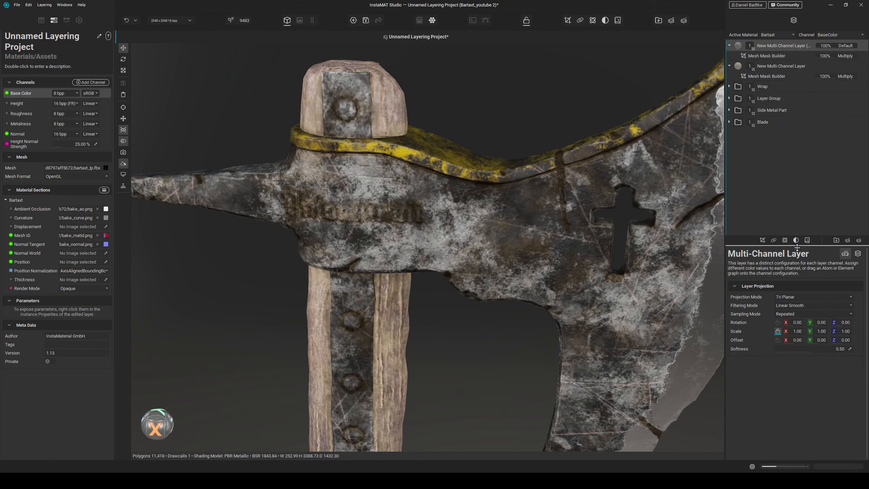
pyautogui.click(858, 254)
pyautogui.click(792, 310)
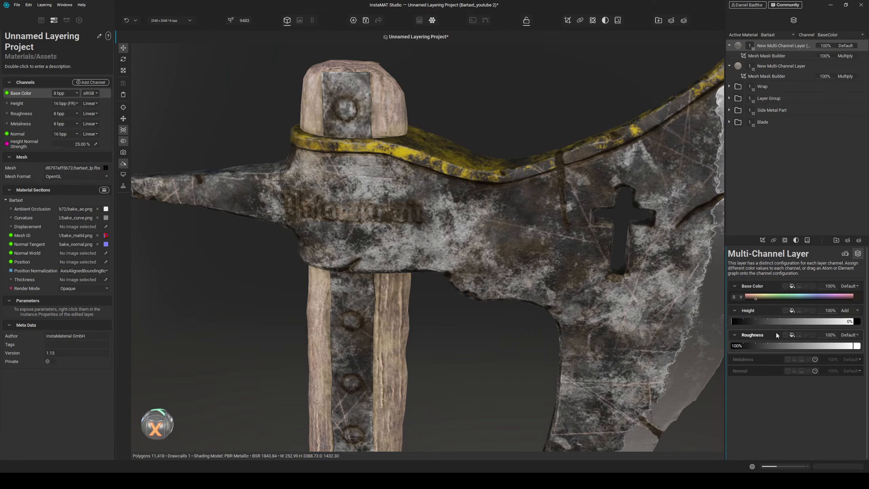
pyautogui.click(751, 321)
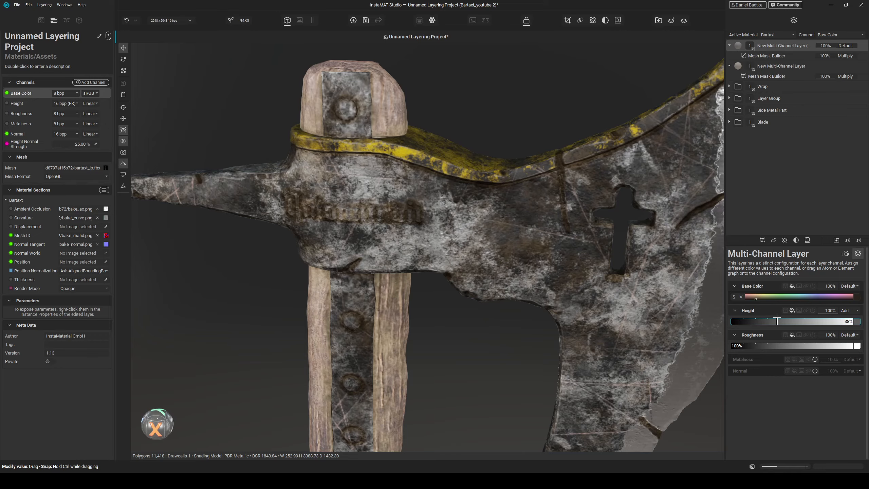
pyautogui.moveTo(775, 317)
pyautogui.mouseDown()
pyautogui.moveTo(790, 317)
pyautogui.moveTo(772, 315)
pyautogui.mouseUp()
pyautogui.moveTo(771, 314); pyautogui.dragTo(772, 313)
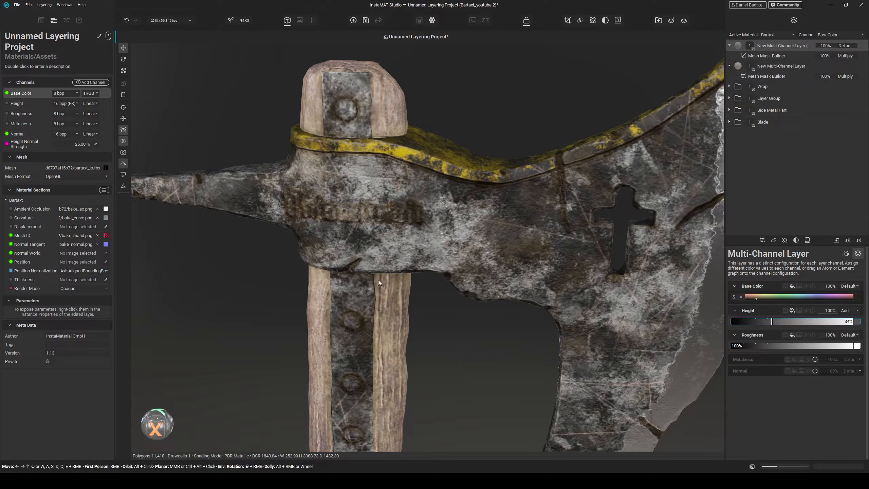
# - Swap the viewport environment for another HDRI and rotate its lighting
pyautogui.scroll(-5, 142, 226)
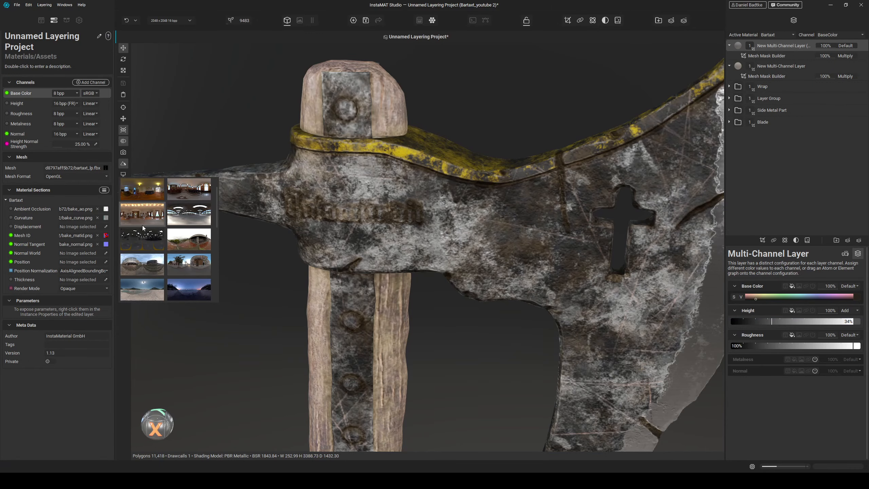
pyautogui.click(142, 264)
pyautogui.keyDown('alt'); pyautogui.moveTo(240, 304); pyautogui.dragTo(258, 307); pyautogui.keyUp('alt')
pyautogui.keyDown('shift'); pyautogui.moveTo(257, 306); pyautogui.dragTo(371, 310, button='right'); pyautogui.keyUp('shift')
# - Orbit, pan and zoom along the blade and handle to inspect the surface detail
pyautogui.scroll(-5, 387, 307)
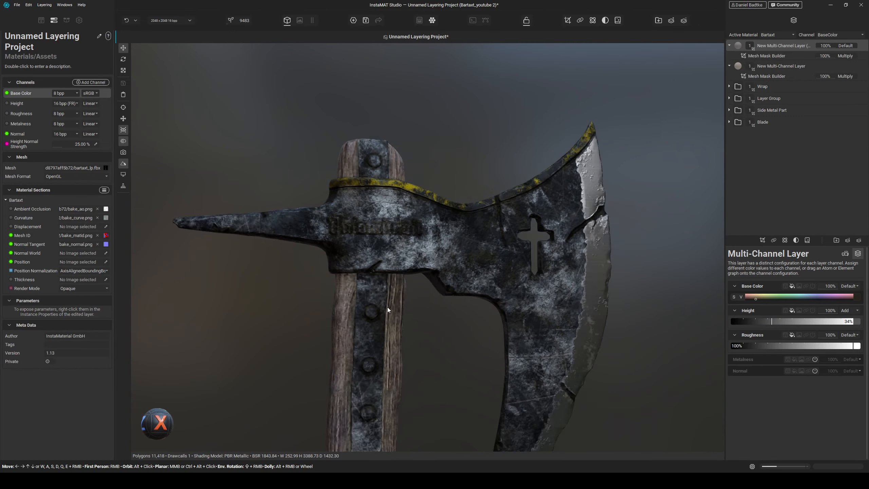
pyautogui.moveTo(398, 390); pyautogui.dragTo(399, 258, button='middle')
pyautogui.keyDown('alt'); pyautogui.moveTo(426, 277); pyautogui.dragTo(391, 288); pyautogui.keyUp('alt')
pyautogui.scroll(6, 551, 188)
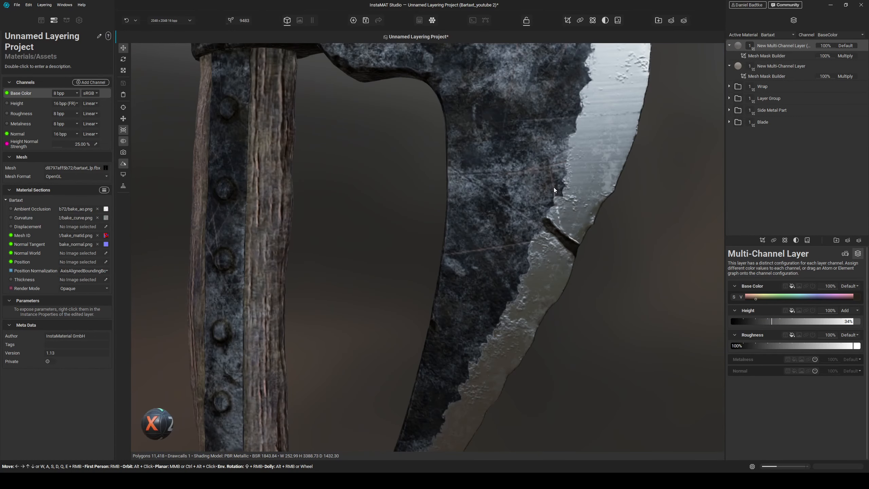
pyautogui.moveTo(553, 298); pyautogui.dragTo(547, 222, button='middle')
pyautogui.moveTo(489, 302); pyautogui.dragTo(500, 173, button='middle')
pyautogui.keyDown('alt'); pyautogui.moveTo(503, 242); pyautogui.dragTo(408, 266); pyautogui.keyUp('alt')
pyautogui.scroll(-5, 412, 270)
pyautogui.scroll(-5, 413, 271)
pyautogui.keyDown('alt'); pyautogui.moveTo(415, 298); pyautogui.dragTo(349, 291); pyautogui.keyUp('alt')
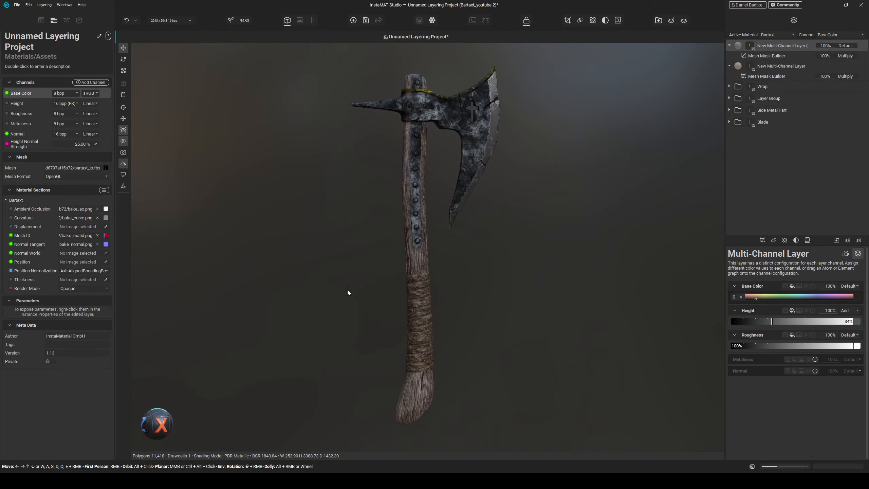
pyautogui.scroll(6, 409, 150)
pyautogui.keyDown('alt'); pyautogui.moveTo(478, 217); pyautogui.dragTo(486, 181); pyautogui.keyUp('alt')
pyautogui.moveTo(486, 182); pyautogui.dragTo(464, 190, button='middle')
pyautogui.scroll(-3, 464, 259)
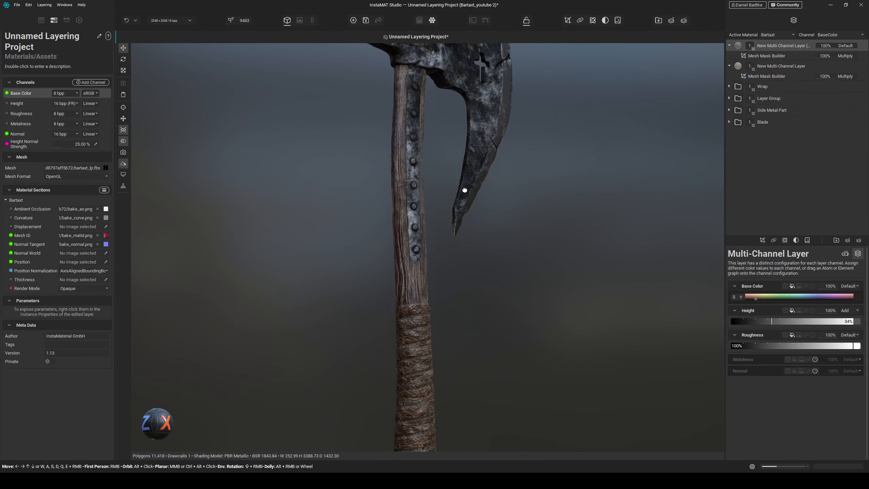
pyautogui.keyDown('alt'); pyautogui.moveTo(463, 190); pyautogui.dragTo(423, 204); pyautogui.keyUp('alt')
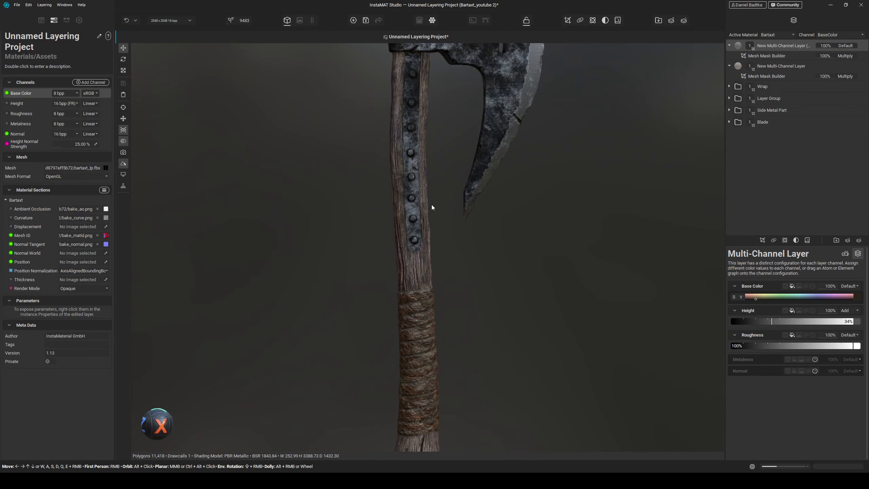
pyautogui.scroll(-3, 432, 204)
pyautogui.moveTo(437, 239); pyautogui.dragTo(455, 243, button='middle')
pyautogui.keyDown('alt'); pyautogui.moveTo(455, 243); pyautogui.dragTo(461, 267); pyautogui.keyUp('alt')
# - Cycle through the PBR channel previews of the axe and return to the shaded view
pyautogui.press('c')
pyautogui.press('c')
pyautogui.moveTo(460, 270)
pyautogui.mouseDown(button='middle')
pyautogui.moveTo(458, 239)
pyautogui.moveTo(450, 271)
pyautogui.mouseUp(button='middle')
pyautogui.keyDown('alt'); pyautogui.moveTo(445, 261); pyautogui.dragTo(420, 288); pyautogui.keyUp('alt')
pyautogui.moveTo(421, 288)
pyautogui.mouseDown(button='middle')
pyautogui.moveTo(423, 191)
pyautogui.moveTo(420, 283)
pyautogui.mouseUp(button='middle')
pyautogui.press('c')
pyautogui.moveTo(422, 240)
pyautogui.keyDown('alt'); pyautogui.mouseDown()
pyautogui.moveTo(432, 255)
pyautogui.moveTo(447, 240)
pyautogui.moveTo(388, 196)
pyautogui.moveTo(410, 228)
pyautogui.moveTo(342, 241)
pyautogui.moveTo(415, 245)
pyautogui.moveTo(427, 274)
pyautogui.moveTo(397, 207)
pyautogui.moveTo(430, 243)
pyautogui.mouseUp(); pyautogui.keyUp('alt')
pyautogui.scroll(3, 388, 196)
pyautogui.press('c')
pyautogui.press('c')
pyautogui.press('c')
pyautogui.press('c')
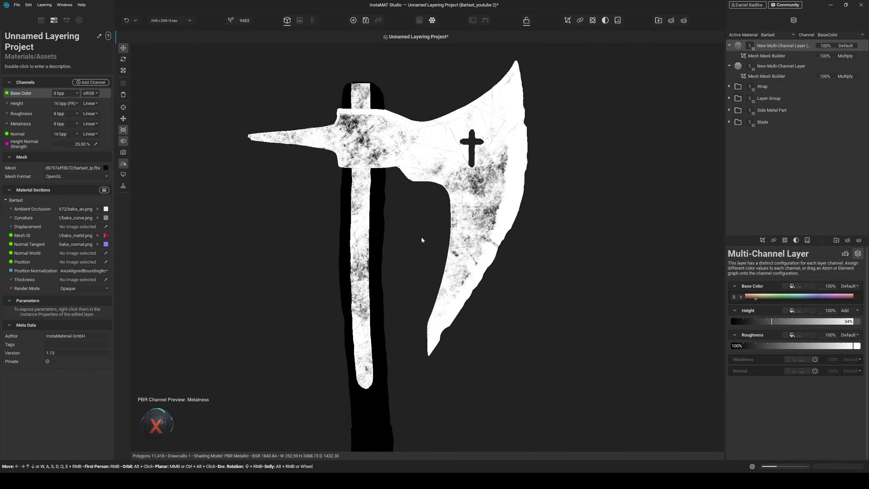
pyautogui.press('c')
pyautogui.moveTo(406, 242)
pyautogui.keyDown('alt'); pyautogui.mouseDown()
pyautogui.moveTo(421, 277)
pyautogui.moveTo(369, 276)
pyautogui.moveTo(390, 274)
pyautogui.moveTo(366, 274)
pyautogui.moveTo(405, 254)
pyautogui.moveTo(371, 211)
pyautogui.moveTo(379, 223)
pyautogui.moveTo(370, 259)
pyautogui.moveTo(388, 258)
pyautogui.moveTo(376, 241)
pyautogui.moveTo(376, 291)
pyautogui.moveTo(363, 263)
pyautogui.moveTo(328, 267)
pyautogui.moveTo(363, 321)
pyautogui.moveTo(374, 313)
pyautogui.moveTo(385, 245)
pyautogui.moveTo(375, 274)
pyautogui.moveTo(435, 287)
pyautogui.moveTo(357, 236)
pyautogui.moveTo(396, 240)
pyautogui.mouseUp(); pyautogui.keyUp('alt')
# - Set the project resolution to 4096 × 4096
pyautogui.click(173, 21)
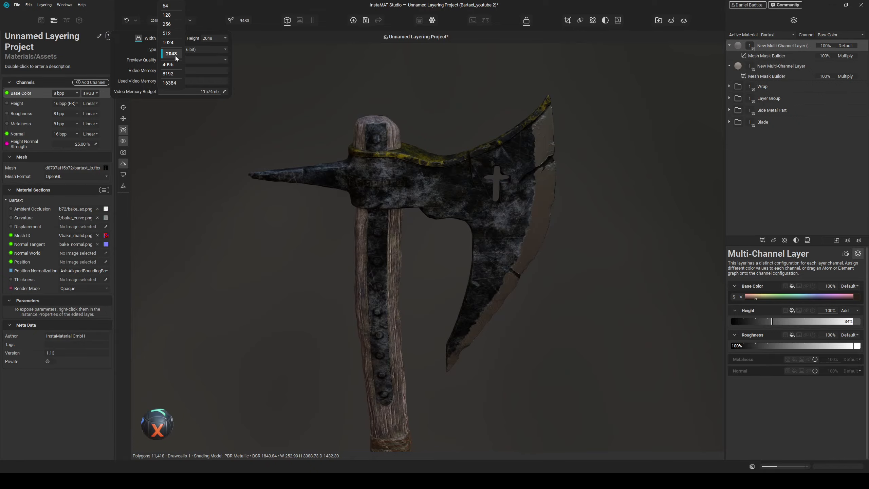
pyautogui.click(177, 64)
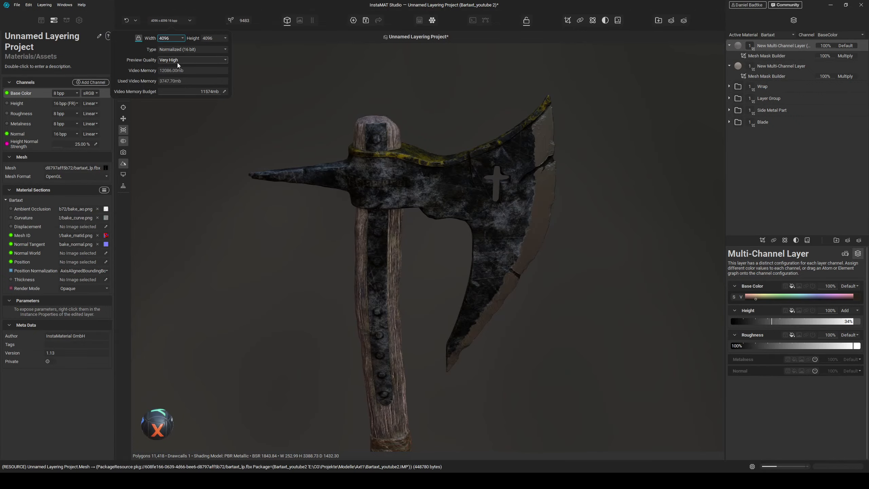
# - Orbit and zoom in on the axe head and blade to inspect the high-resolution texture
pyautogui.click(300, 258)
pyautogui.moveTo(295, 303); pyautogui.dragTo(302, 292, button='right')
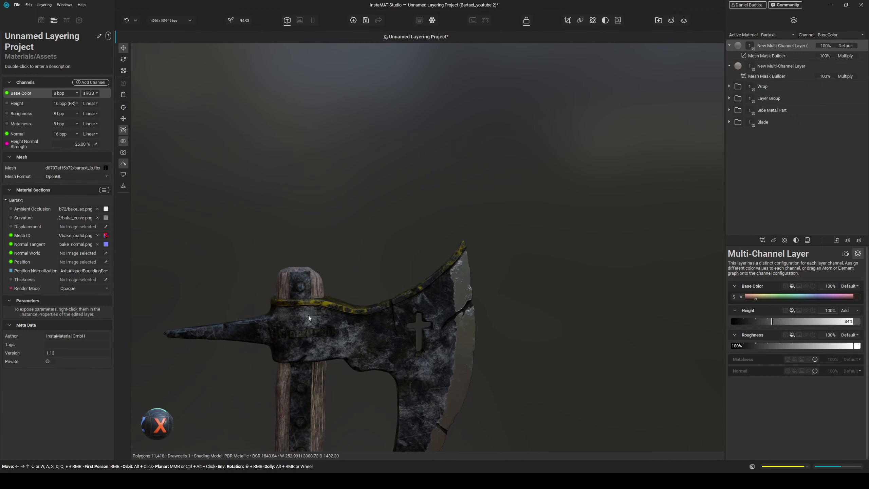
pyautogui.moveTo(308, 315); pyautogui.dragTo(339, 237, button='middle')
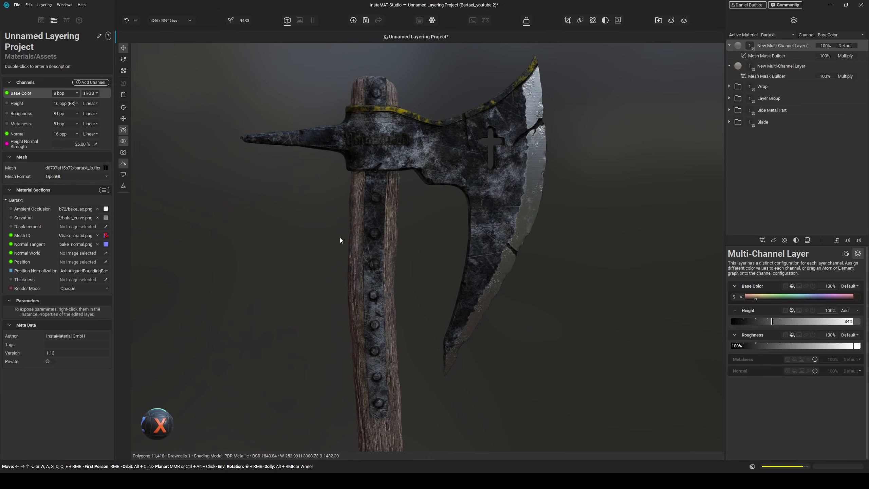
pyautogui.keyDown('alt'); pyautogui.moveTo(339, 238); pyautogui.dragTo(332, 251); pyautogui.keyUp('alt')
pyautogui.scroll(7, 346, 204)
pyautogui.moveTo(331, 251); pyautogui.dragTo(375, 215, button='middle')
pyautogui.keyDown('shift'); pyautogui.moveTo(374, 221); pyautogui.dragTo(491, 225, button='right'); pyautogui.keyUp('shift')
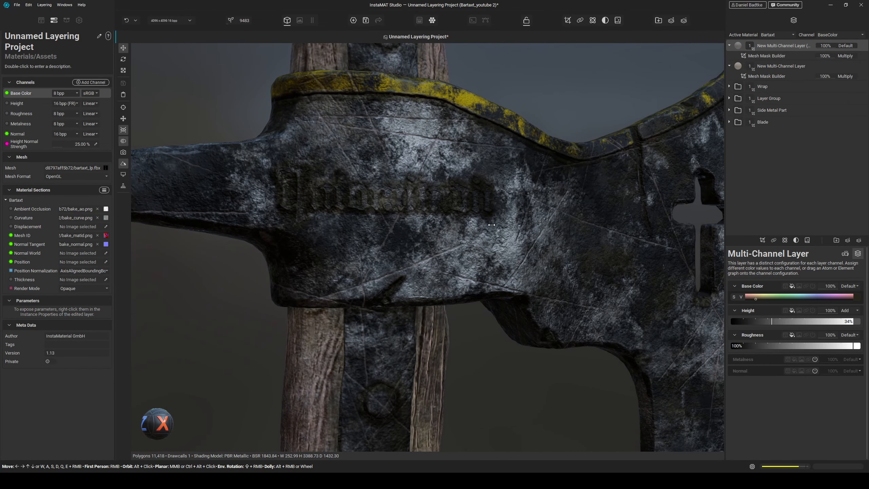
pyautogui.scroll(-7, 491, 225)
pyautogui.moveTo(479, 289); pyautogui.dragTo(477, 250, button='middle')
pyautogui.scroll(2, 477, 251)
pyautogui.keyDown('alt'); pyautogui.moveTo(477, 251); pyautogui.dragTo(454, 249); pyautogui.keyUp('alt')
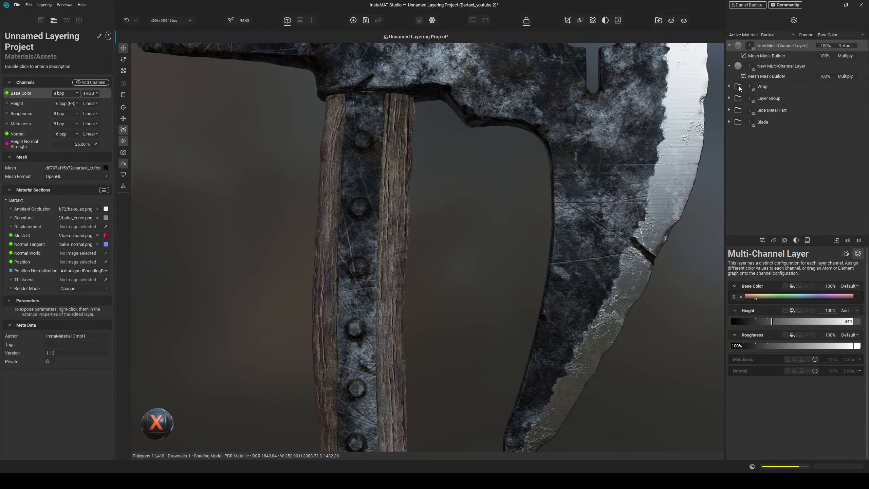
# - In the Blade group, open the multi-channel layer's Mesh Mask Builder and set its Curvature balance to 0.02
pyautogui.click(729, 122)
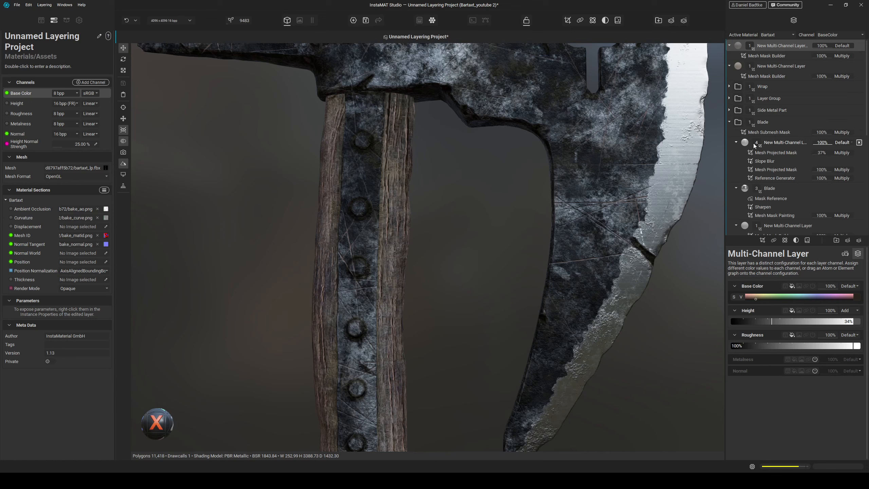
pyautogui.scroll(-5, 756, 148)
pyautogui.scroll(-4, 763, 163)
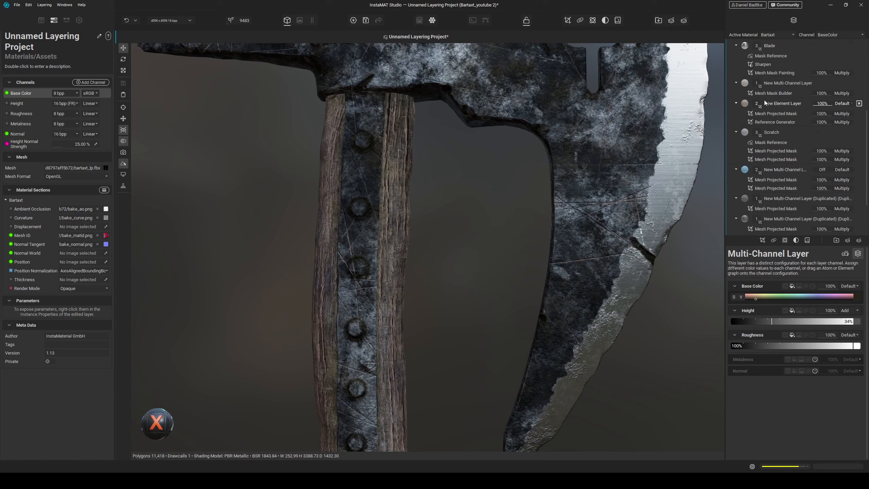
pyautogui.scroll(4, 768, 129)
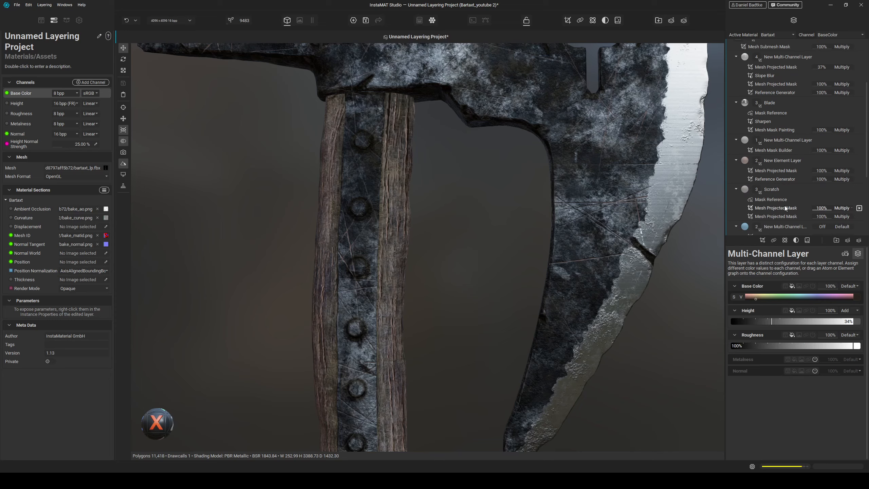
pyautogui.scroll(-4, 784, 206)
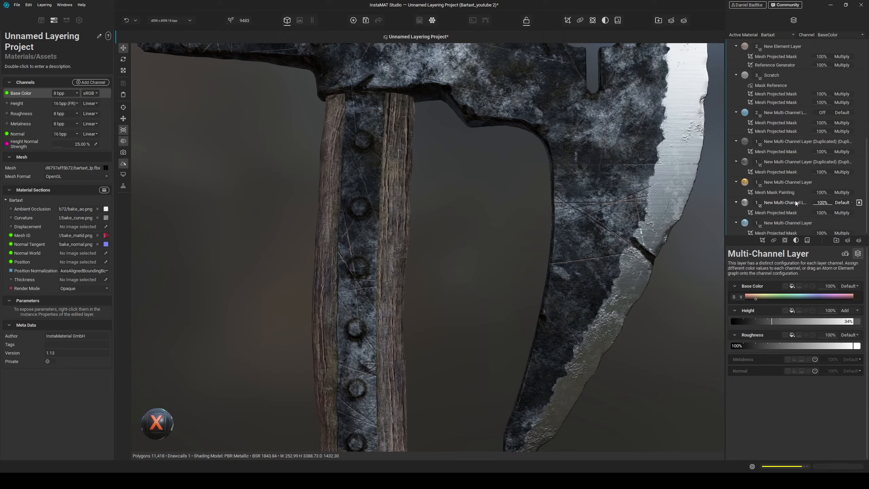
pyautogui.scroll(3, 789, 205)
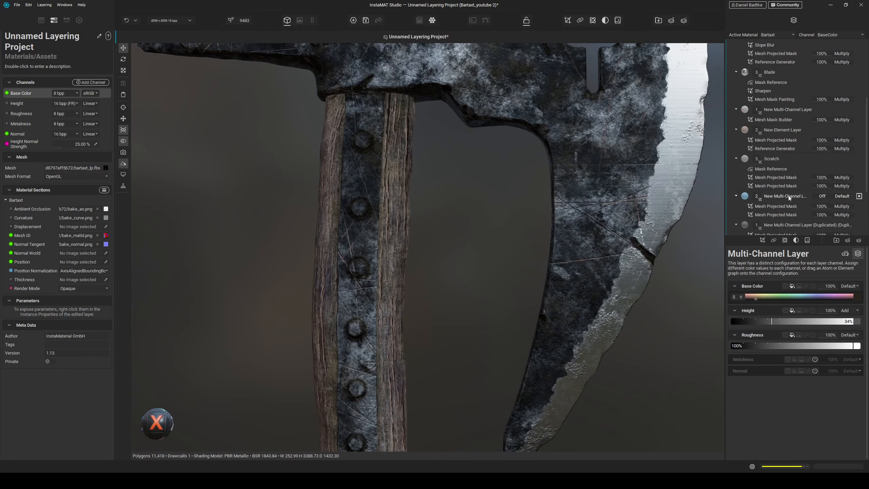
pyautogui.scroll(2, 785, 119)
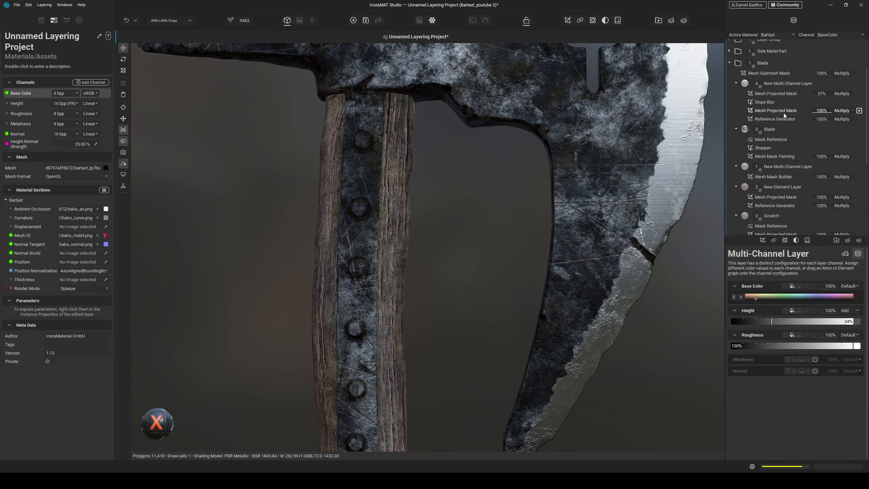
pyautogui.click(774, 176)
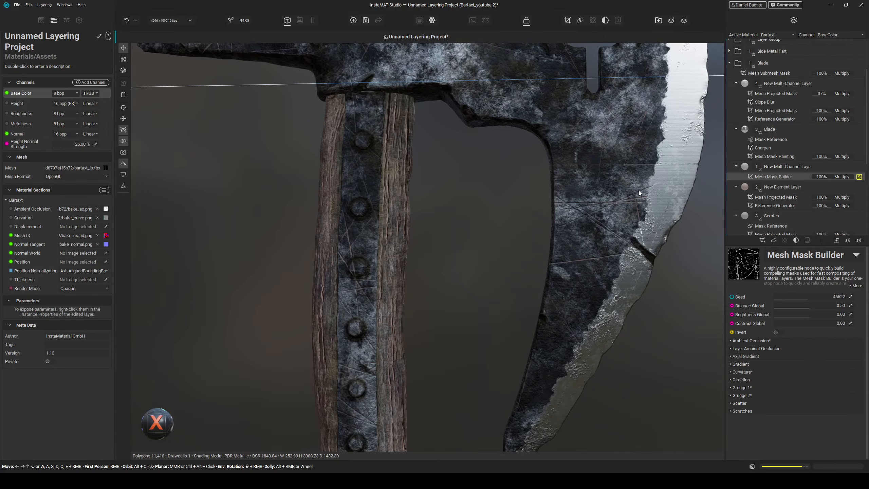
pyautogui.keyDown('alt'); pyautogui.moveTo(615, 207); pyautogui.dragTo(588, 216); pyautogui.keyUp('alt')
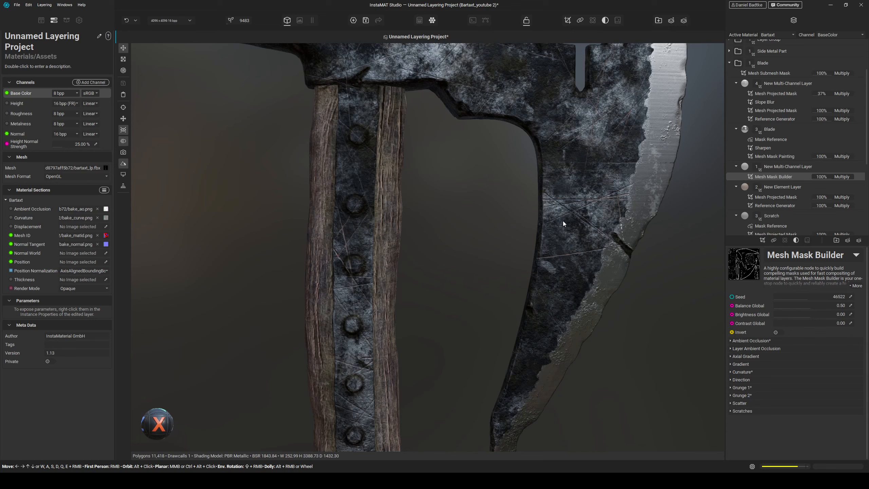
pyautogui.click(759, 371)
pyautogui.scroll(-1, 752, 383)
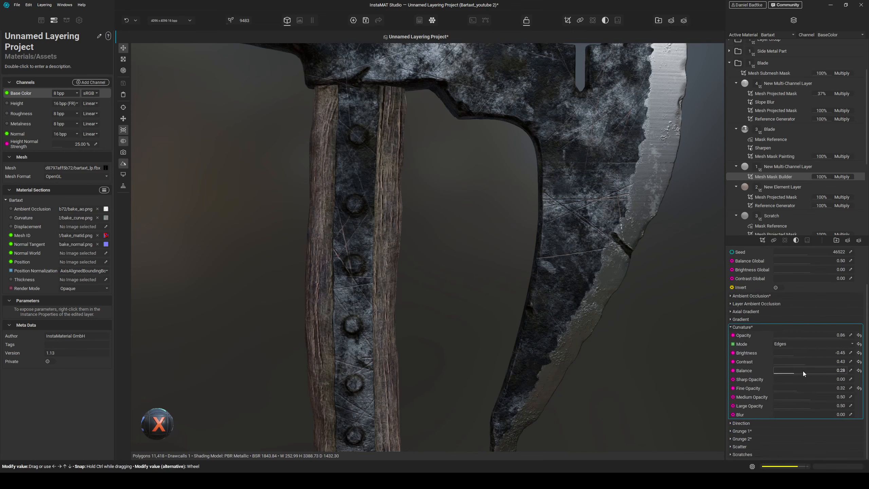
pyautogui.moveTo(805, 362)
pyautogui.mouseDown()
pyautogui.moveTo(822, 362)
pyautogui.moveTo(790, 368)
pyautogui.mouseUp()
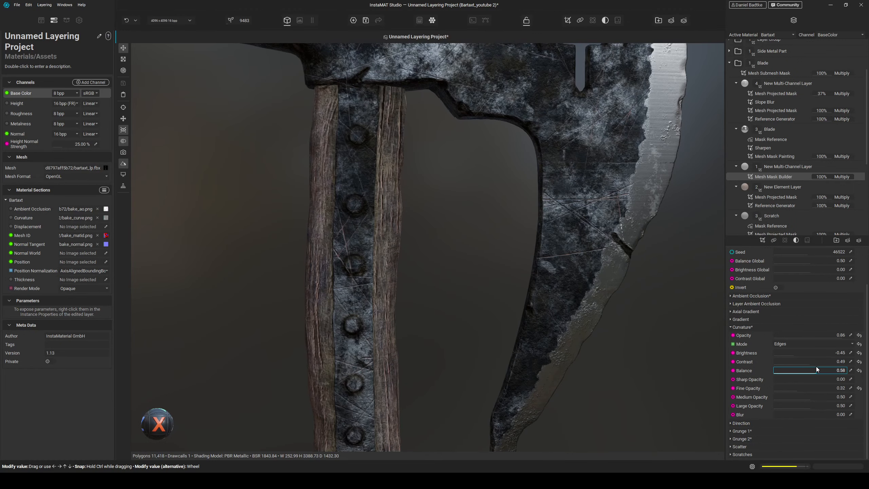
pyautogui.moveTo(780, 369); pyautogui.dragTo(774, 368)
# - Set the project resolution back to 2048 × 2048
pyautogui.moveTo(642, 301); pyautogui.dragTo(617, 316, button='middle')
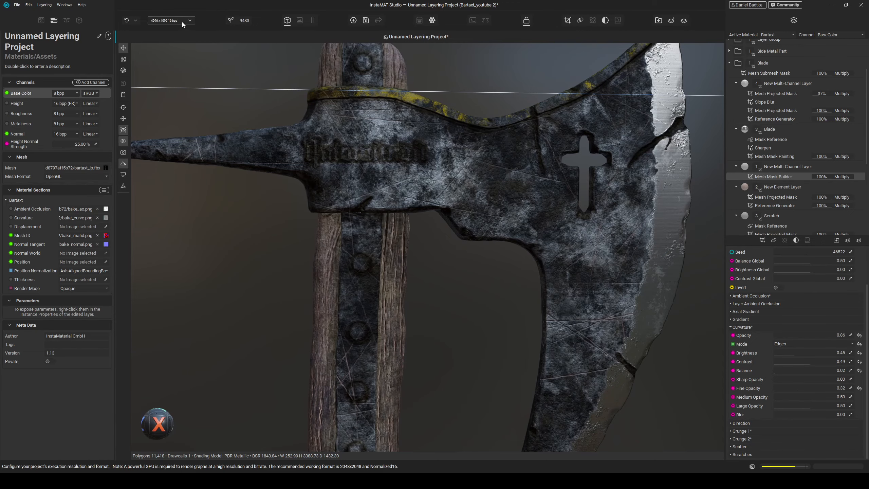
pyautogui.click(170, 20)
pyautogui.click(173, 38)
pyautogui.click(169, 51)
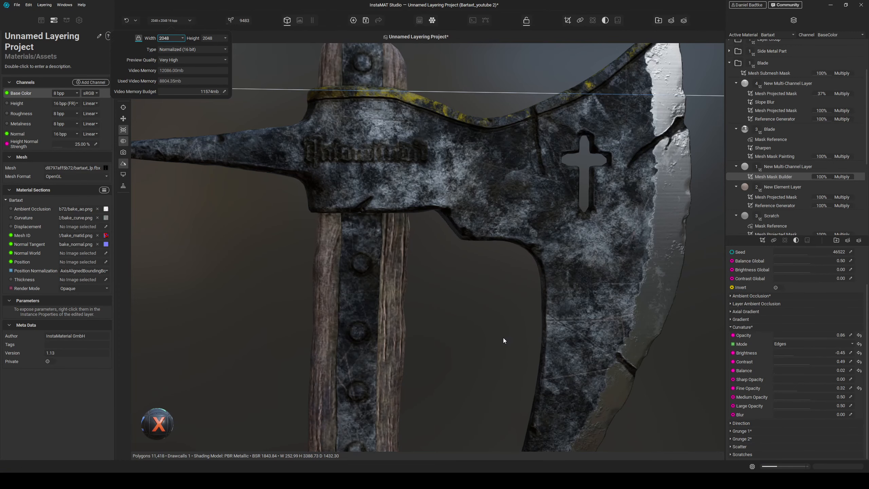
# - Retune the Curvature mask's contrast, balance and opacities, setting fine opacity to 0.40 and large opacity to 0.84
pyautogui.click(483, 351)
pyautogui.keyDown('alt'); pyautogui.moveTo(482, 347); pyautogui.dragTo(499, 328); pyautogui.keyUp('alt')
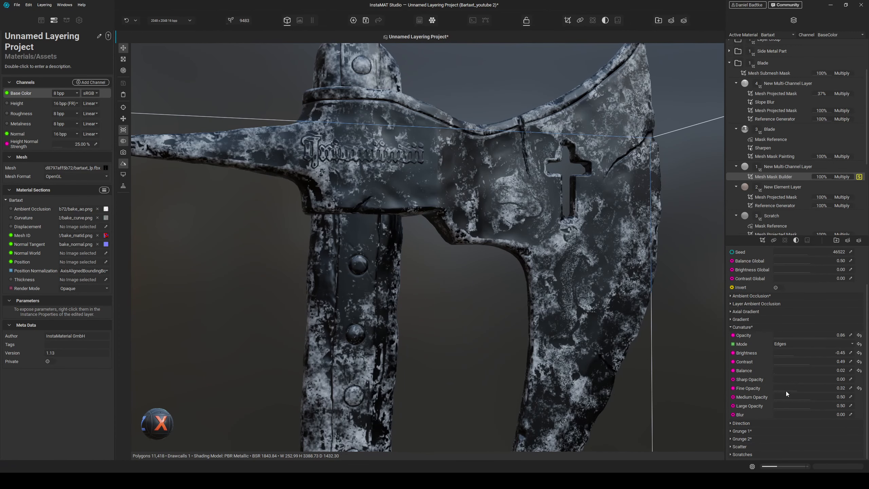
pyautogui.moveTo(789, 385); pyautogui.dragTo(777, 388)
pyautogui.moveTo(803, 361); pyautogui.dragTo(835, 403)
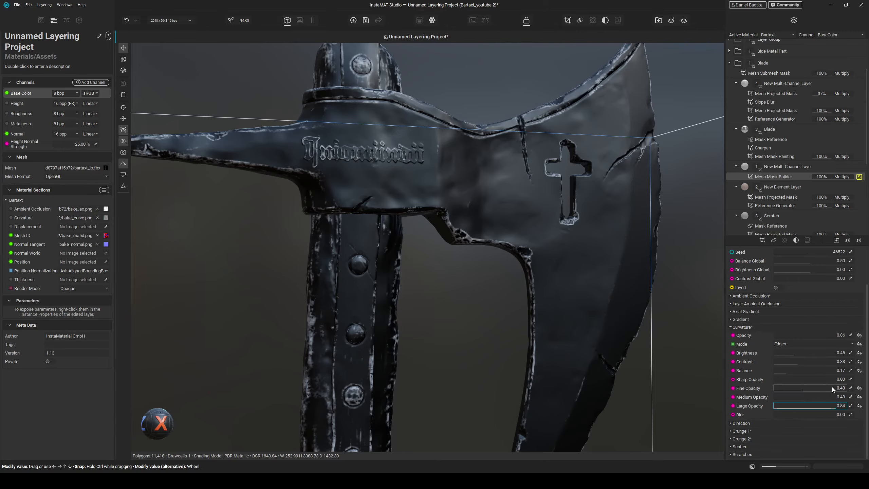
# - Raise the Curvature mask's opacity to 1.00 and set the Grunge 1 opacity to -0.13
pyautogui.moveTo(836, 336); pyautogui.dragTo(848, 334)
pyautogui.press('m')
pyautogui.keyDown('alt'); pyautogui.moveTo(490, 322); pyautogui.dragTo(459, 304); pyautogui.keyUp('alt')
pyautogui.click(743, 431)
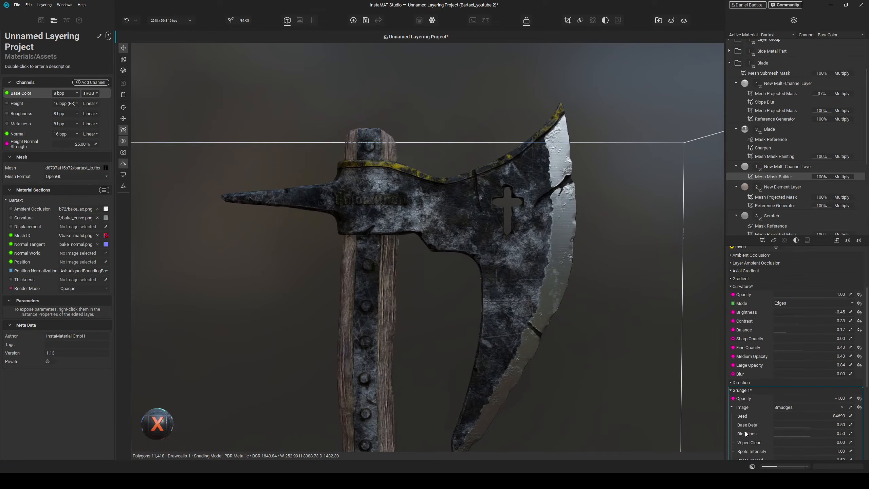
pyautogui.moveTo(785, 396)
pyautogui.mouseDown()
pyautogui.moveTo(813, 394)
pyautogui.moveTo(805, 393)
pyautogui.mouseUp()
pyautogui.moveTo(578, 205); pyautogui.dragTo(581, 224, button='middle')
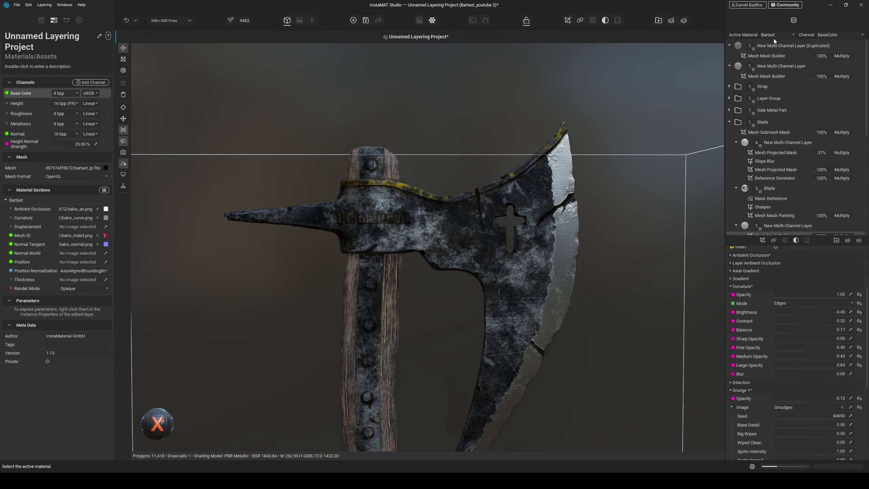
# - Set the duplicated top multi-channel layer's opacity to 41% and the original top multi-channel layer's opacity to 32%
pyautogui.scroll(4, 465, 198)
pyautogui.keyDown('alt'); pyautogui.moveTo(495, 241); pyautogui.dragTo(493, 319); pyautogui.keyUp('alt')
pyautogui.moveTo(492, 319); pyautogui.dragTo(481, 231, button='middle')
pyautogui.keyDown('alt'); pyautogui.moveTo(481, 231); pyautogui.dragTo(482, 301); pyautogui.keyUp('alt')
pyautogui.scroll(-3, 535, 282)
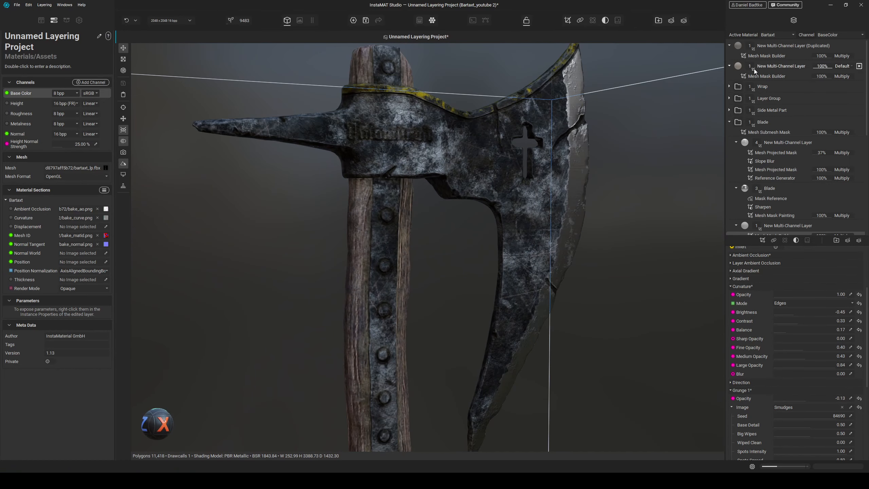
pyautogui.click(821, 48)
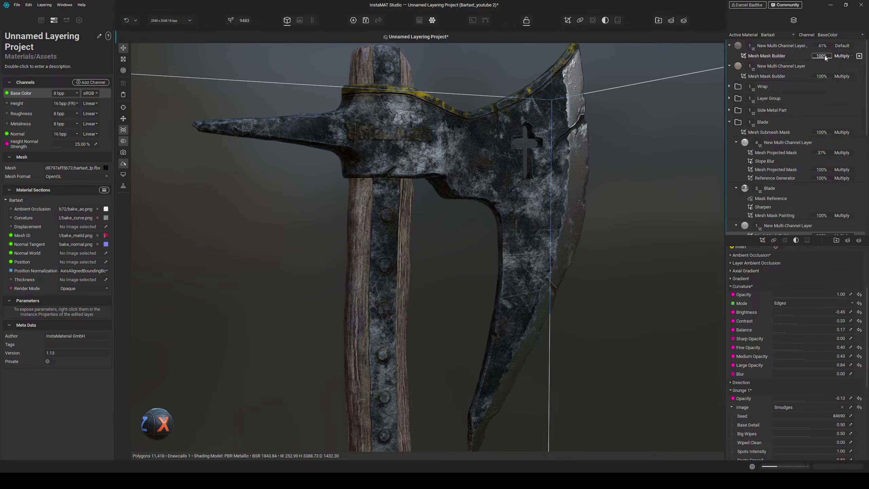
pyautogui.moveTo(827, 66); pyautogui.dragTo(816, 69)
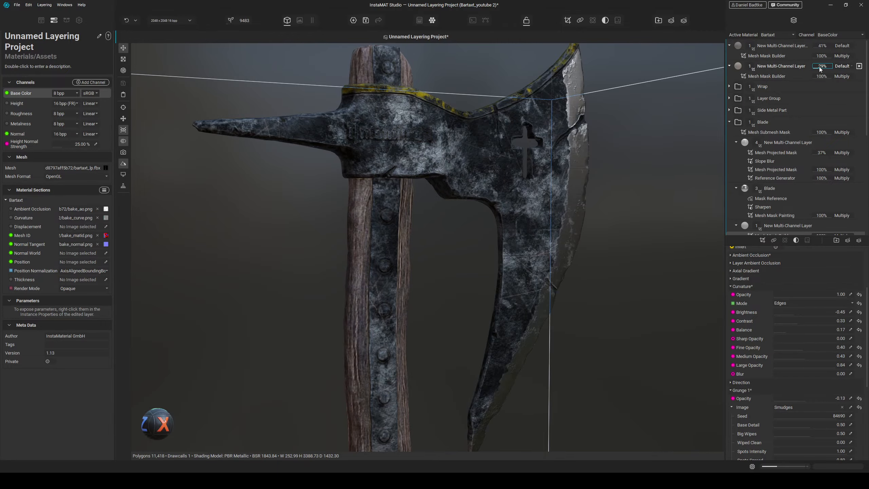
# - Orbit and zoom out to inspect the whole axe in the raytraced viewport
pyautogui.keyDown('alt'); pyautogui.moveTo(533, 212); pyautogui.dragTo(489, 257); pyautogui.keyUp('alt')
pyautogui.scroll(-5, 503, 282)
pyautogui.moveTo(483, 199)
pyautogui.keyDown('shift'); pyautogui.mouseDown(button='right')
pyautogui.moveTo(492, 197)
pyautogui.moveTo(477, 193)
pyautogui.moveTo(492, 199)
pyautogui.mouseUp(button='right'); pyautogui.keyUp('shift')
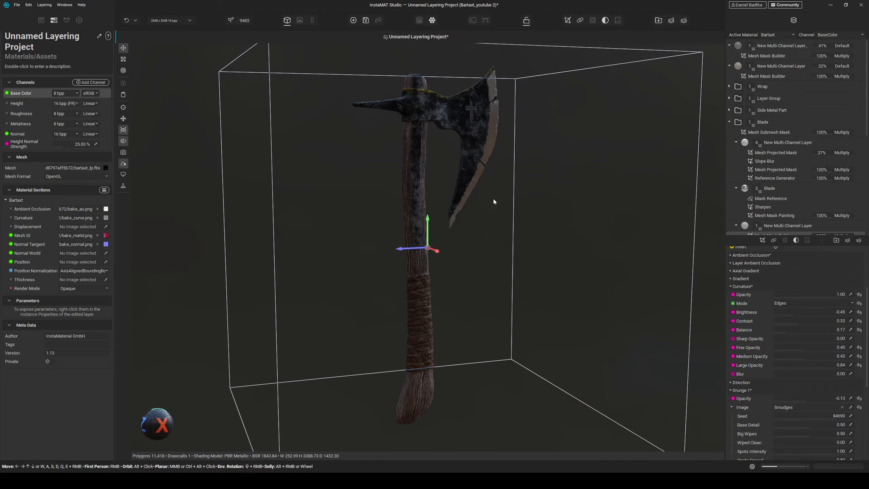
pyautogui.moveTo(483, 156); pyautogui.dragTo(484, 203, button='middle')
pyautogui.scroll(2, 483, 203)
pyautogui.keyDown('alt'); pyautogui.moveTo(483, 204); pyautogui.dragTo(513, 290); pyautogui.keyUp('alt')
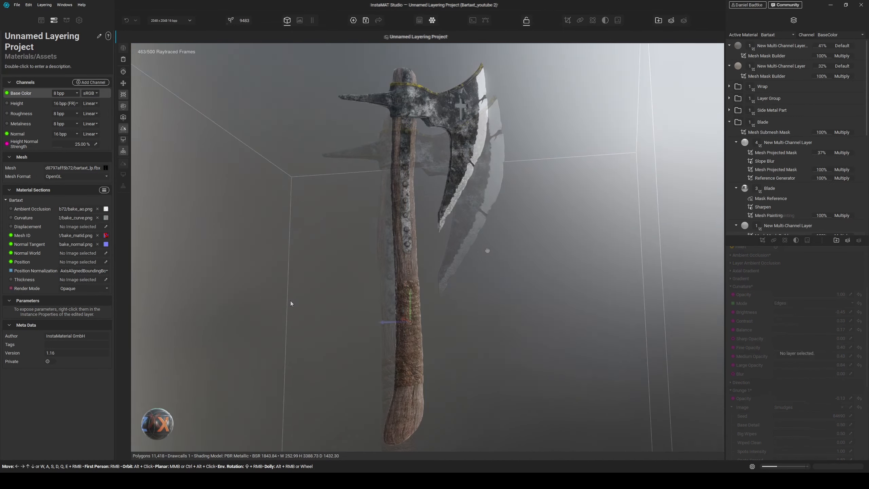